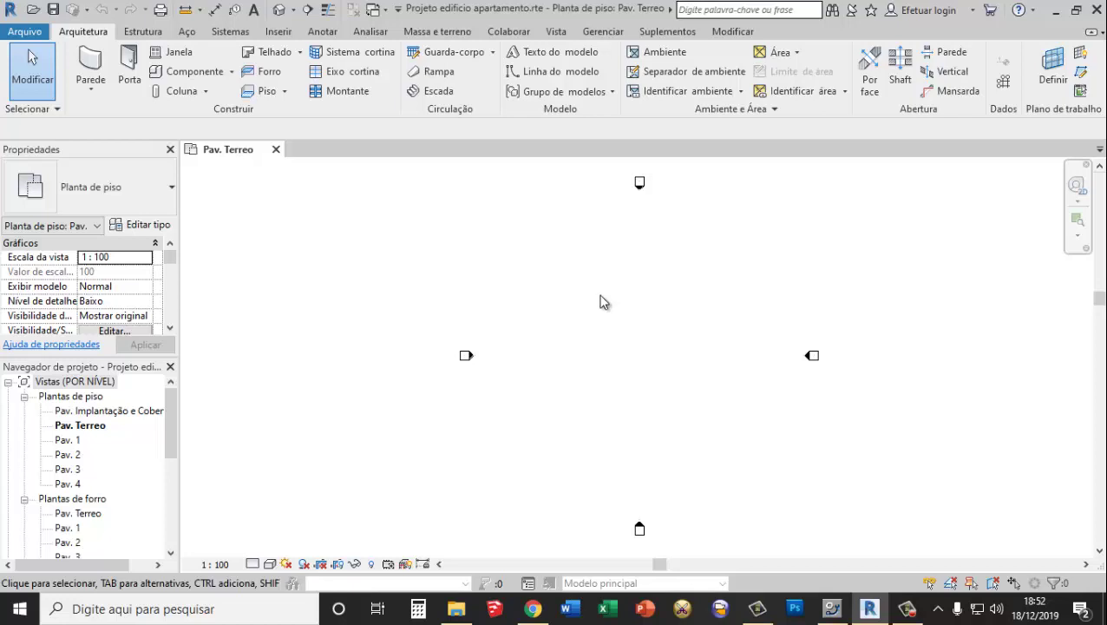
Drag the right elevation marker farther to the right
scroll(583, 323, "down", 2)
scroll(600, 335, "down", 1)
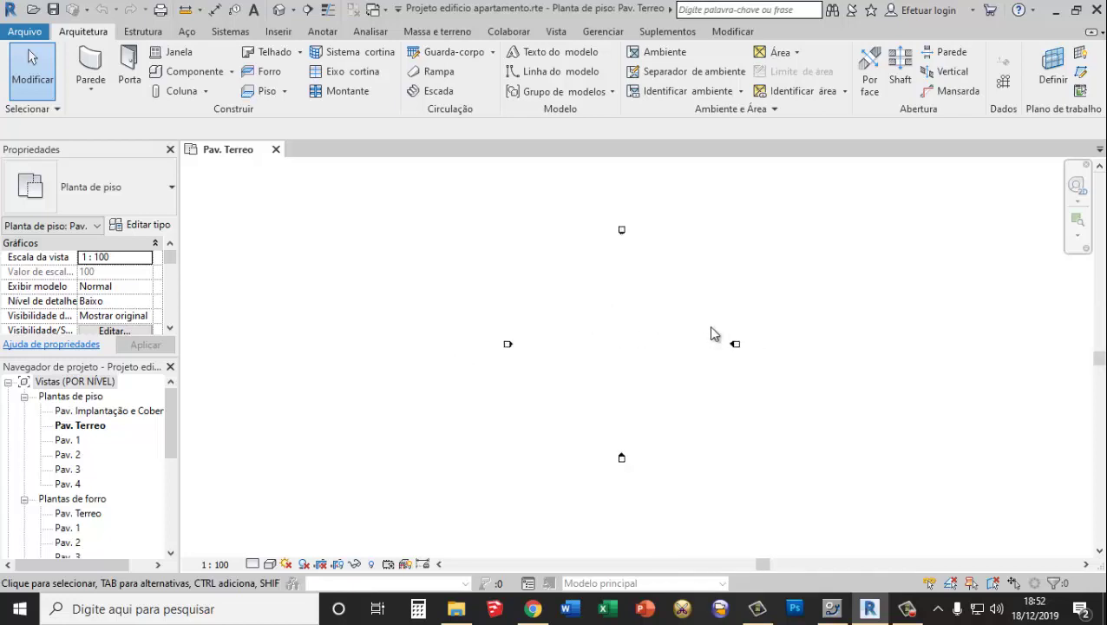
left_click_drag(705, 307, 786, 394)
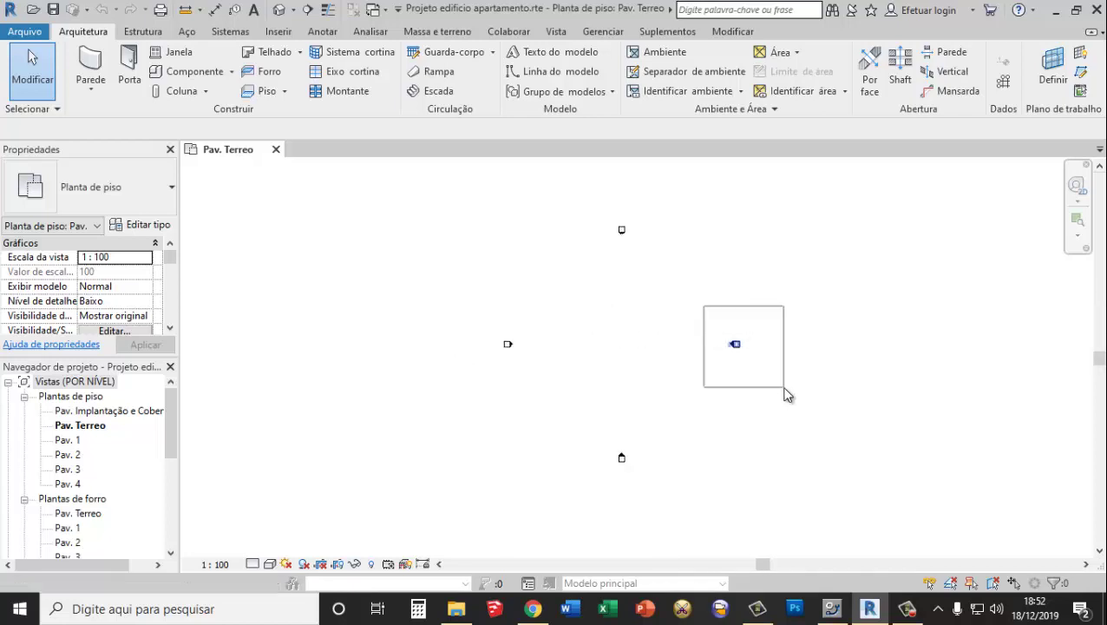
left_click(634, 314)
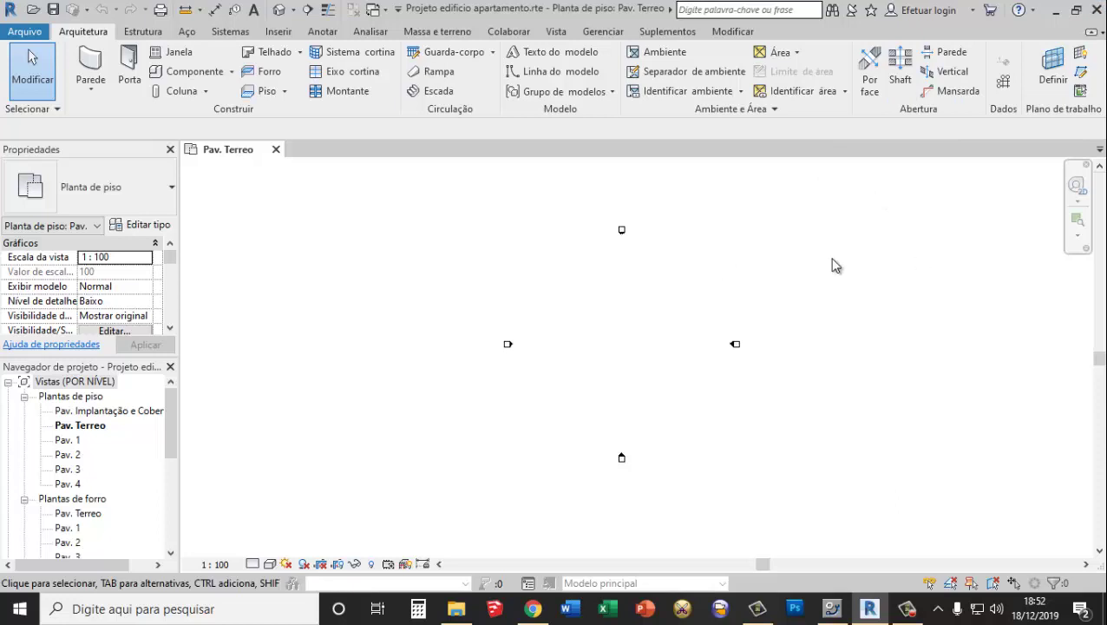
left_click_drag(682, 295, 779, 398)
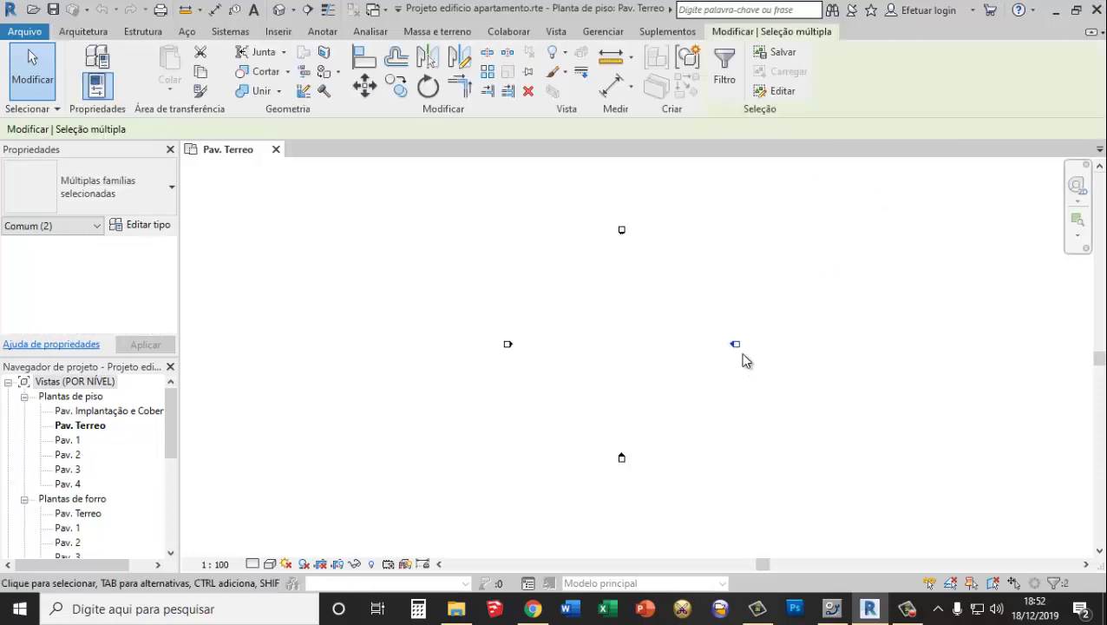
left_click_drag(754, 344, 816, 343)
key("Escape")
Move the top elevation marker upward and the left marker farther left
left_click_drag(606, 284, 674, 195)
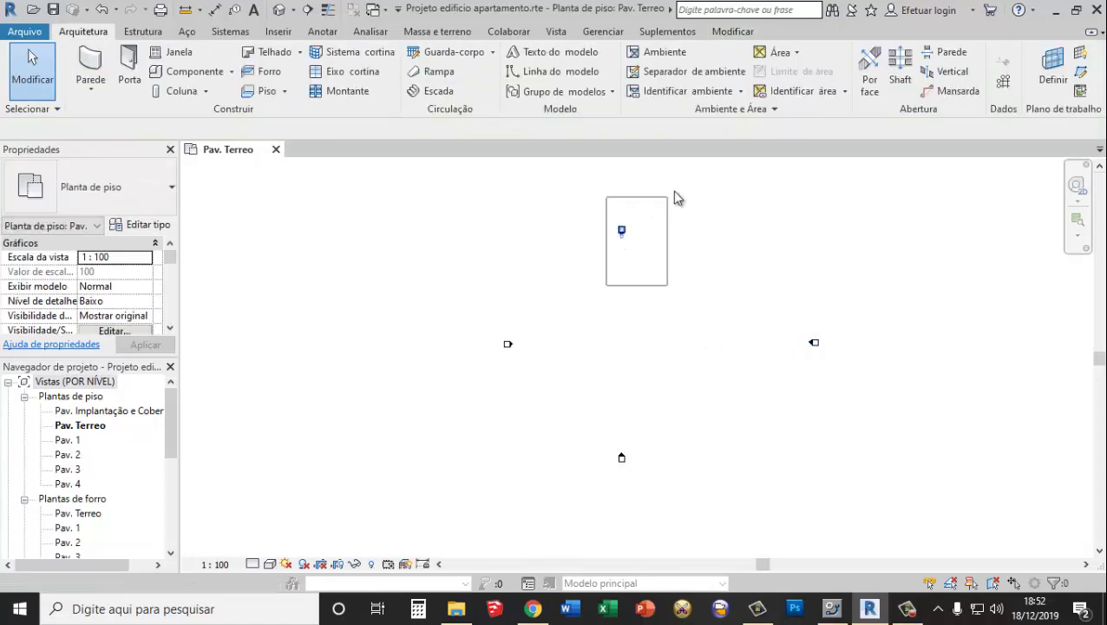
left_click_drag(621, 230, 618, 165)
left_click_drag(567, 302, 447, 379)
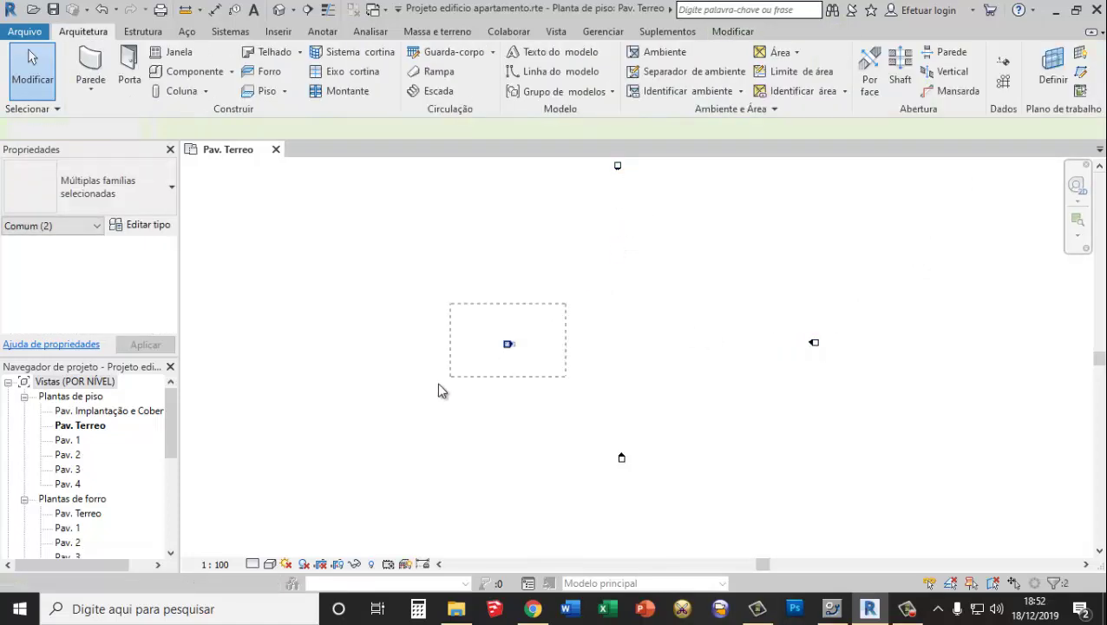
left_click_drag(508, 345, 401, 342)
Move the bottom elevation marker down and push the right marker even farther out
left_click_drag(576, 383, 638, 516)
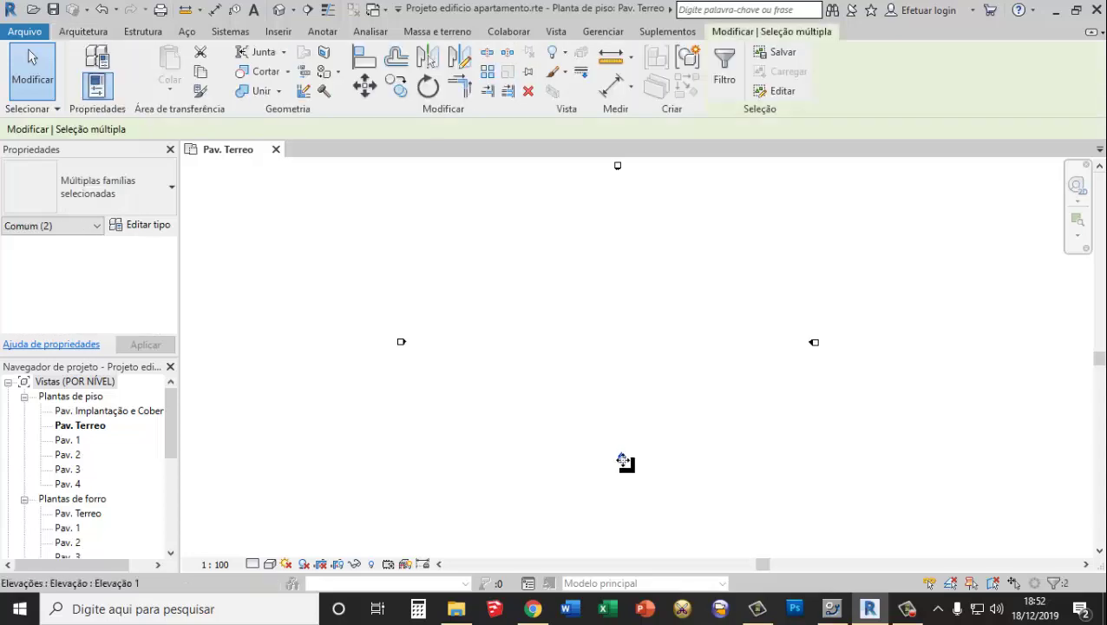
left_click_drag(624, 461, 618, 511)
mouse_move(753, 297)
left_mouse_down()
mouse_move(833, 373)
mouse_move(868, 345)
mouse_move(884, 347)
left_mouse_up()
left_click(823, 383)
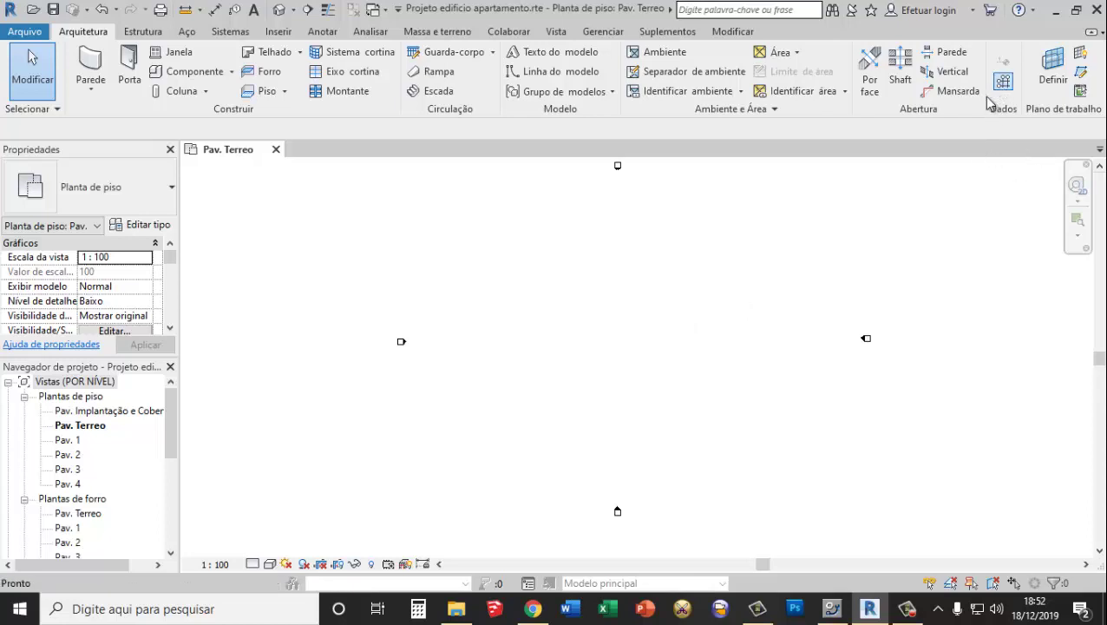
Draw horizontal grid 1 across the upper plan, with its bubble at the right end
left_click(998, 139)
left_click(521, 292)
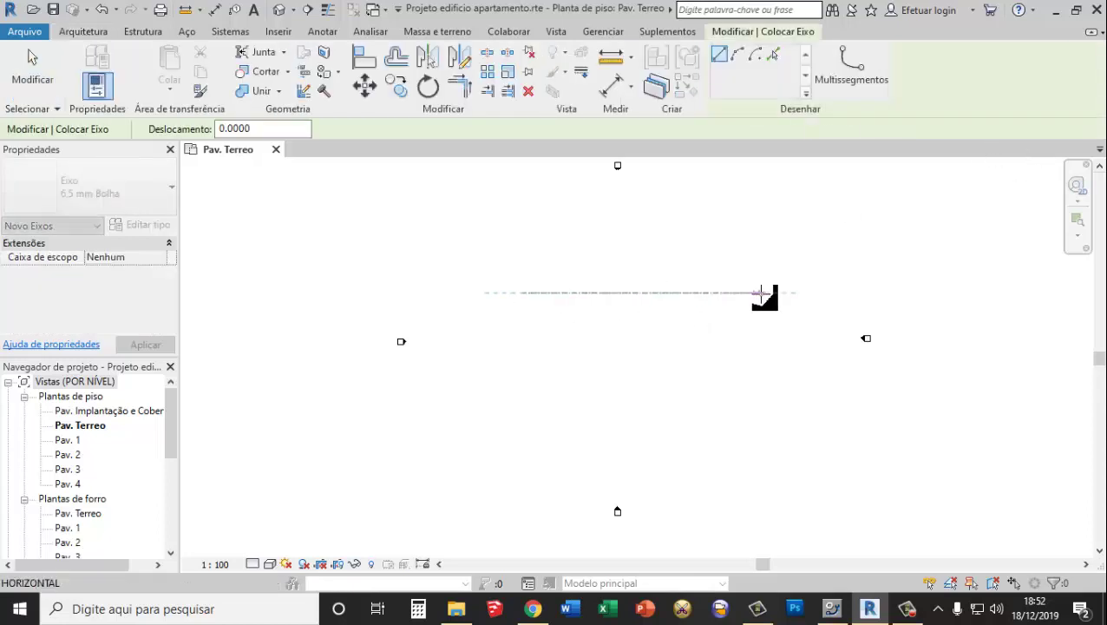
left_click(775, 292)
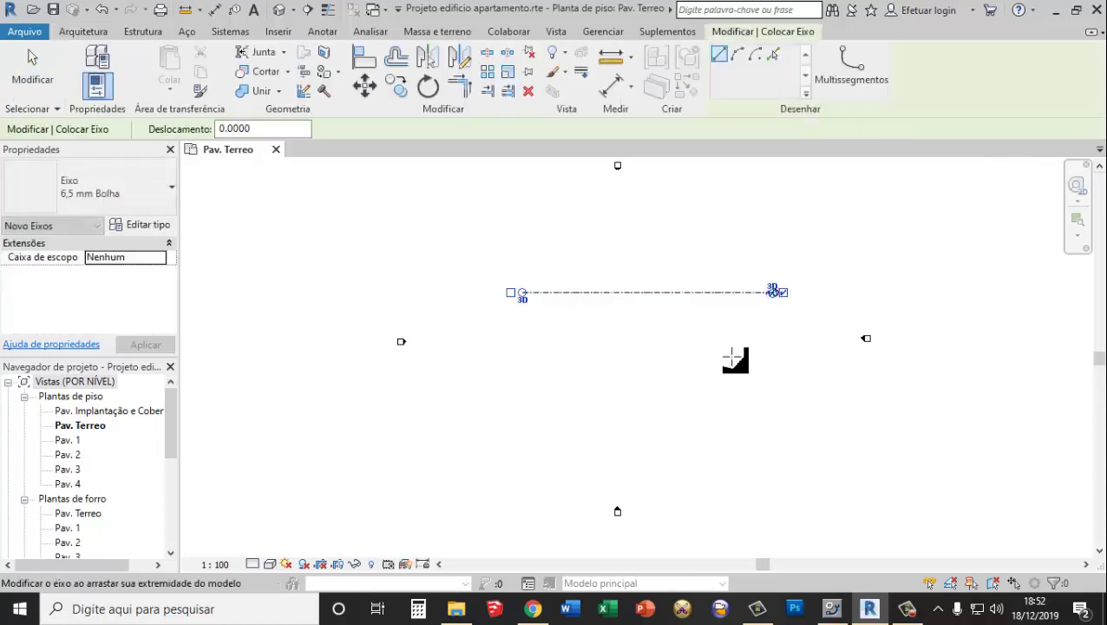
left_click(32, 69)
scroll(764, 342, "up", 1)
scroll(669, 299, "up", 1)
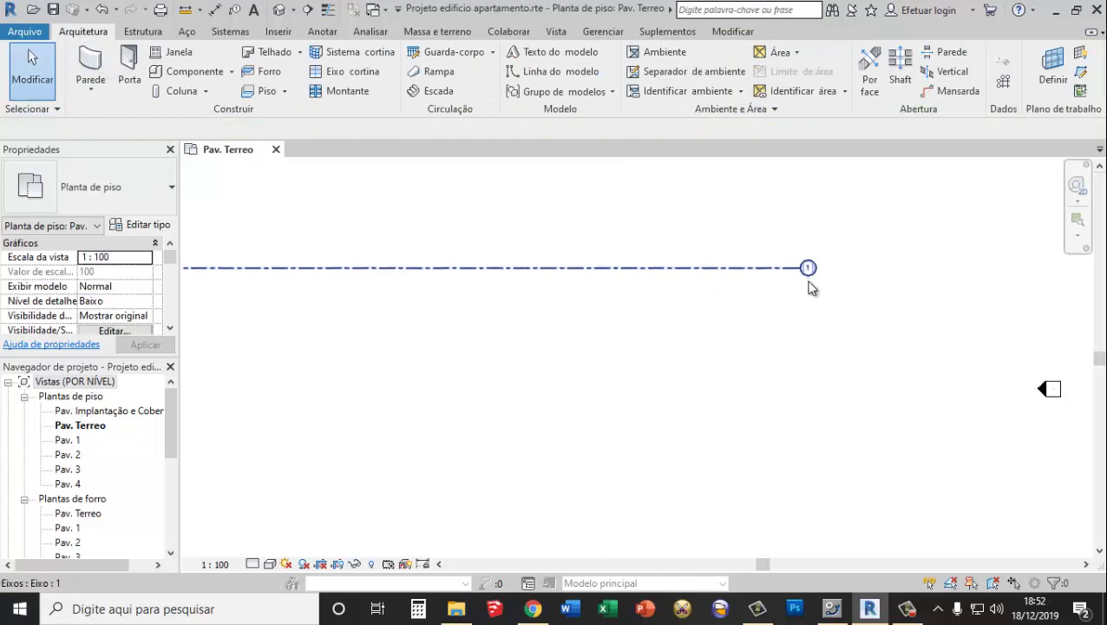
scroll(811, 282, "up", 3)
scroll(810, 267, "down", 3)
scroll(781, 264, "down", 1)
scroll(758, 267, "down", 2)
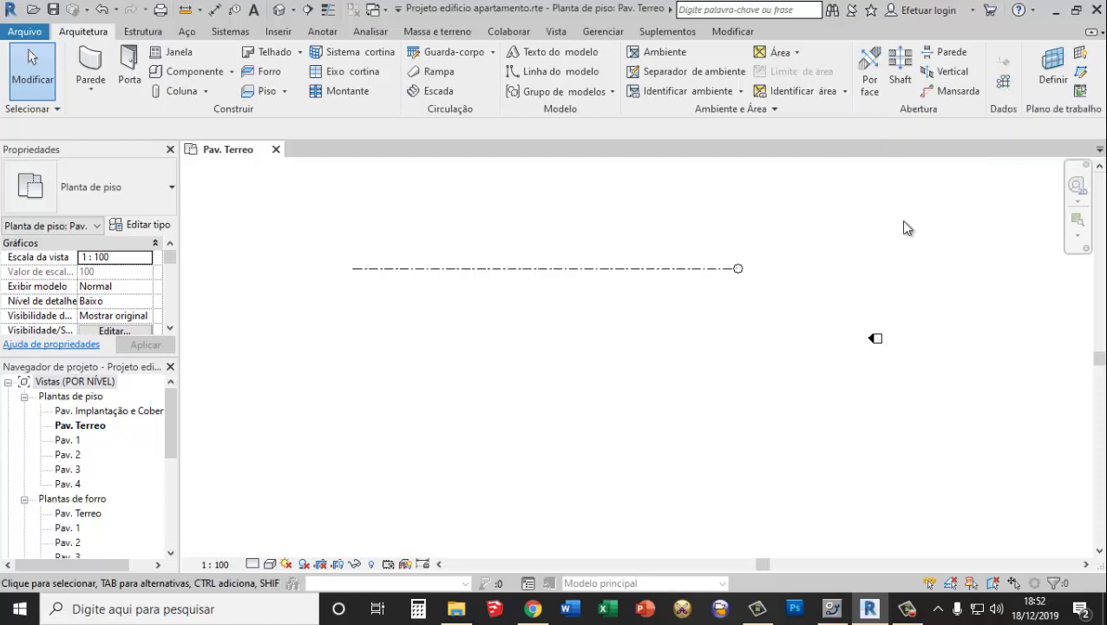
Copy grid 1 twice at 5 m spacing using Multiple, then undo those copies
left_click(464, 268)
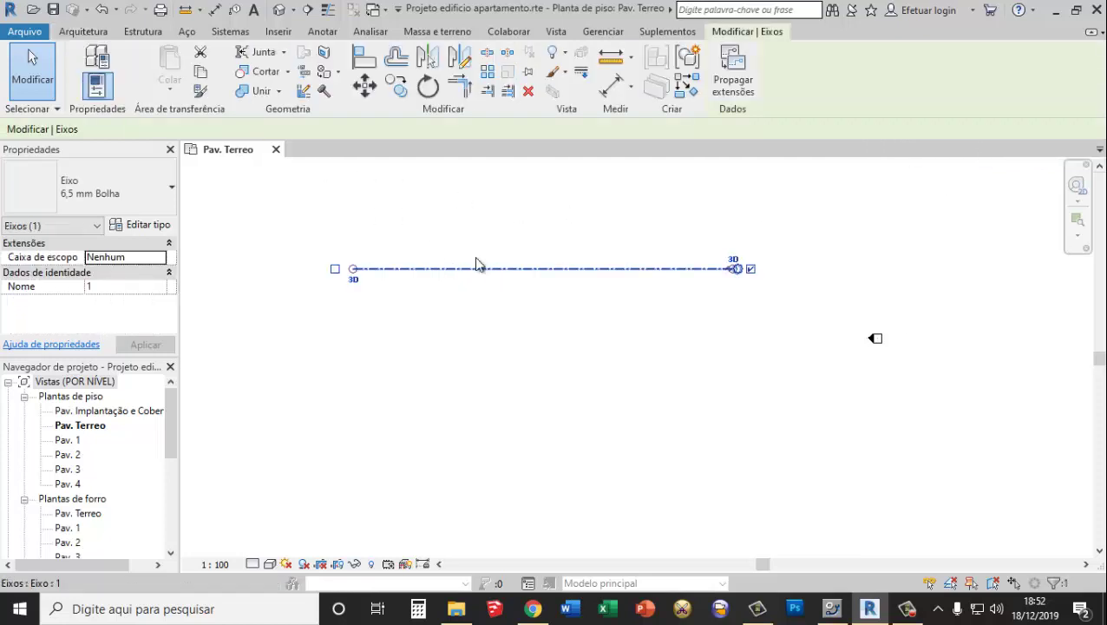
left_click(395, 85)
left_click(225, 129)
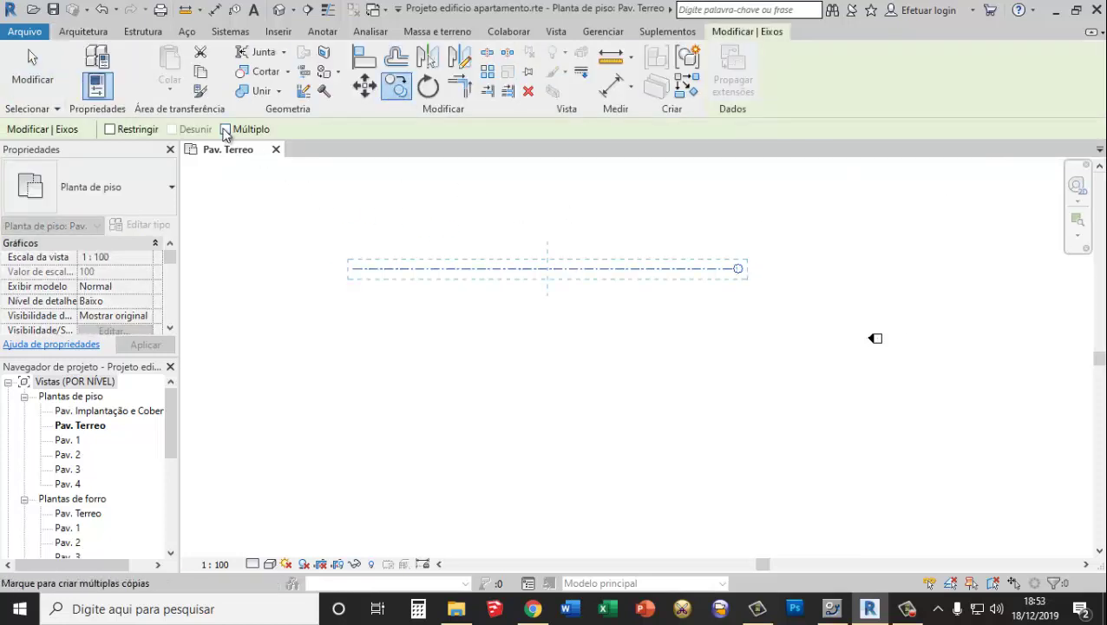
left_click(552, 269)
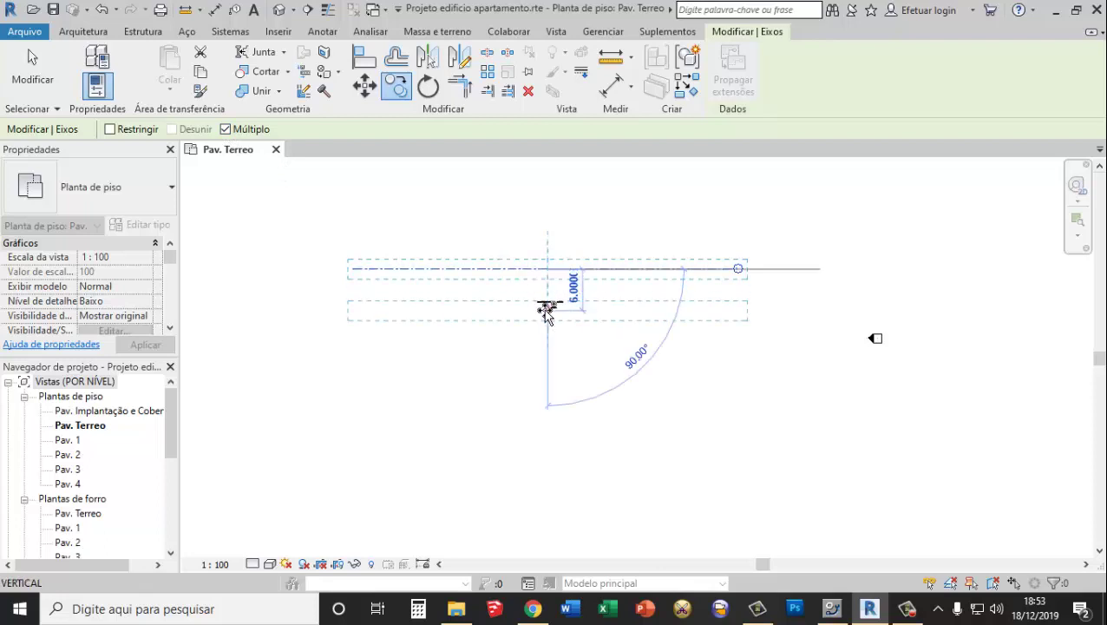
type("5")
key("Return")
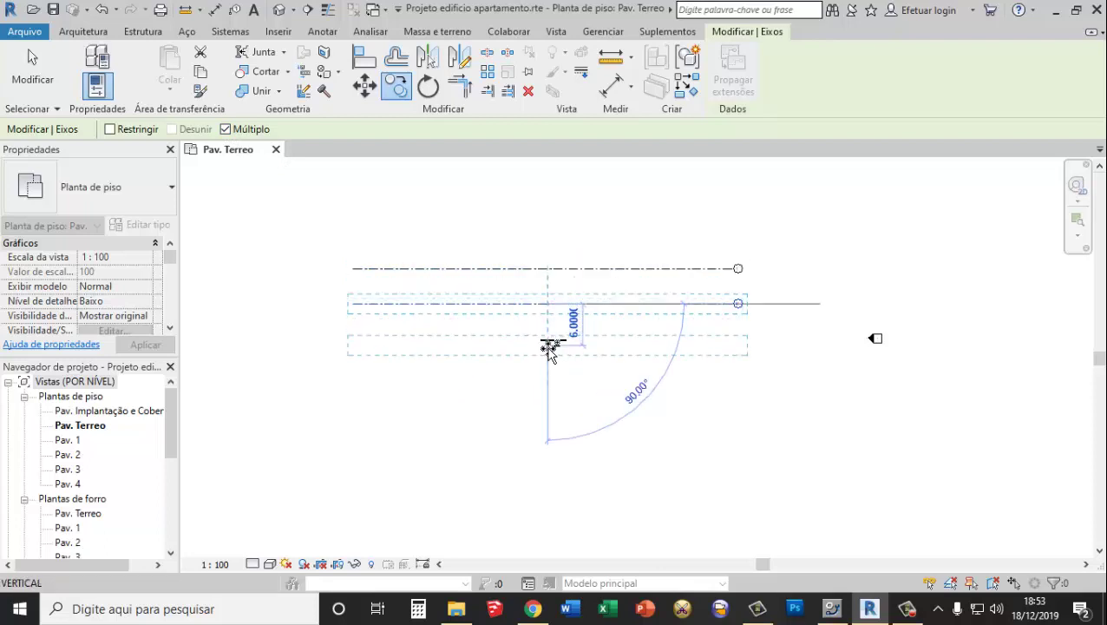
type("5")
key("Return")
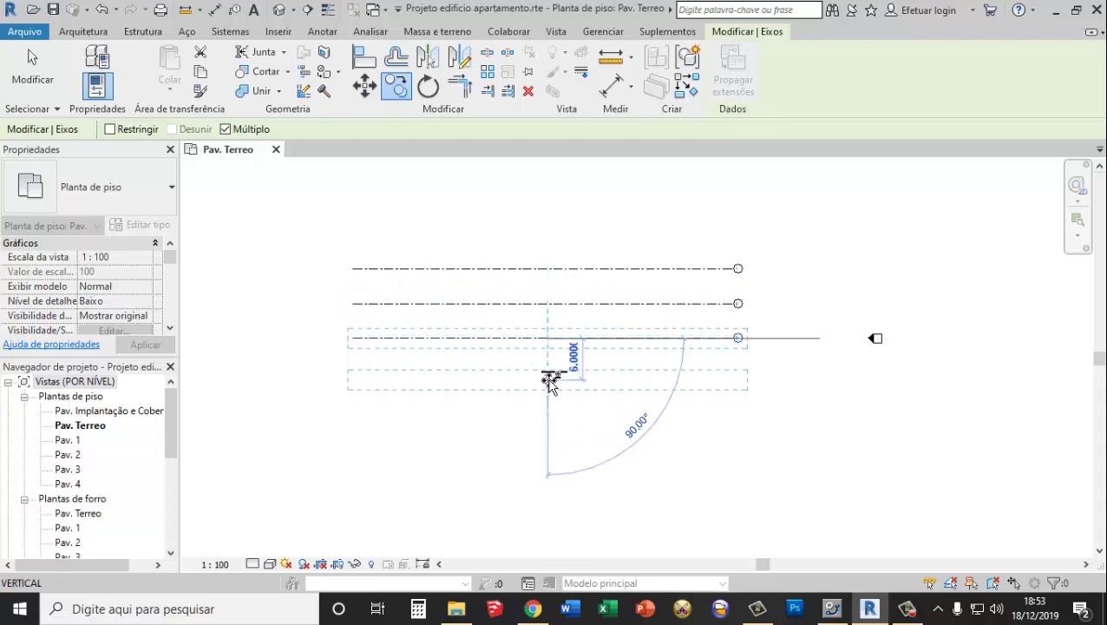
key("Escape")
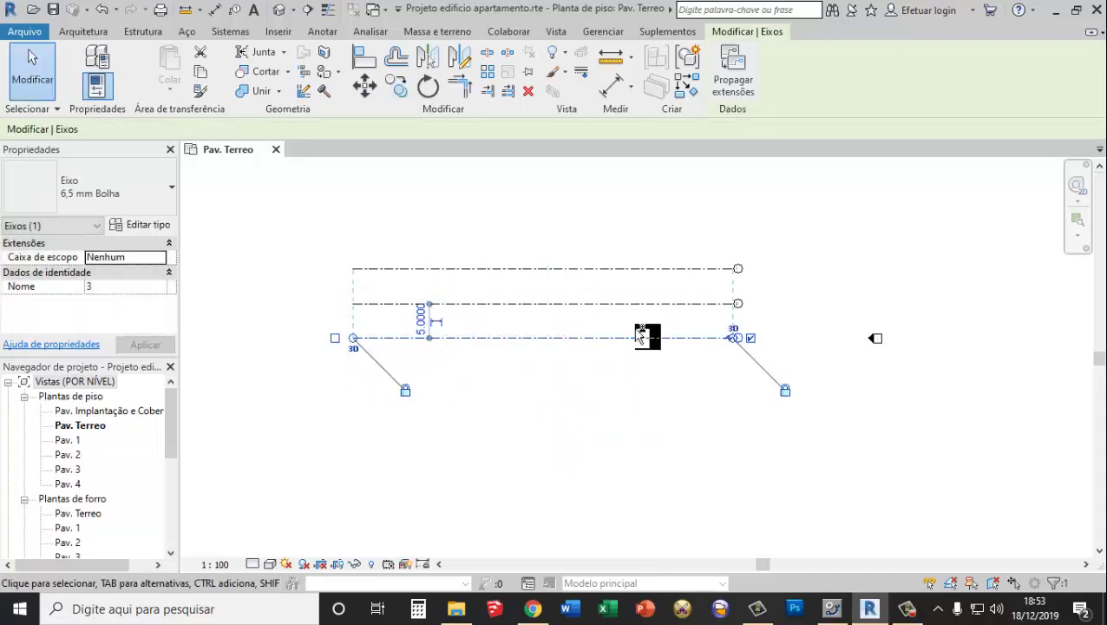
key("ctrl+z")
key("ctrl+z")
left_click(577, 269)
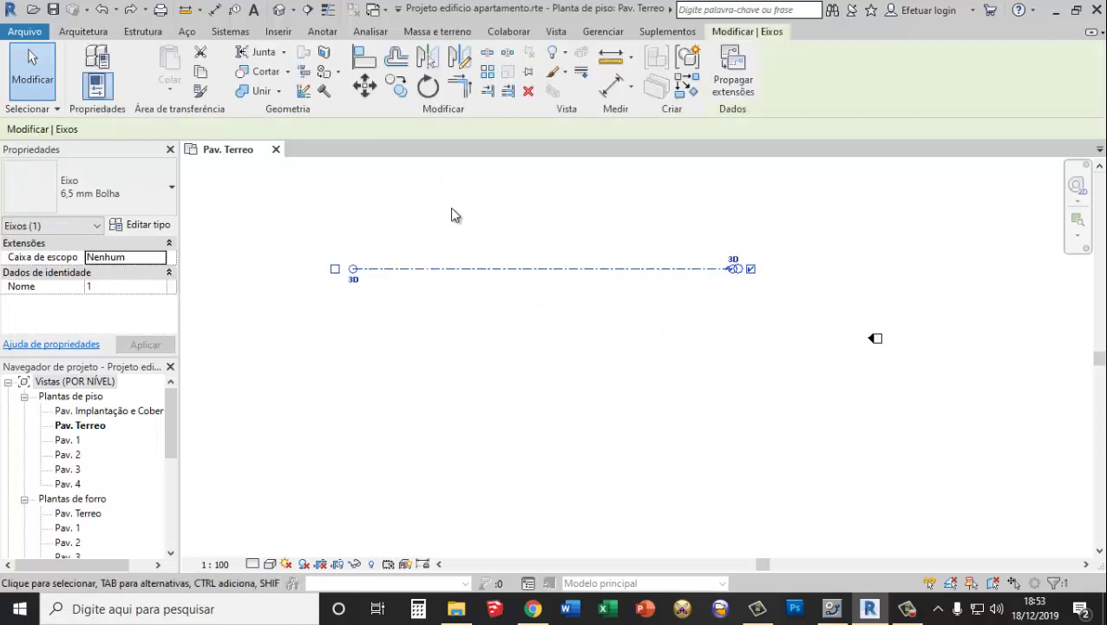
Copy grid 1 six times downward at 5 m intervals, giving seven horizontal grids
left_click(401, 88)
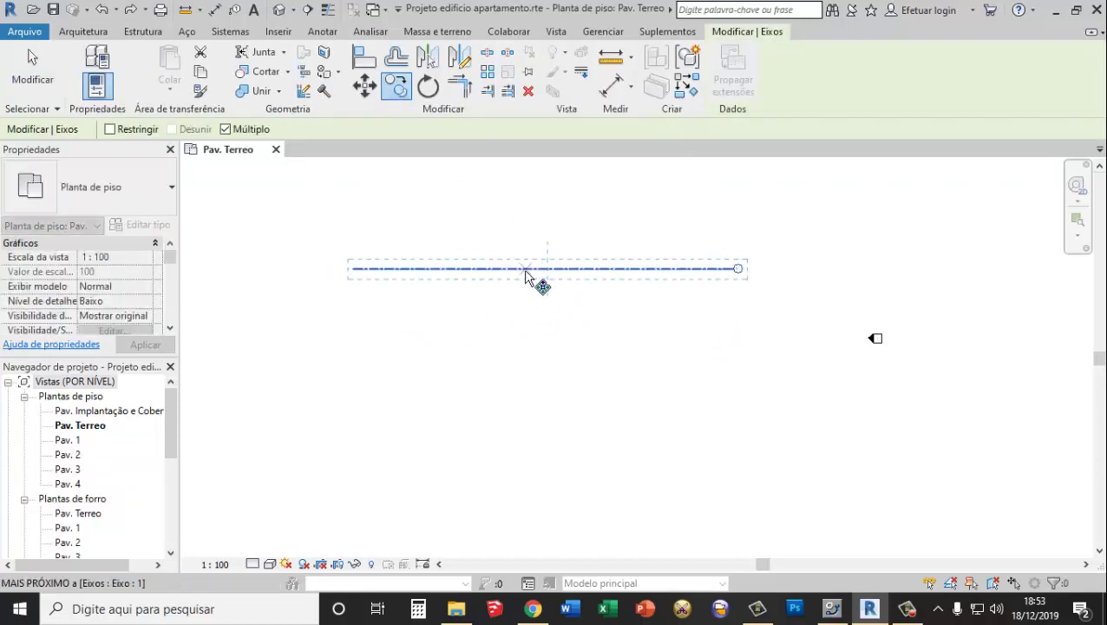
left_click(547, 269)
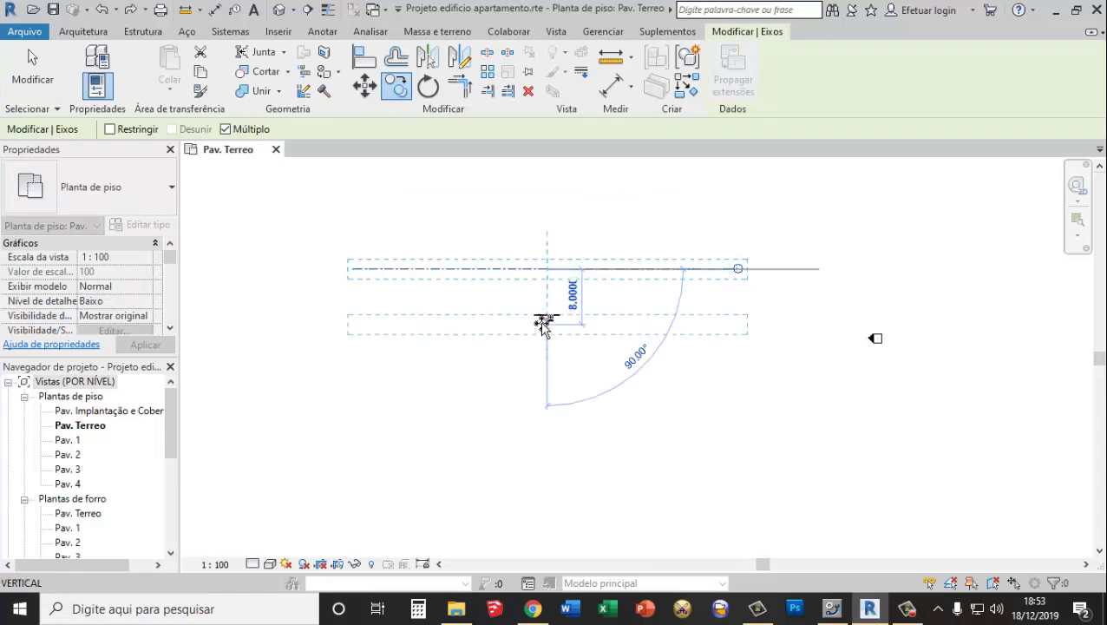
type("5")
key("Return")
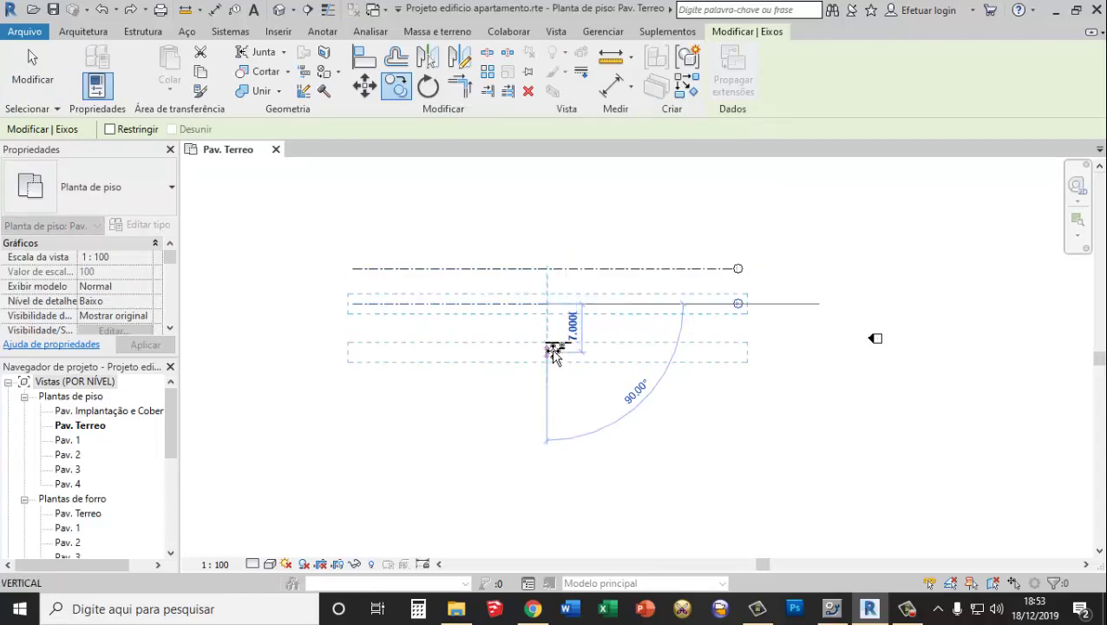
type("5")
key("Return")
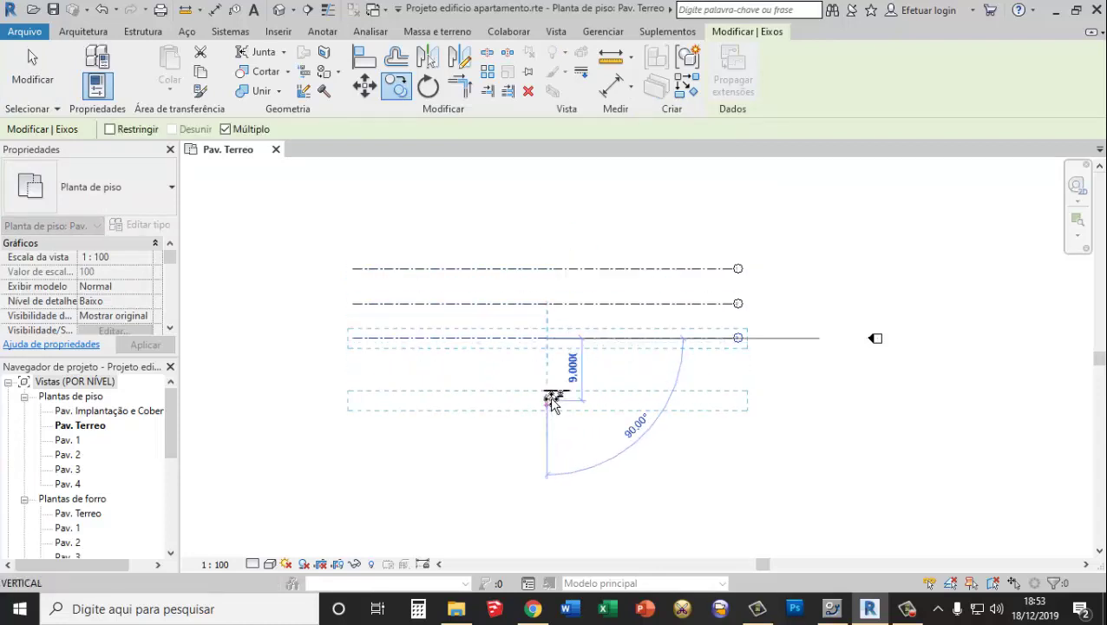
type("5")
key("Return")
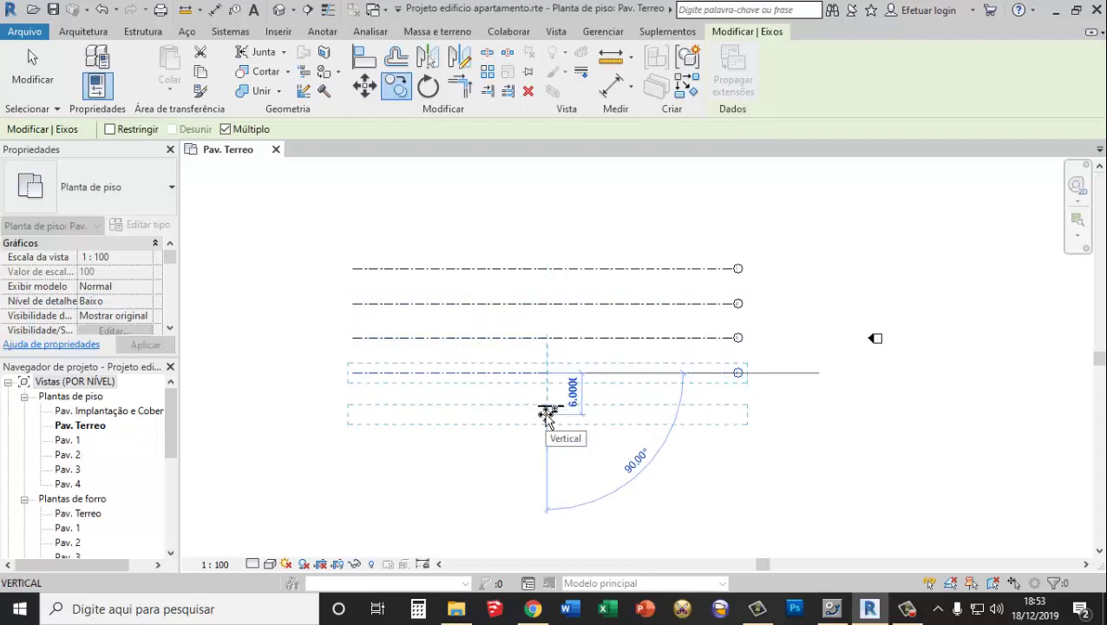
type("5")
key("Return")
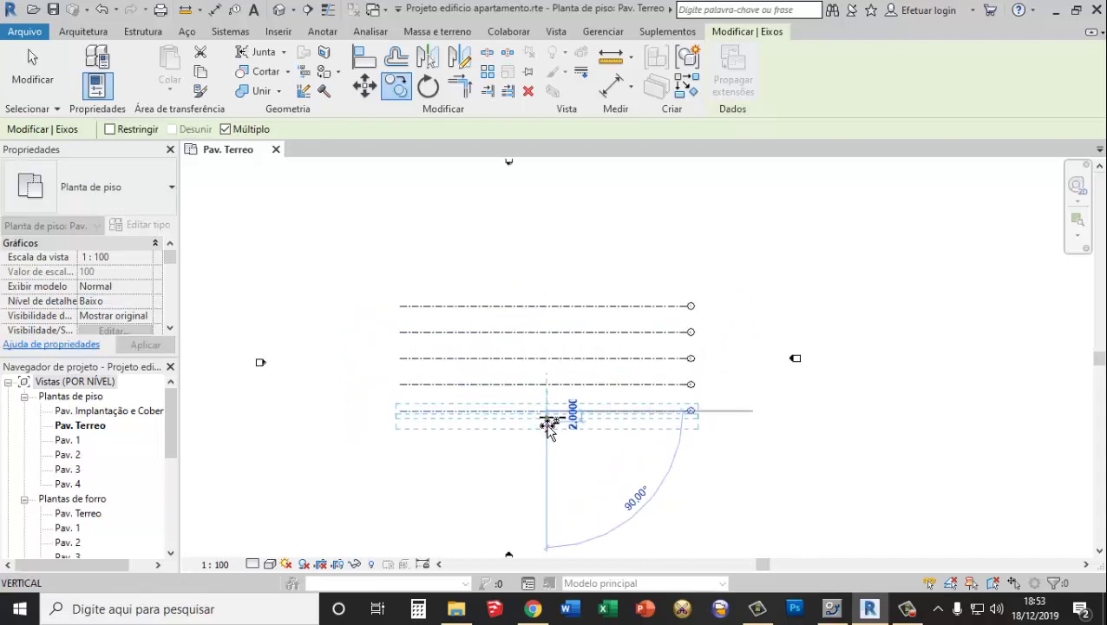
scroll(549, 438, "up", 1)
type("5")
key("Return")
type("5")
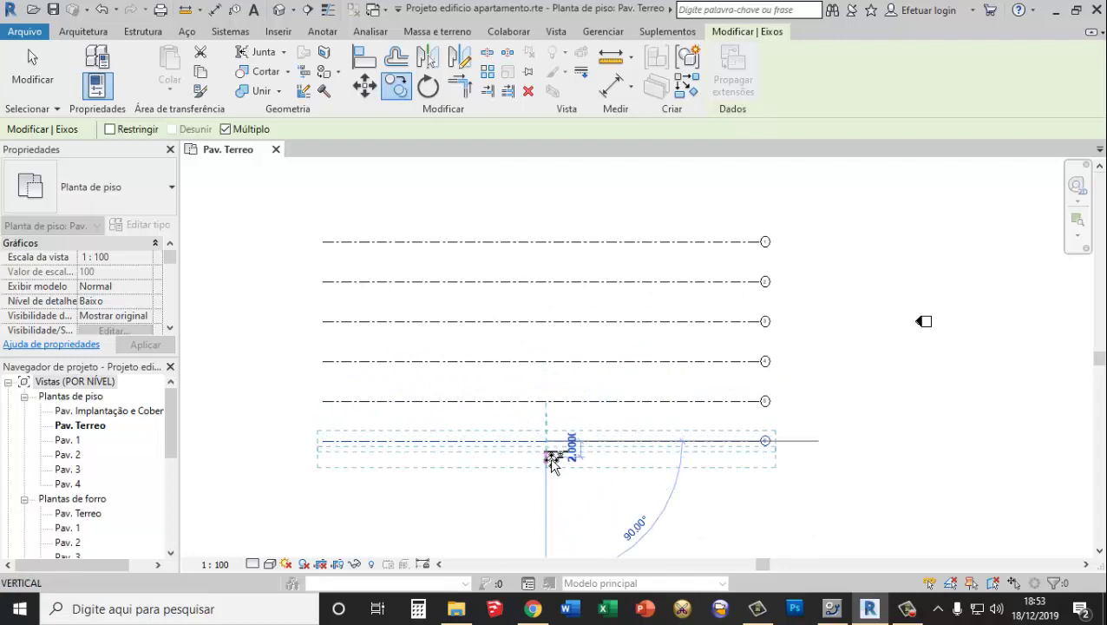
key("Return")
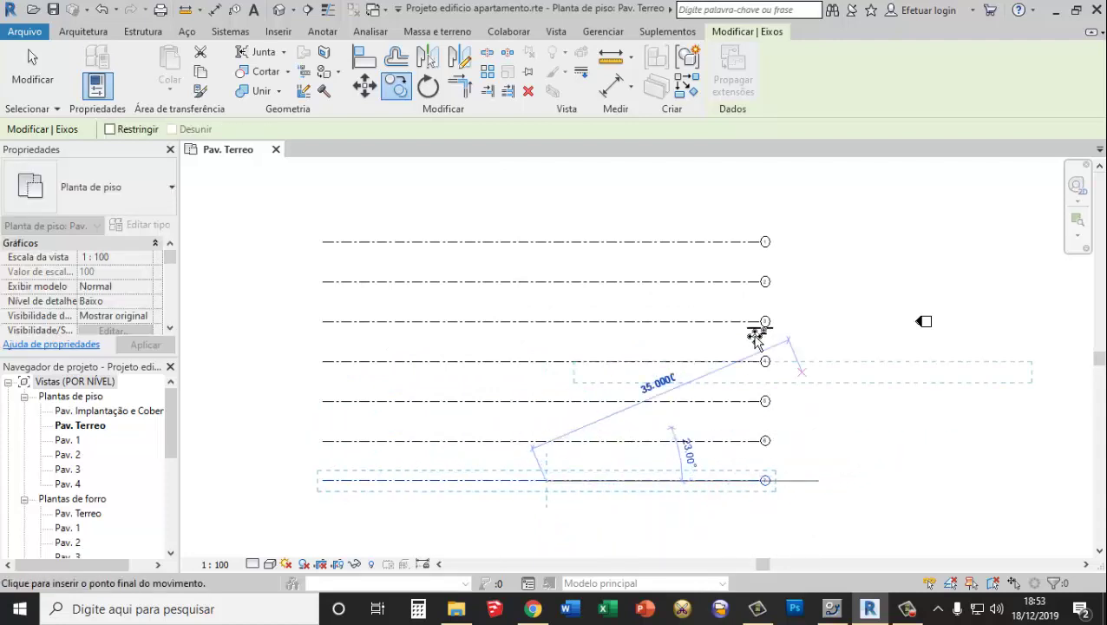
left_click(33, 67)
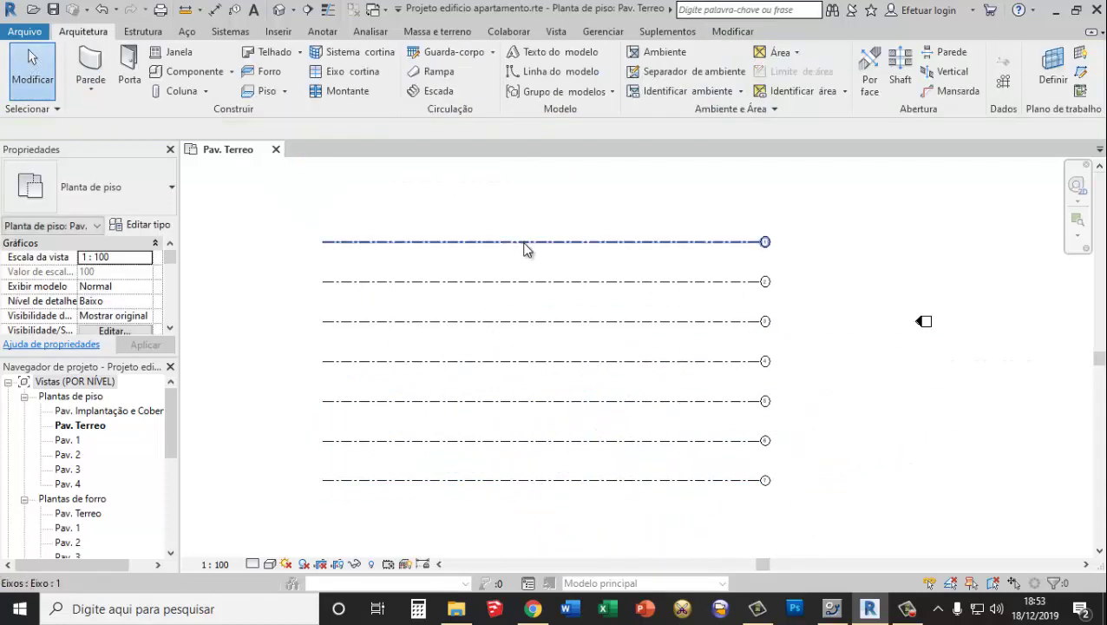
left_click(524, 243)
left_click(518, 282)
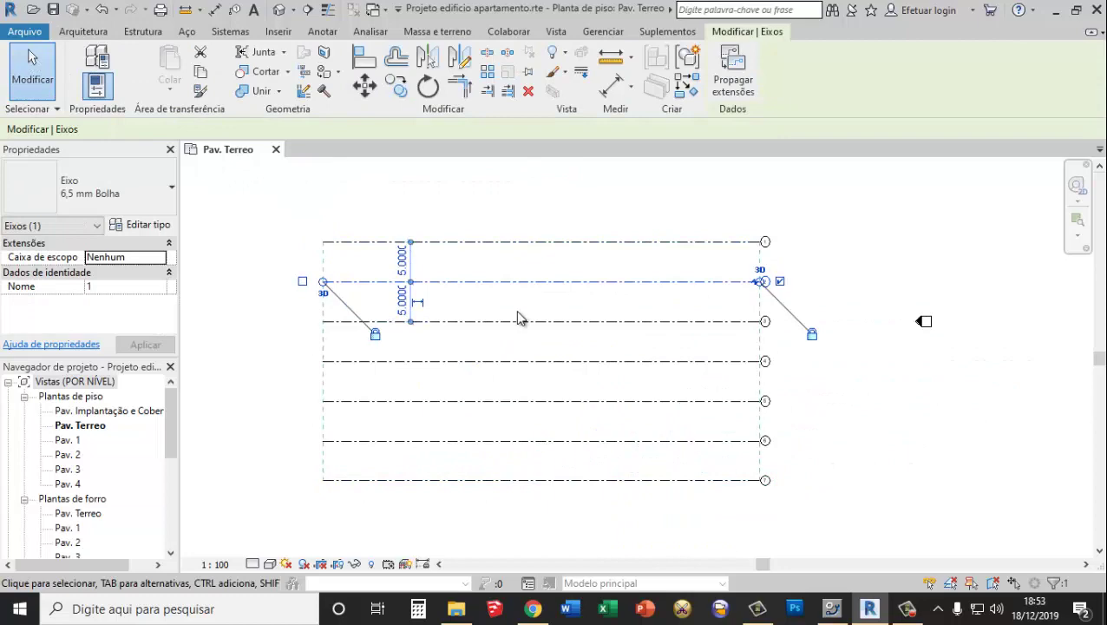
left_click(549, 375)
left_click(552, 242)
left_click(539, 281)
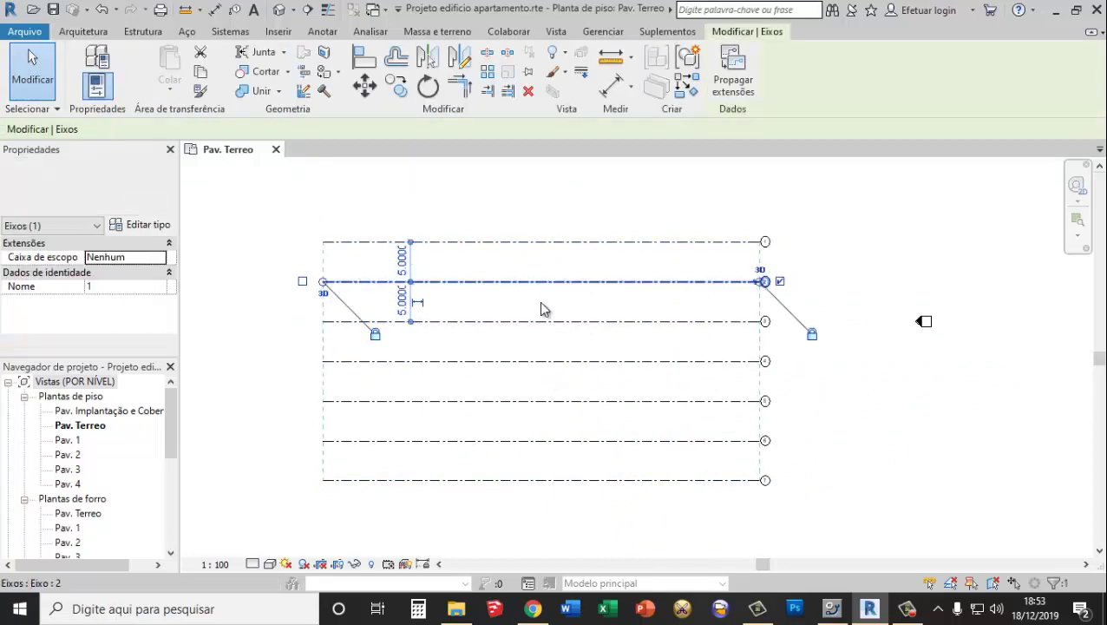
left_click(538, 321)
left_click(544, 361)
left_click(556, 413)
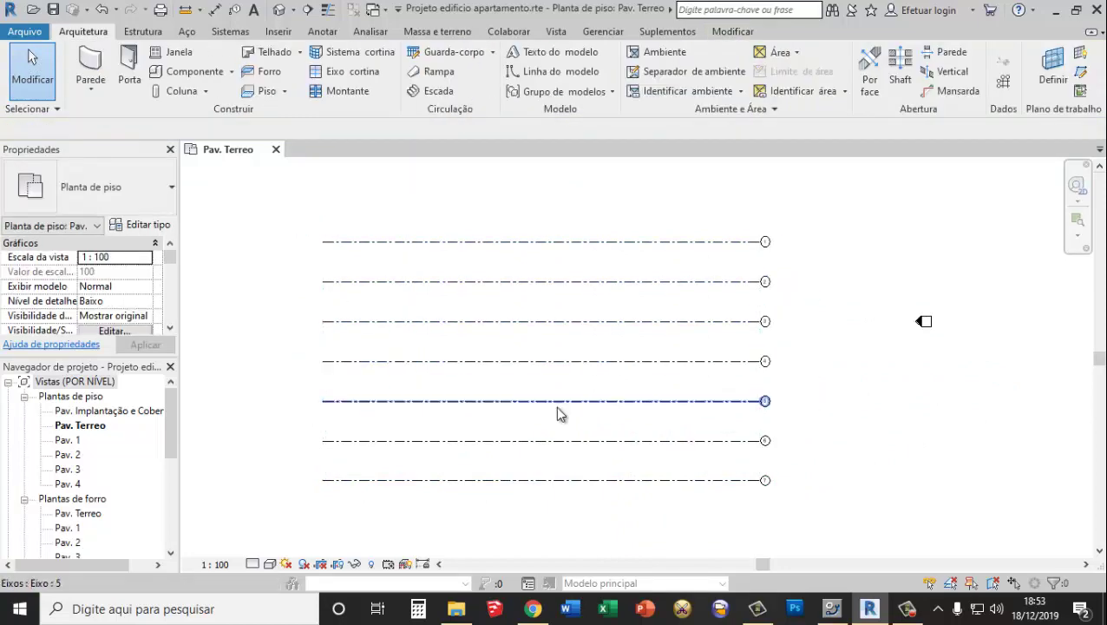
left_click(556, 401)
left_click(556, 441)
left_click(555, 480)
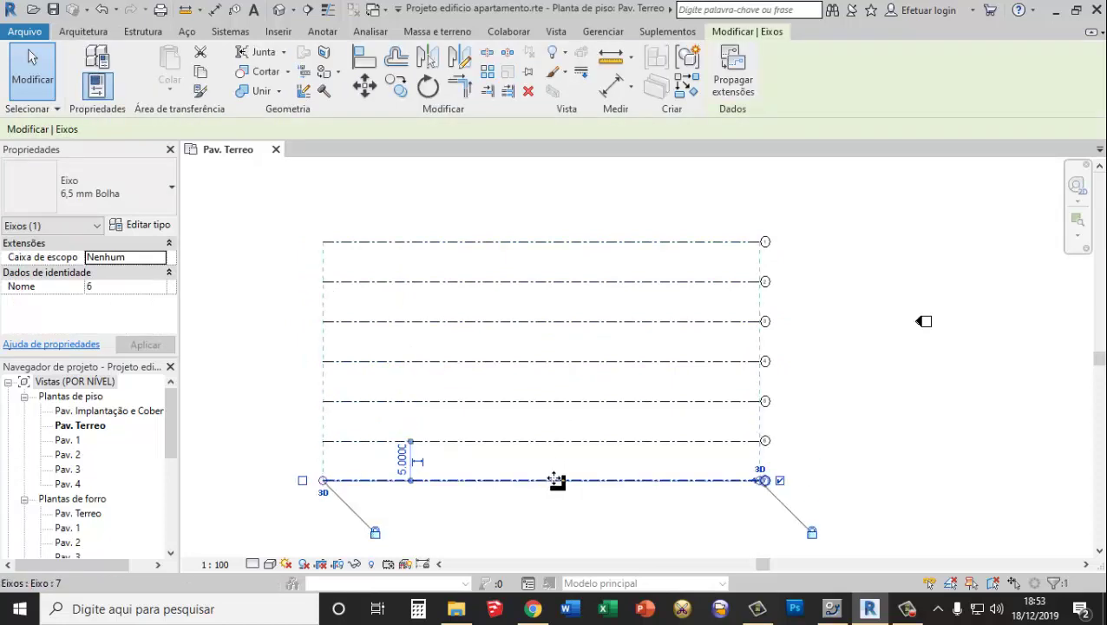
left_click(825, 284)
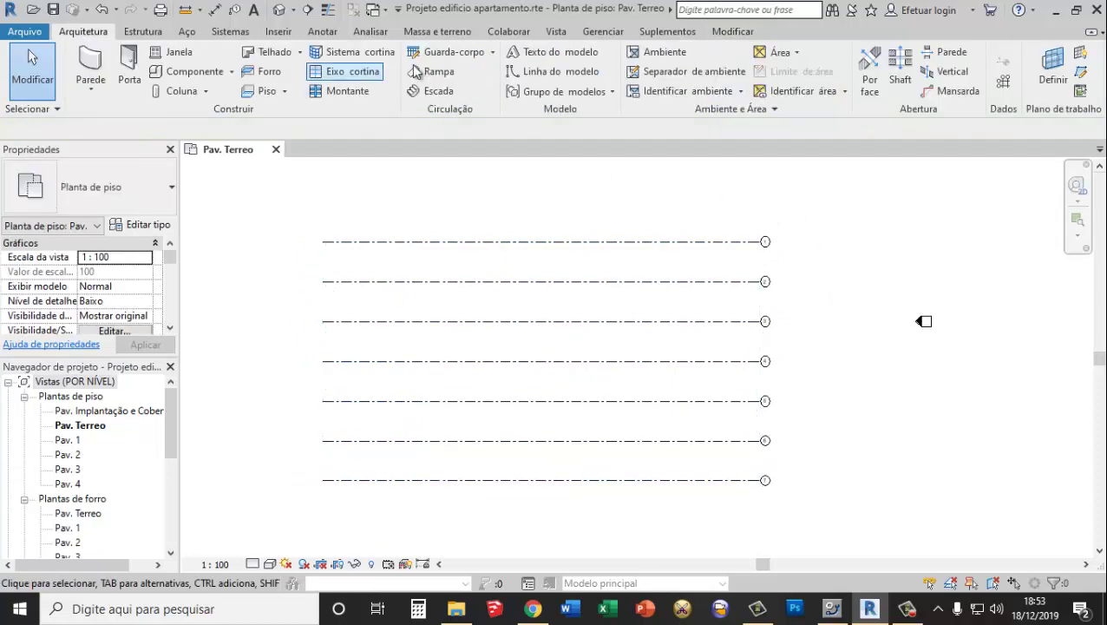
left_click(556, 241)
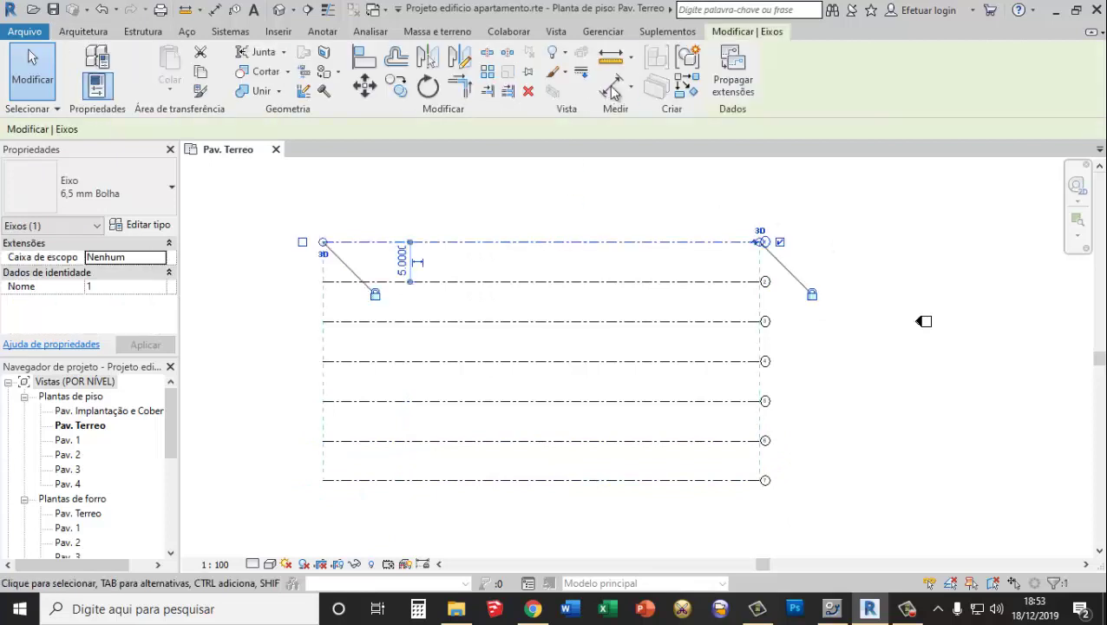
left_click(613, 62)
left_click(761, 241)
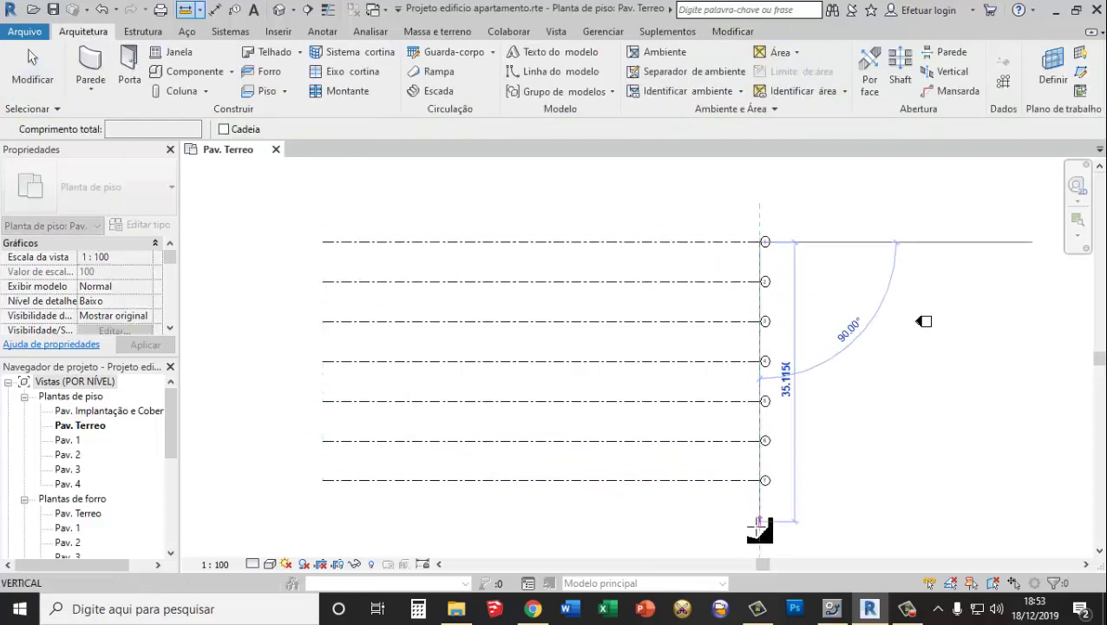
left_click(760, 480)
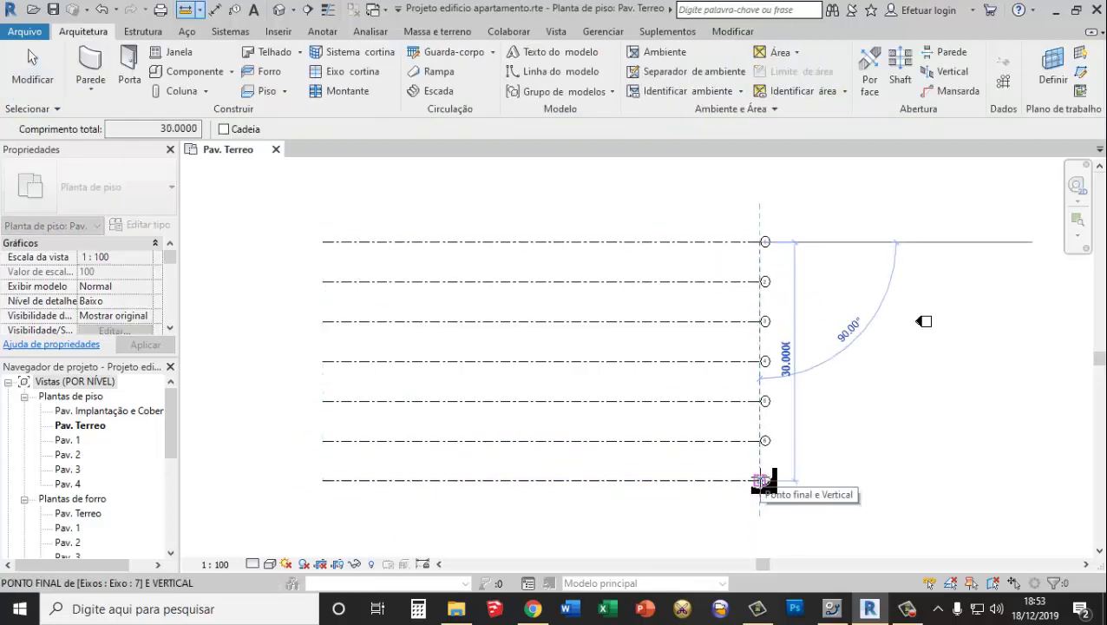
left_click(33, 61)
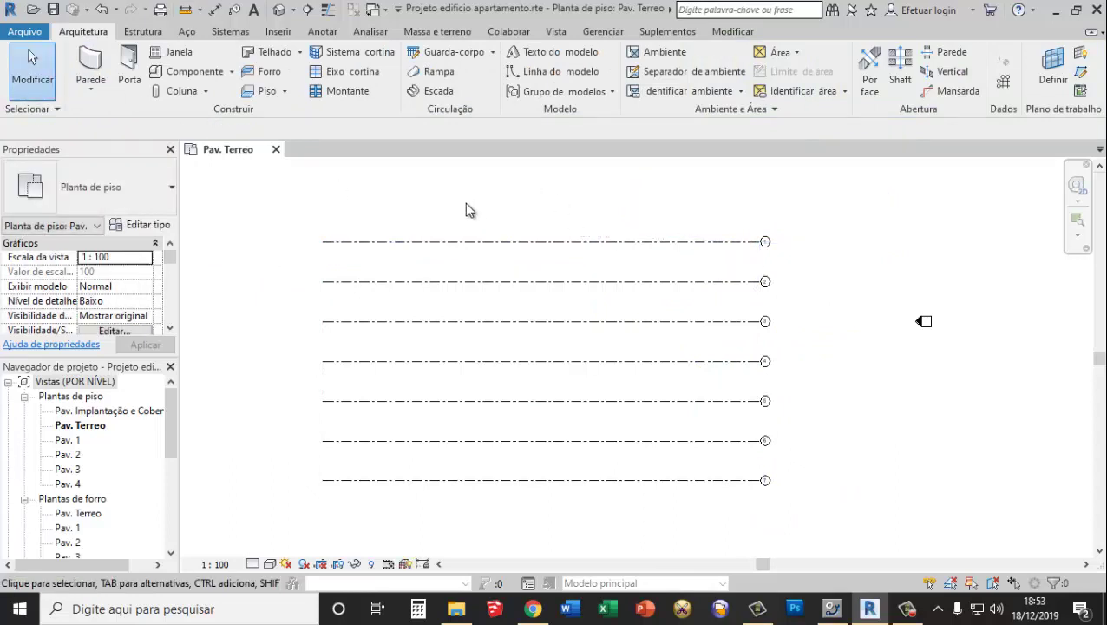
Open the Leste elevation and zoom to inspect levels Pav. Terreo 0.00 through Pav. 4 12.00
left_click_drag(173, 415, 169, 503)
double_click(62, 414)
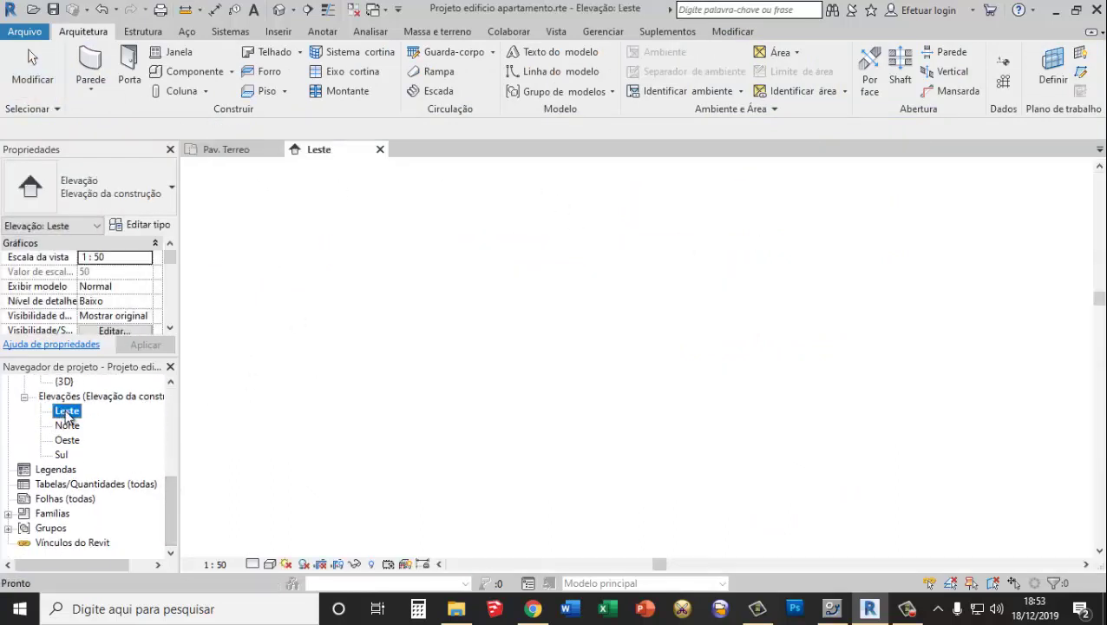
scroll(608, 364, "down", 2)
scroll(486, 347, "down", 1)
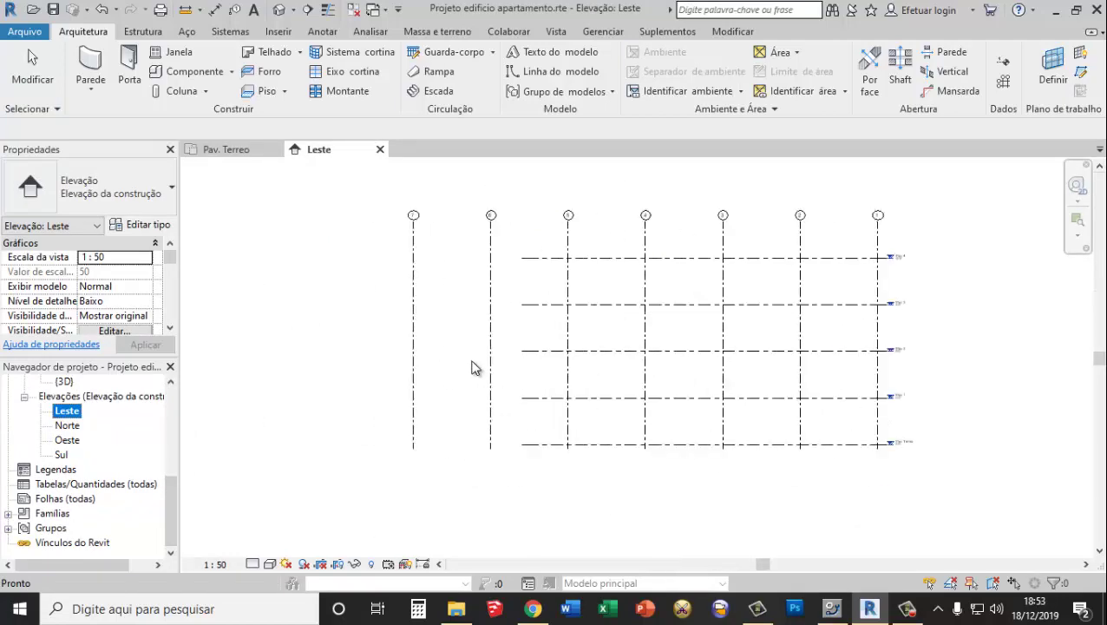
scroll(935, 440, "up", 2)
scroll(840, 467, "up", 2)
scroll(839, 467, "up", 2)
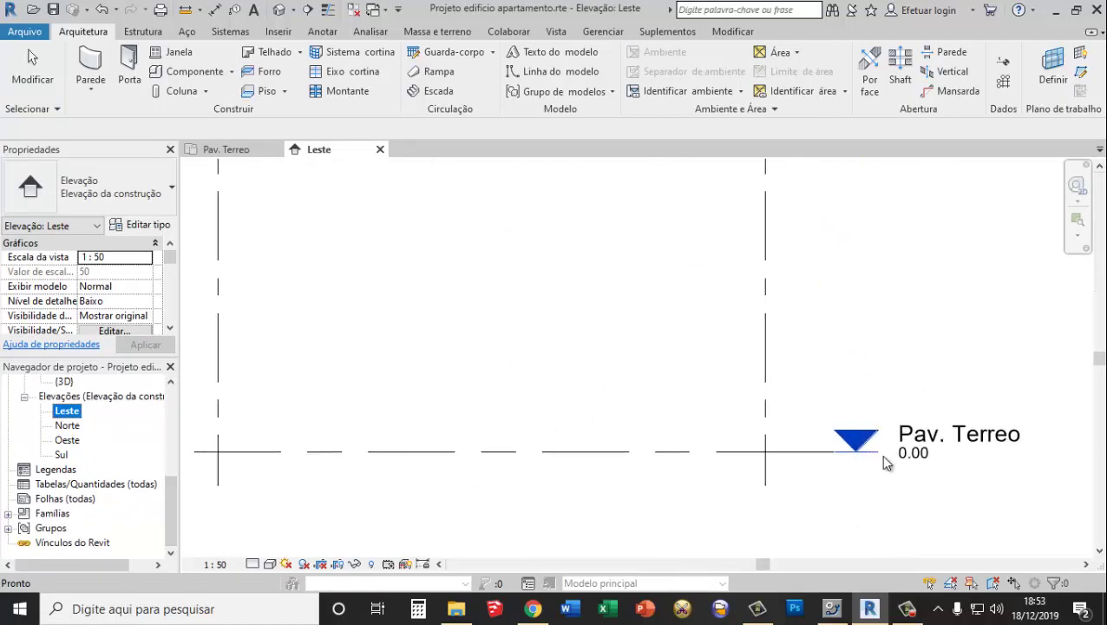
scroll(879, 452, "down", 2)
scroll(903, 297, "up", 1)
scroll(905, 298, "up", 1)
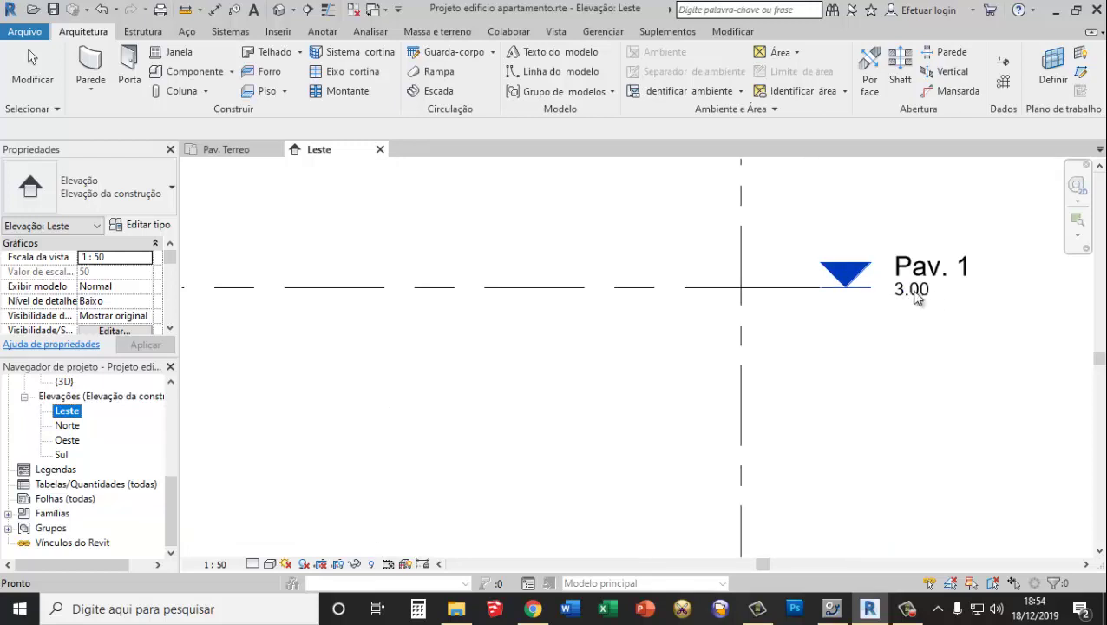
scroll(905, 298, "down", 1)
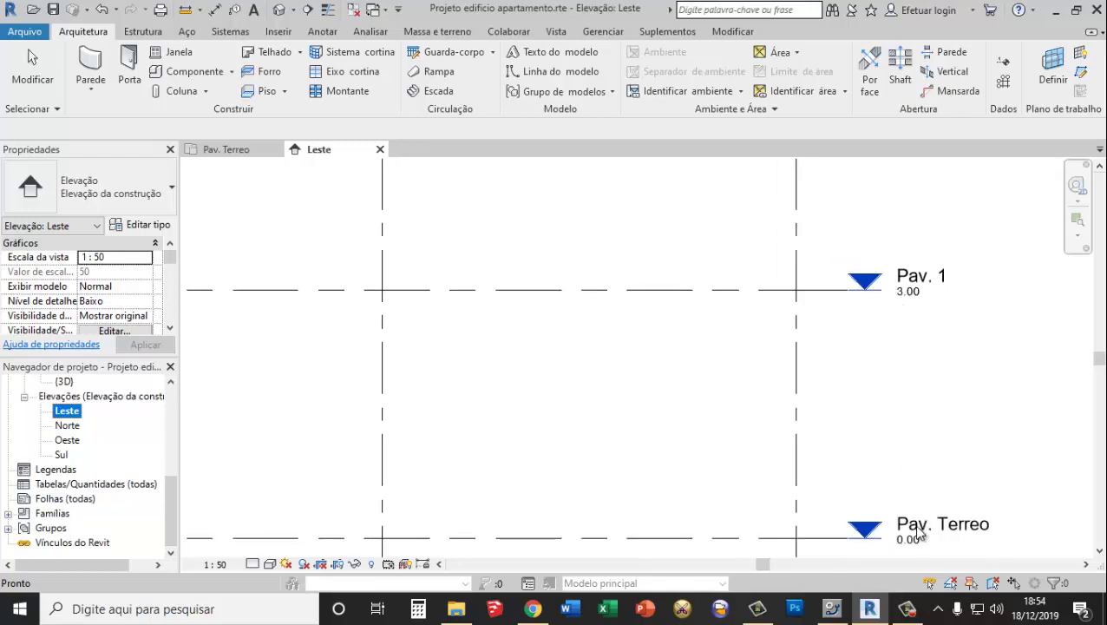
scroll(931, 313, "up", 1)
scroll(922, 314, "down", 2)
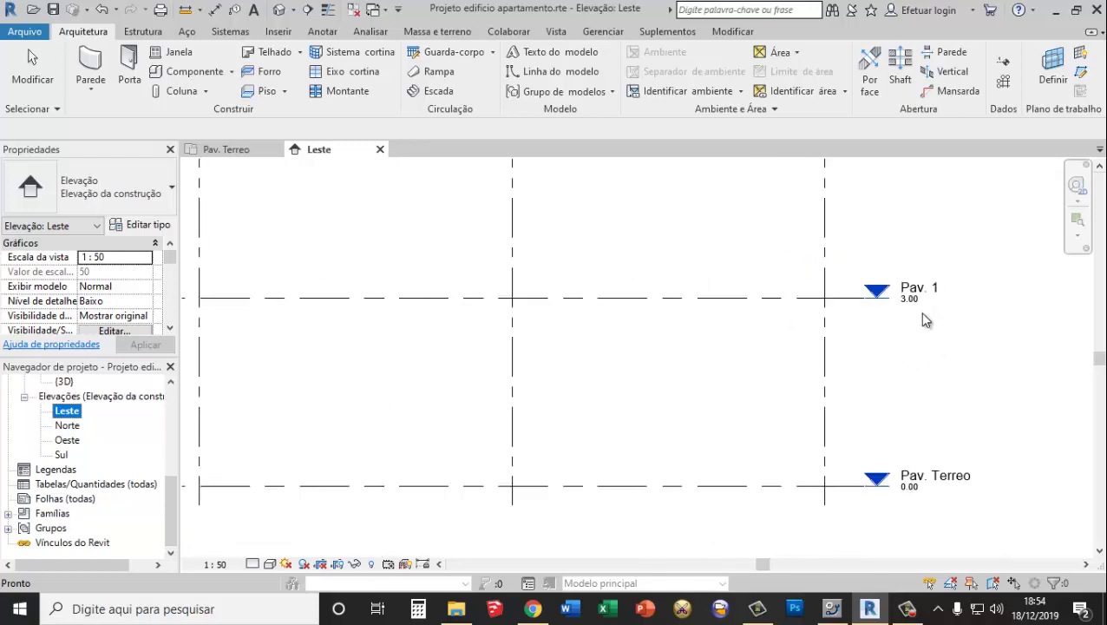
scroll(933, 278, "down", 2)
scroll(935, 247, "up", 2)
scroll(937, 235, "down", 4)
scroll(942, 215, "up", 3)
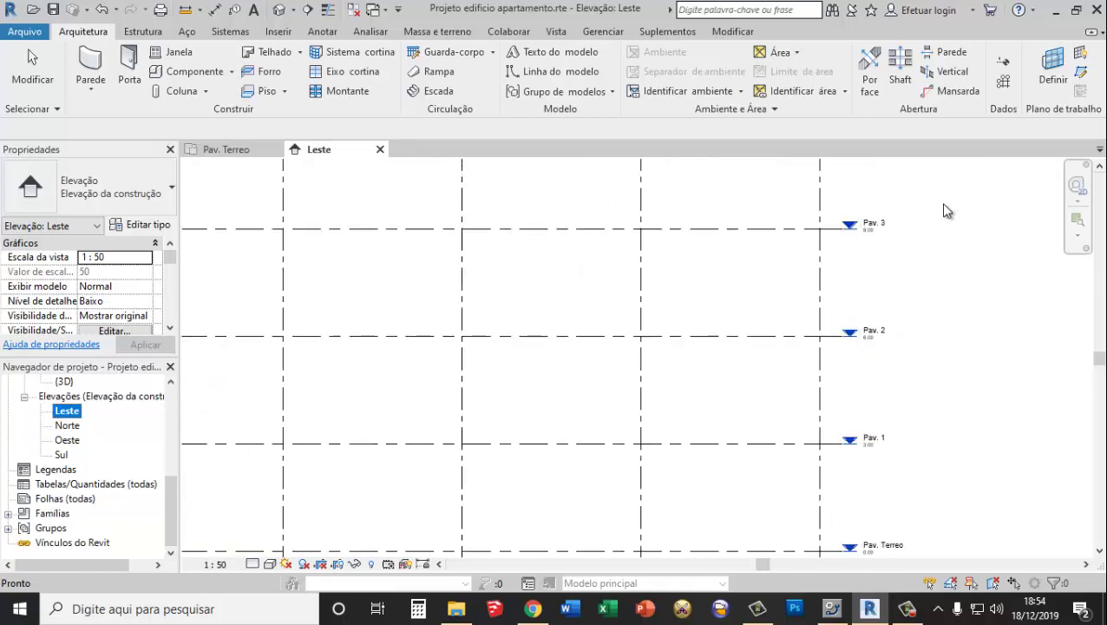
scroll(929, 224, "up", 2)
scroll(920, 251, "down", 1)
scroll(911, 226, "down", 1)
scroll(898, 196, "up", 3)
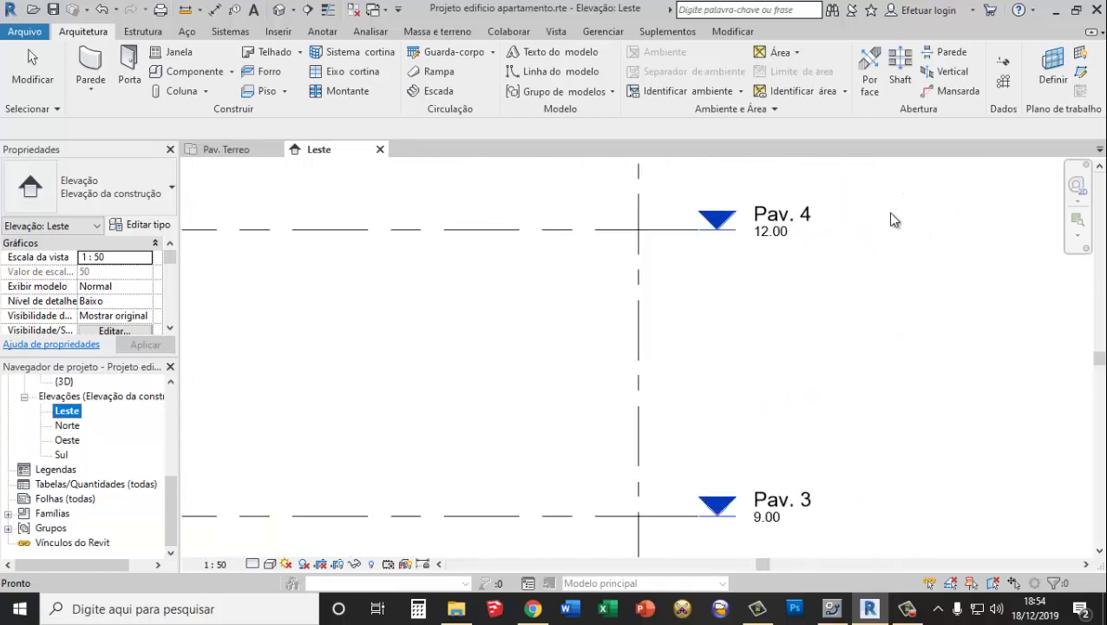
scroll(887, 222, "down", 5)
scroll(889, 228, "up", 1)
scroll(719, 286, "down", 4)
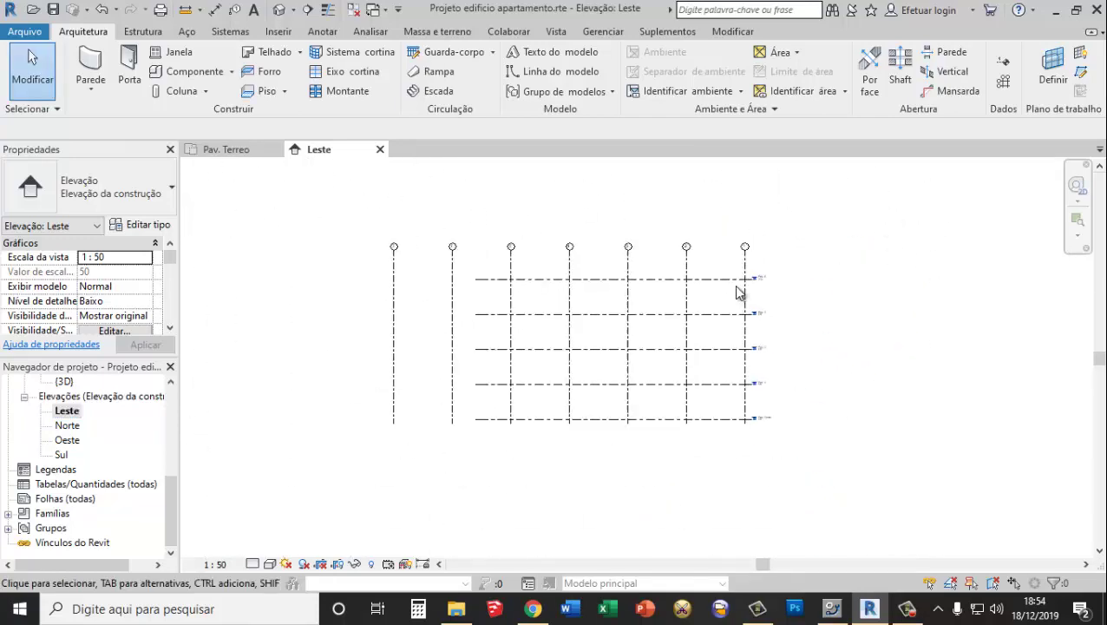
scroll(734, 292, "down", 1)
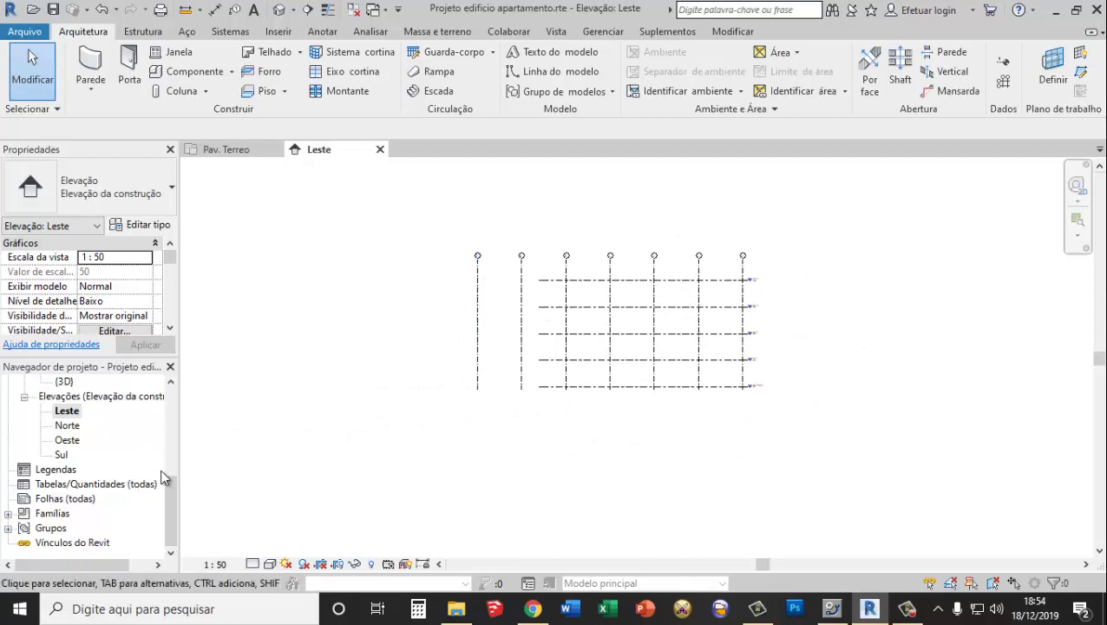
Reopen the Pav. Terreo floor plan and start the Eixo grid tool
left_click_drag(170, 521, 165, 390)
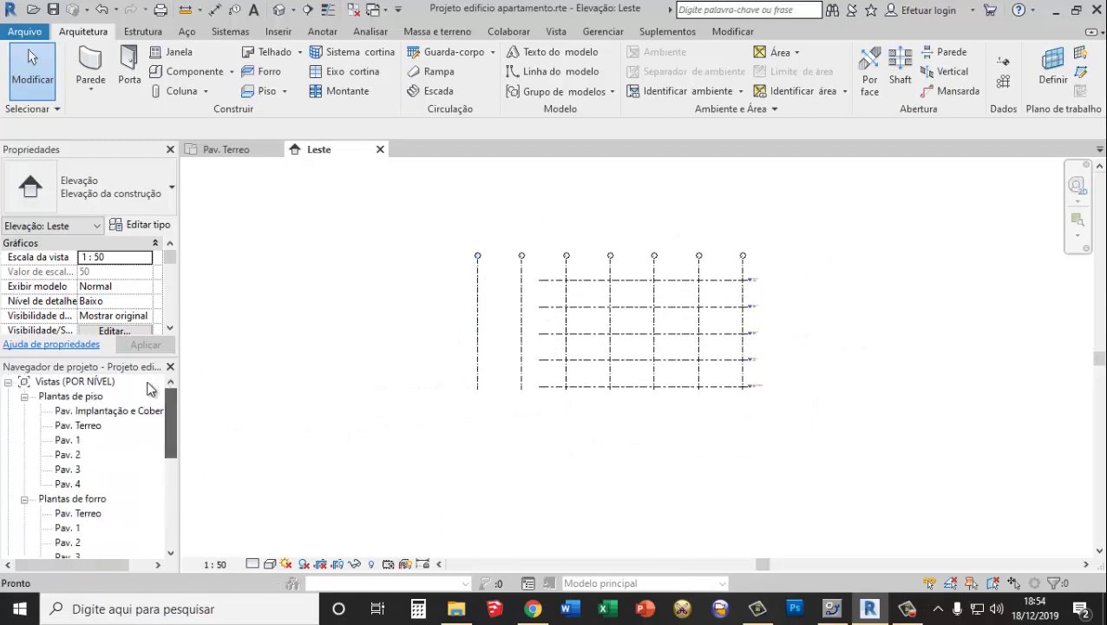
double_click(103, 424)
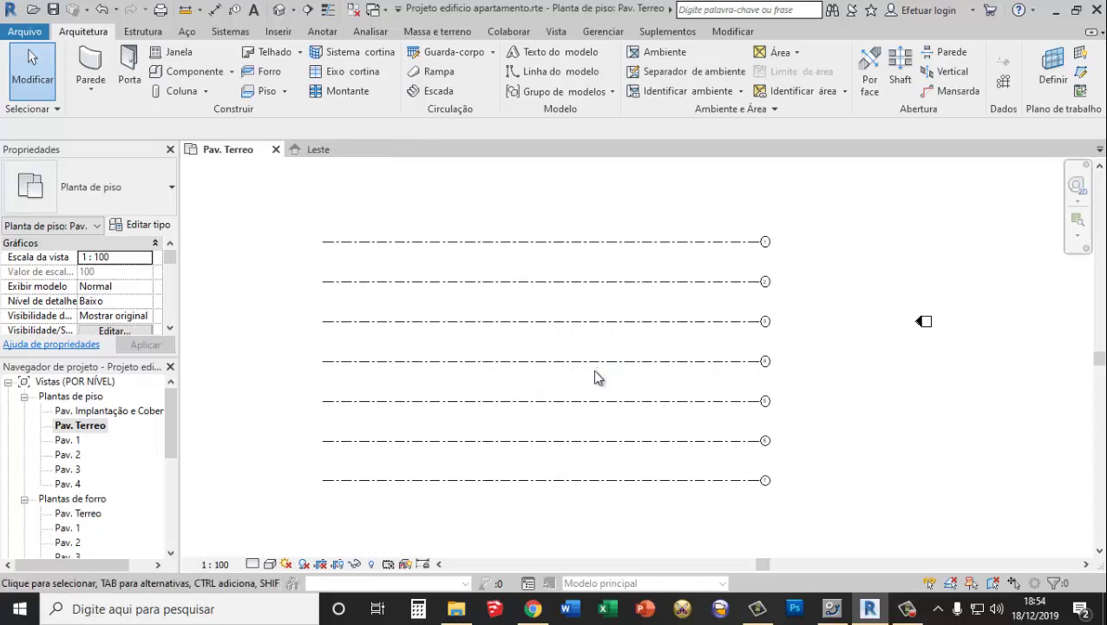
scroll(647, 357, "down", 2)
scroll(682, 416, "up", 2)
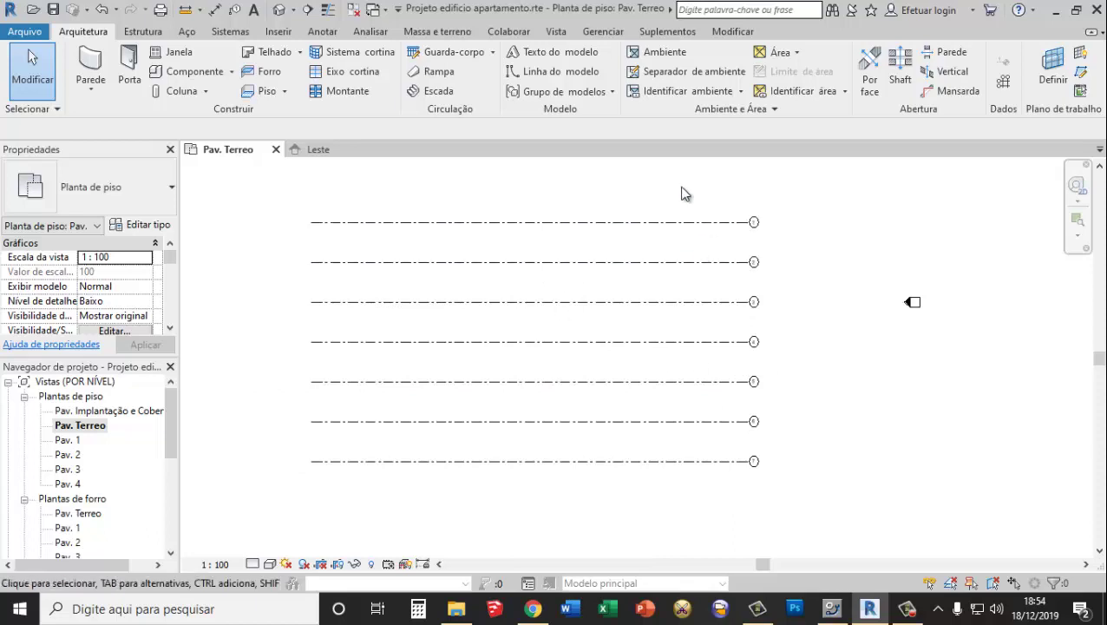
left_click(1003, 81)
Draw vertical grid 8 from below the bottom grid to above the top grid, near the right ends
left_click(716, 198)
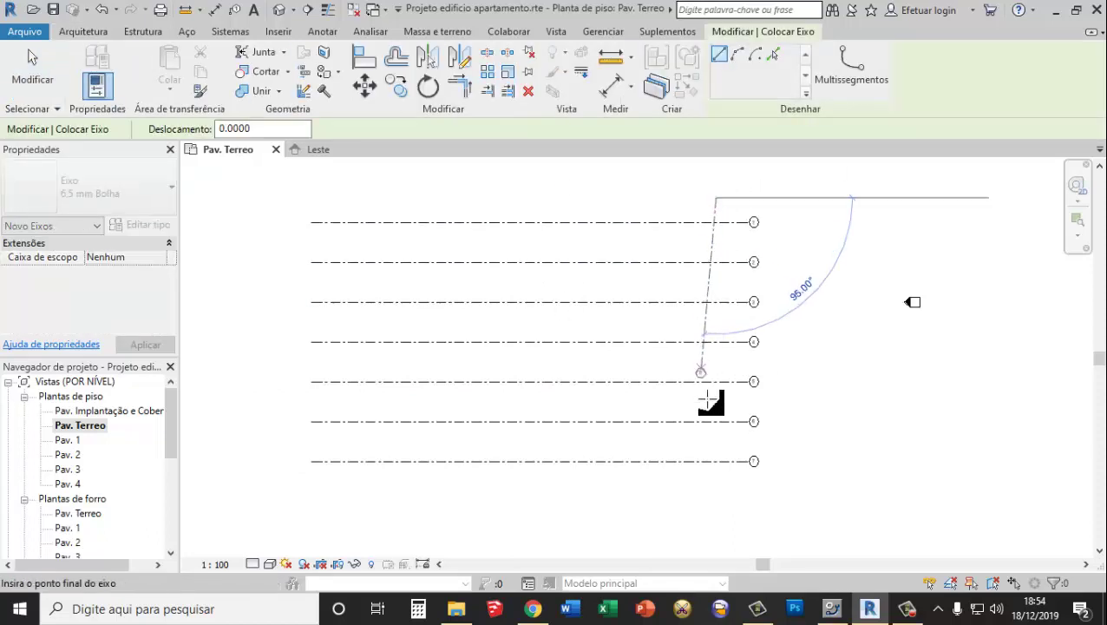
left_click(716, 496)
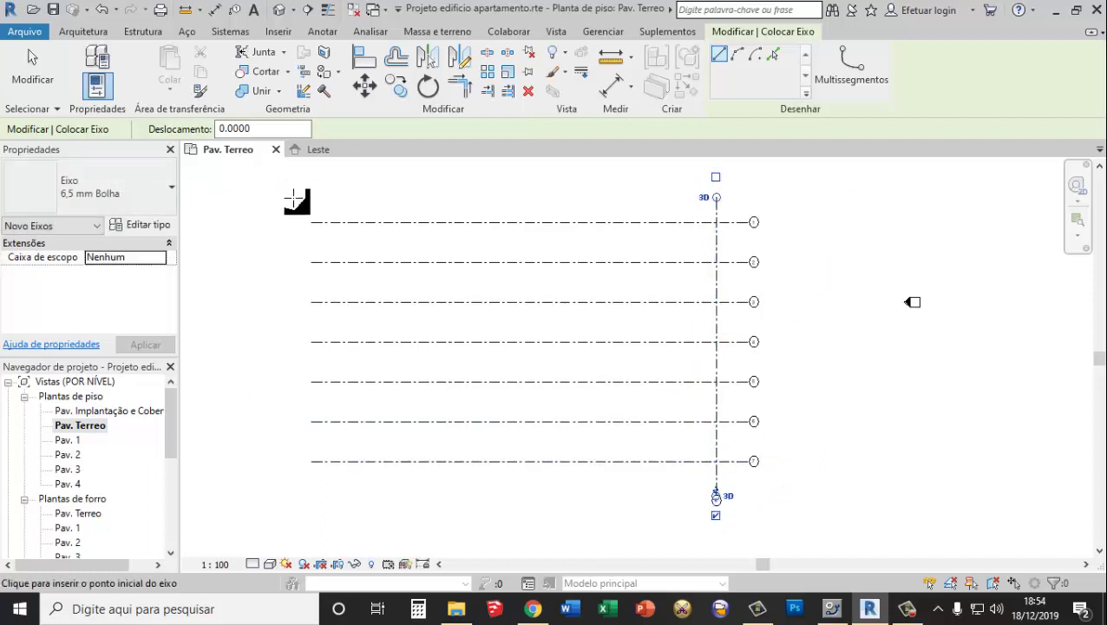
key("ctrl+z")
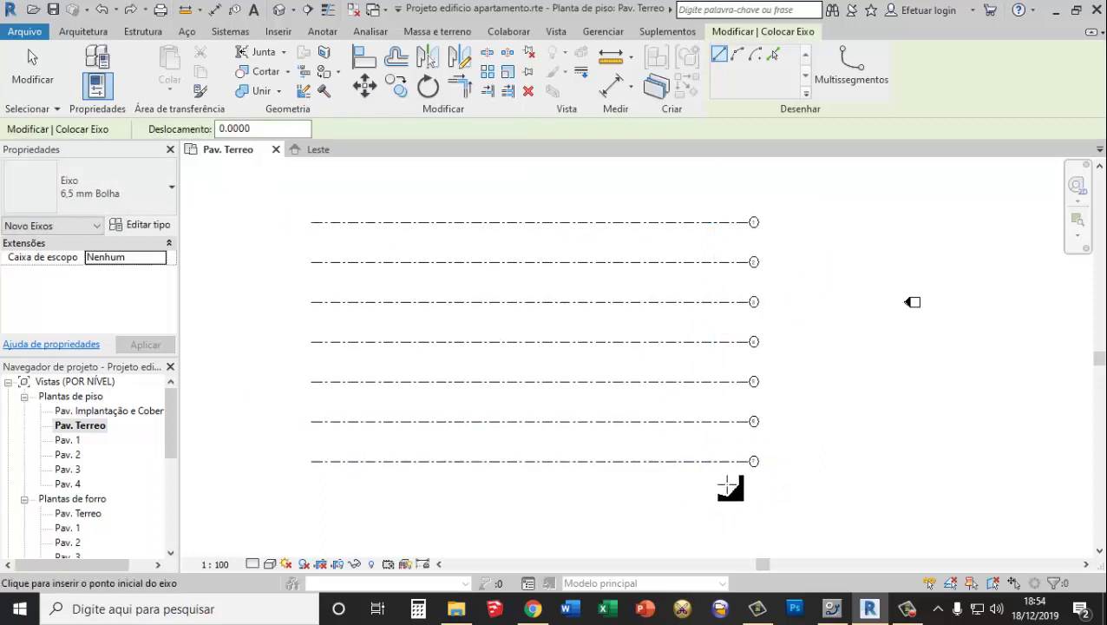
left_click(727, 484)
left_click(727, 193)
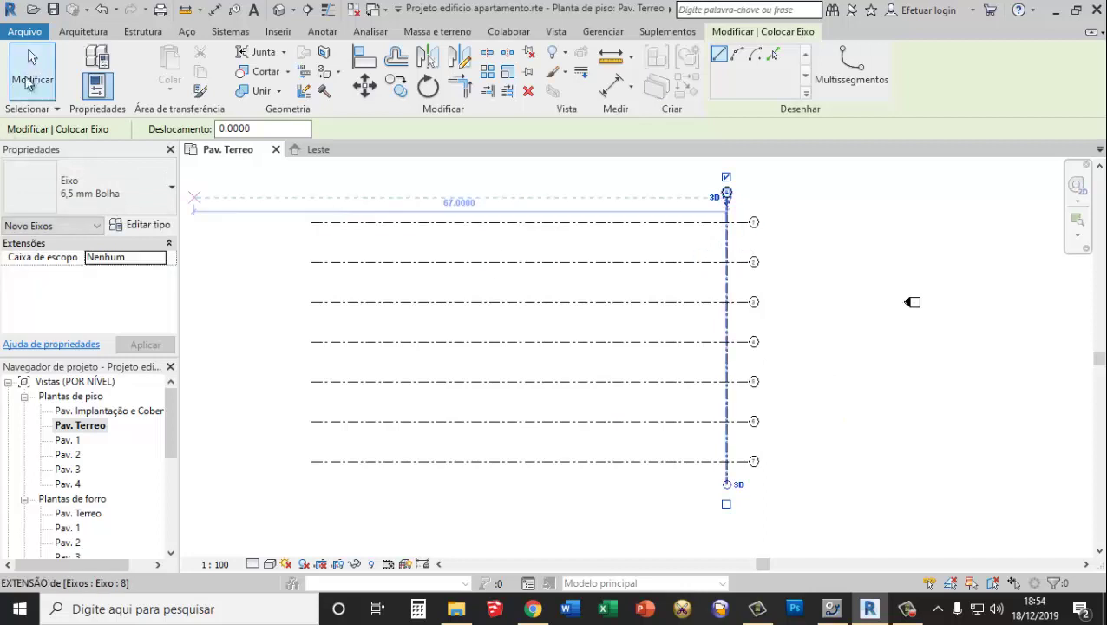
key("Escape")
key("Escape")
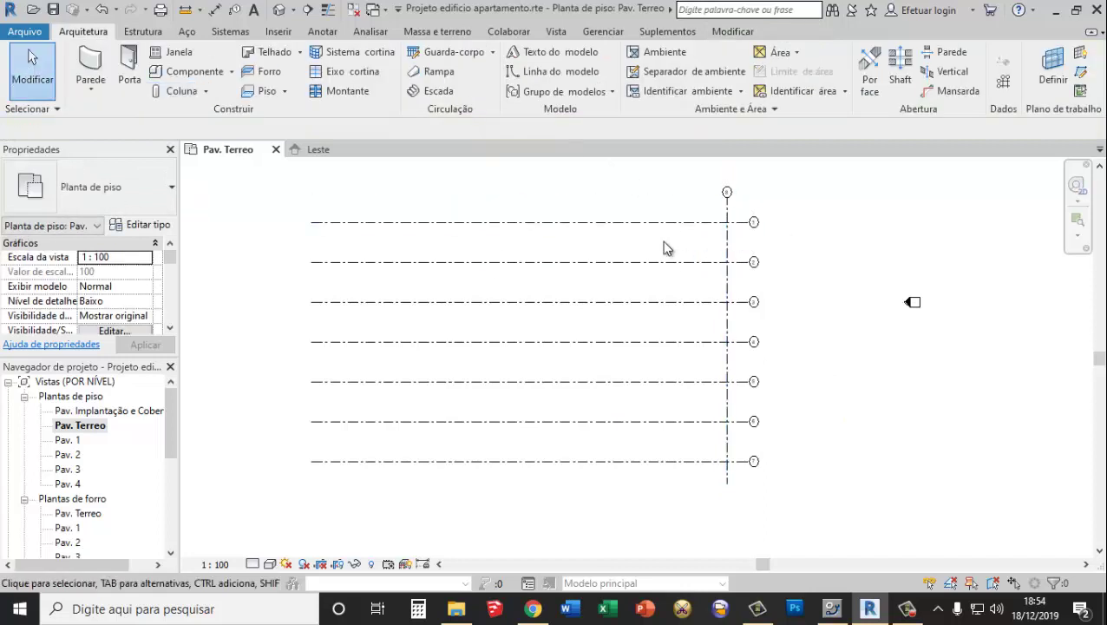
left_click(727, 249)
left_click(396, 84)
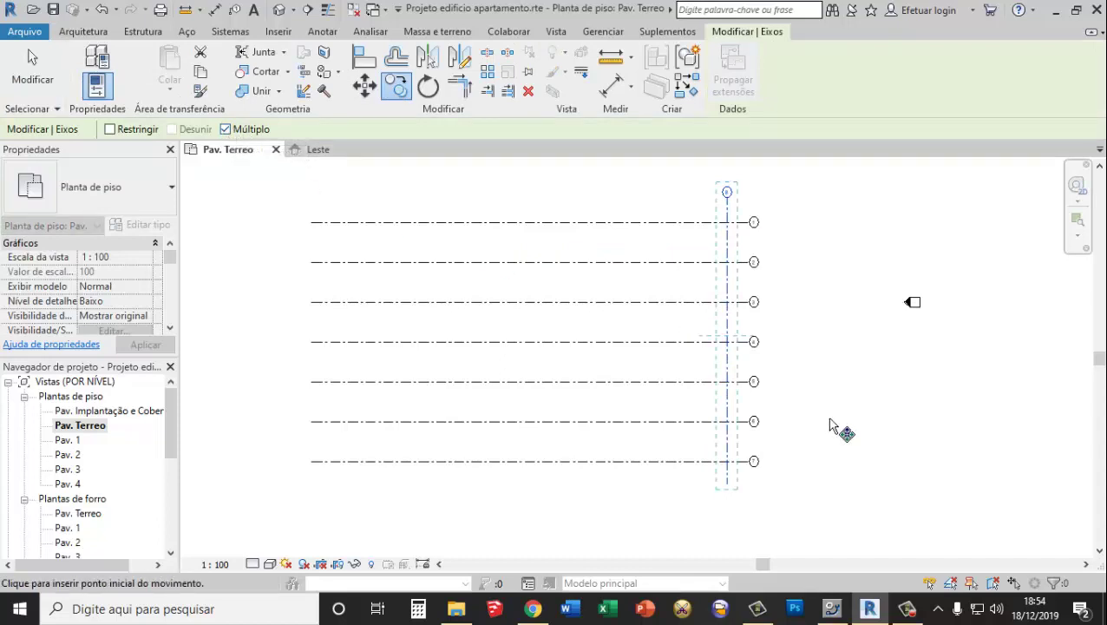
Copy vertical grid 8 repeatedly to the left at 5-unit spacing
left_click(727, 341)
type("5")
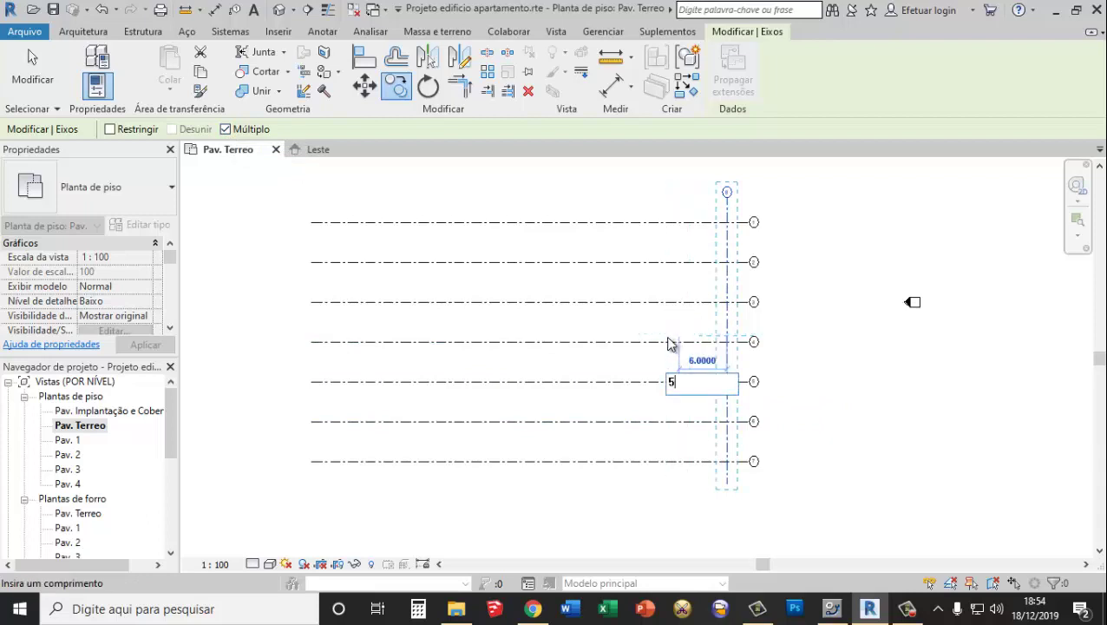
key("Return")
key("Return")
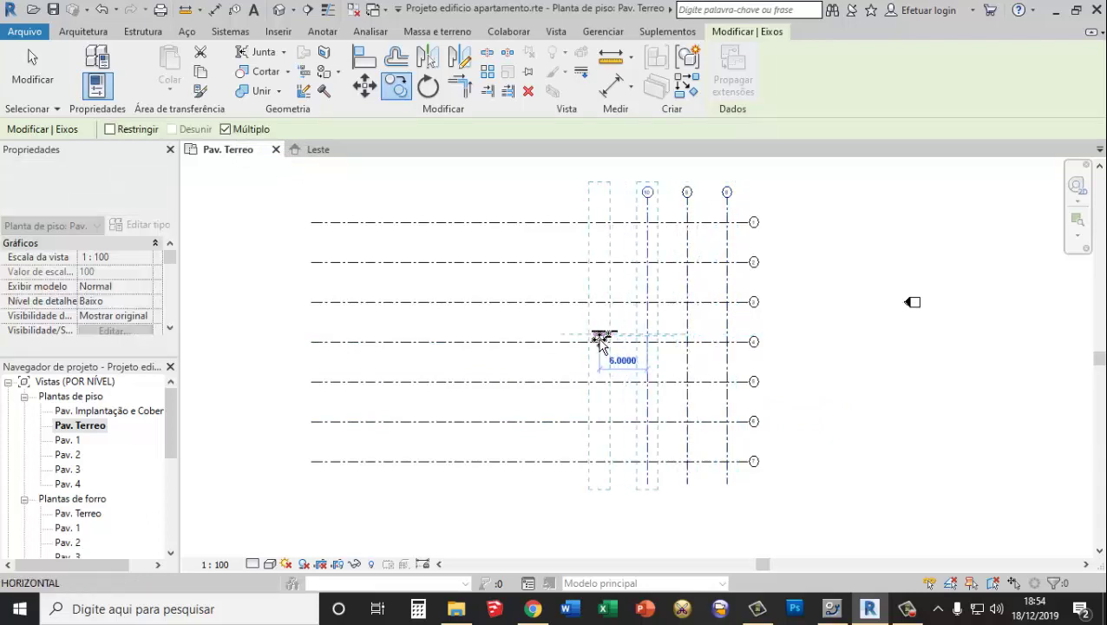
type("5")
key("Return")
left_click(572, 345)
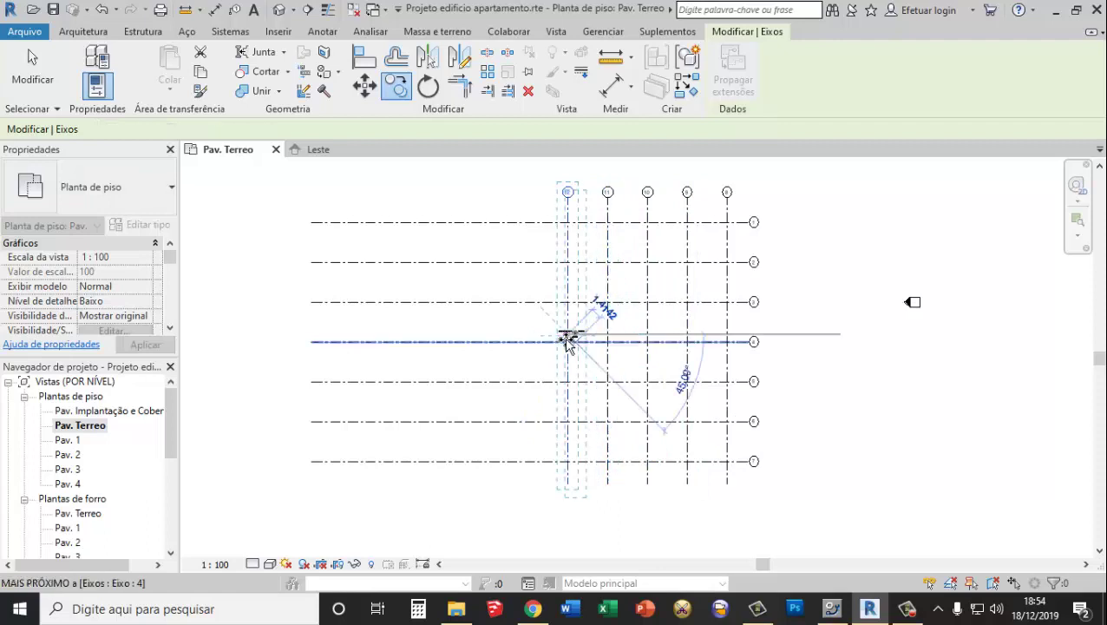
type("5")
key("Return")
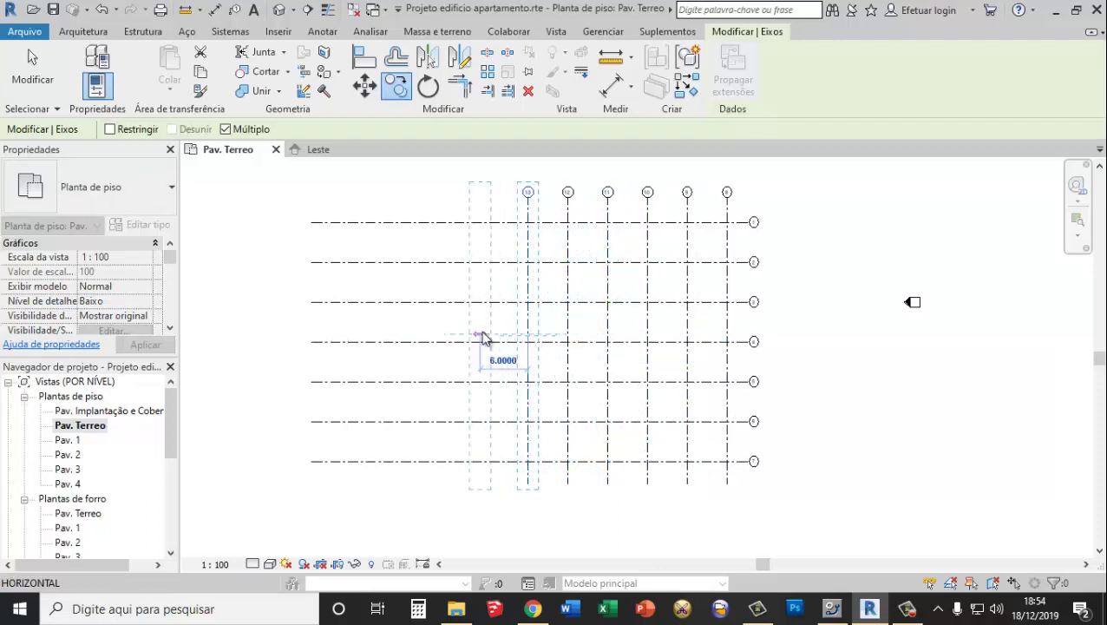
left_click(488, 334)
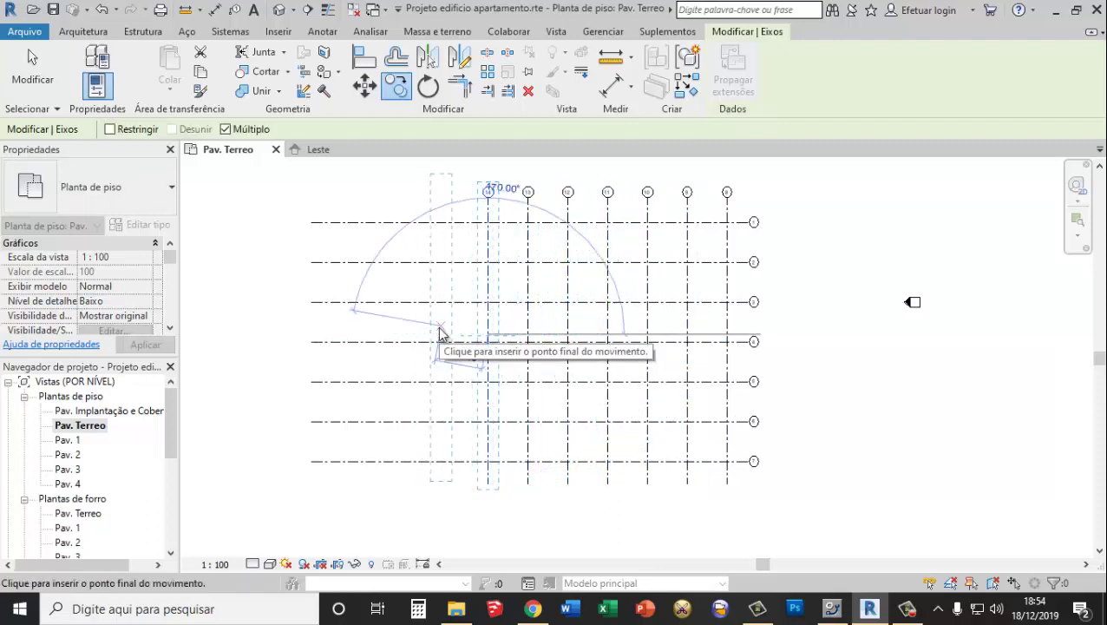
type("5")
key("Return")
type("5")
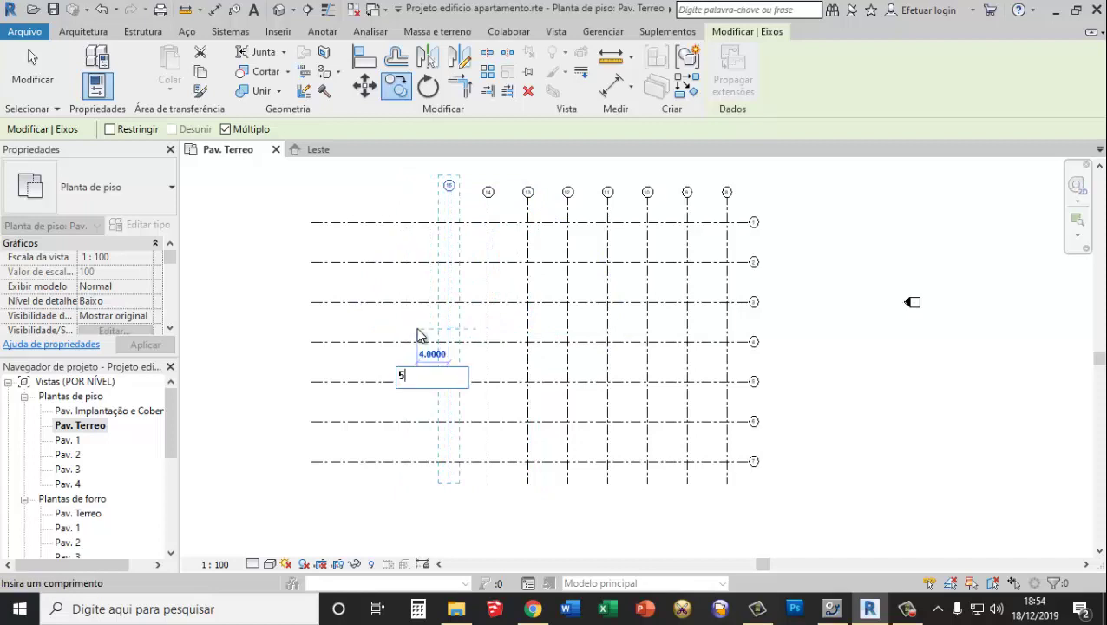
key("Return")
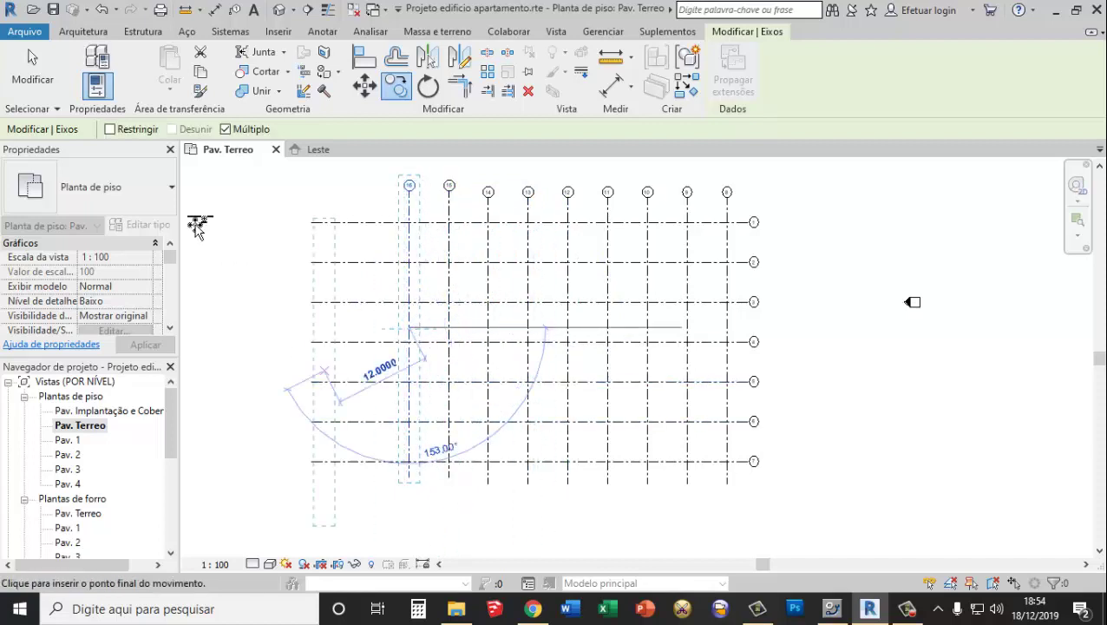
left_click(32, 68)
Check spacing of grids 8 through 14, then delete the extra grids 15 and 16
left_click(726, 203)
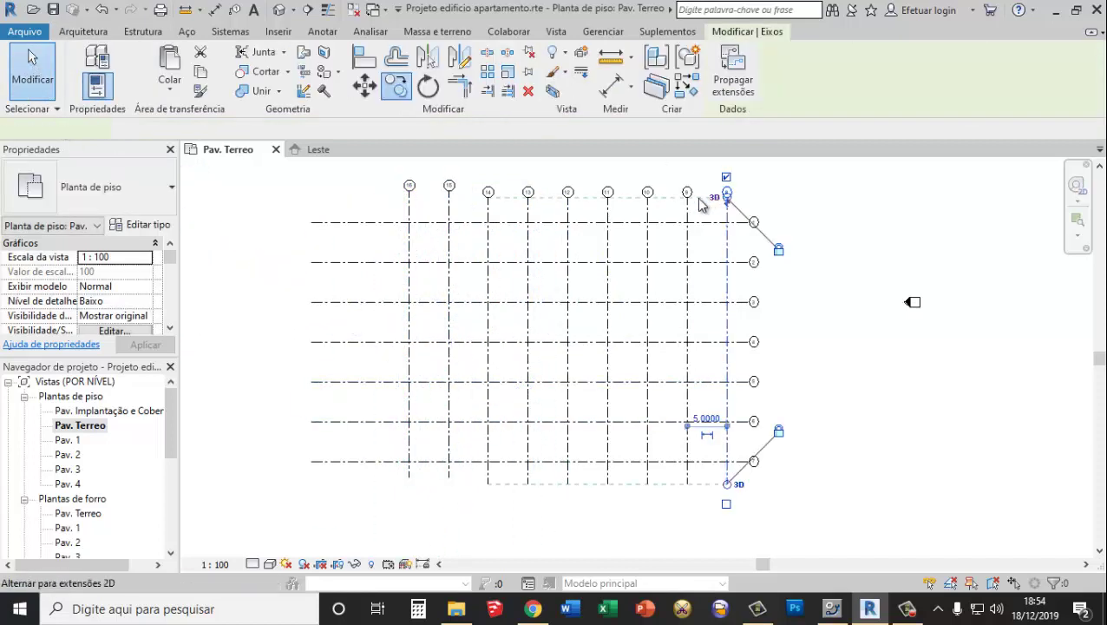
left_click(686, 200)
left_click(651, 196)
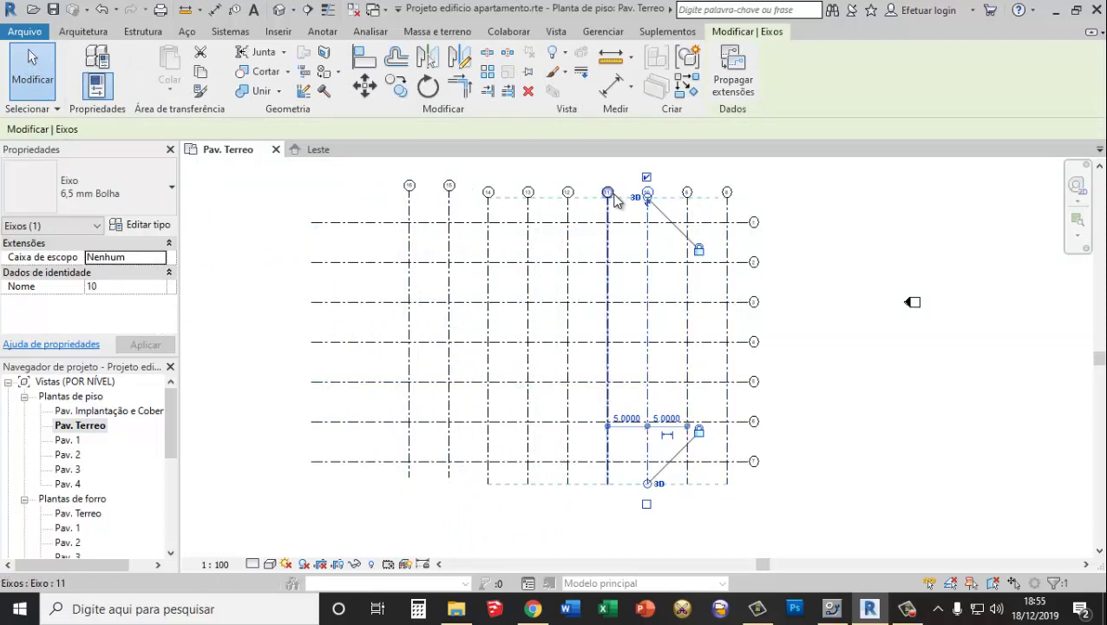
left_click(611, 195)
left_click(571, 195)
left_click(528, 193)
left_click(488, 193)
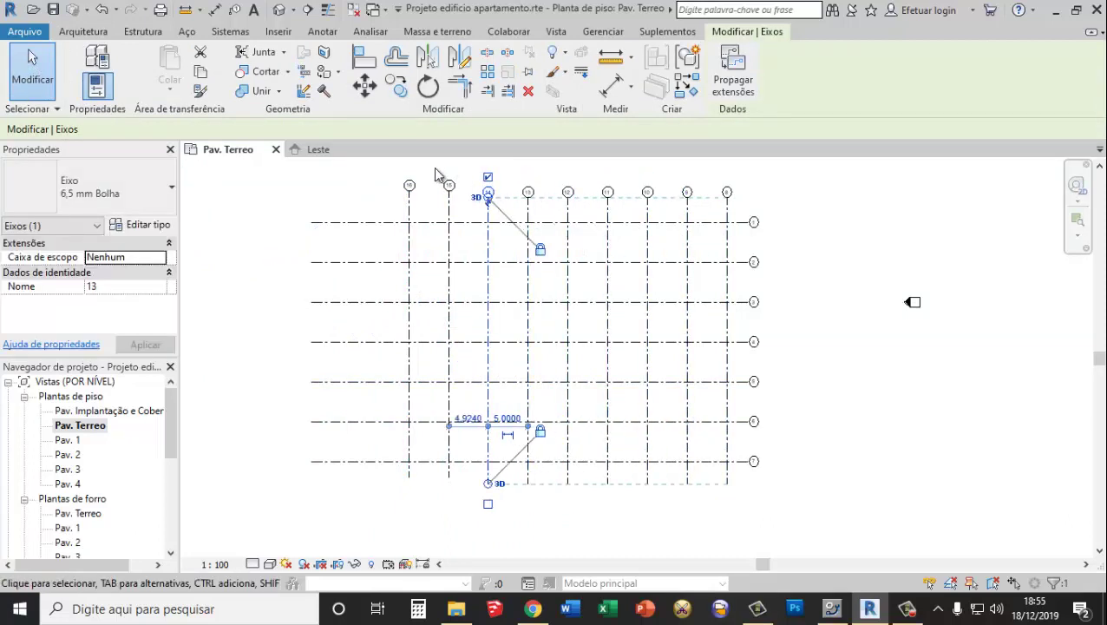
left_click_drag(400, 163, 452, 215)
left_click_drag(458, 172, 383, 205)
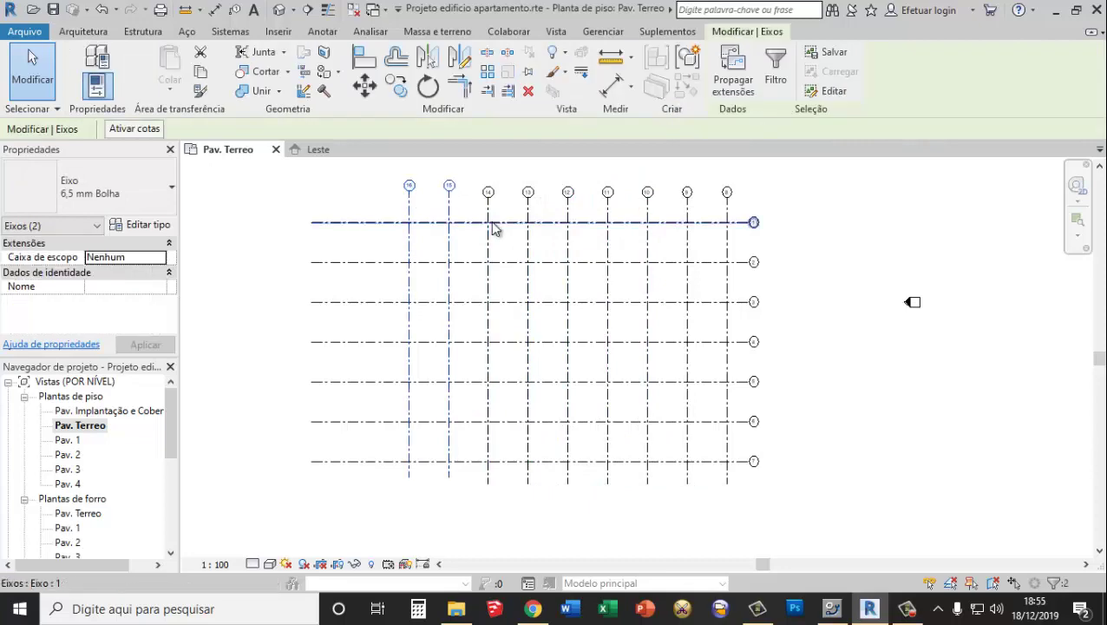
key("Delete")
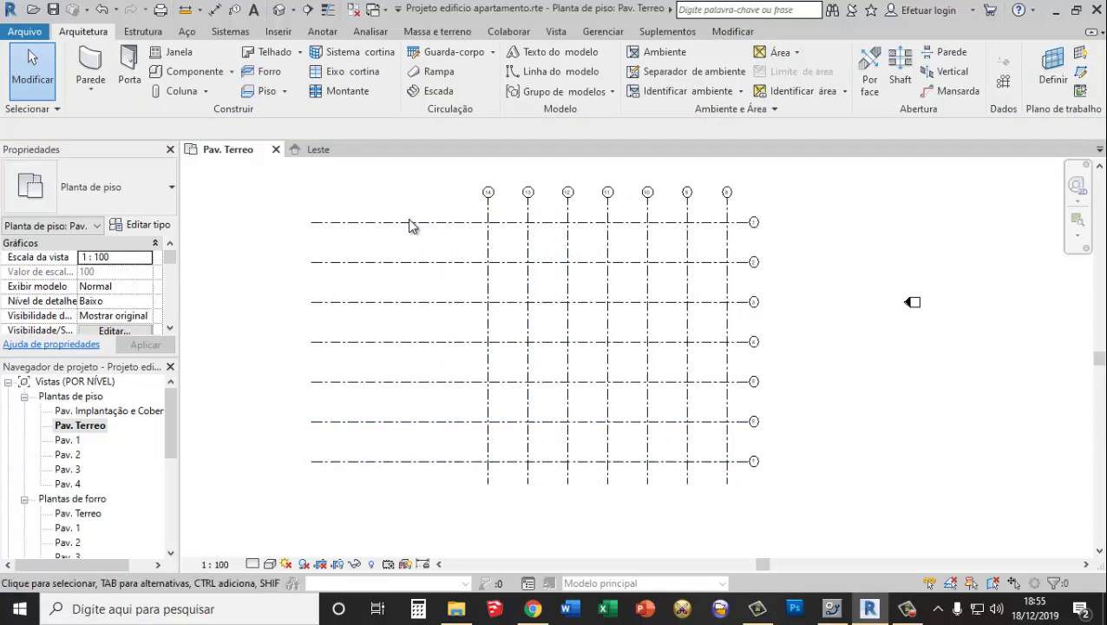
Shorten the horizontal grids so they start just left of the first vertical grid
left_click(411, 223)
left_click_drag(395, 225, 462, 223)
left_click(848, 385)
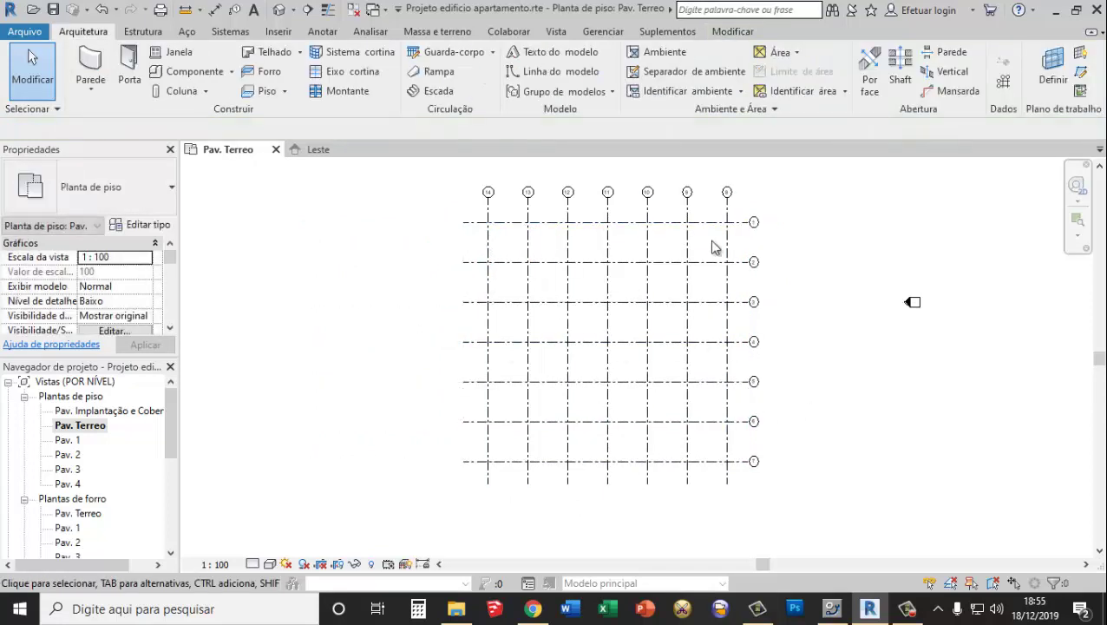
Measure 30 along grid 1 and 30 down grid 8 to confirm the grid extent
left_click(599, 224)
left_click(611, 61)
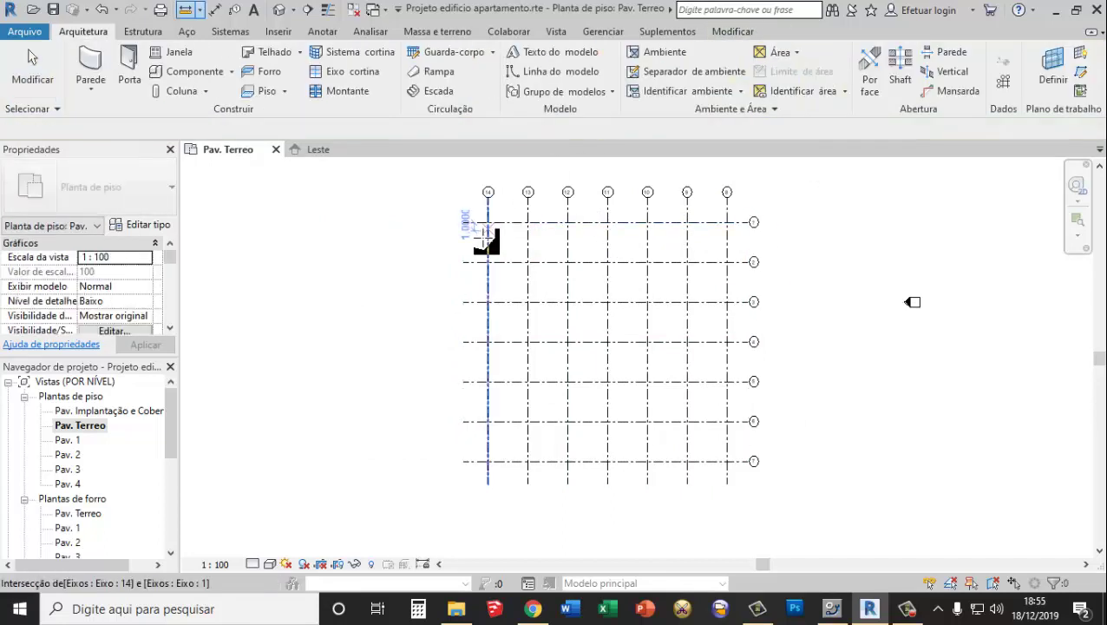
left_click(488, 222)
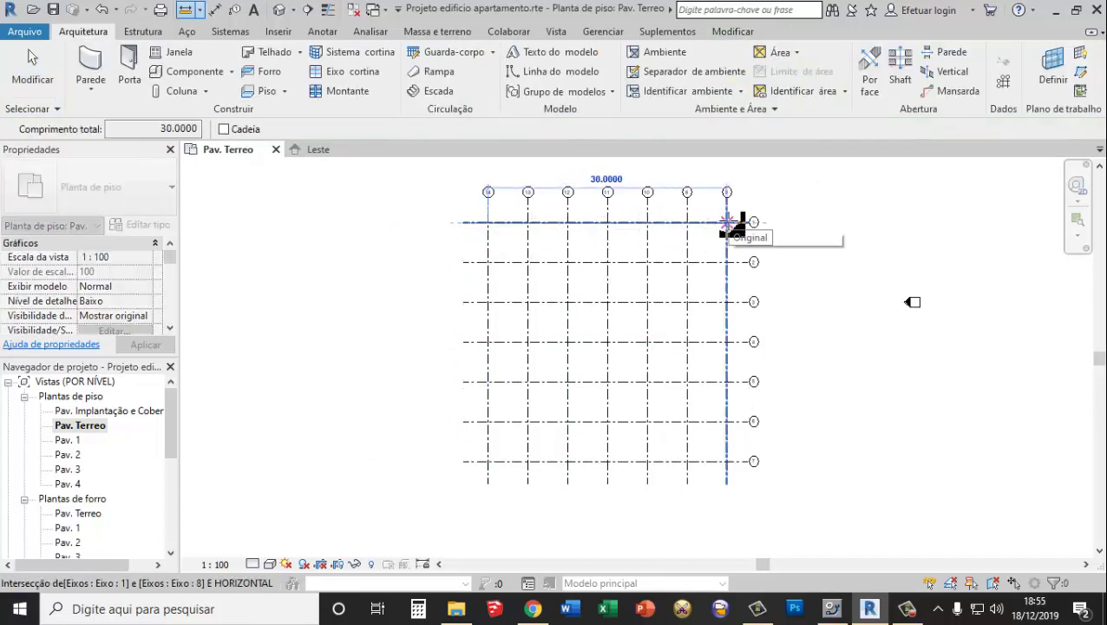
left_click(727, 222)
left_click(727, 222)
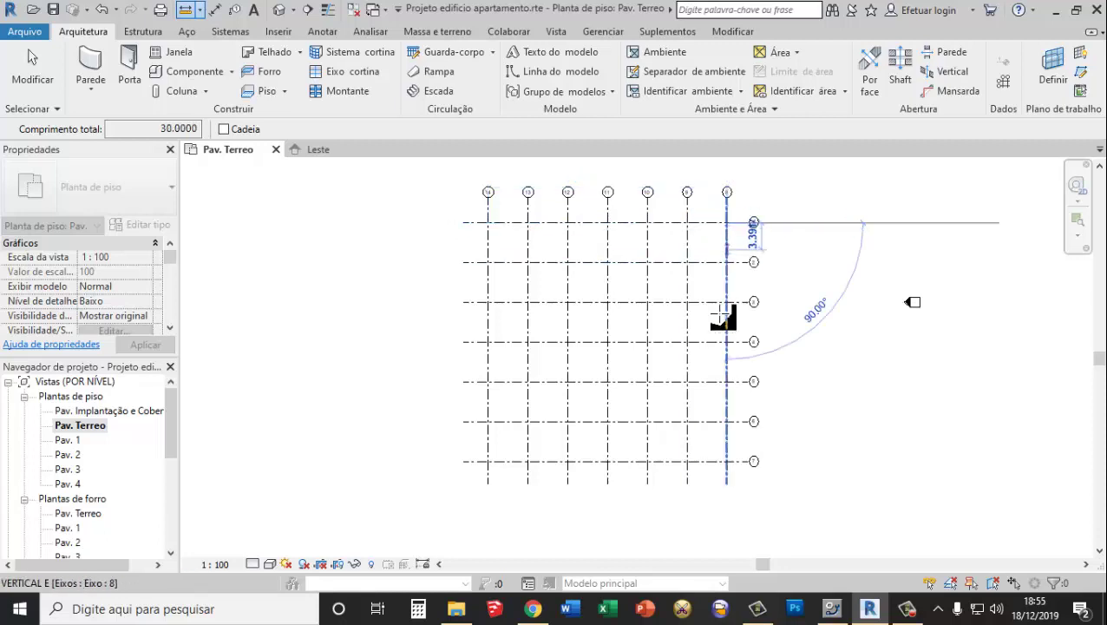
left_click(728, 461)
key("Escape")
key("Escape")
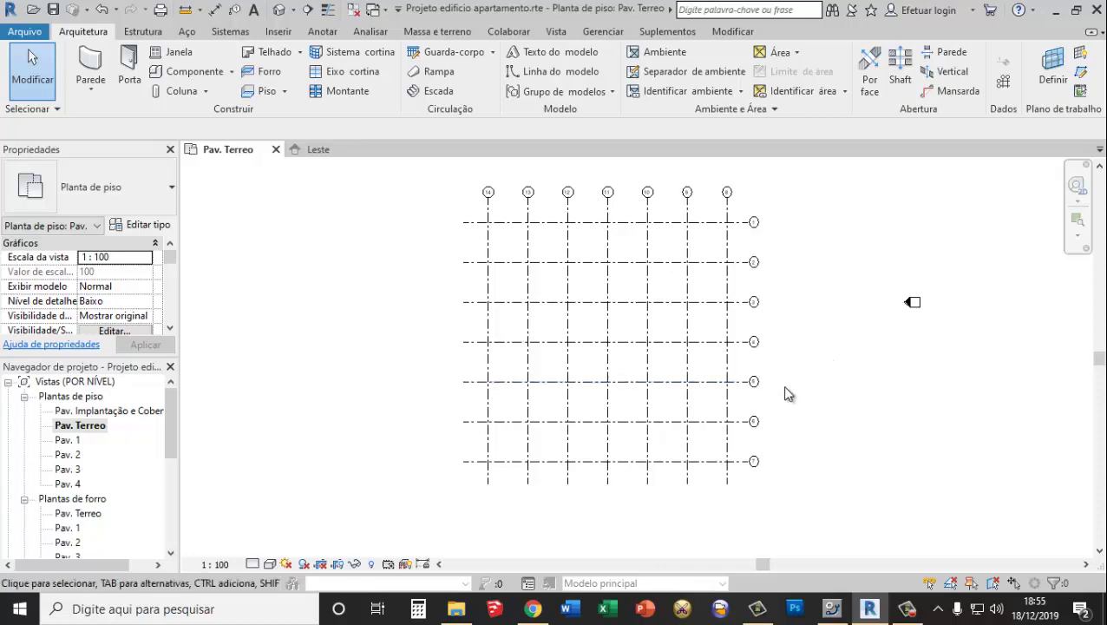
scroll(782, 368, "down", 1)
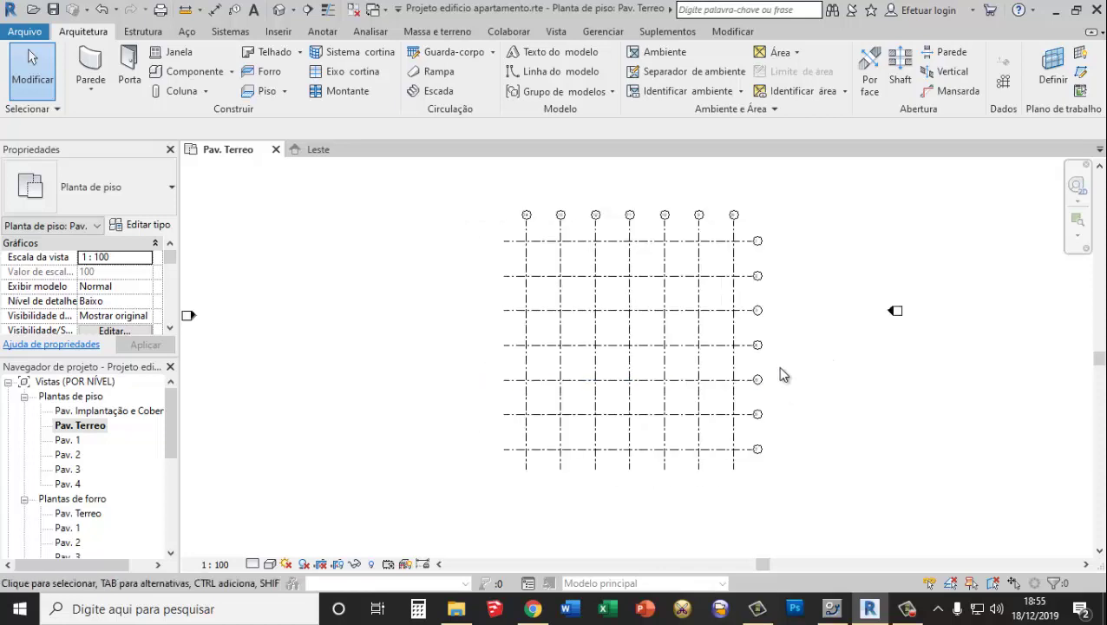
scroll(781, 368, "down", 1)
scroll(786, 375, "up", 2)
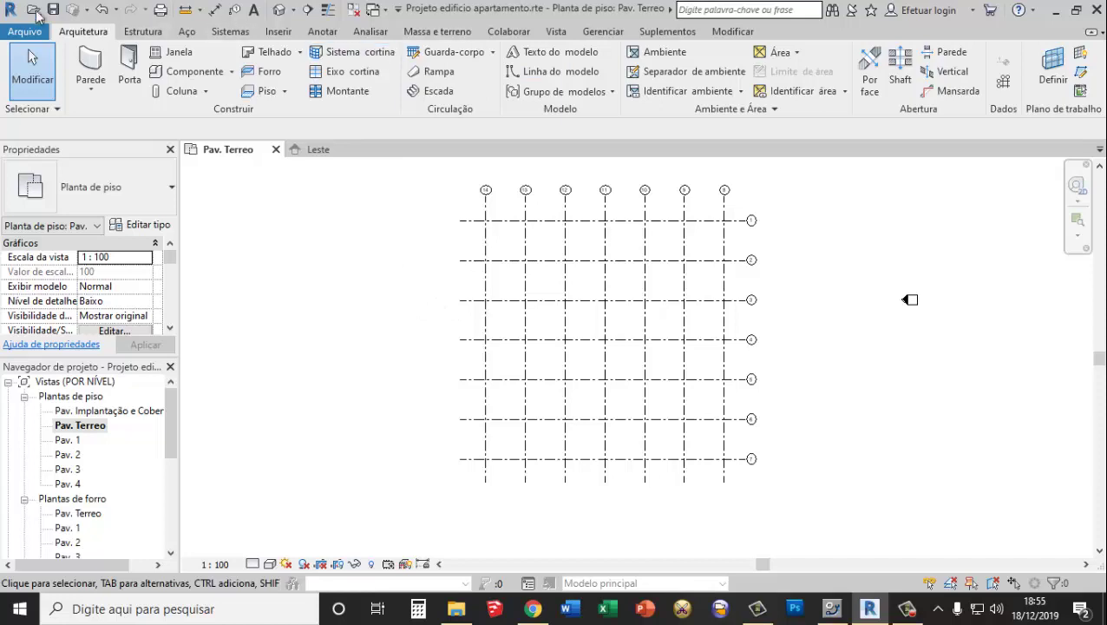
left_click(13, 11)
left_click(24, 31)
mouse_move(58, 227)
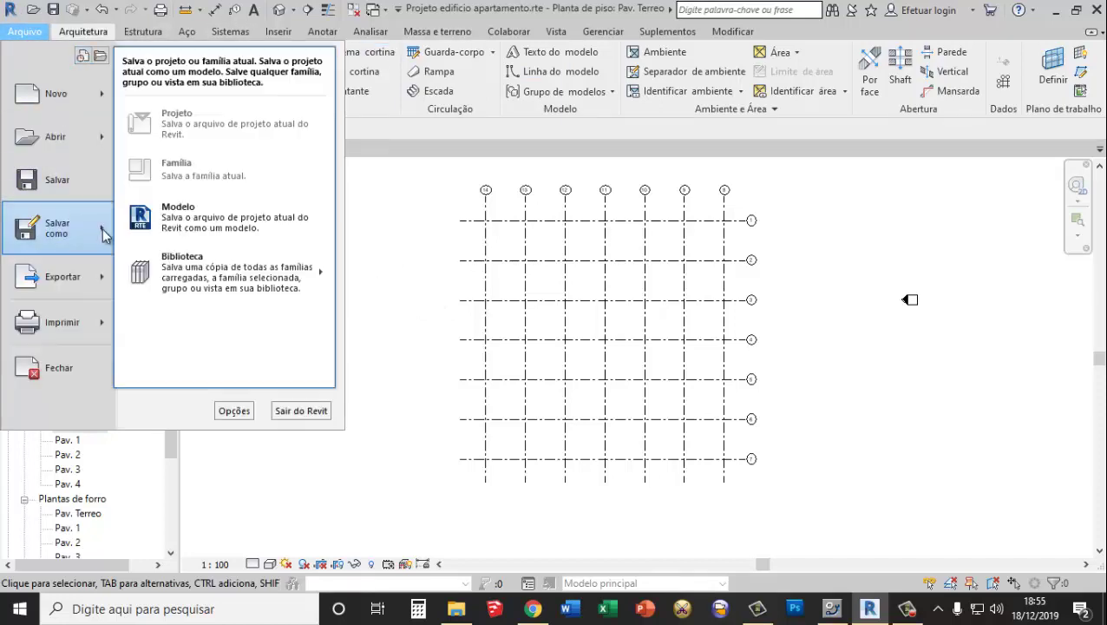
left_click(200, 215)
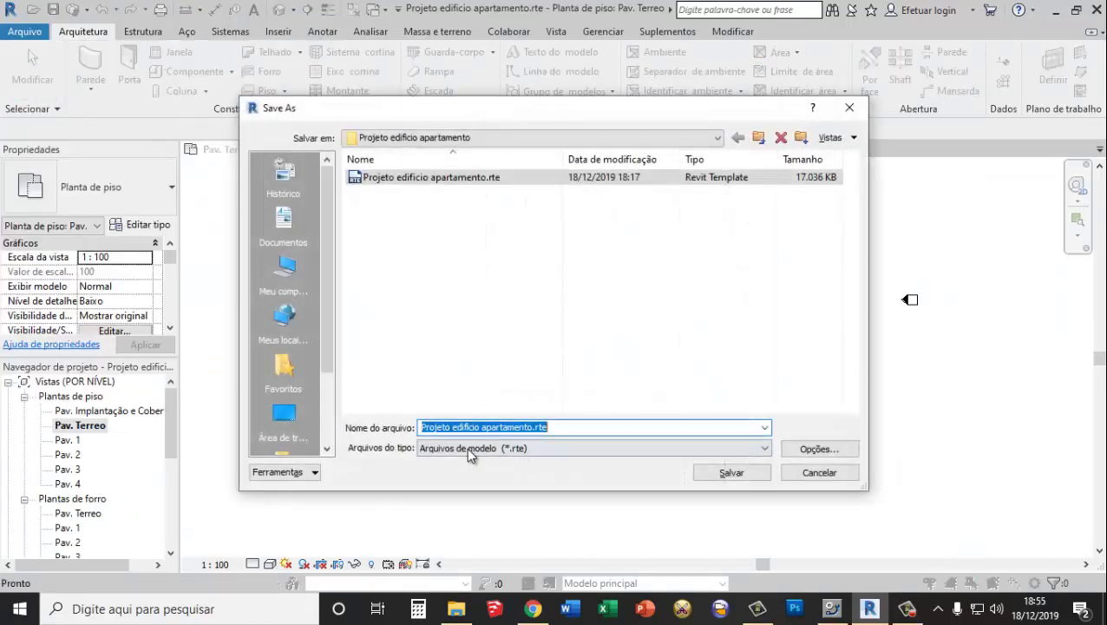
left_click(821, 474)
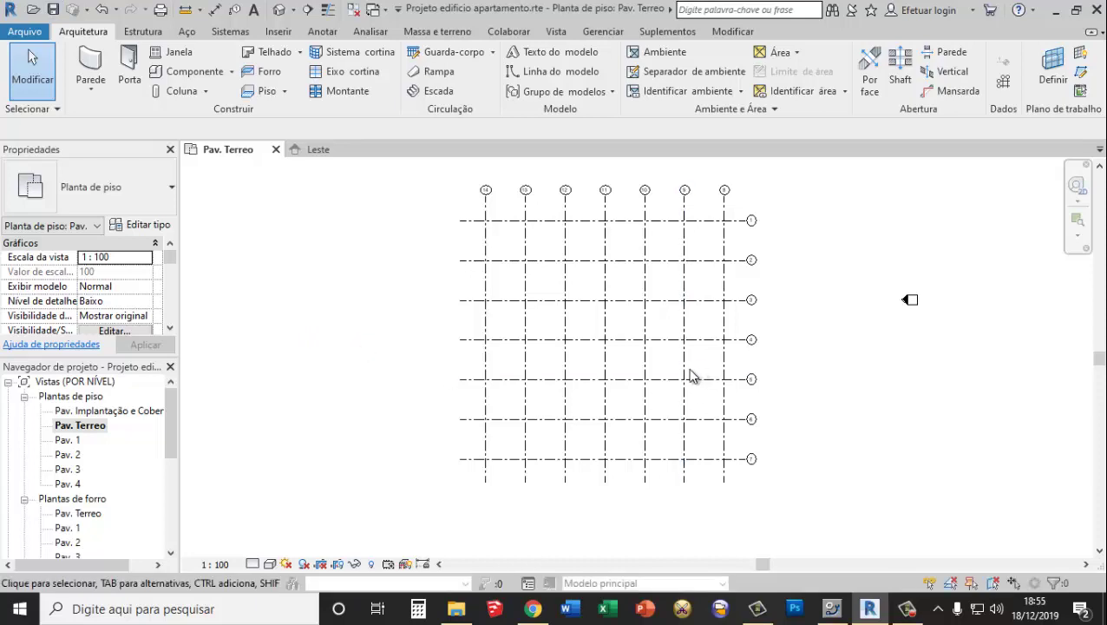
Draw a 20-unit Parede (15 cm) Pintura Branca wall along grid 5, ending at grid 9
scroll(752, 401, "up", 2)
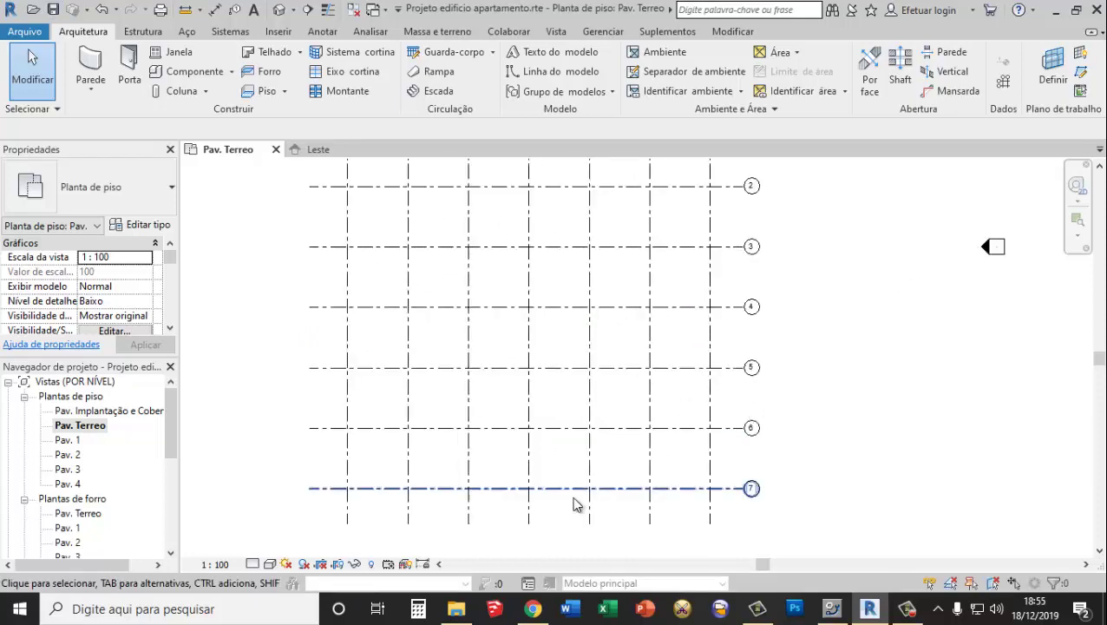
scroll(755, 492, "down", 2)
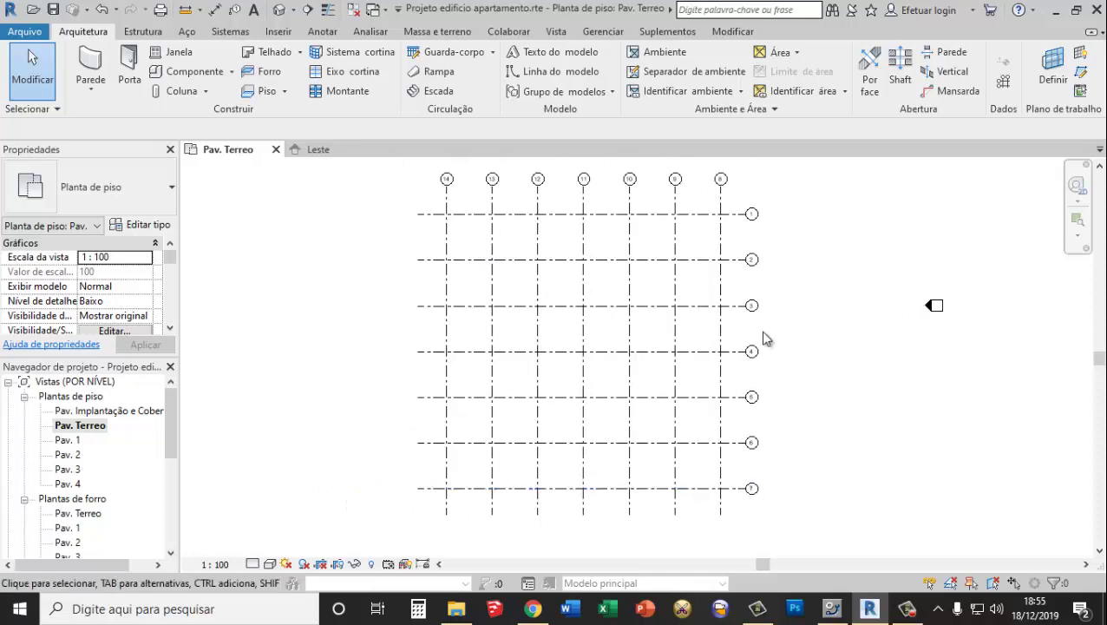
scroll(665, 387, "up", 2)
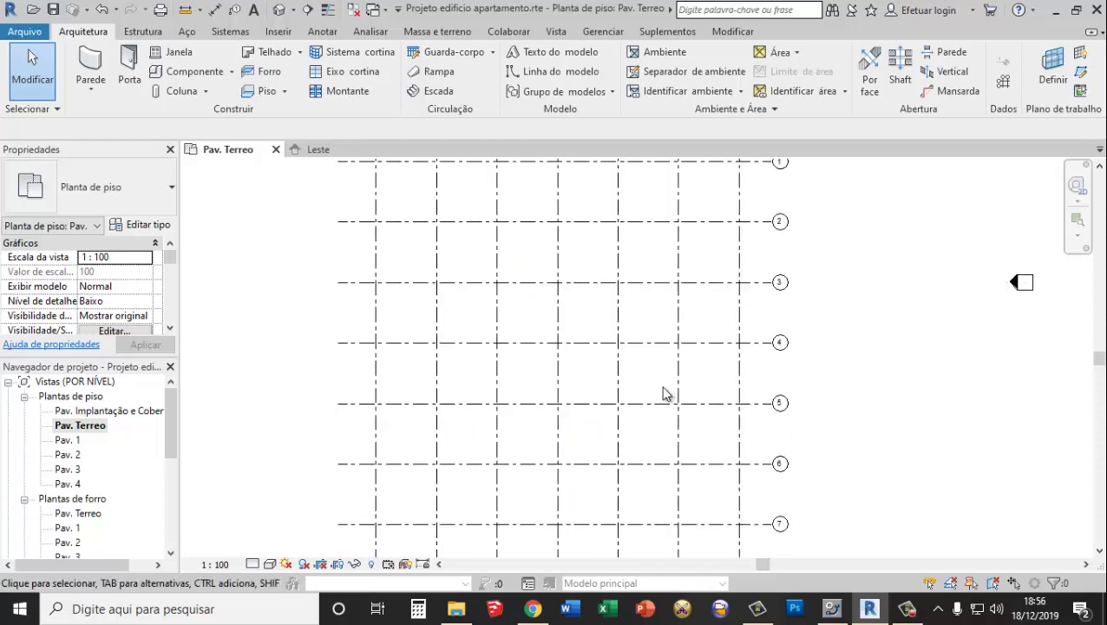
left_click(102, 73)
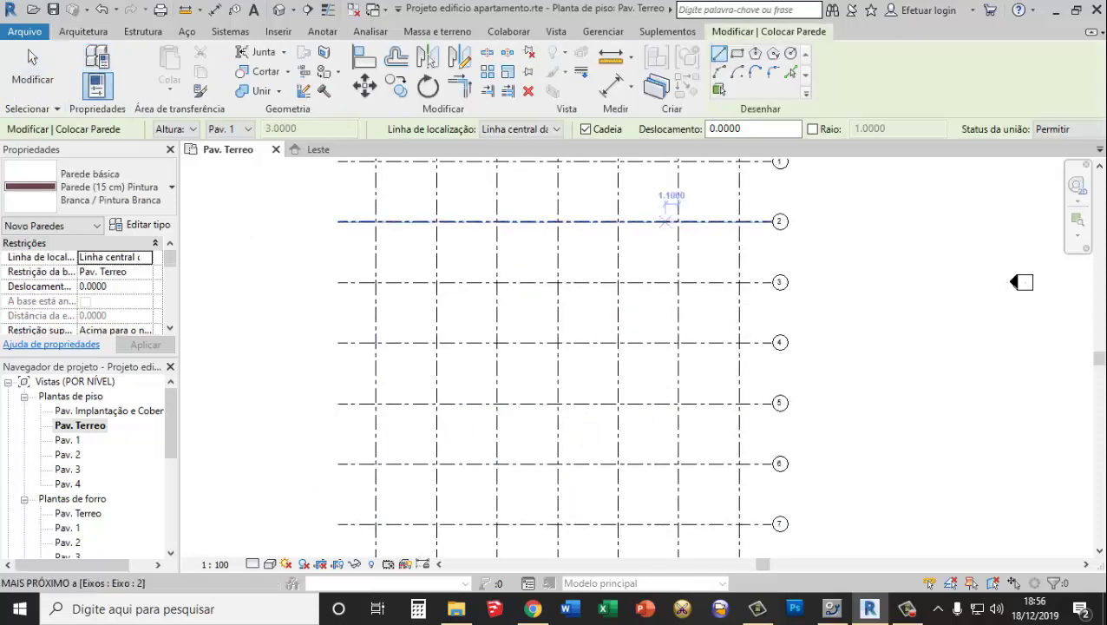
left_click(172, 187)
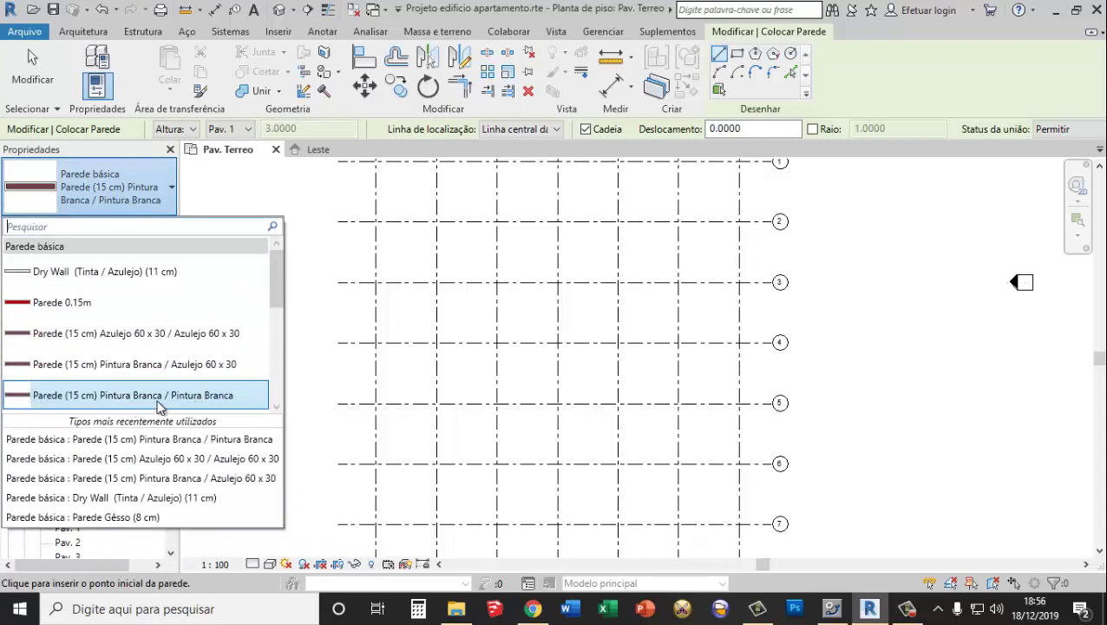
left_click(52, 84)
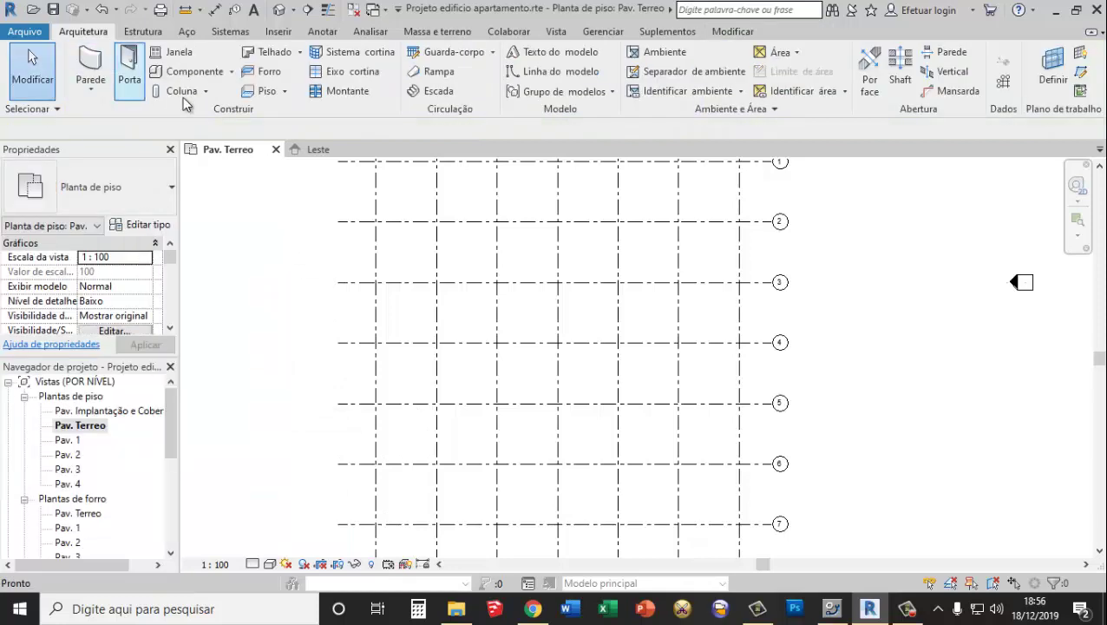
left_click(89, 62)
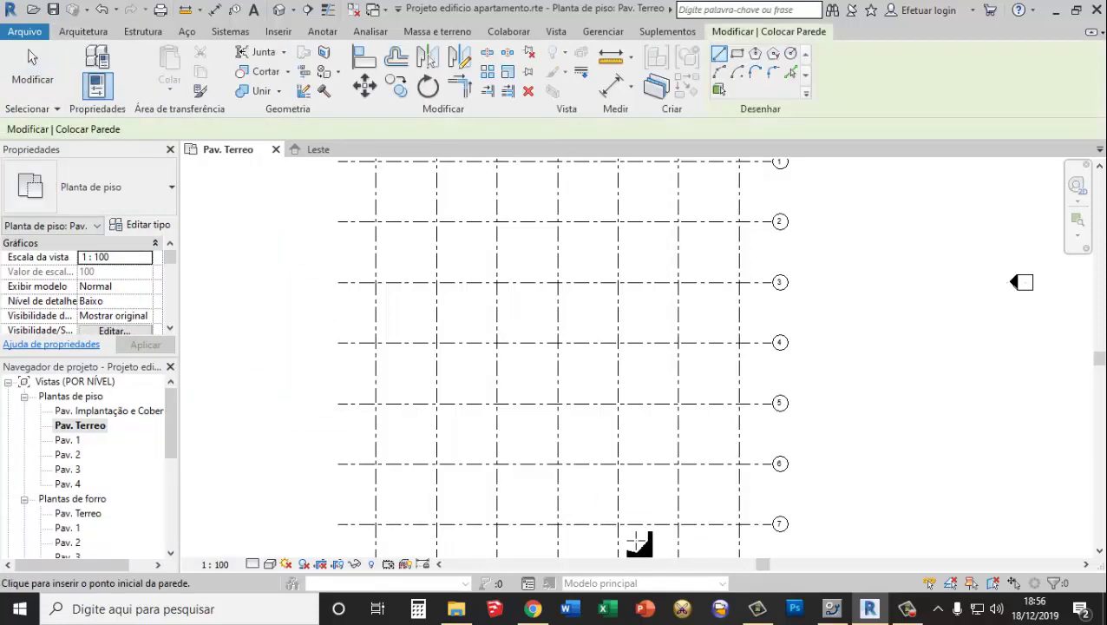
left_click(437, 404)
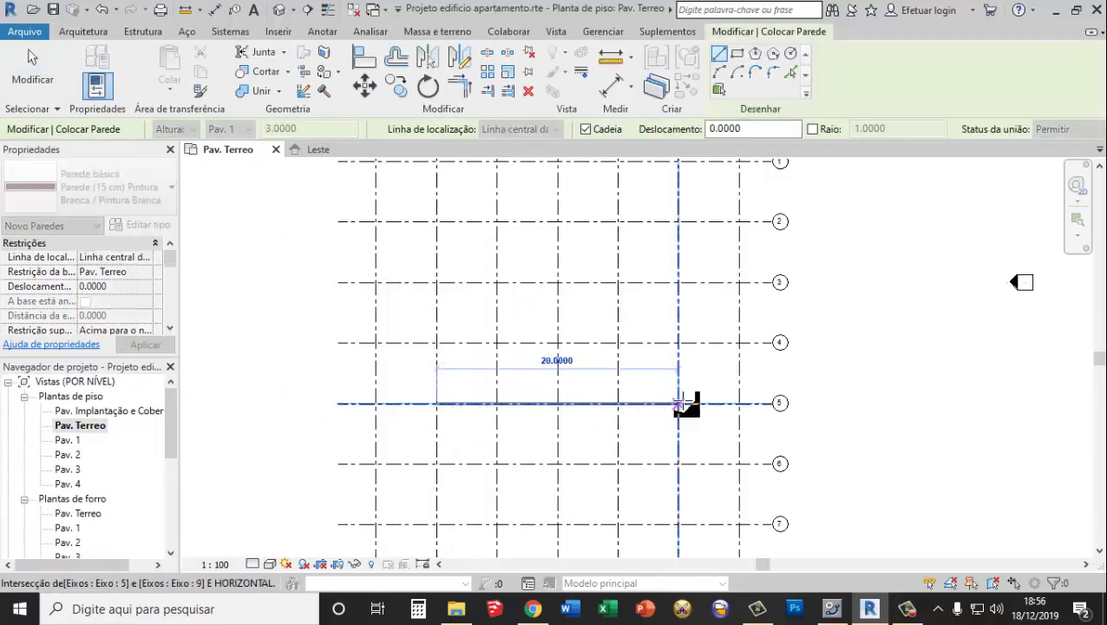
left_click(680, 403)
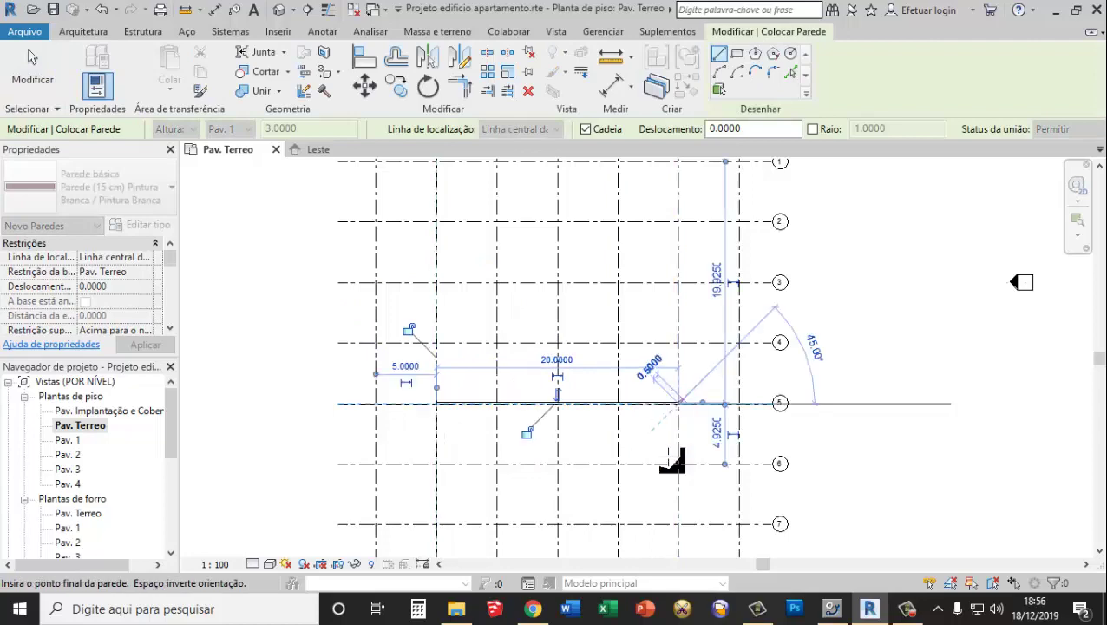
left_click(32, 69)
scroll(566, 395, "up", 1)
scroll(578, 404, "up", 2)
scroll(578, 403, "up", 2)
Inspect the new wall in the {3D} view, selecting it briefly
scroll(580, 412, "down", 1)
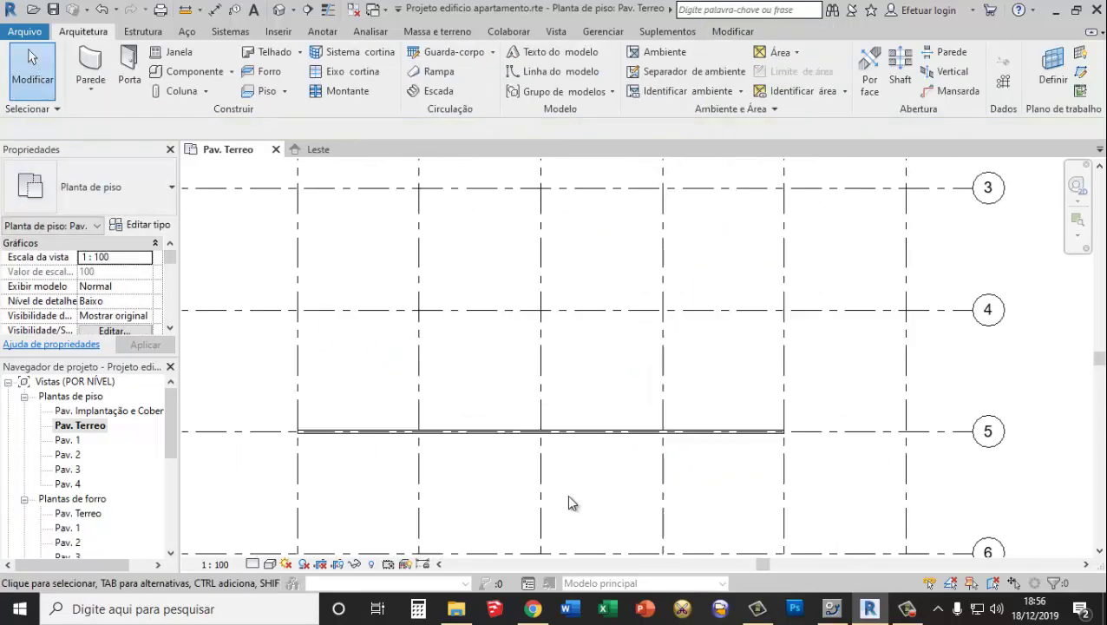
scroll(571, 499, "down", 3)
scroll(578, 499, "up", 2)
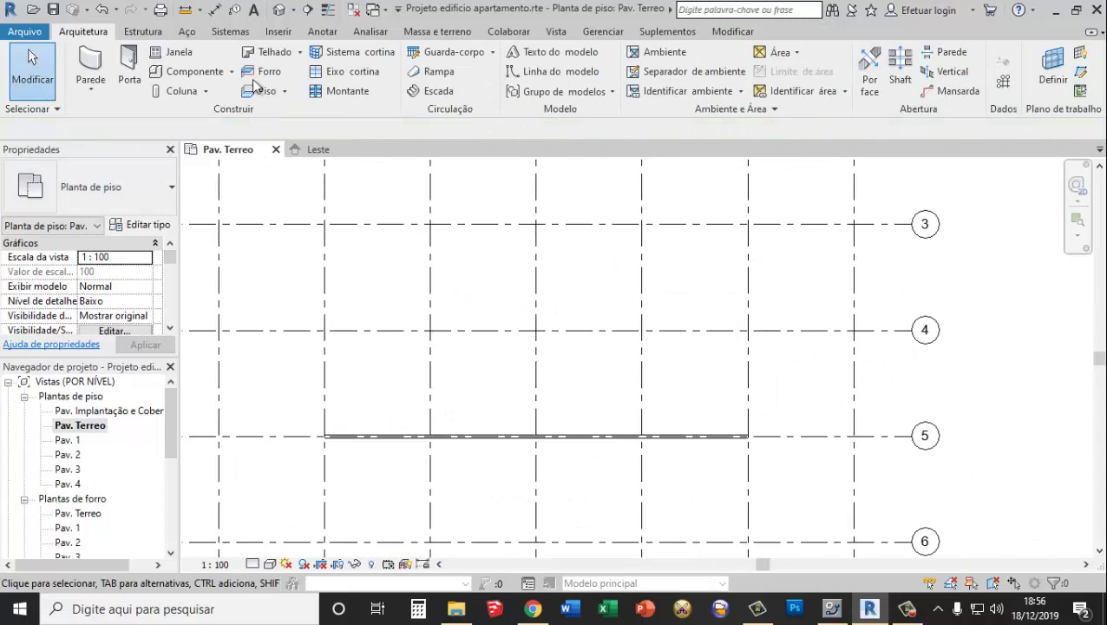
left_click(276, 12)
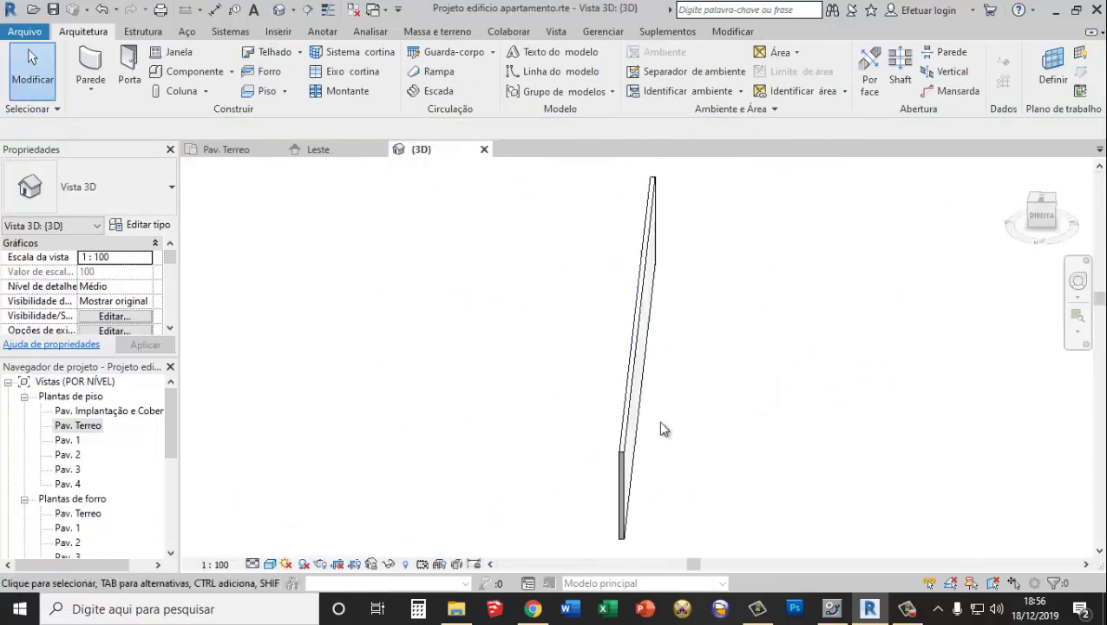
mouse_move(680, 443)
middle_mouse_down()
mouse_move(555, 430)
mouse_move(633, 413)
mouse_move(457, 386)
mouse_move(492, 403)
middle_mouse_up()
left_click(447, 373)
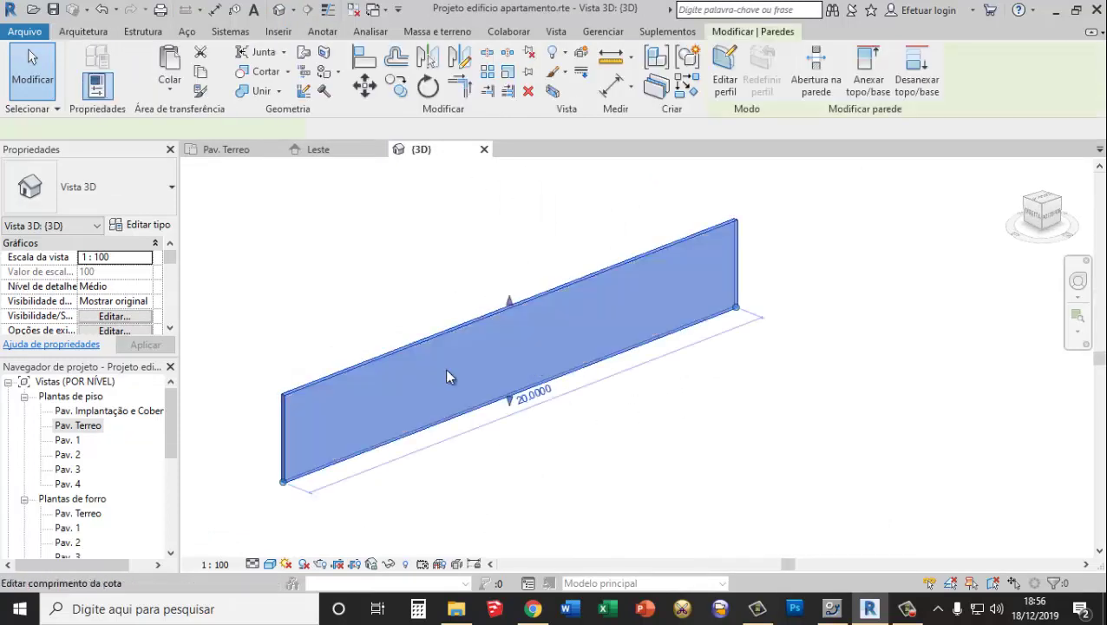
left_click(714, 429)
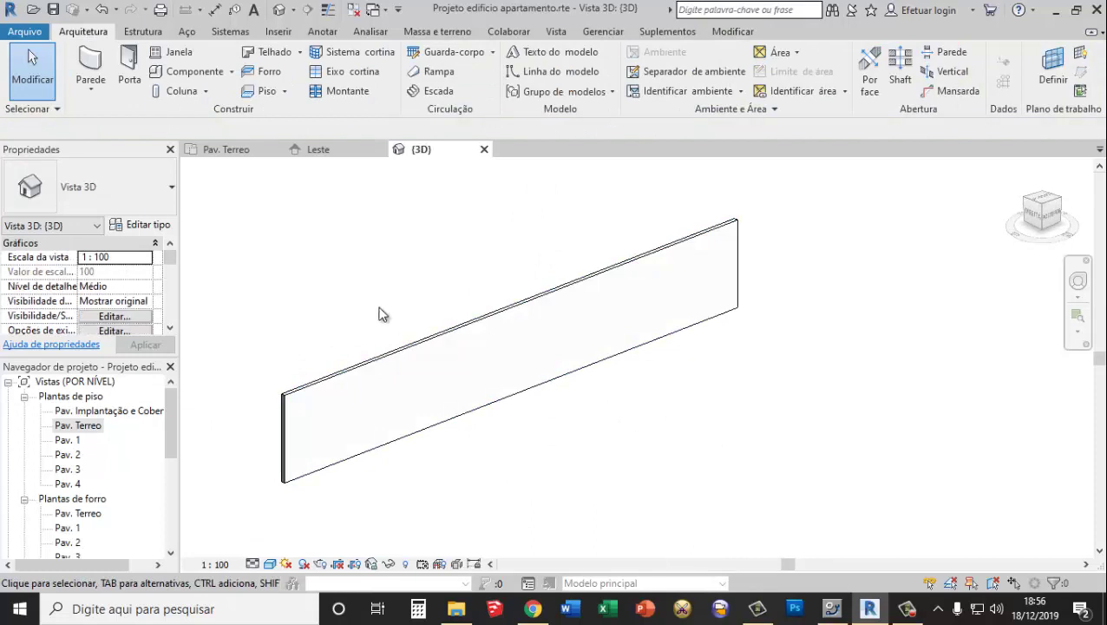
Open the Pav. Terreo plan, then the Leste elevation under Elevações
double_click(92, 426)
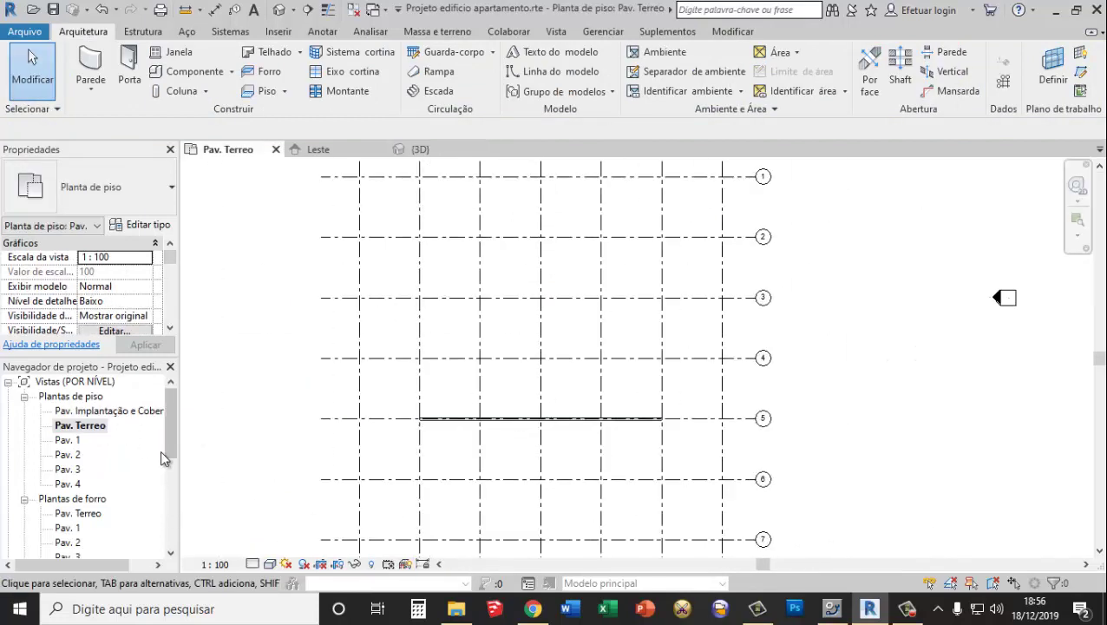
left_click(25, 499)
left_click_drag(166, 461, 169, 512)
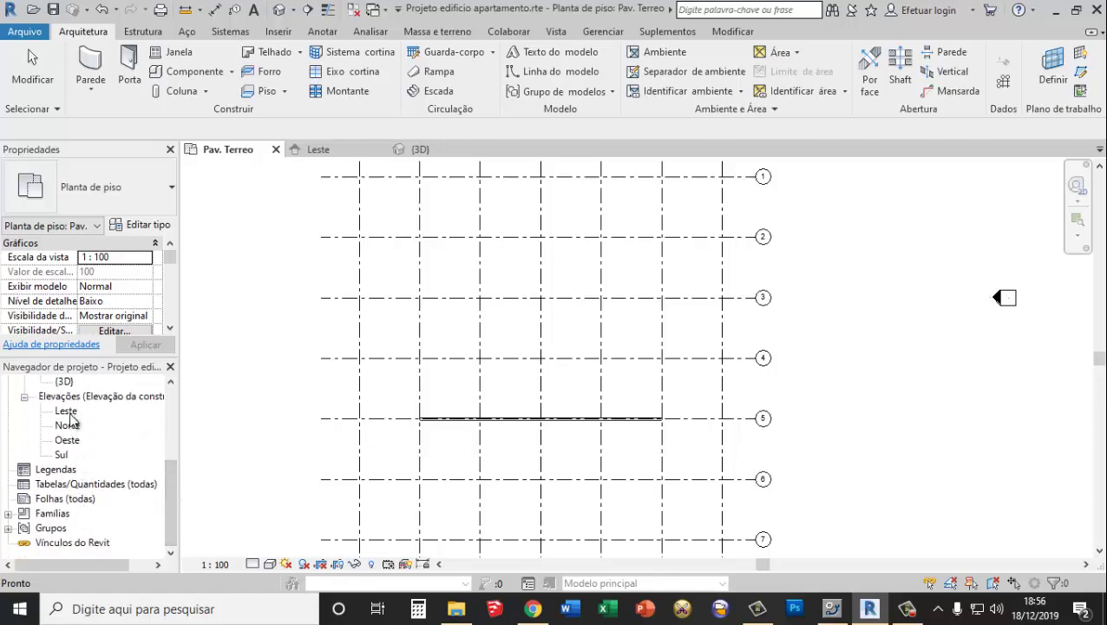
double_click(66, 411)
Set level Pav. 1's elevation to 5
scroll(759, 373, "up", 3)
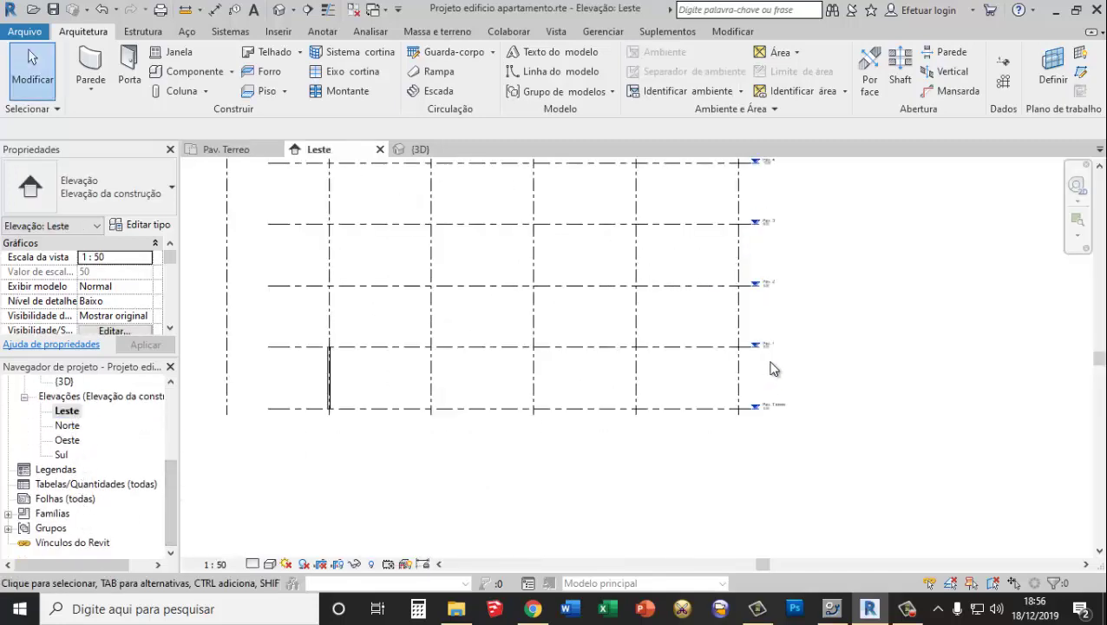
scroll(774, 369, "up", 3)
left_click(760, 327)
left_click(766, 325)
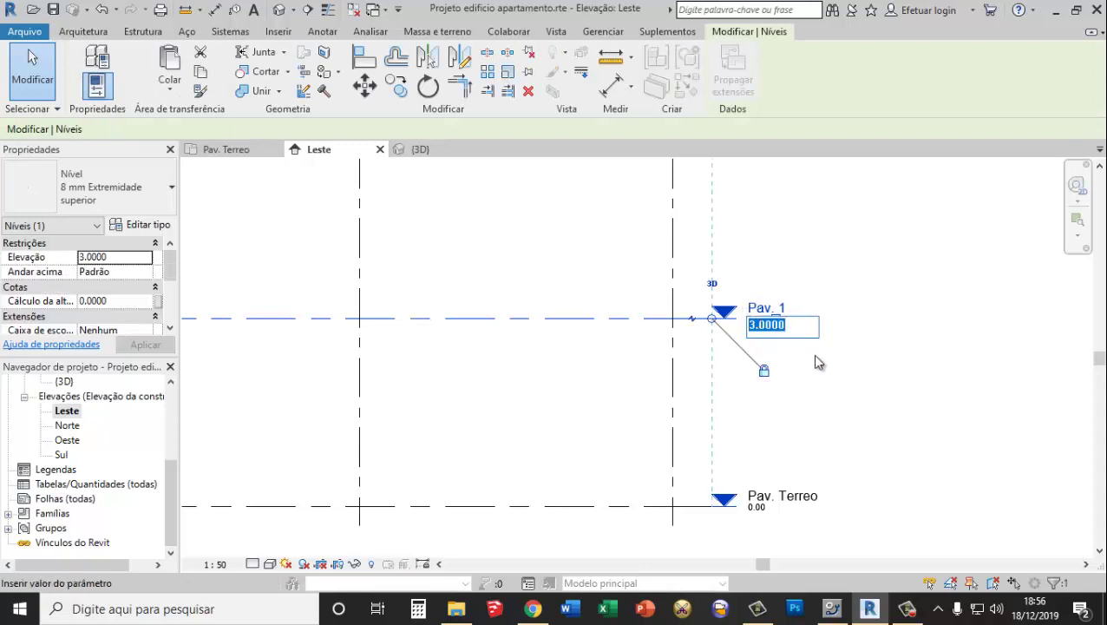
type("5")
key("Return")
Change Pav. 2 to 4, undo it, and re-confirm the level's existing elevation
scroll(787, 369, "down", 2)
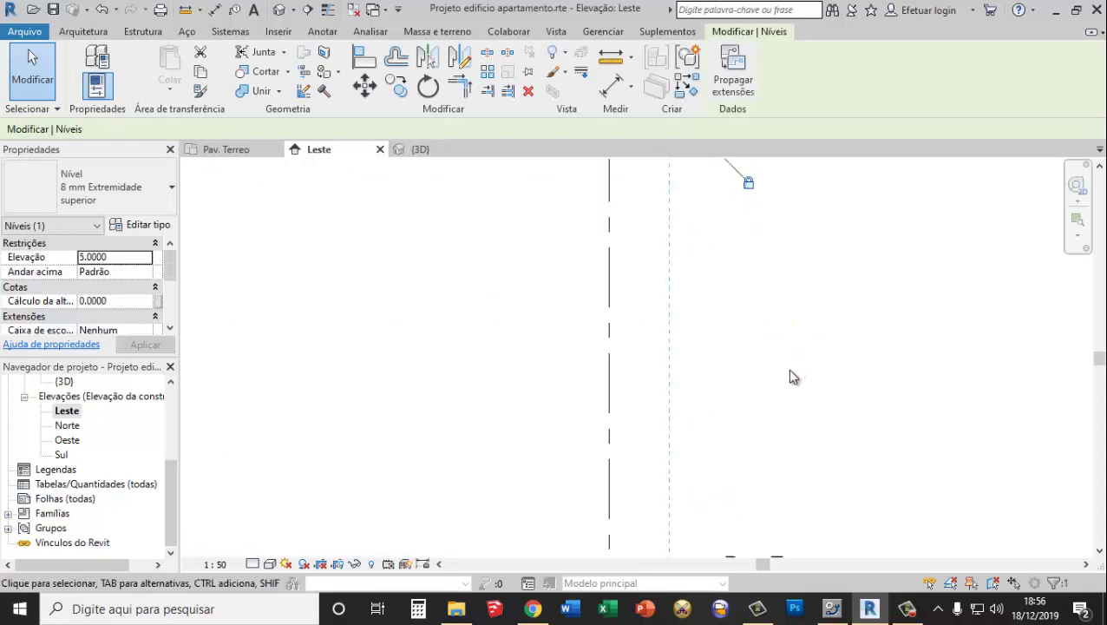
scroll(775, 347, "up", 2)
scroll(771, 295, "up", 2)
left_click(772, 310)
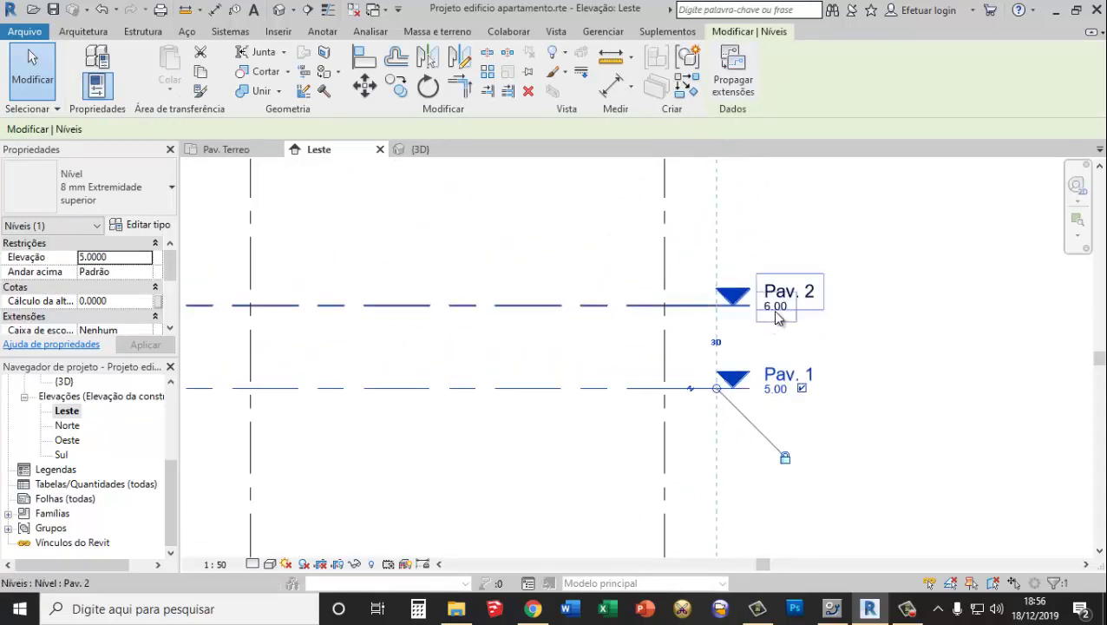
left_click(782, 310)
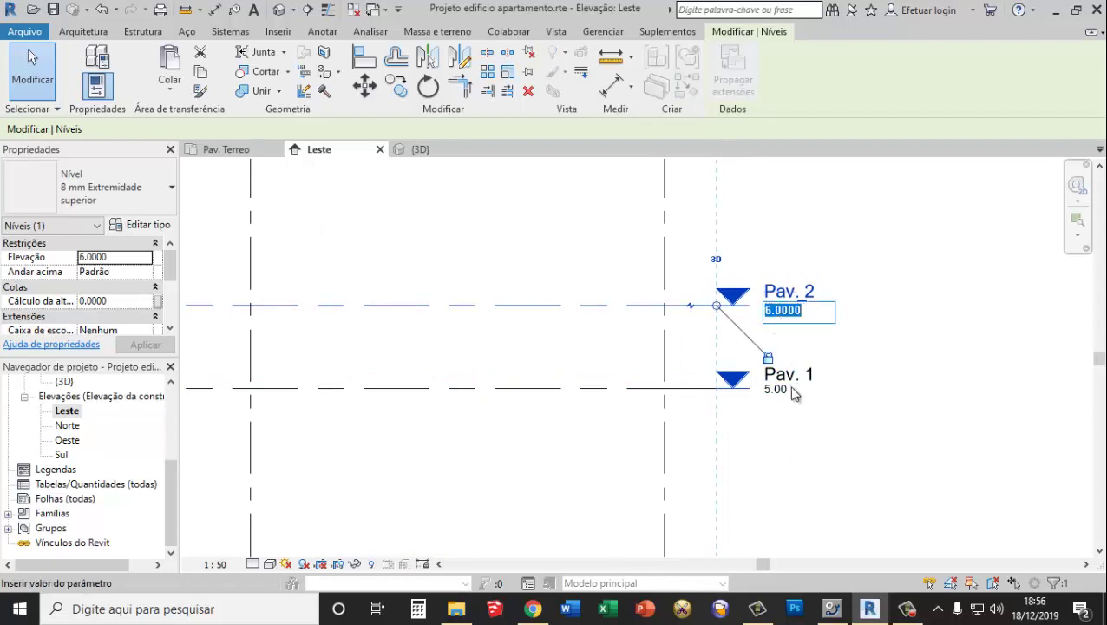
type("4")
key("Return")
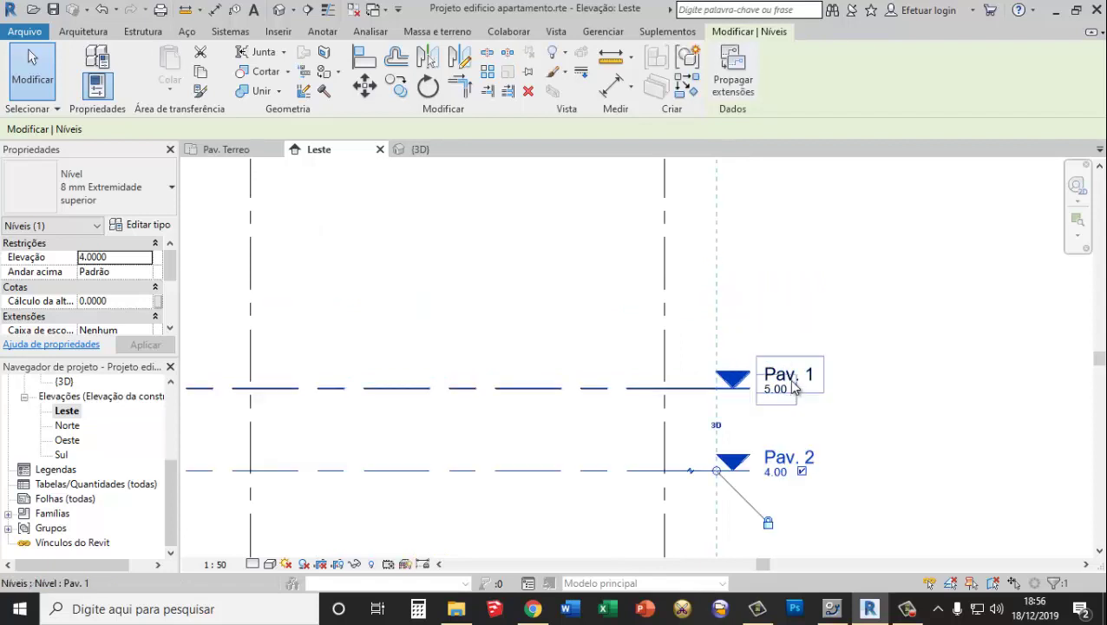
key("ctrl+z")
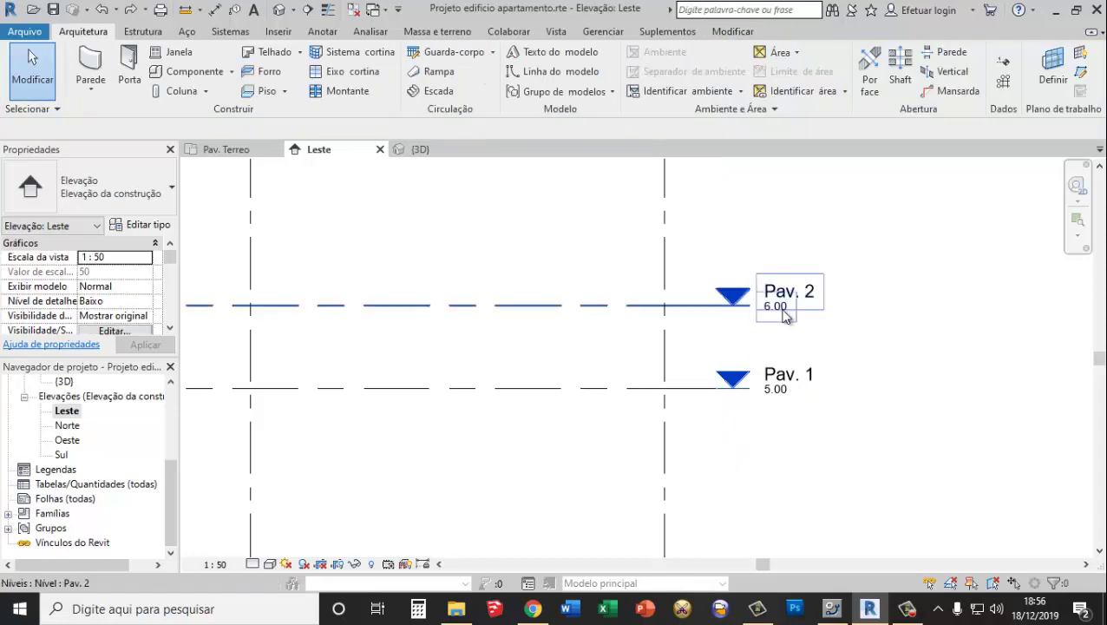
left_click(774, 309)
left_click(781, 310)
key("Return")
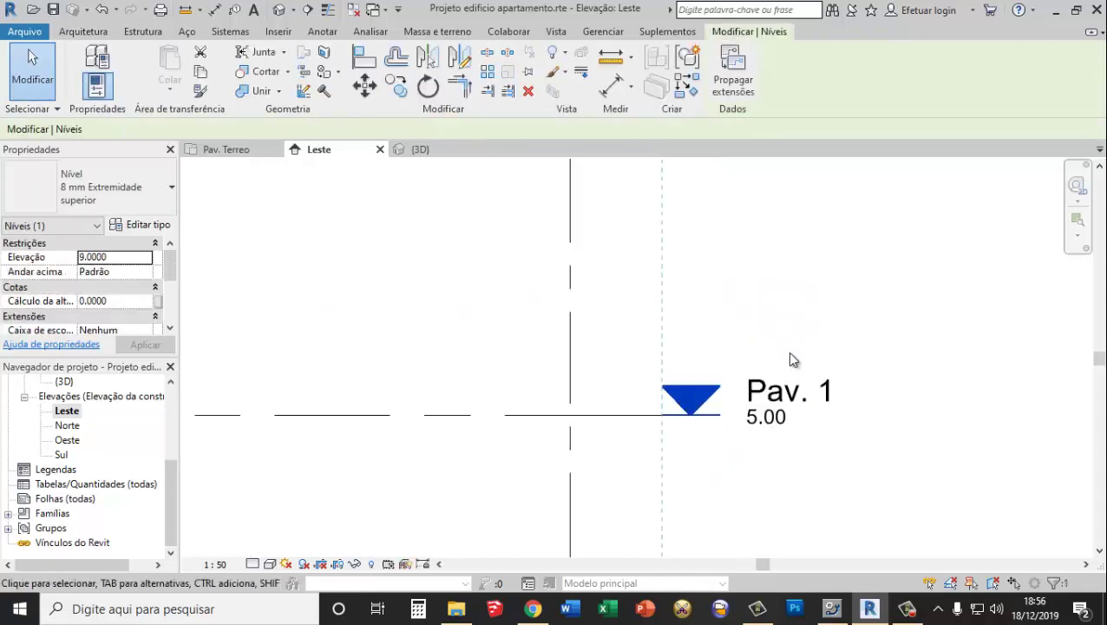
Select level Pav. 3 and start editing its elevation value
scroll(786, 364, "down", 4)
scroll(779, 312, "up", 2)
scroll(780, 300, "up", 2)
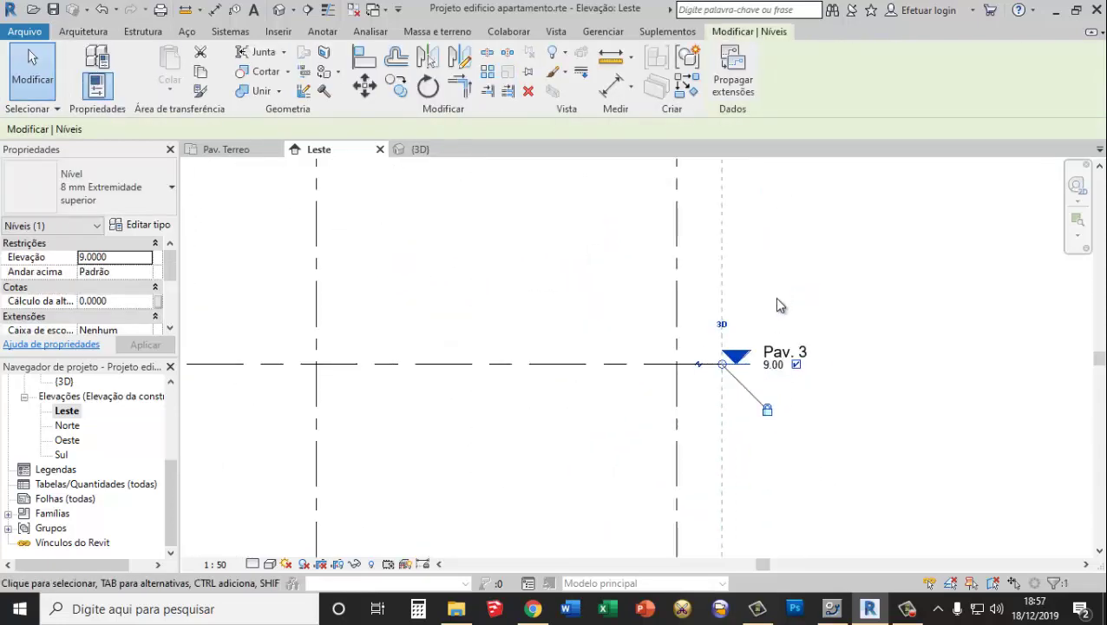
scroll(774, 297, "down", 3)
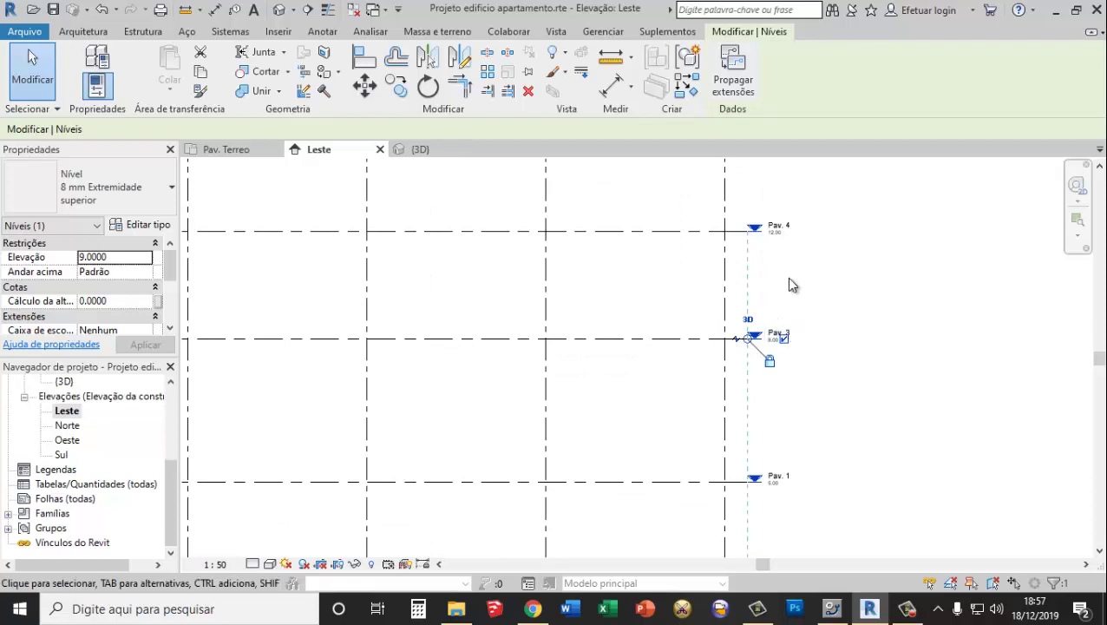
scroll(786, 334, "up", 2)
scroll(796, 347, "up", 2)
left_click(801, 364)
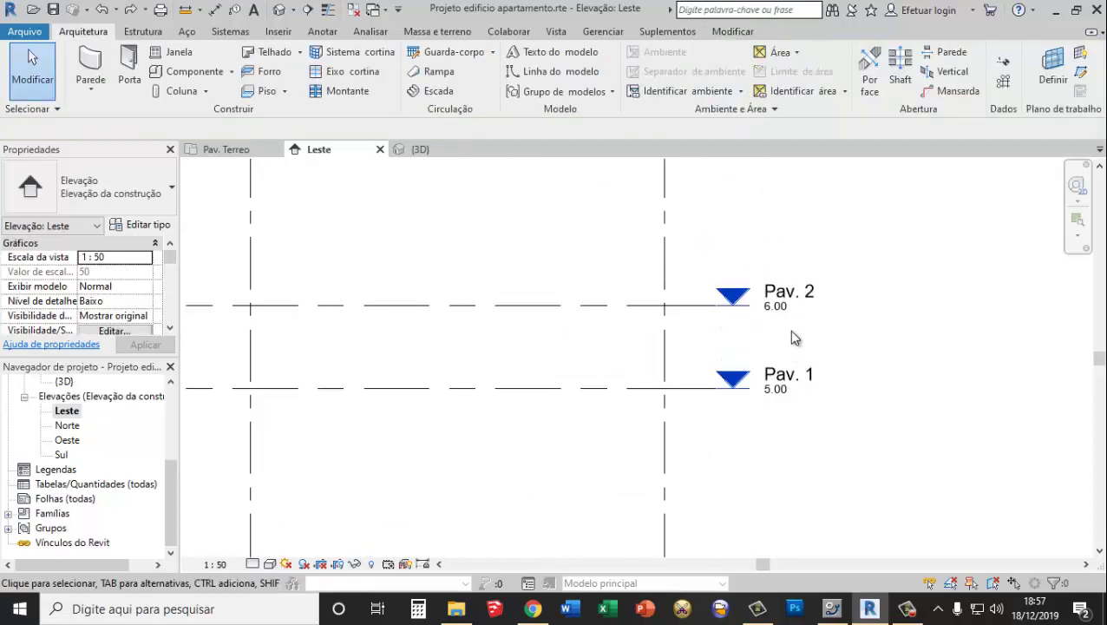
left_click(787, 319)
scroll(816, 356, "up", 1)
scroll(821, 359, "up", 1)
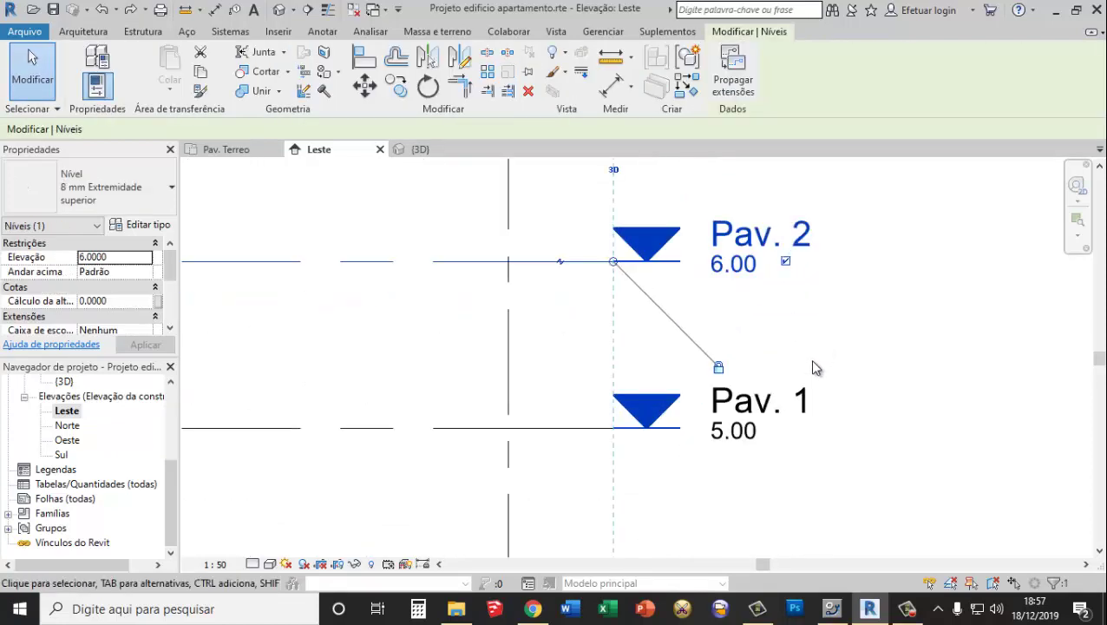
scroll(816, 366, "down", 2)
scroll(808, 383, "down", 2)
scroll(815, 274, "up", 2)
scroll(804, 290, "down", 1)
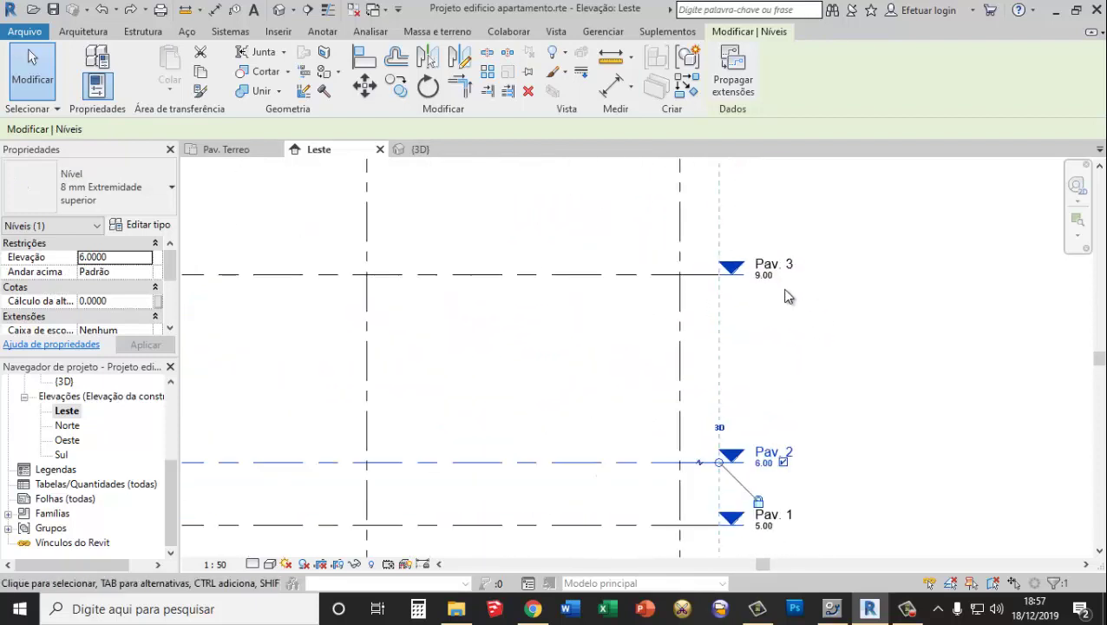
left_click(774, 279)
left_click(776, 281)
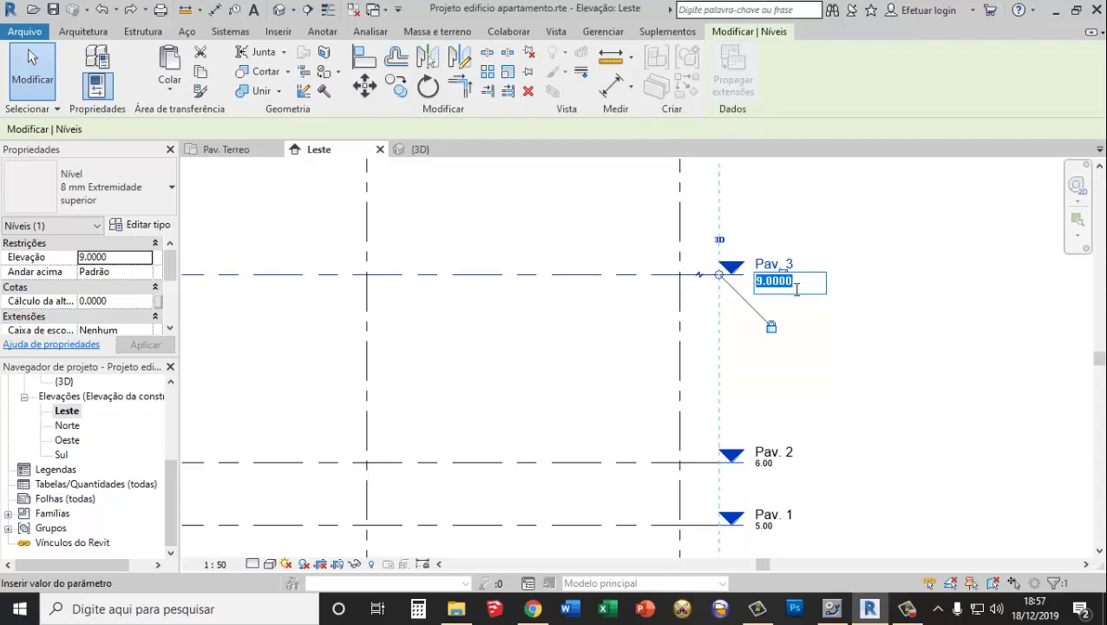
type("17.0000")
Confirm 17 as Pav. 3's elevation and select the Pav. 2 level
key("Return")
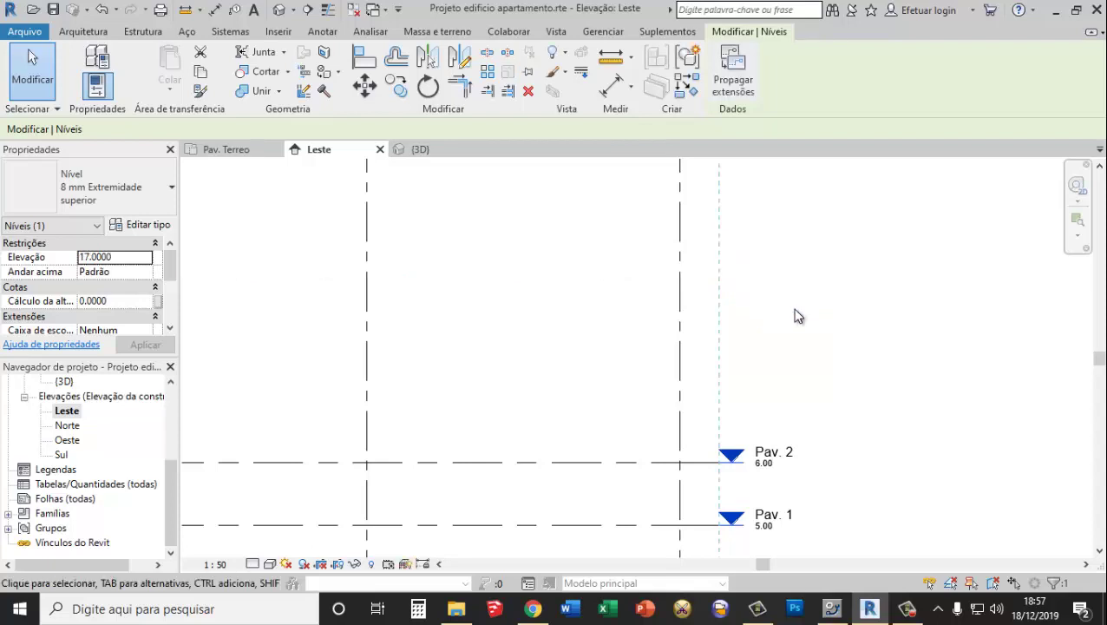
scroll(789, 343, "up", 1)
scroll(776, 422, "down", 2)
scroll(772, 505, "down", 2)
scroll(775, 486, "up", 2)
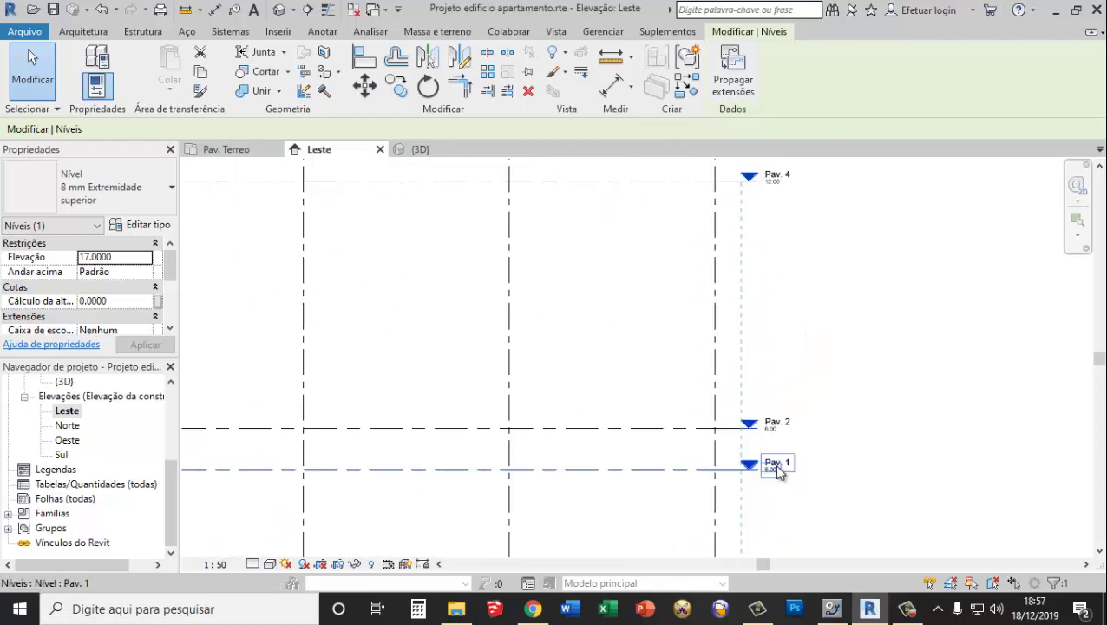
scroll(776, 434, "up", 4)
left_click(773, 365)
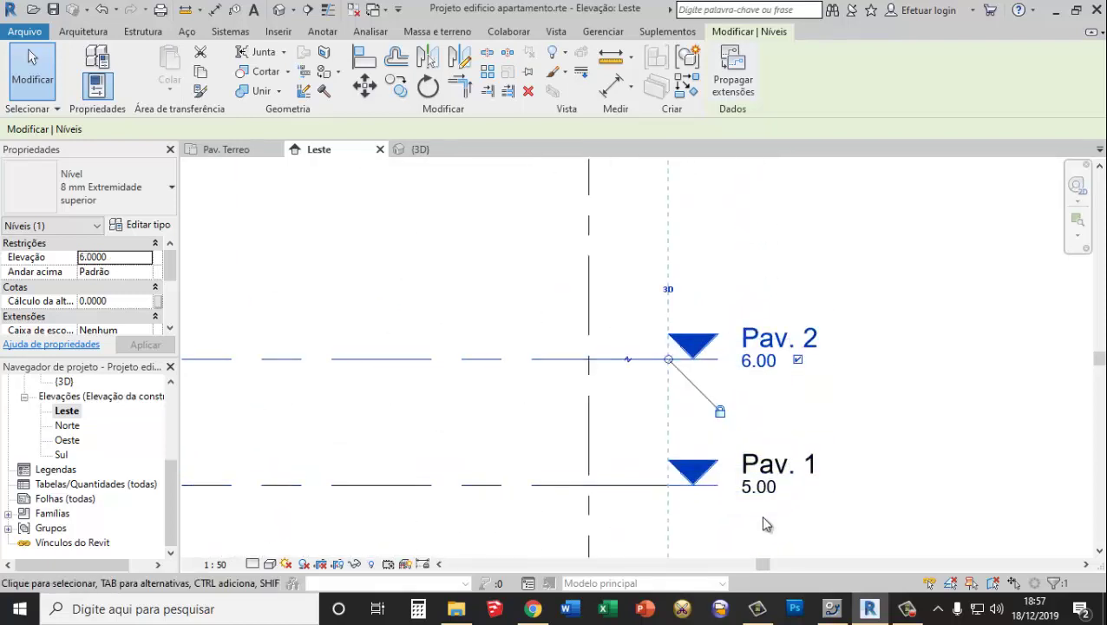
Change level Pav. 3's elevation to 10
scroll(760, 389, "down", 1)
scroll(759, 391, "down", 1)
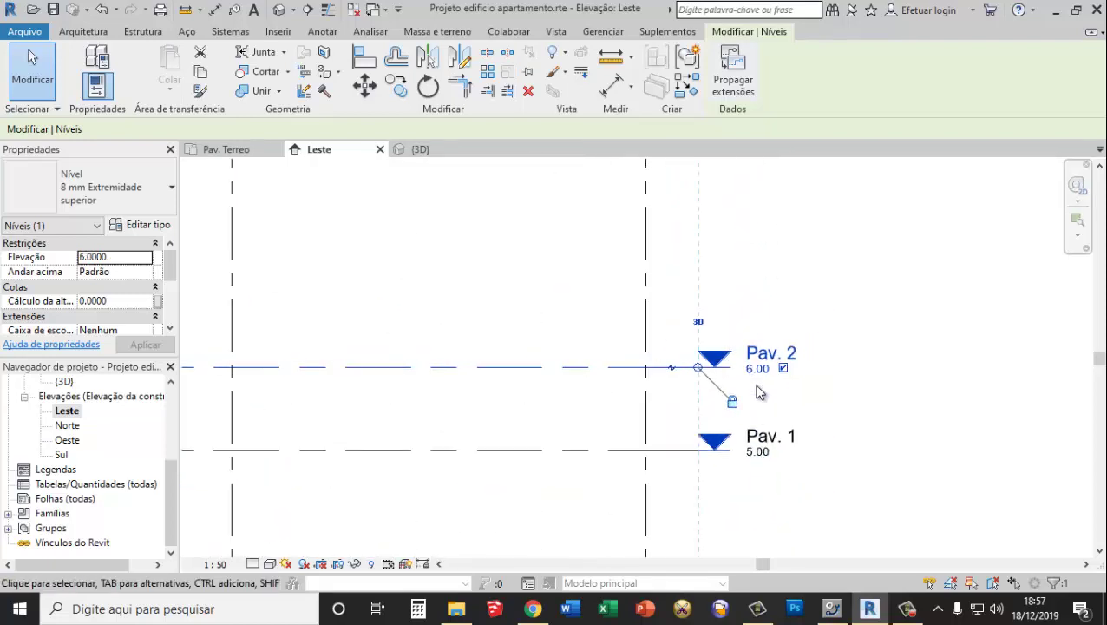
scroll(759, 390, "down", 2)
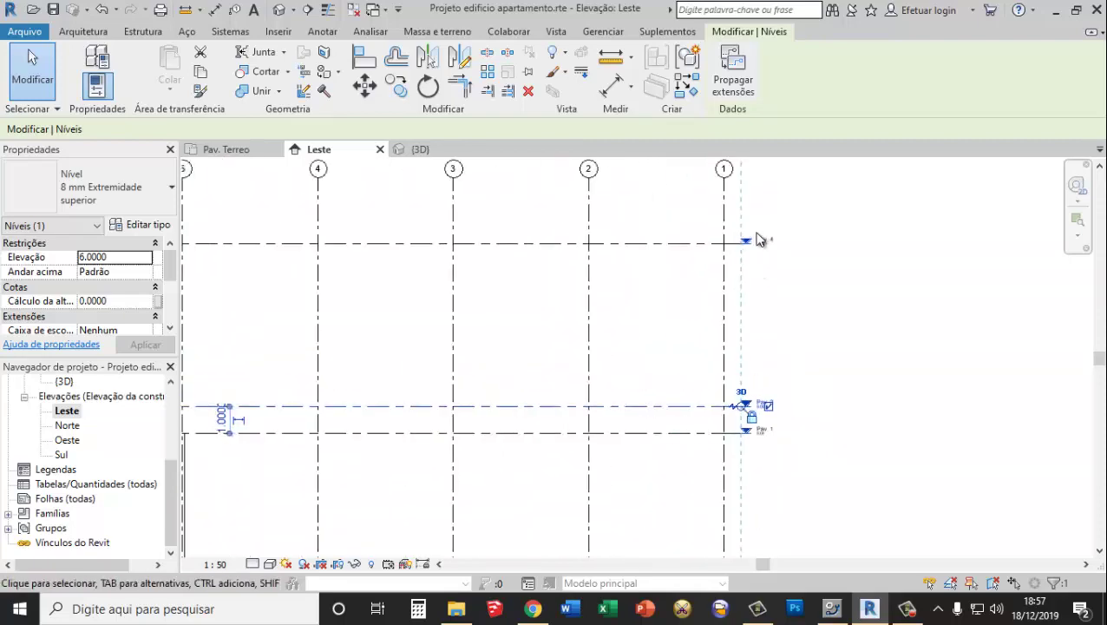
scroll(762, 248, "up", 3)
scroll(762, 265, "up", 2)
scroll(761, 261, "down", 5)
scroll(761, 217, "down", 2)
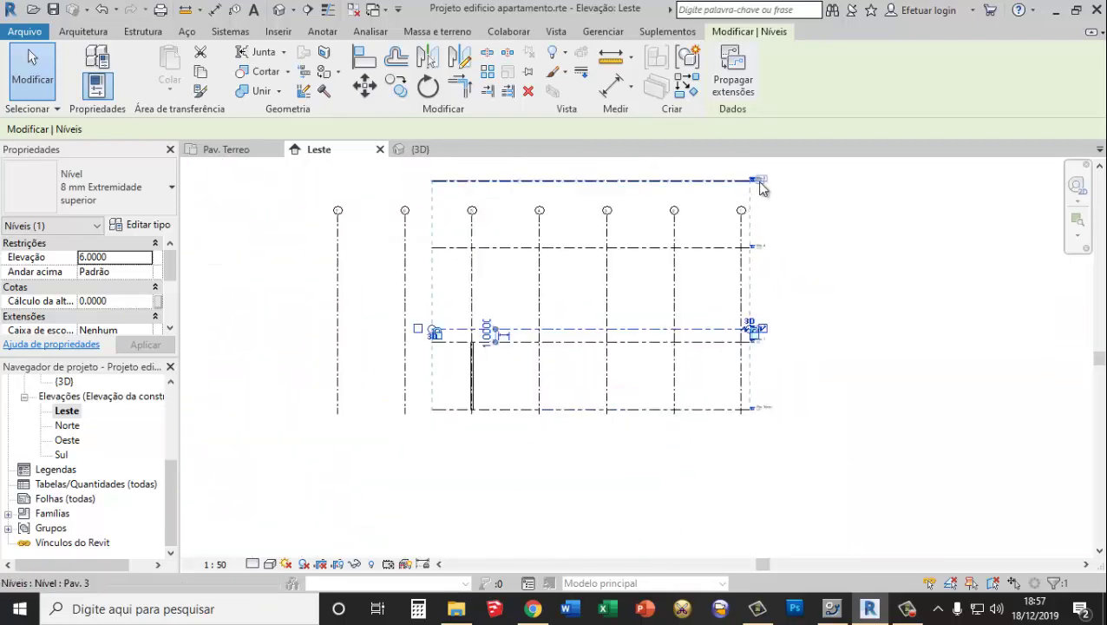
scroll(768, 184, "up", 2)
scroll(774, 184, "up", 2)
scroll(773, 184, "up", 1)
left_click(698, 207)
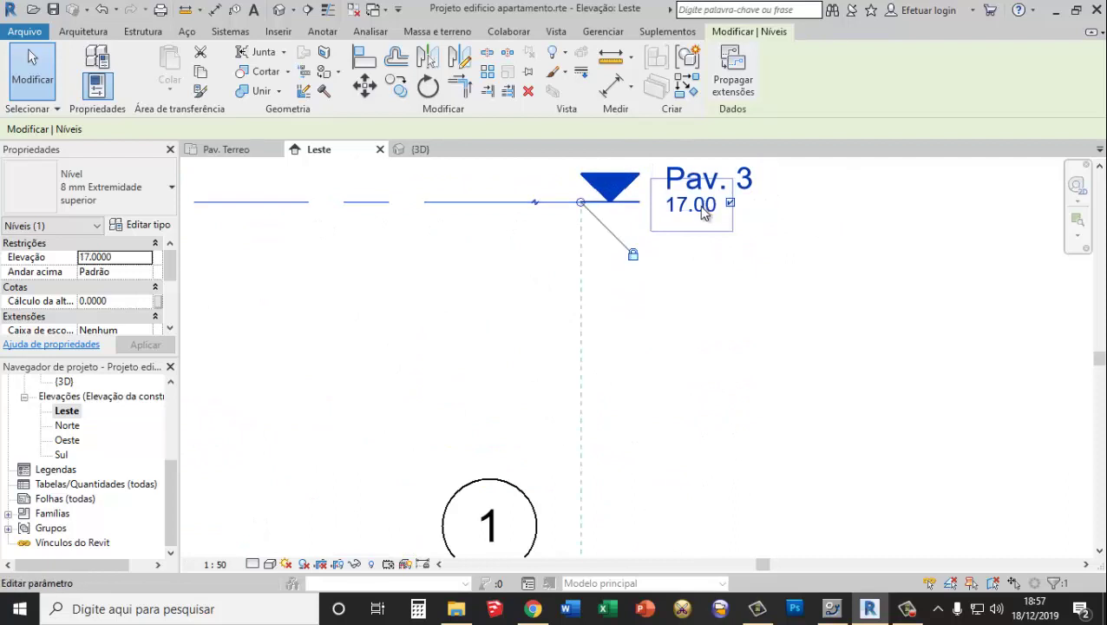
left_click(704, 206)
type("10")
key("Return")
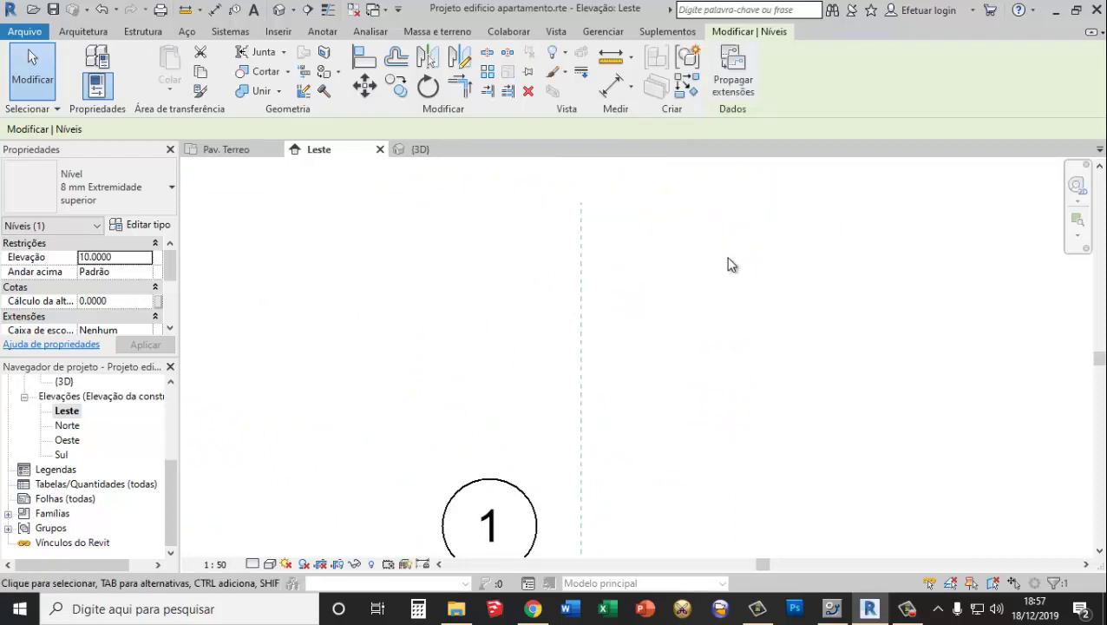
Set level Pav. 2's elevation to 9
scroll(734, 368, "down", 1)
scroll(729, 417, "down", 4)
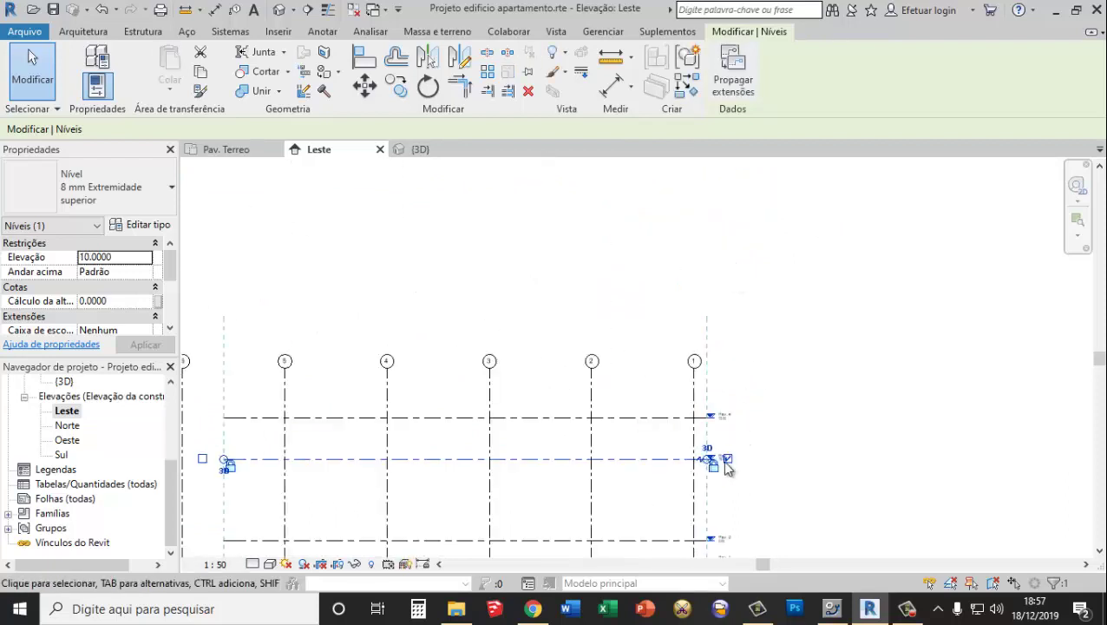
scroll(726, 486, "up", 2)
scroll(727, 509, "up", 3)
scroll(724, 502, "down", 3)
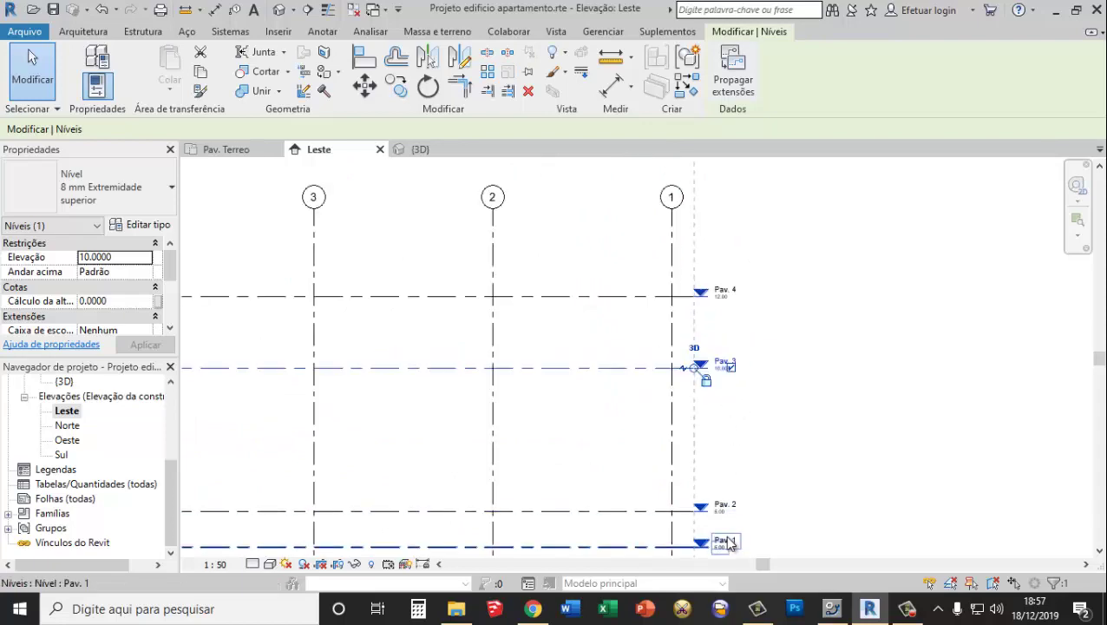
scroll(725, 537, "down", 3)
scroll(726, 546, "up", 2)
scroll(724, 534, "up", 4)
scroll(720, 495, "up", 2)
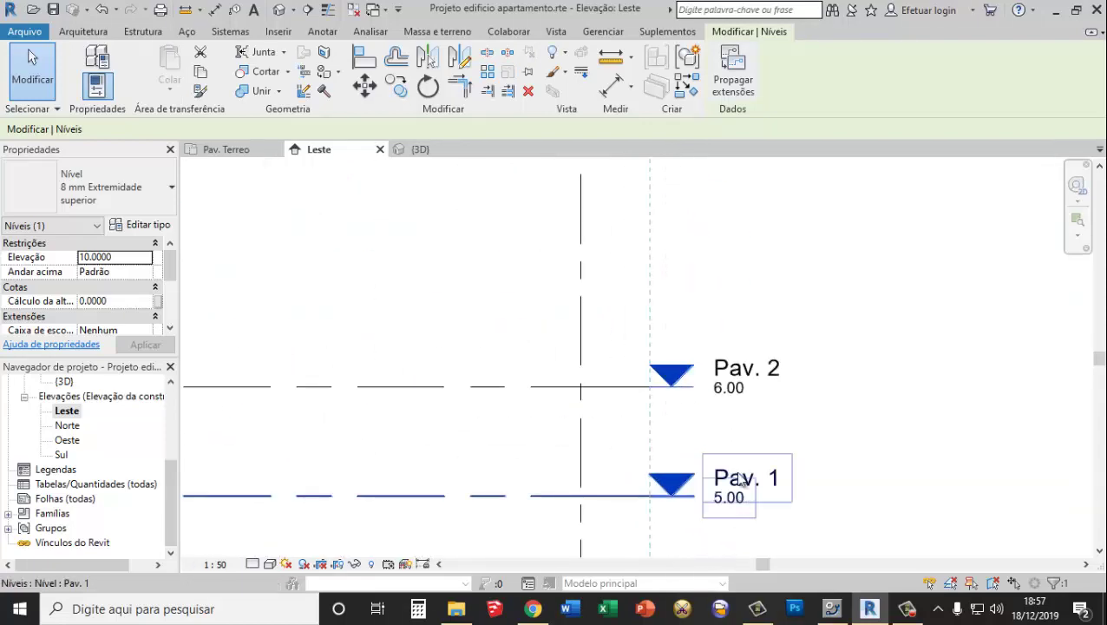
left_click(736, 395)
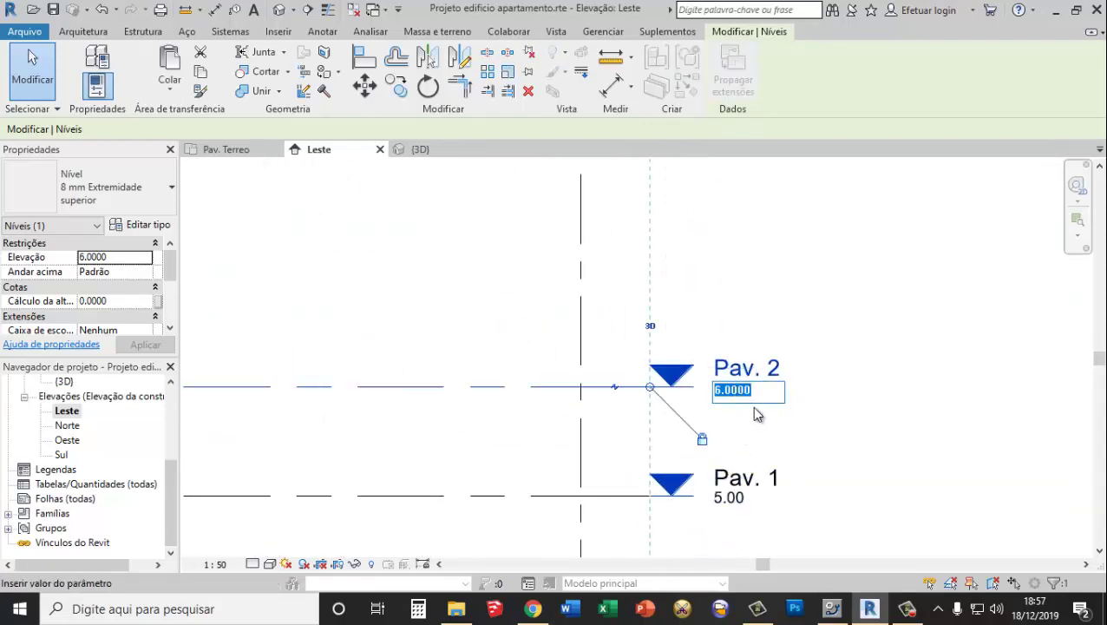
key("Return")
Set level Pav. 3's elevation to 13
scroll(735, 408, "down", 4)
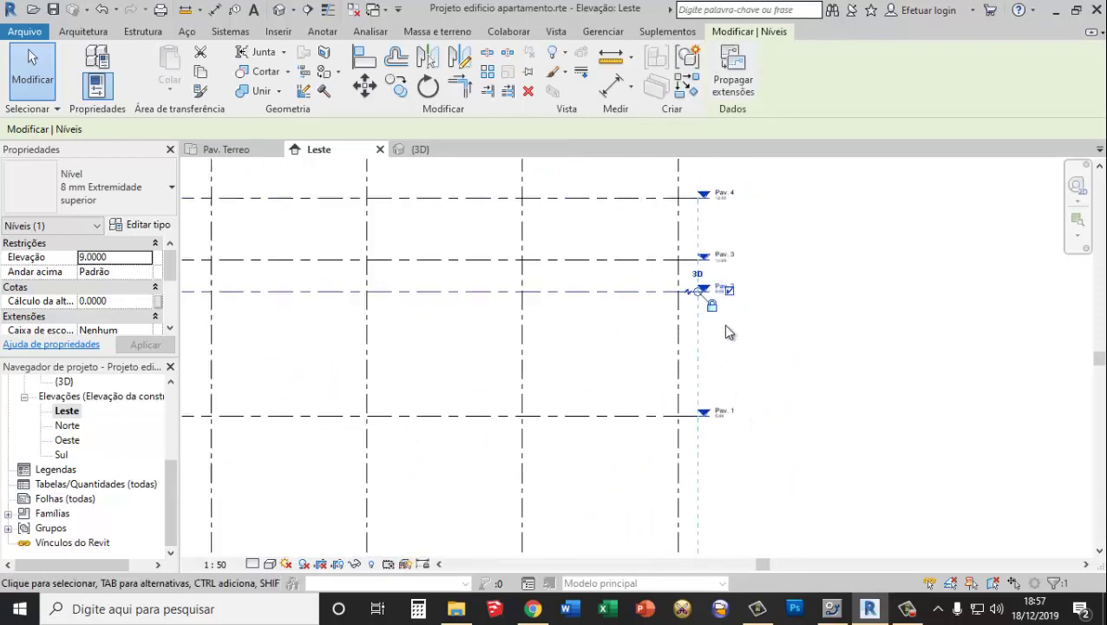
scroll(722, 296, "up", 3)
scroll(729, 278, "up", 1)
double_click(732, 254)
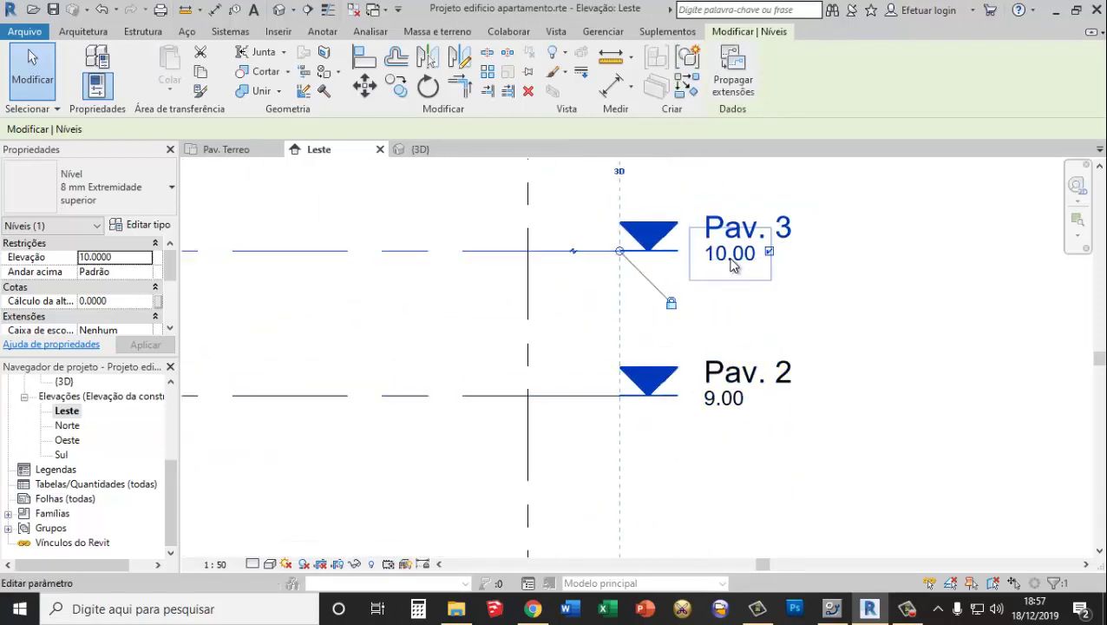
type("13")
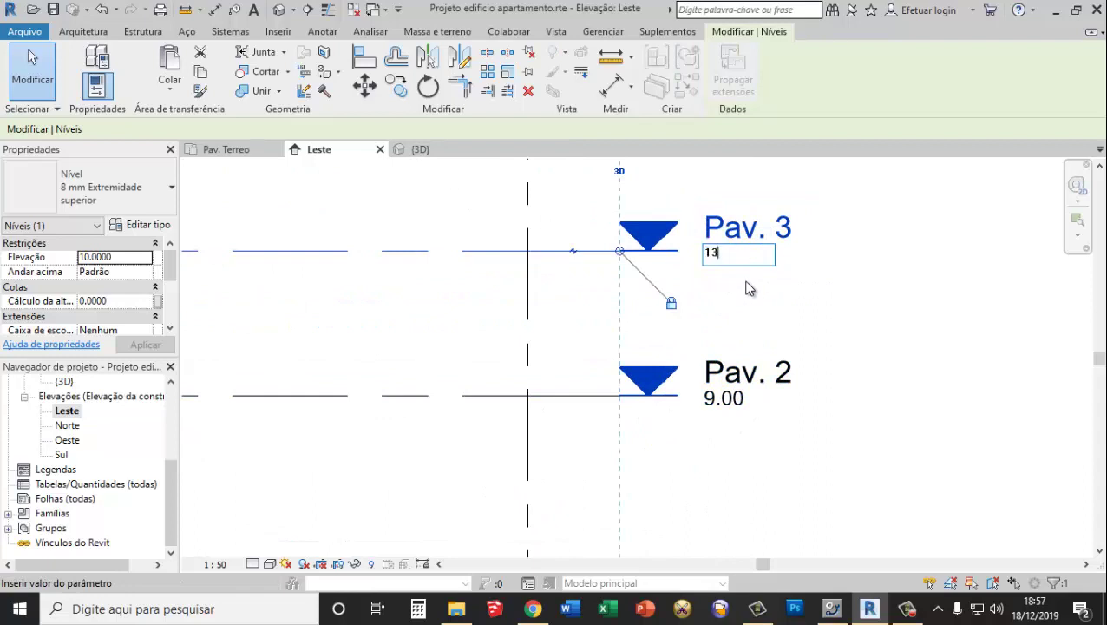
key("Return")
Set level Pav. 4's elevation to 16
scroll(767, 365, "up", 2)
scroll(767, 366, "down", 2)
scroll(755, 381, "down", 2)
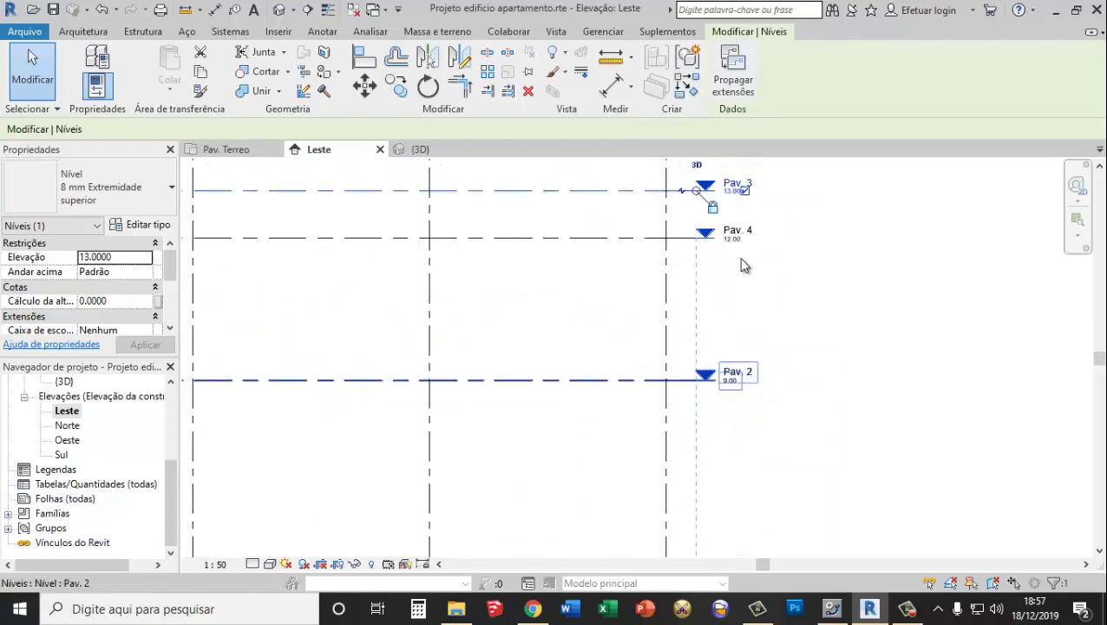
scroll(747, 399, "down", 1)
scroll(740, 426, "up", 3)
left_click(745, 413)
scroll(746, 406, "up", 1)
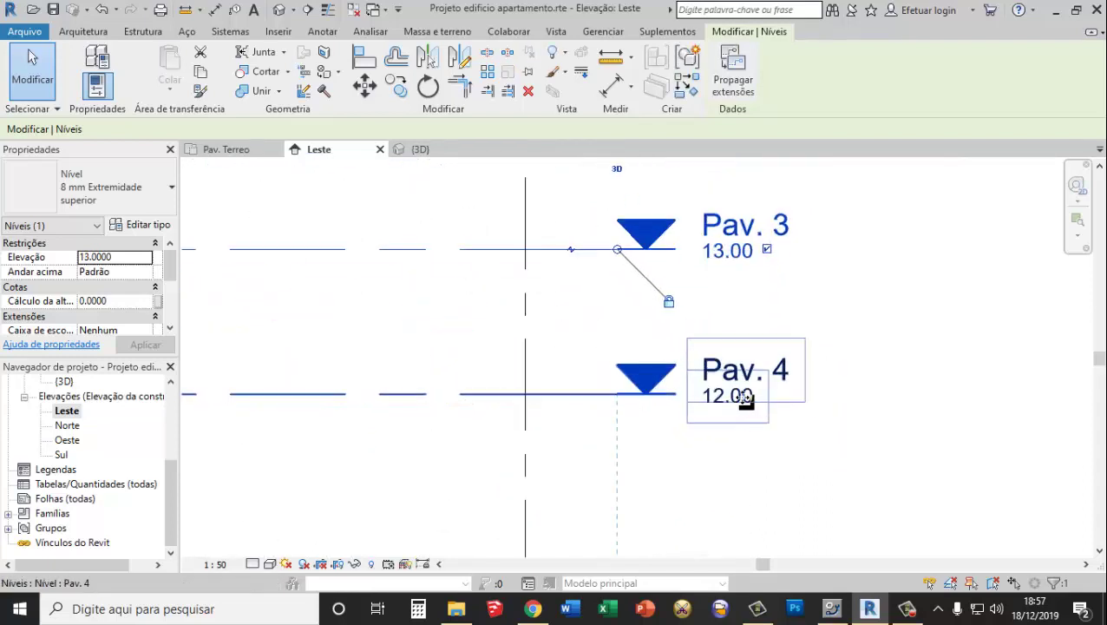
left_click(742, 397)
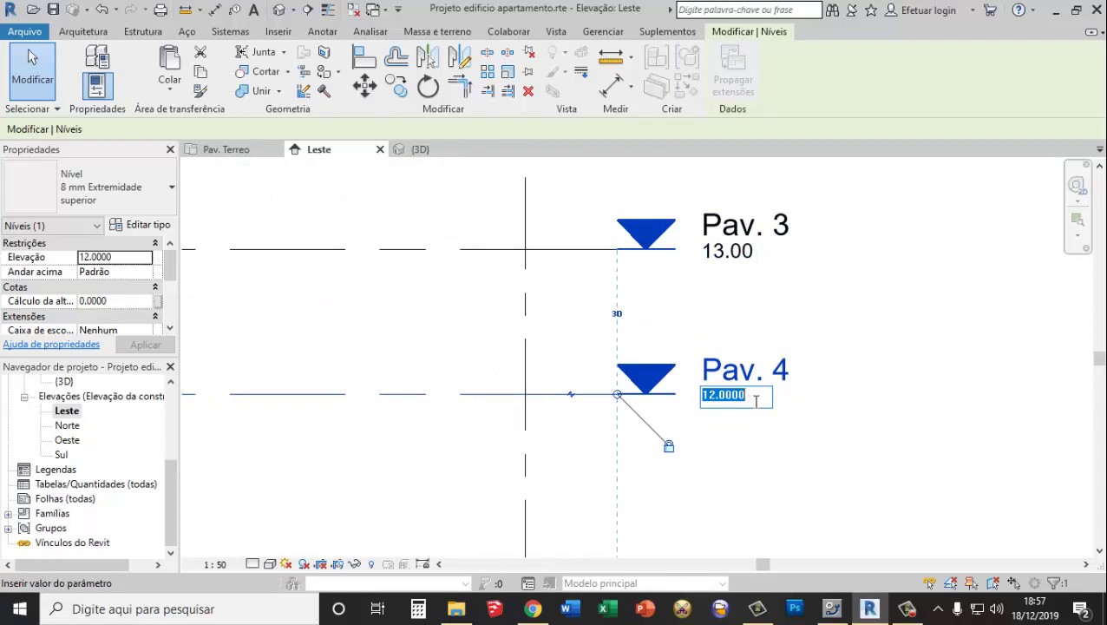
key("Return")
Select Pav. 3 to check the spacing between levels
scroll(751, 401, "down", 2)
scroll(729, 414, "down", 1)
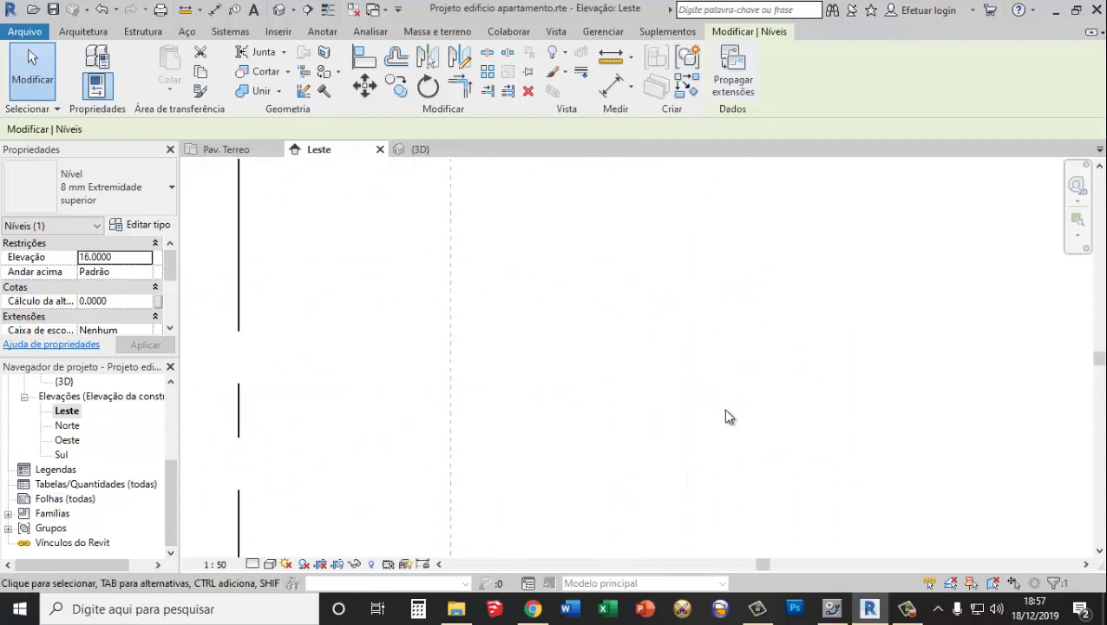
scroll(727, 469, "down", 2)
scroll(720, 525, "up", 2)
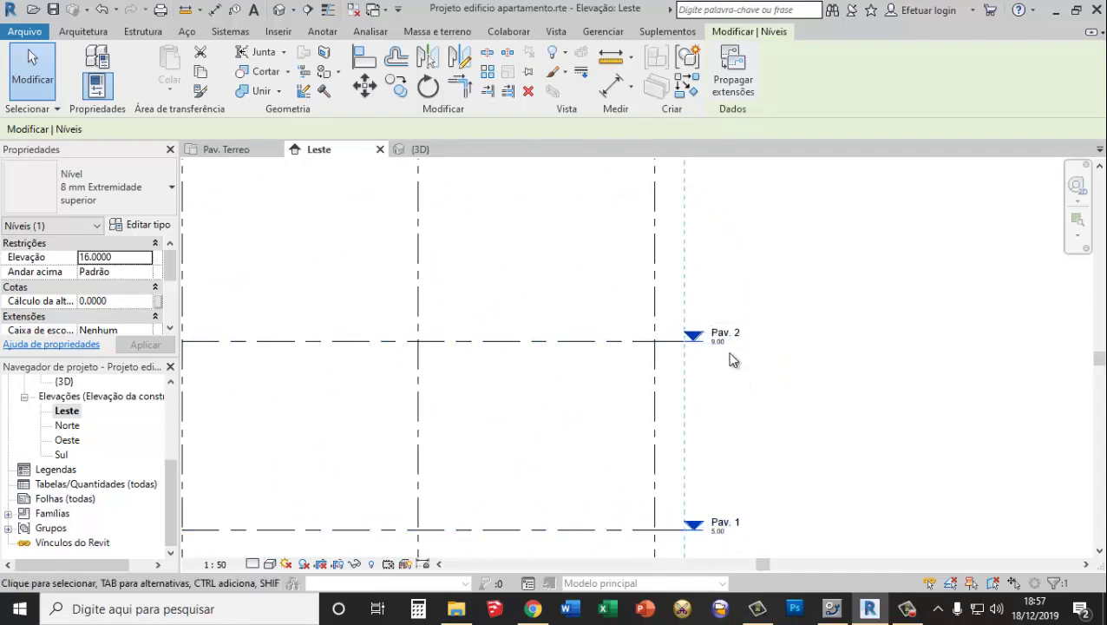
scroll(724, 356, "down", 1)
scroll(724, 356, "up", 1)
left_click(668, 178)
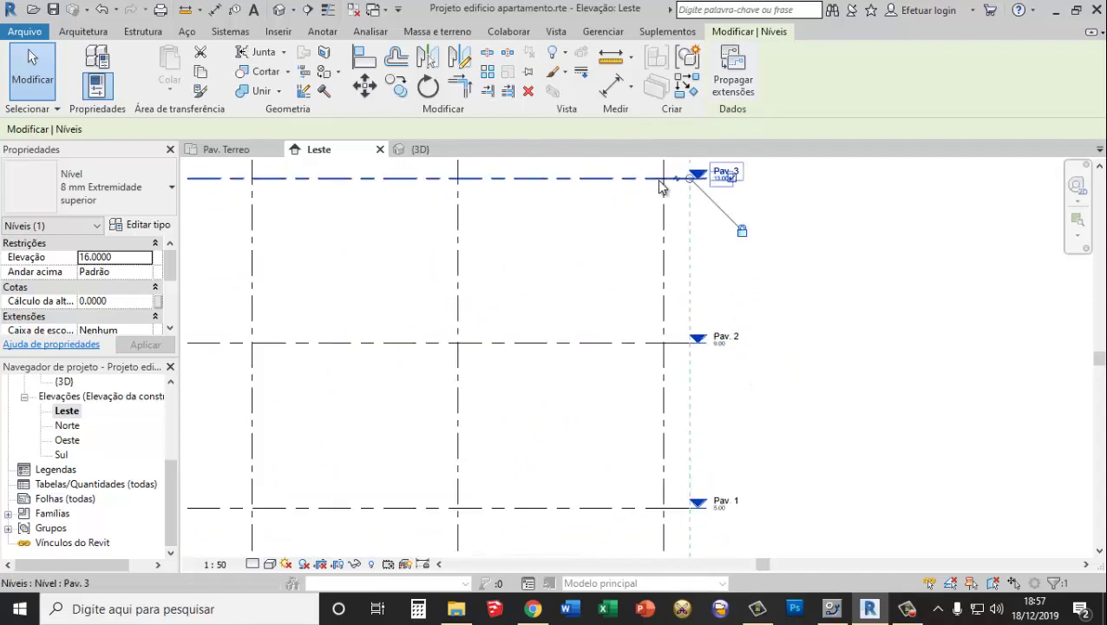
scroll(613, 266, "down", 2)
scroll(438, 297, "up", 2)
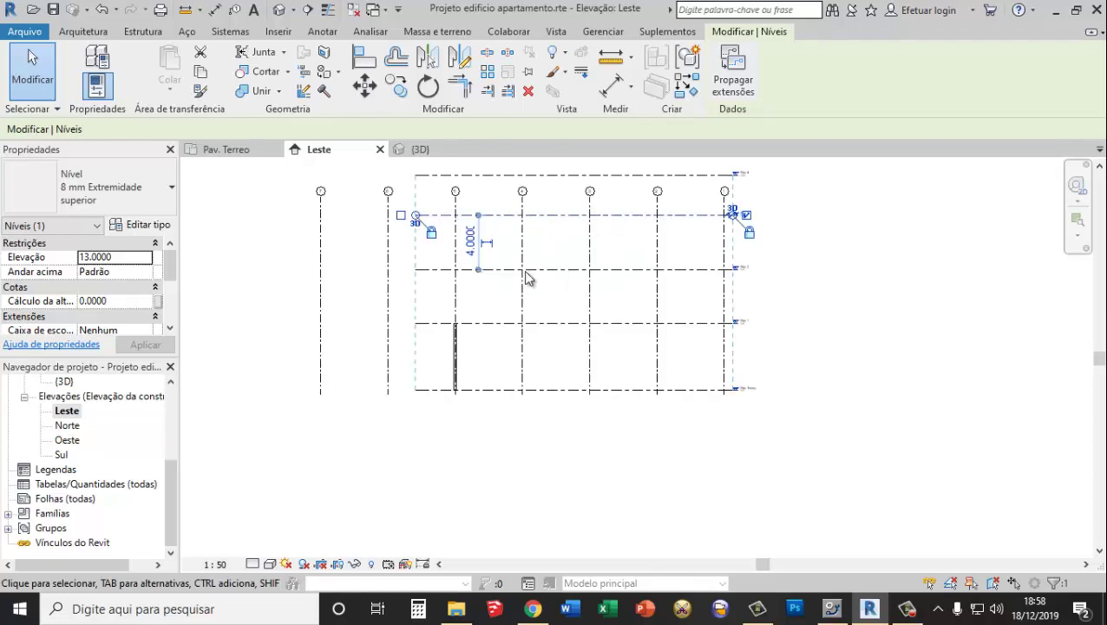
left_click(507, 271)
left_click(510, 324)
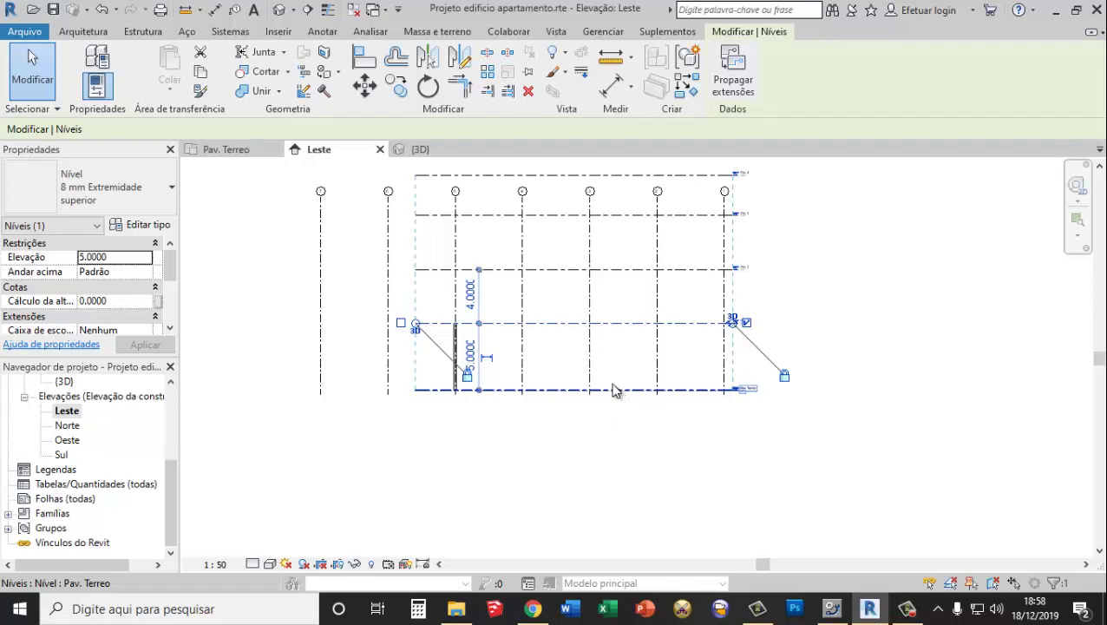
scroll(716, 328, "up", 2)
scroll(731, 242, "up", 2)
scroll(723, 250, "up", 3)
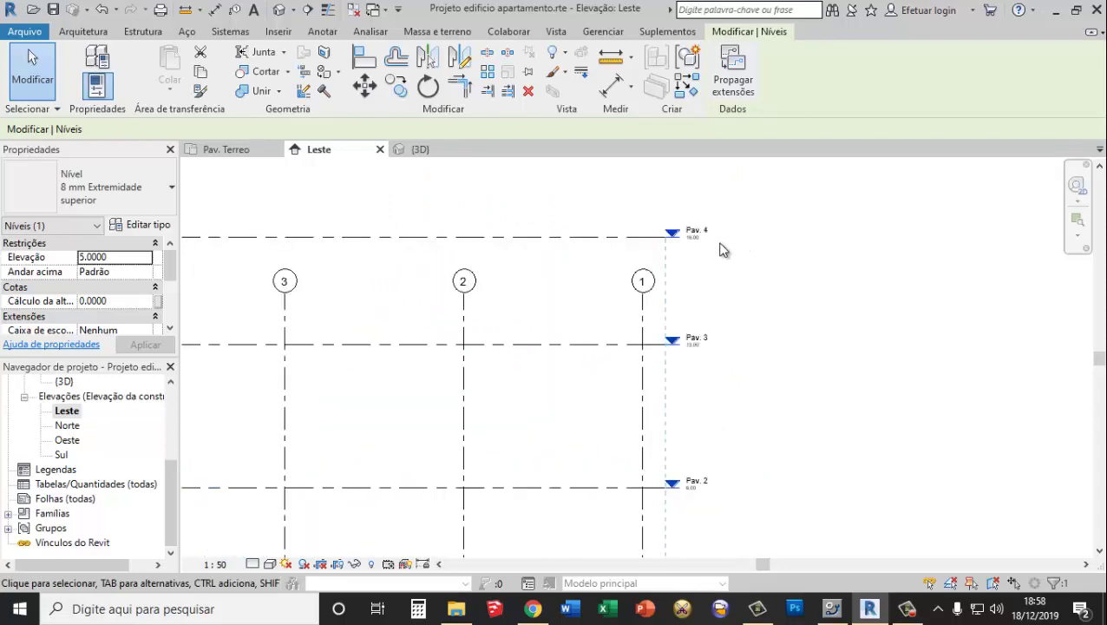
scroll(721, 234, "up", 2)
scroll(659, 174, "down", 5)
scroll(648, 165, "up", 2)
scroll(643, 293, "up", 2)
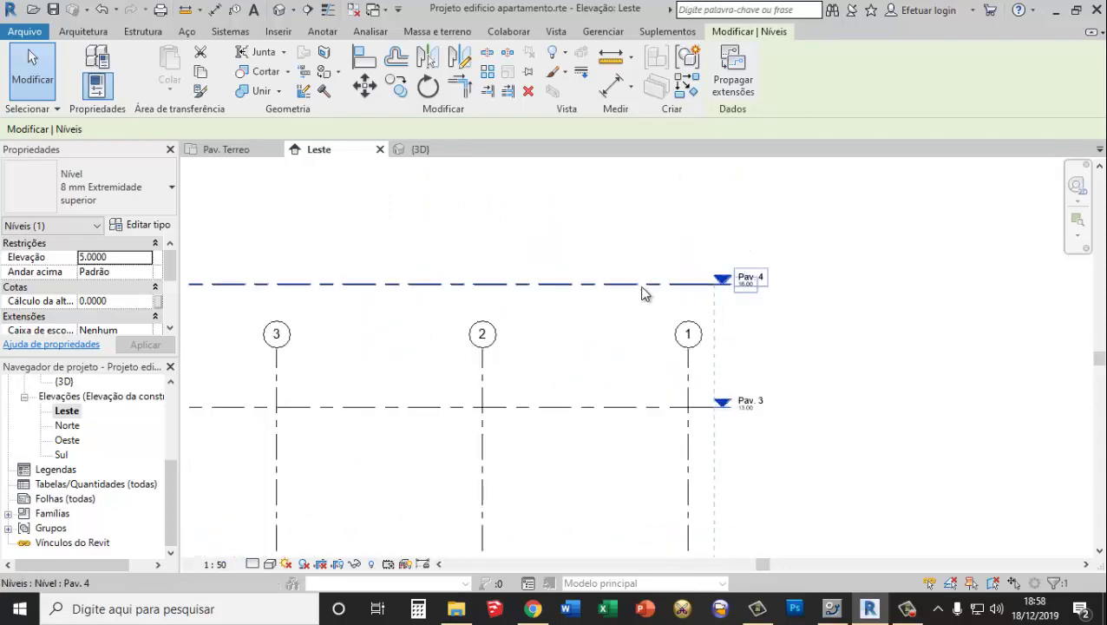
left_click(644, 234)
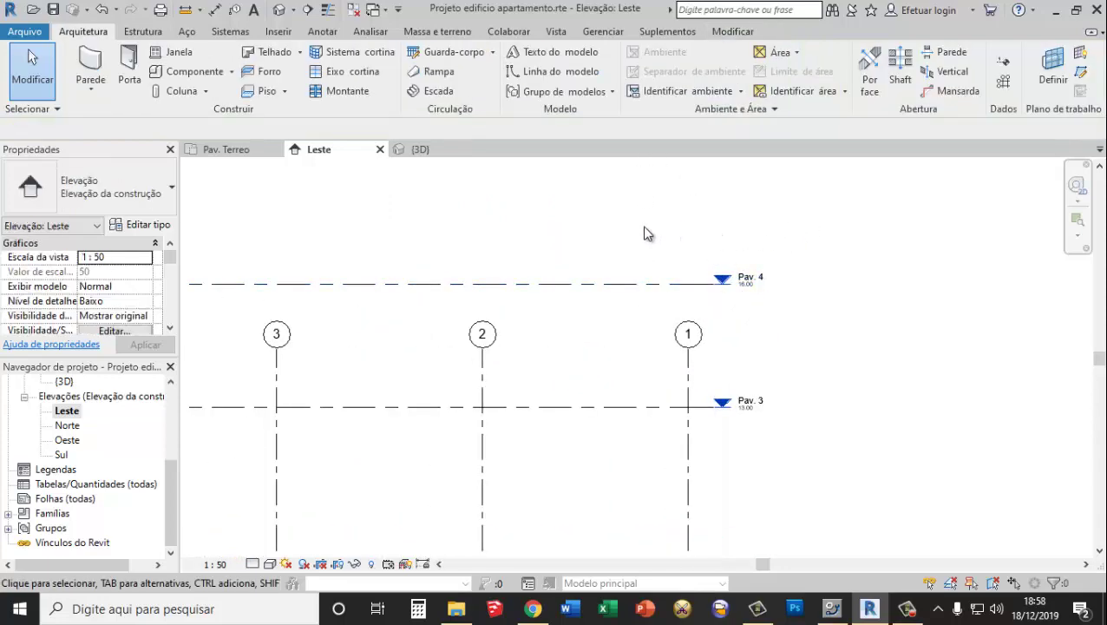
left_click(638, 285)
scroll(800, 343, "down", 2)
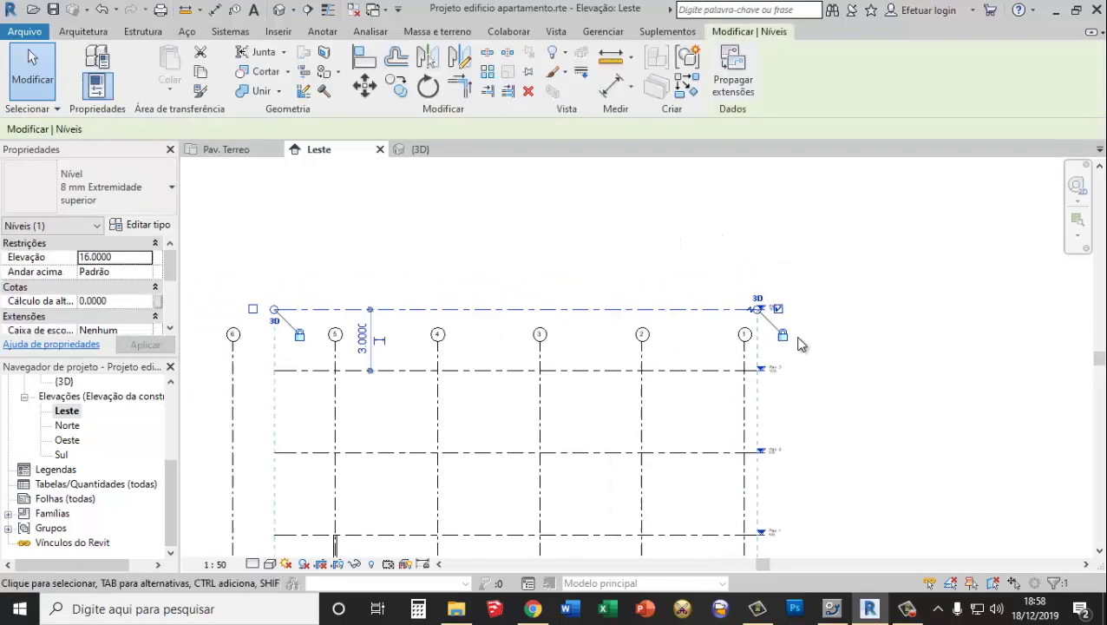
scroll(785, 438, "down", 4)
scroll(767, 473, "up", 2)
scroll(729, 460, "up", 2)
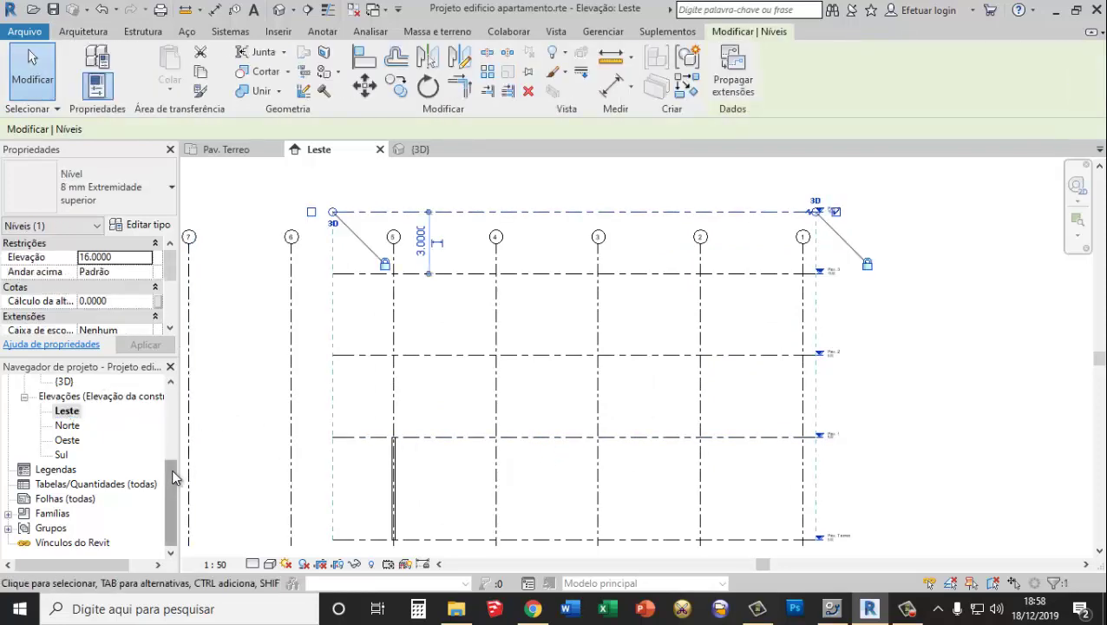
key("Escape")
left_click_drag(173, 476, 170, 378)
Open the Pav. Terreo floor plan and clear the level selection
double_click(82, 425)
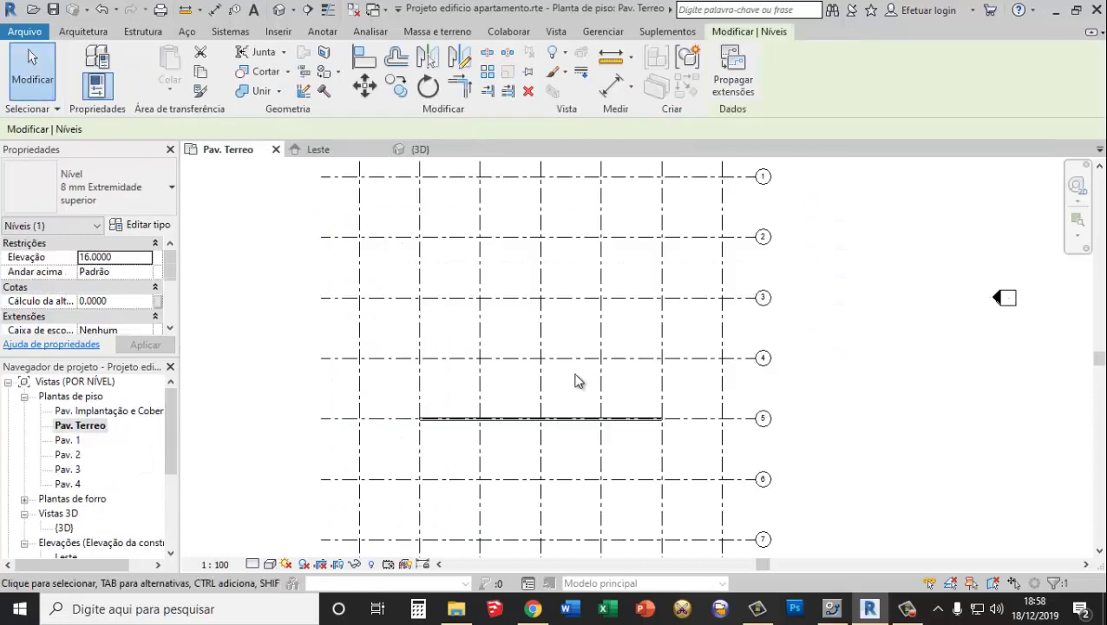
scroll(656, 397, "up", 3)
scroll(643, 400, "down", 1)
scroll(646, 420, "down", 1)
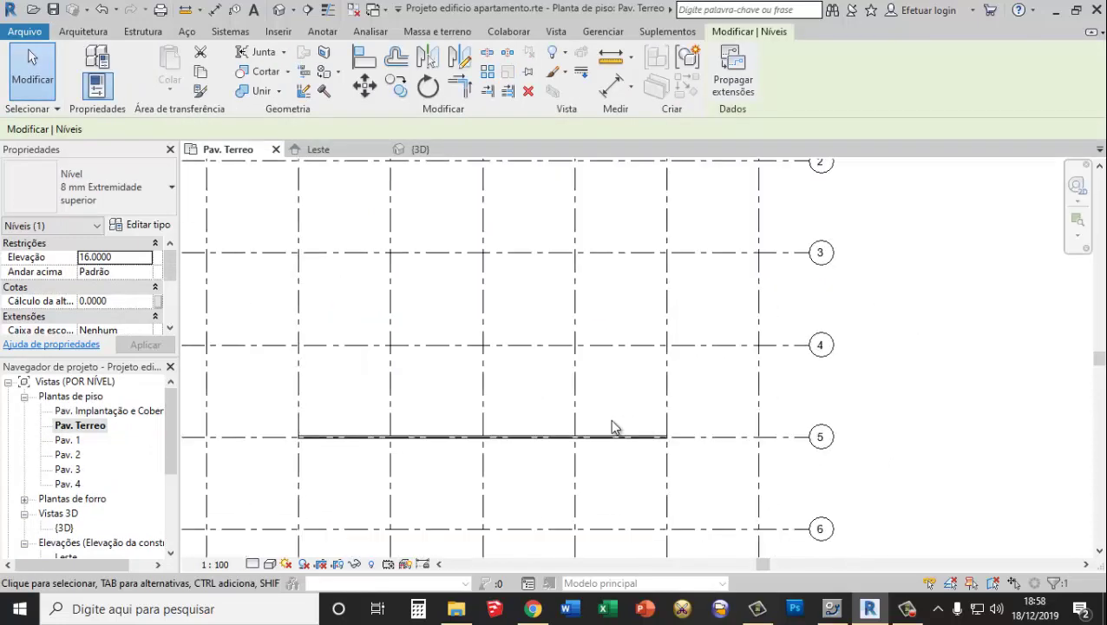
scroll(614, 425, "up", 3)
scroll(737, 467, "up", 2)
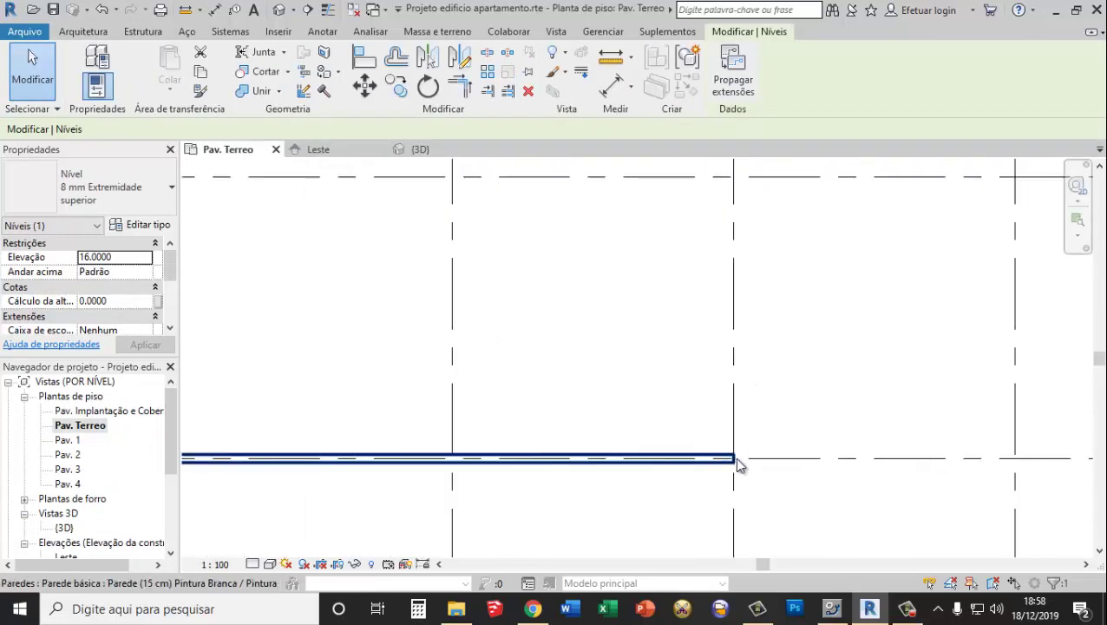
scroll(737, 467, "up", 1)
left_click(898, 330)
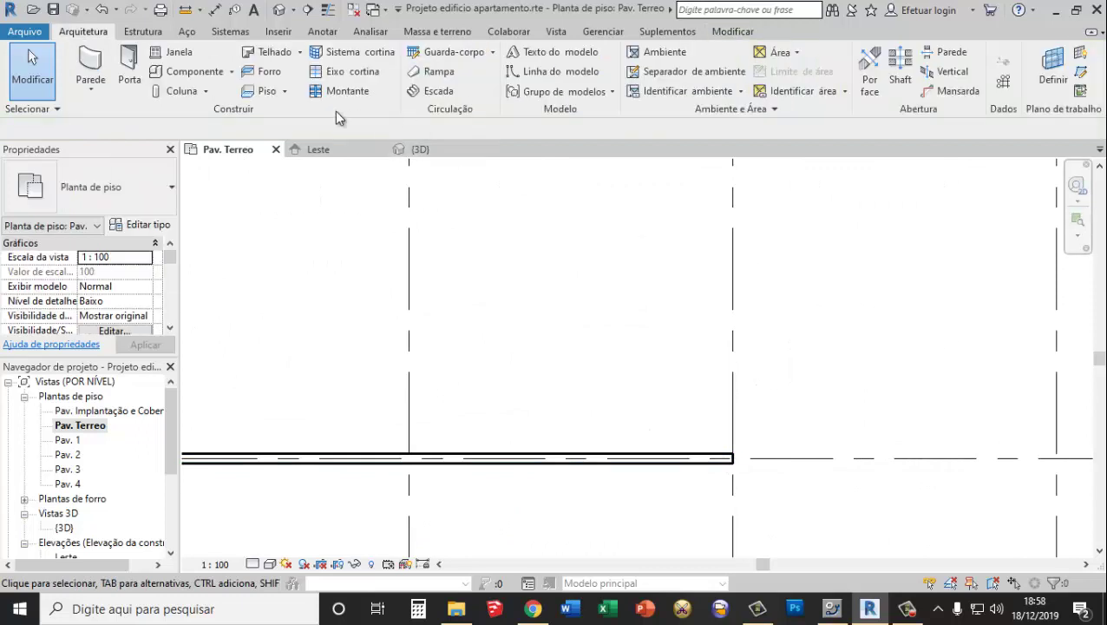
Select the wall on grid 5 and drag its end along the grid
left_click(668, 456)
left_click_drag(732, 460, 697, 463)
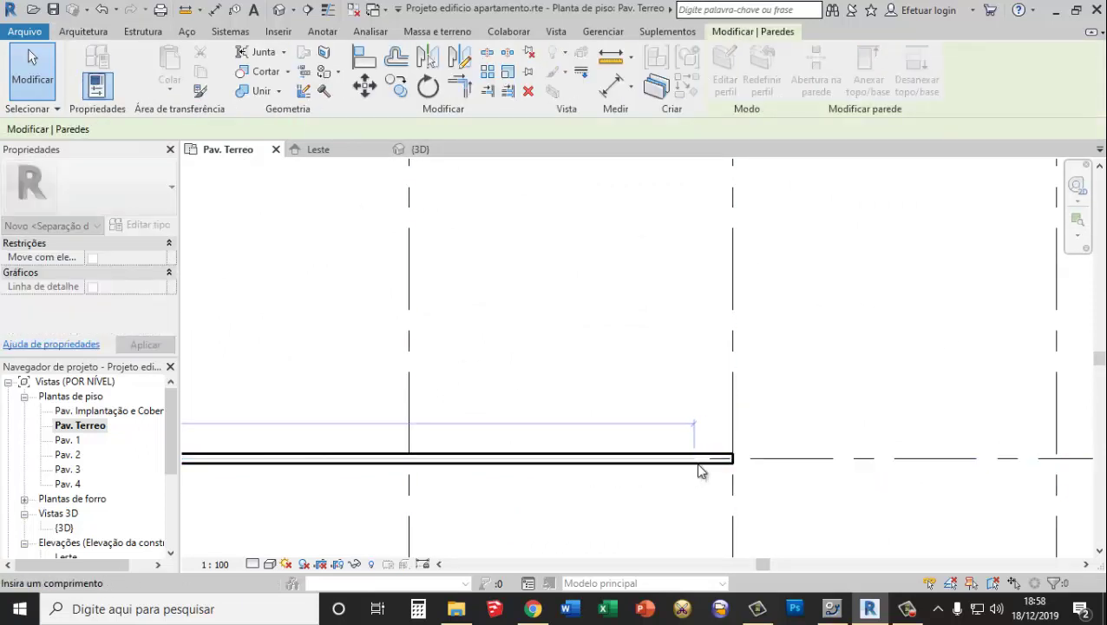
key("Escape")
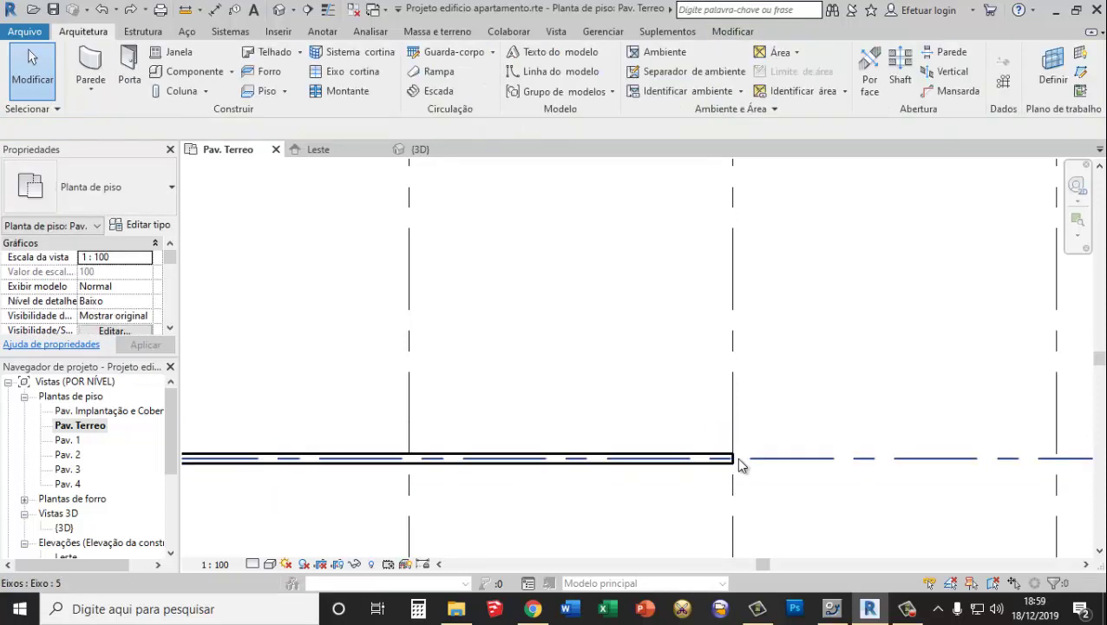
left_click(727, 458)
left_click_drag(728, 458, 728, 466)
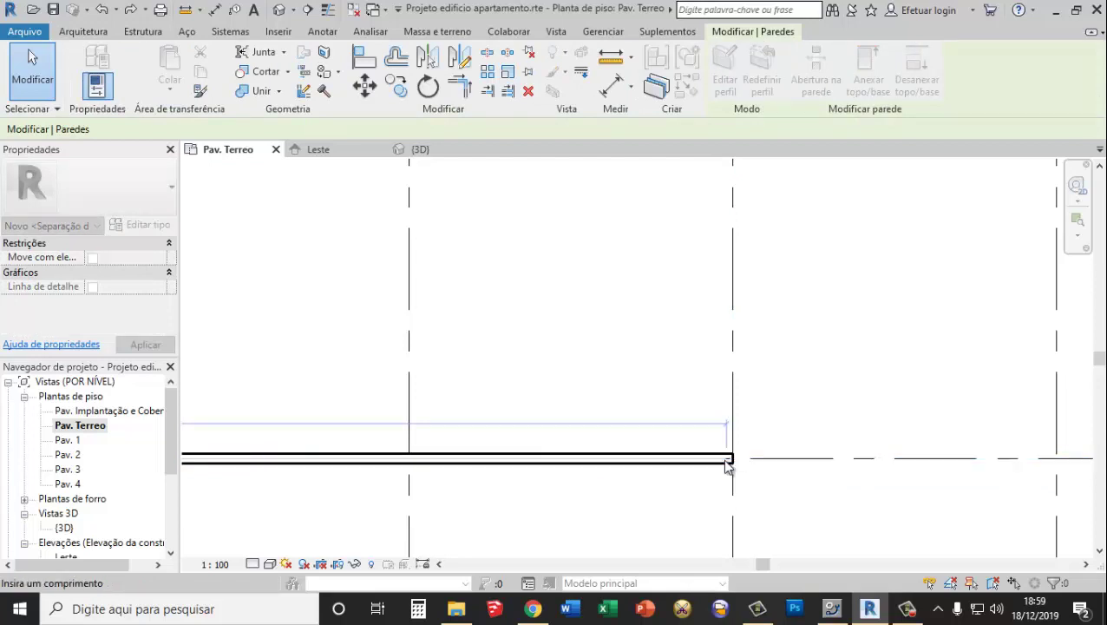
Attempt to enter a new wall length, dismissing the invalid value errors
key("Return")
left_click(662, 315)
key("Return")
left_click(660, 315)
key("Return")
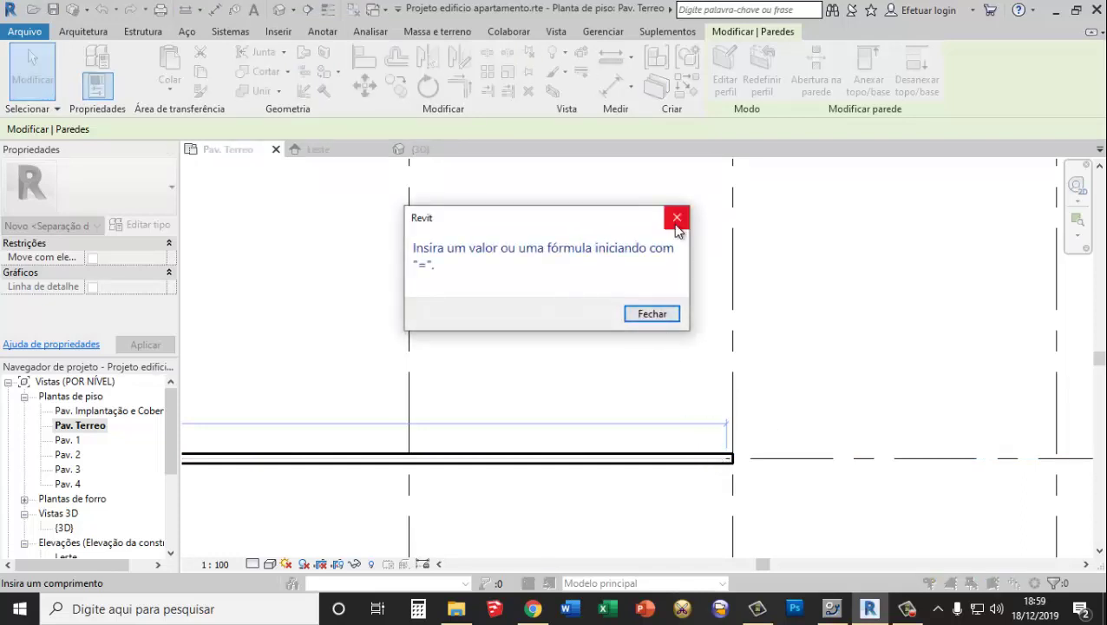
left_click(649, 314)
key("Return")
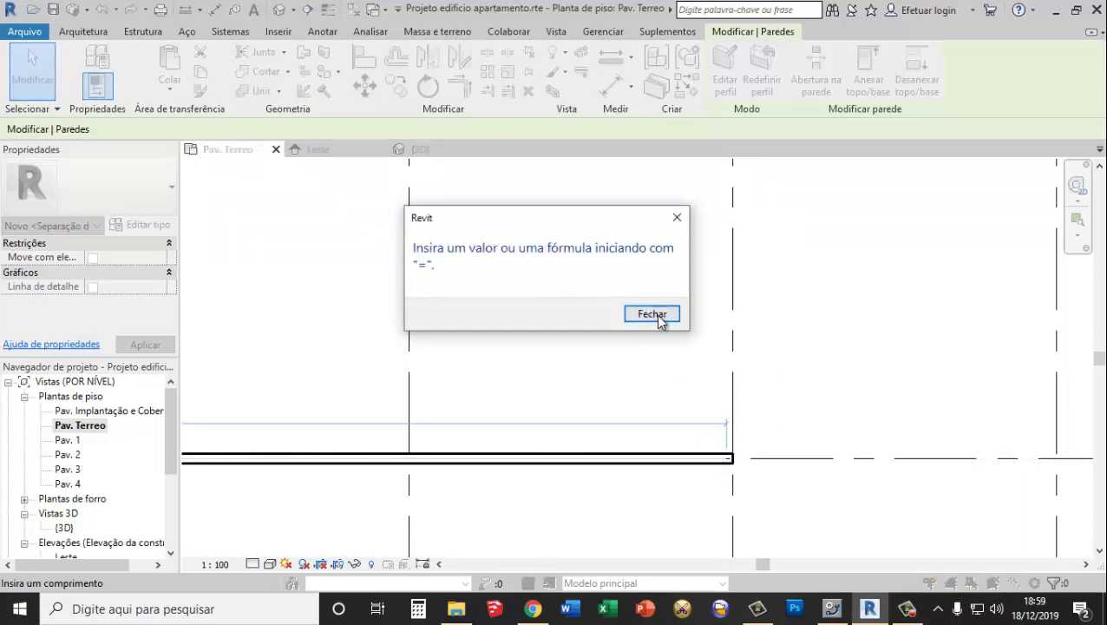
left_click(662, 316)
Commit 19.5 as the grid 5 wall's length and deselect it
scroll(723, 451, "down", 2)
scroll(709, 440, "up", 1)
scroll(607, 443, "down", 1)
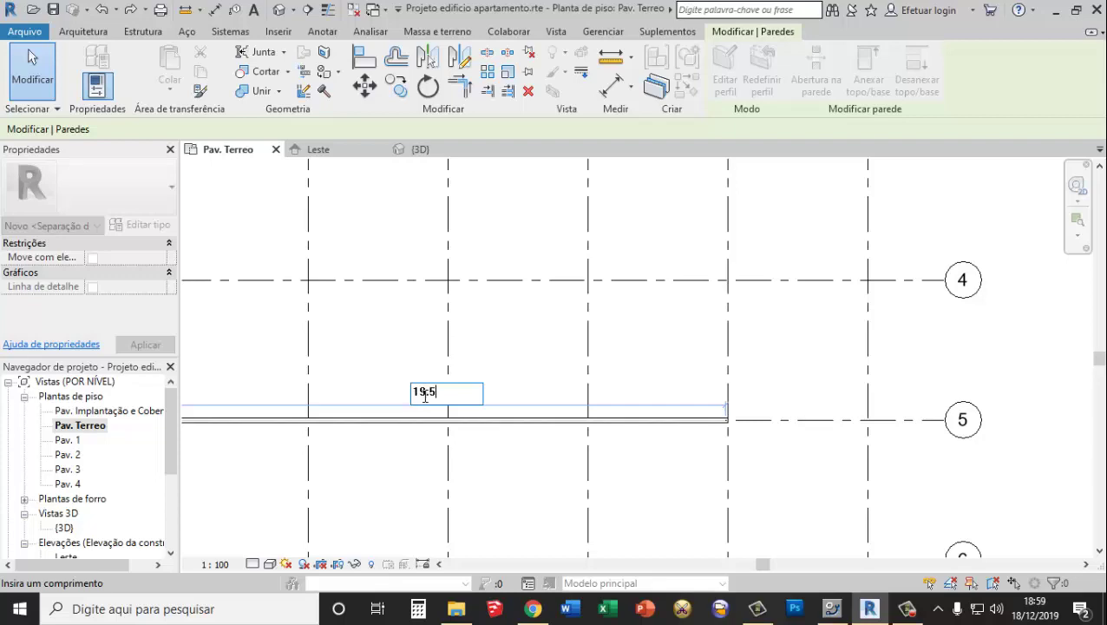
key("Return")
key("Escape")
scroll(742, 425, "down", 1)
scroll(763, 408, "down", 1)
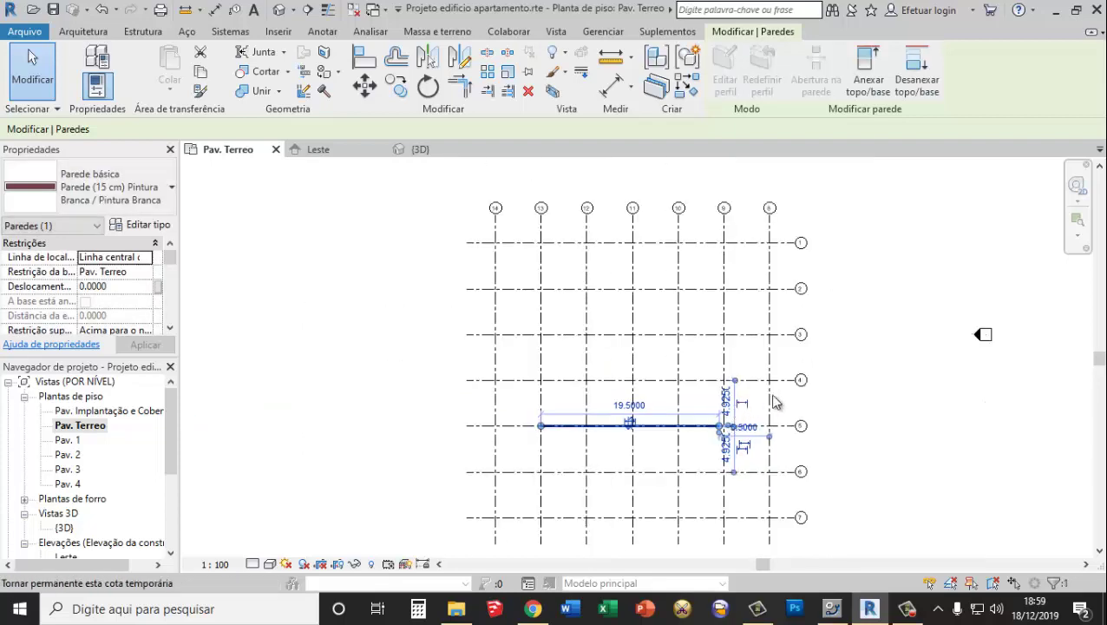
key("Escape")
Pull the grid-5 wall's left end 0.5 inside the grid line, shortening it to 19.0
scroll(548, 432, "up", 5)
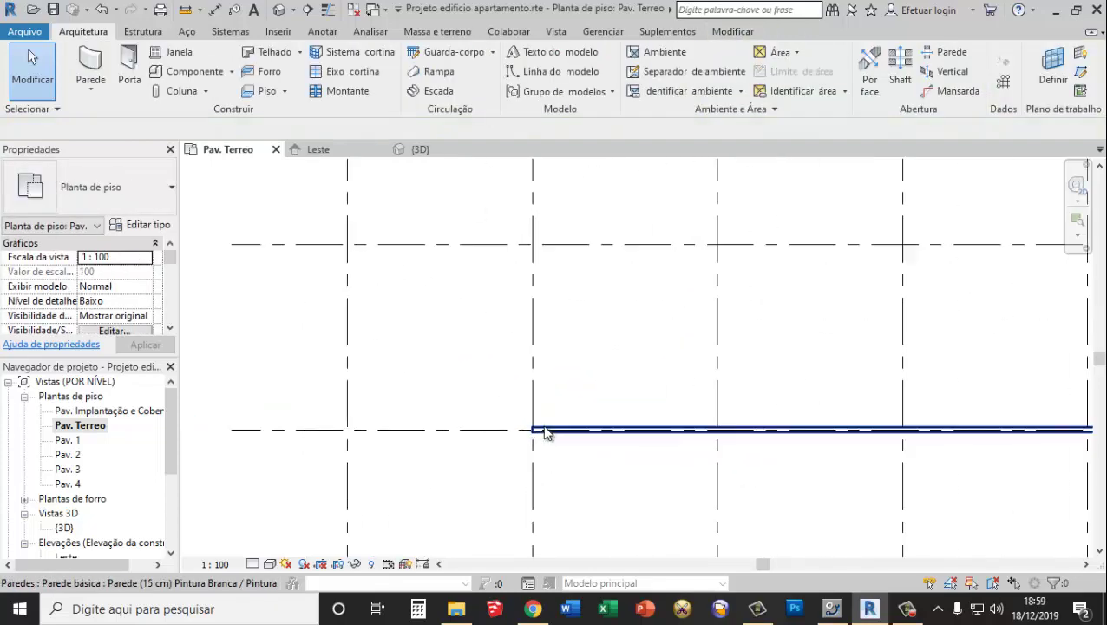
scroll(532, 434, "up", 2)
left_click(531, 434)
mouse_move(519, 435)
left_mouse_down()
mouse_move(543, 449)
mouse_move(499, 445)
left_mouse_up()
scroll(543, 450, "down", 1)
scroll(555, 447, "down", 3)
scroll(539, 444, "up", 3)
scroll(530, 444, "up", 1)
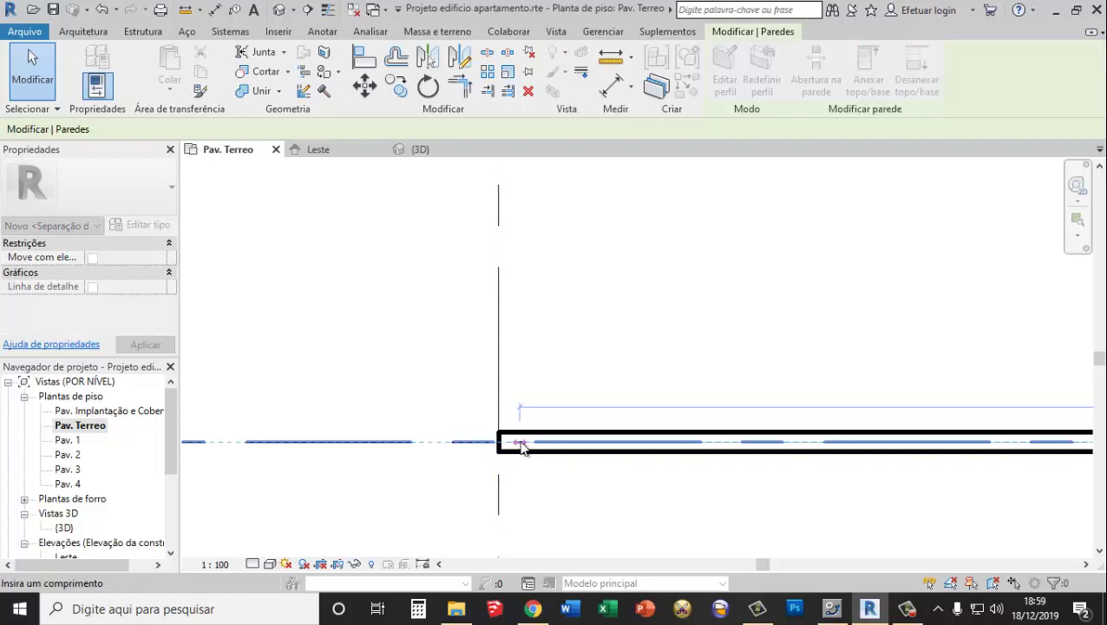
left_click_drag(524, 447, 525, 447)
scroll(573, 425, "down", 3)
scroll(652, 395, "up", 2)
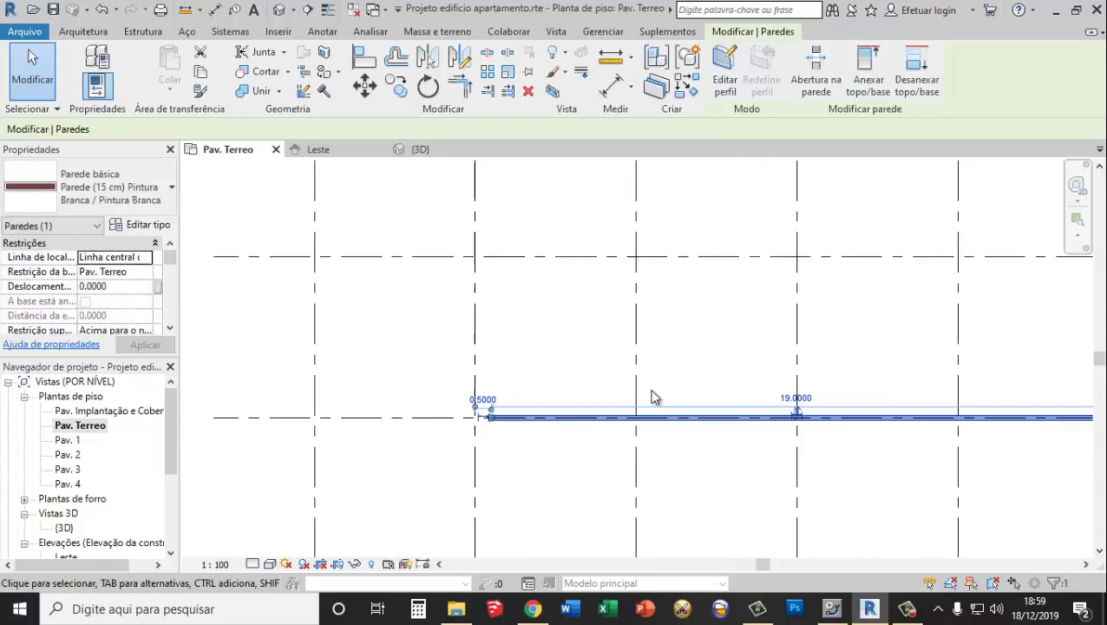
scroll(512, 399, "up", 2)
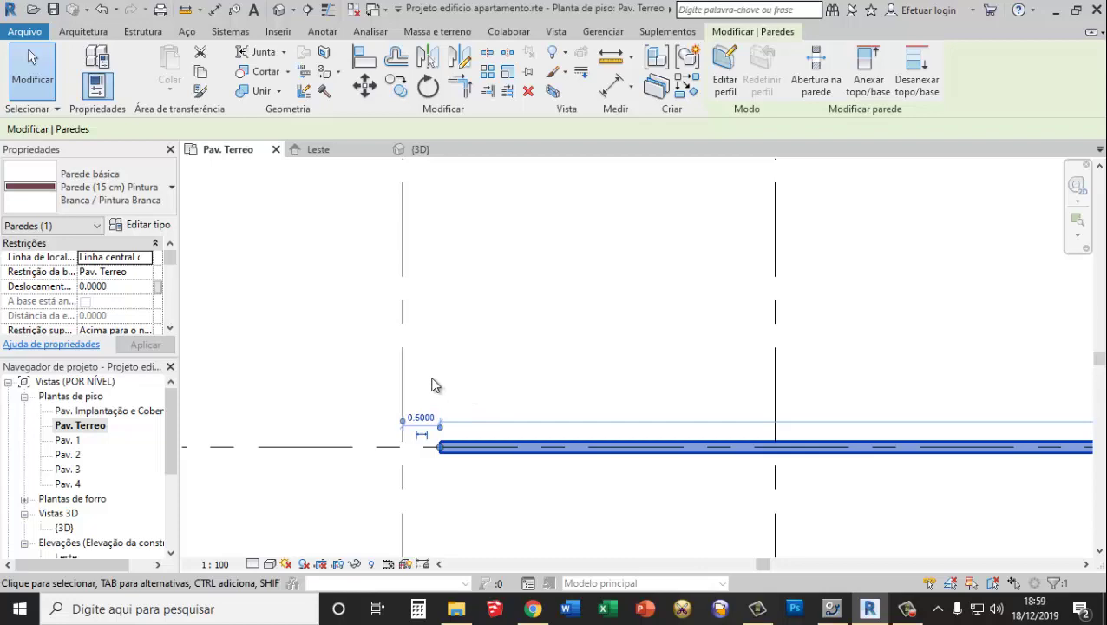
scroll(434, 382, "down", 3)
scroll(432, 388, "down", 2)
scroll(434, 382, "up", 1)
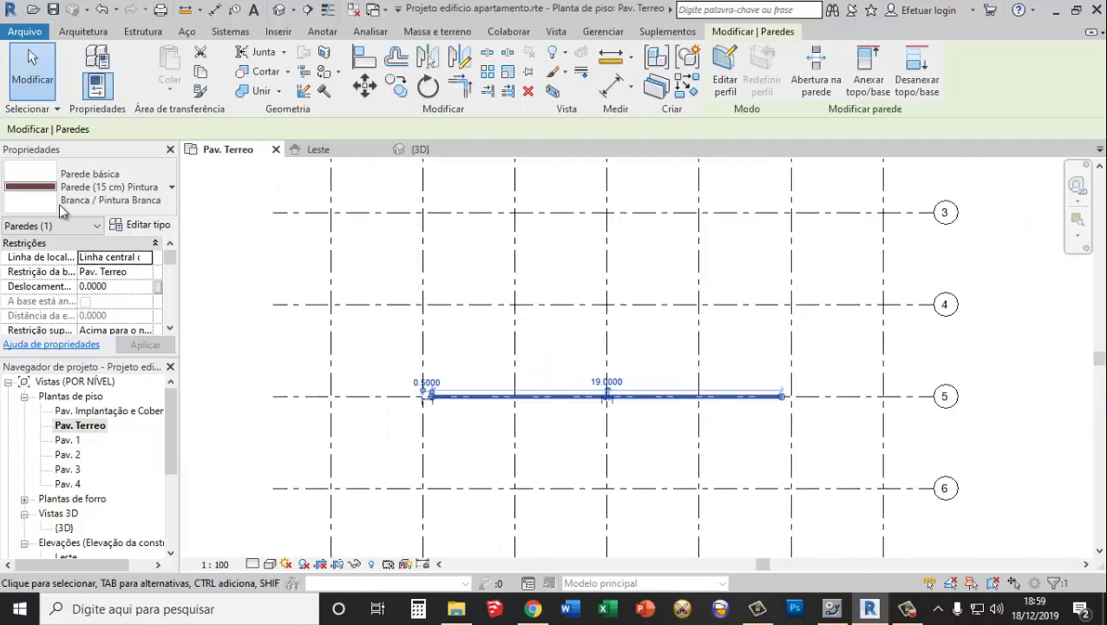
Draw a 10.0-long vertical wall up from the grid 13 / grid 5 intersection
left_click(80, 33)
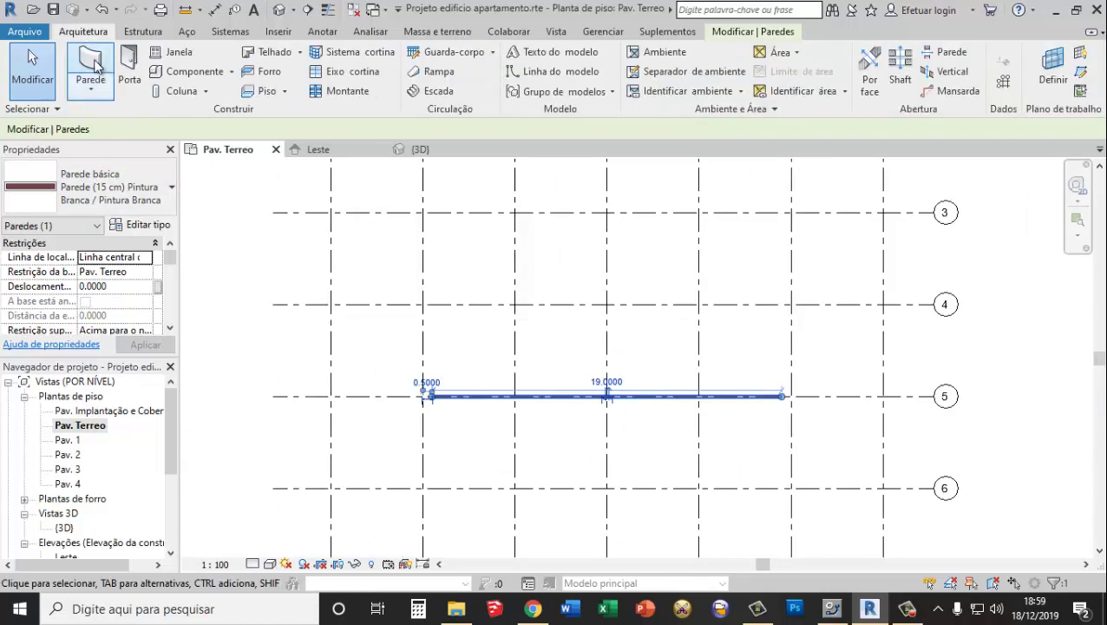
left_click(91, 56)
scroll(420, 388, "up", 1)
scroll(428, 405, "up", 2)
left_click(425, 406)
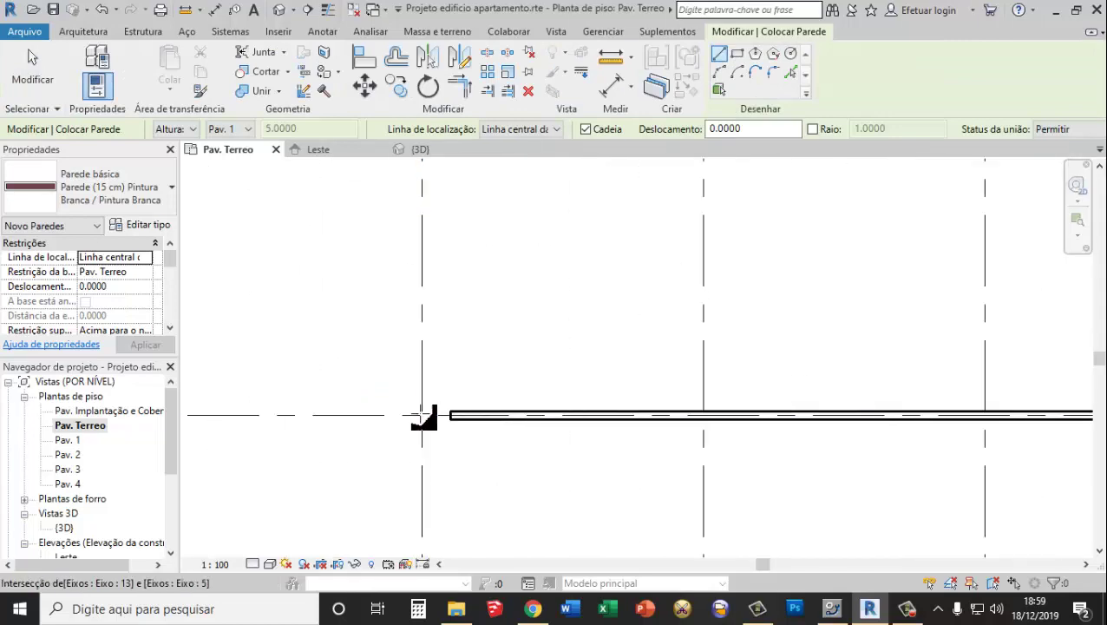
scroll(423, 278, "down", 2)
scroll(421, 269, "down", 3)
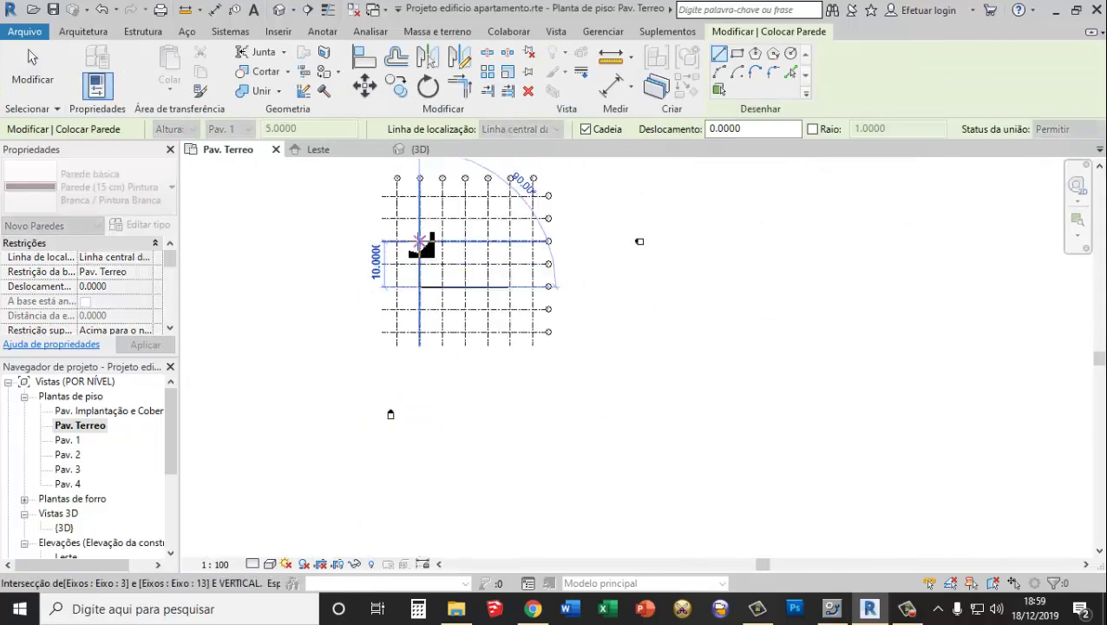
left_click(421, 242)
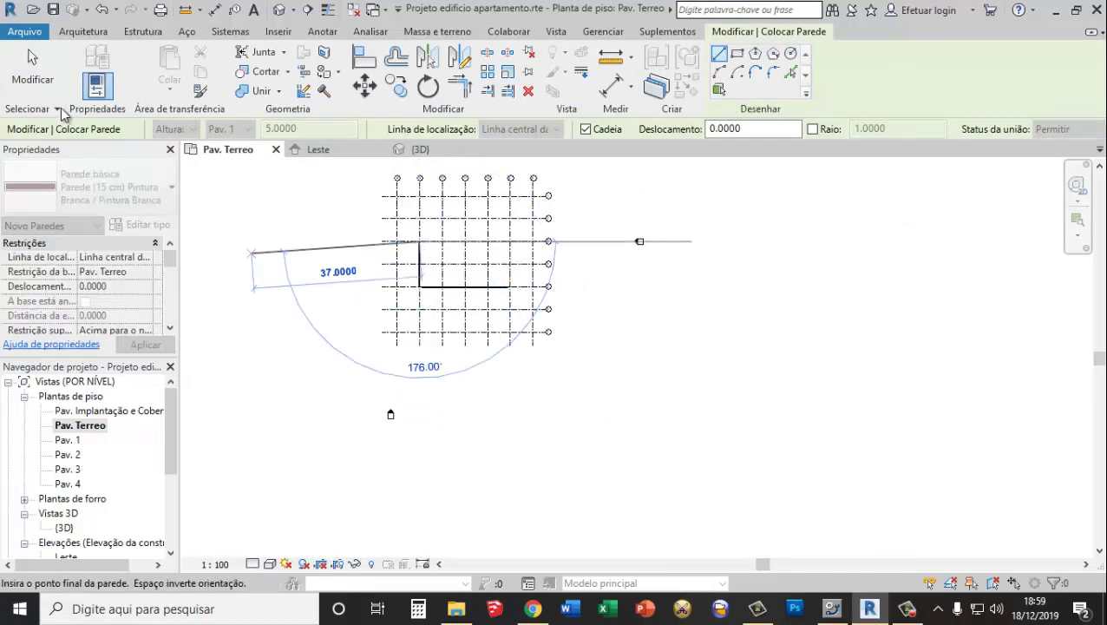
left_click(47, 78)
scroll(467, 284, "up", 2)
scroll(455, 282, "up", 3)
scroll(365, 291, "up", 2)
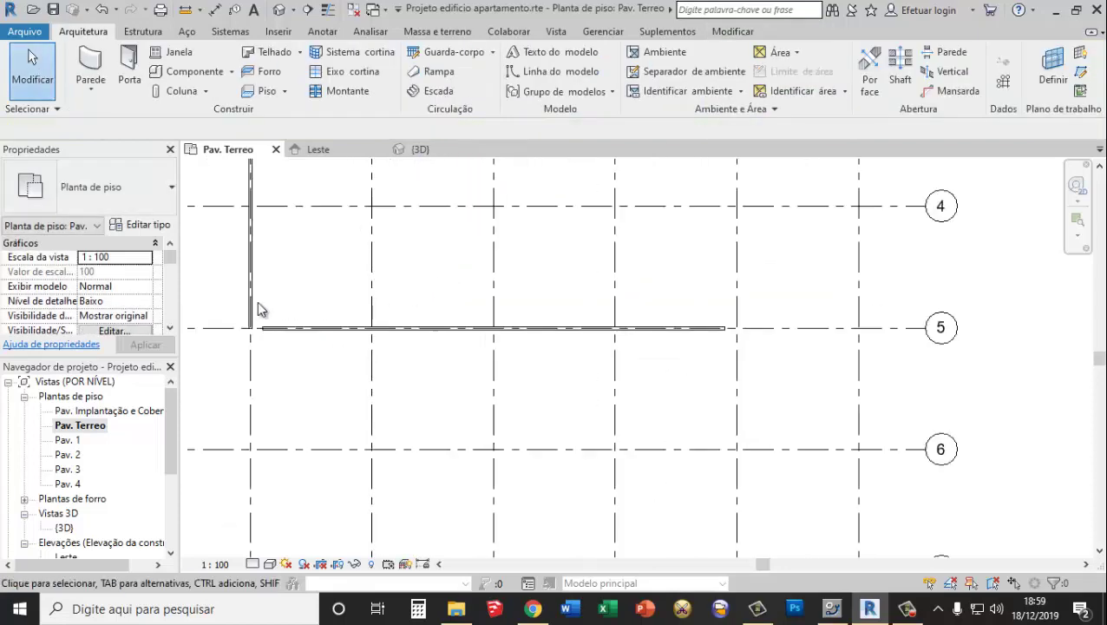
left_click(253, 302)
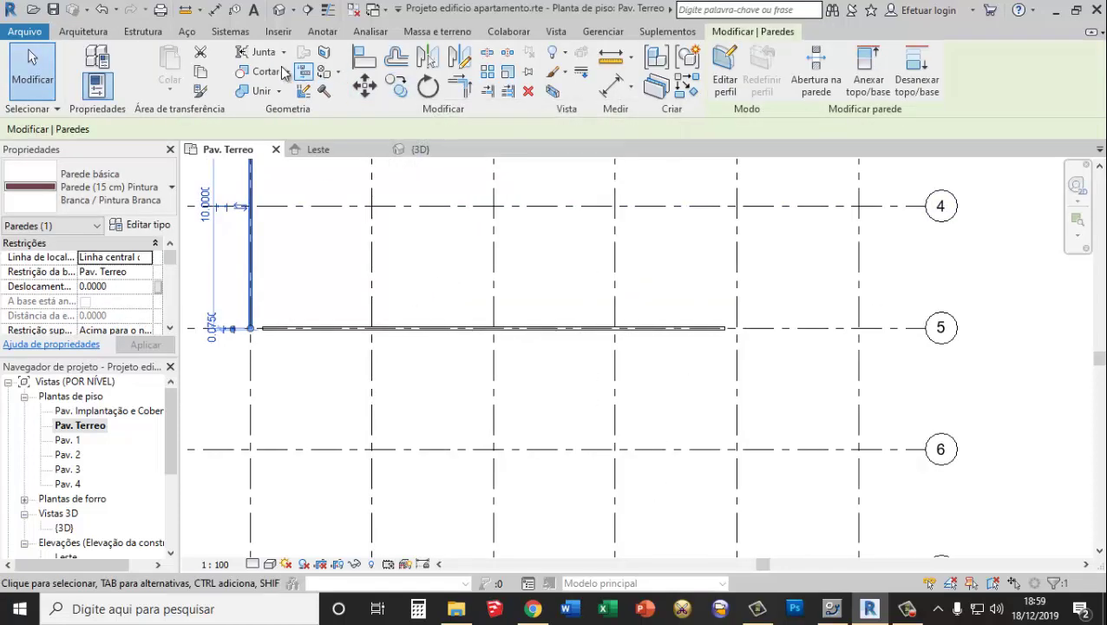
Draw a matching 10.0 vertical wall up from the right end of the grid-5 wall
left_click(84, 32)
left_click(92, 54)
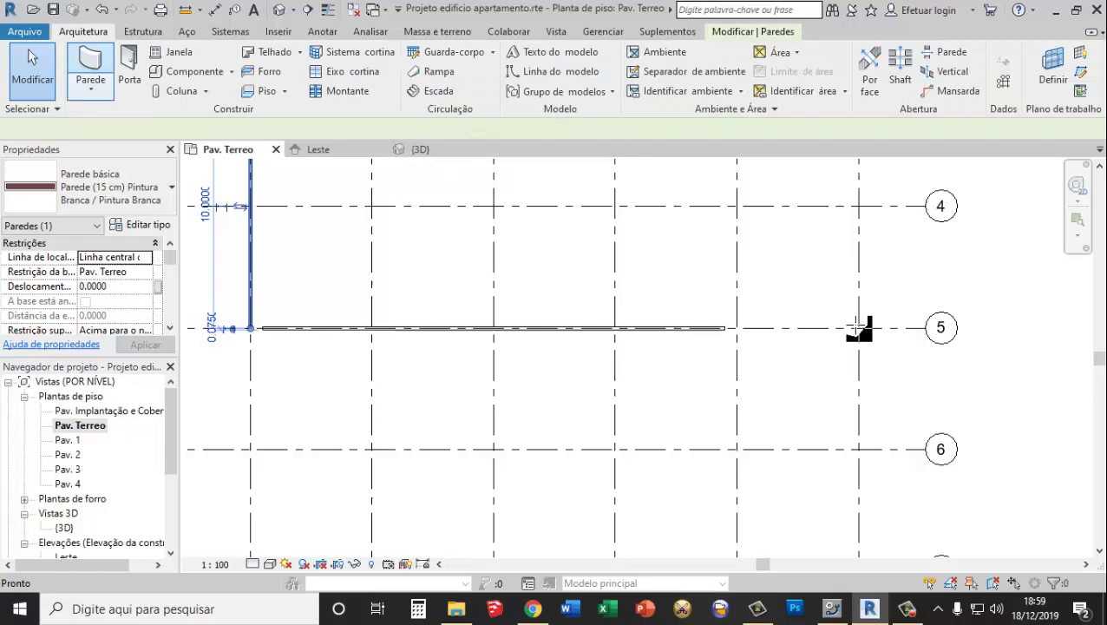
left_click(738, 327)
scroll(738, 326, "down", 3)
scroll(737, 286, "down", 1)
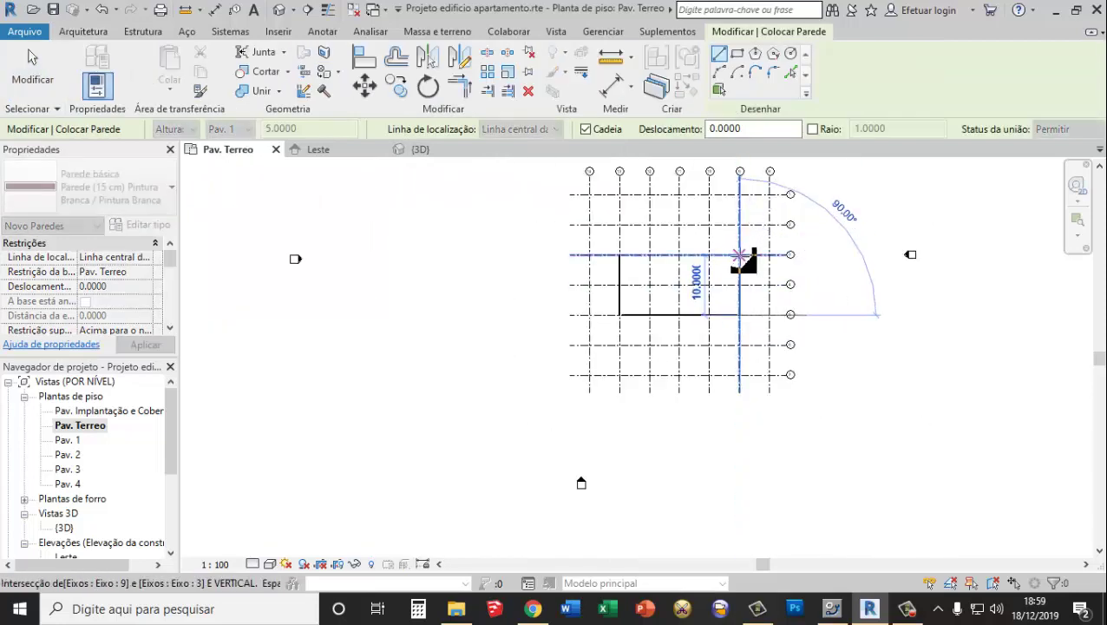
left_click(33, 69)
scroll(710, 300, "up", 1)
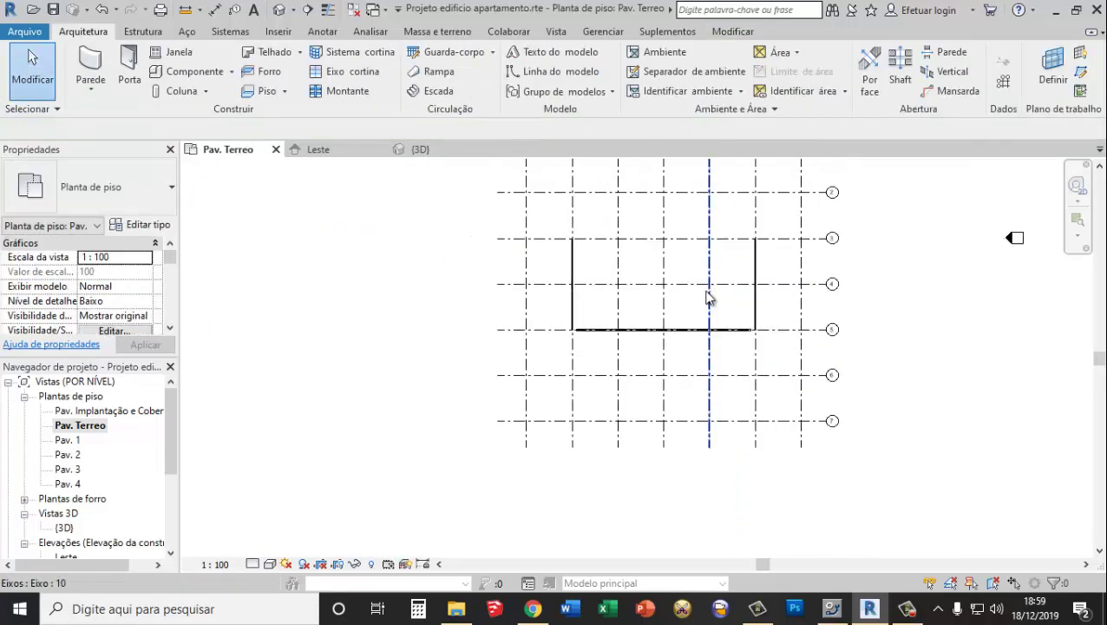
scroll(712, 304, "down", 1)
scroll(705, 309, "up", 3)
scroll(774, 358, "up", 2)
scroll(798, 376, "up", 2)
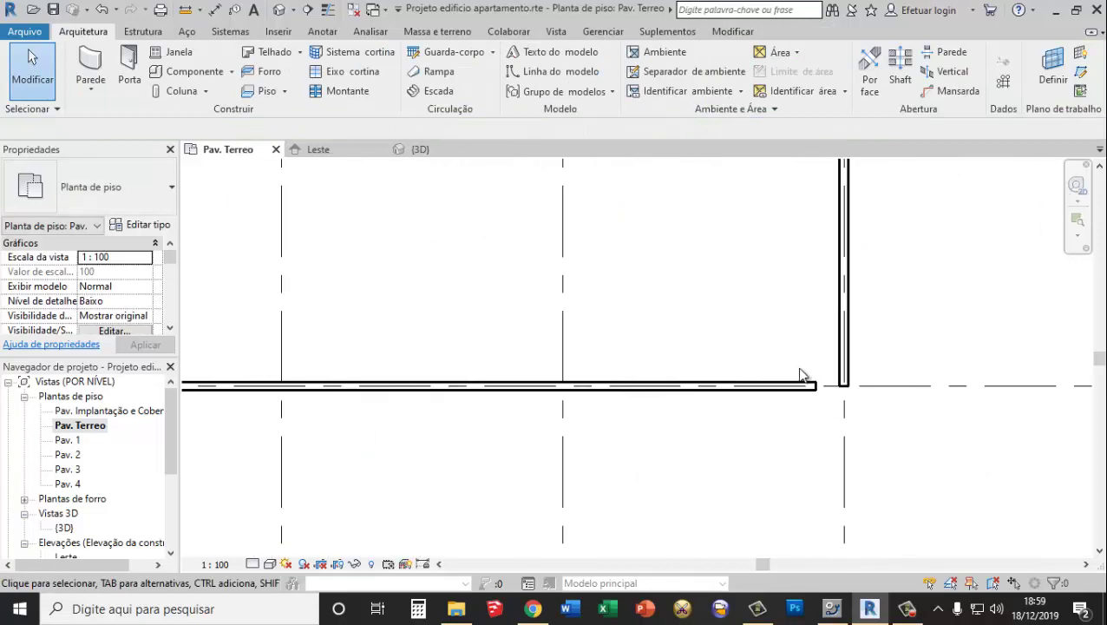
left_click(819, 388)
scroll(565, 266, "down", 1)
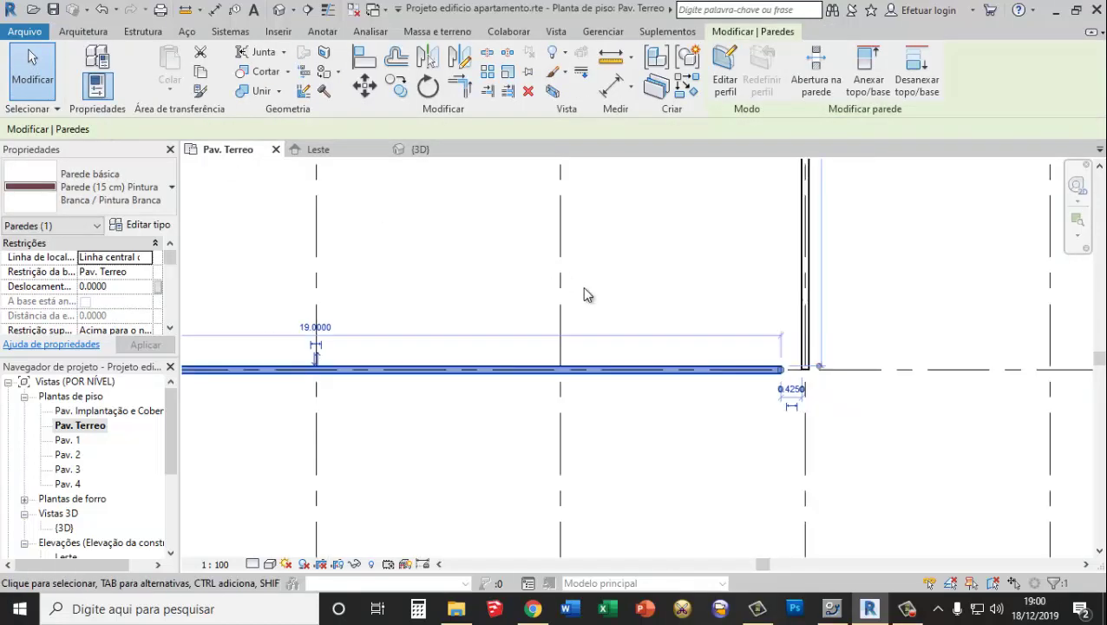
scroll(746, 295, "down", 1)
scroll(773, 256, "down", 1)
scroll(768, 272, "down", 1)
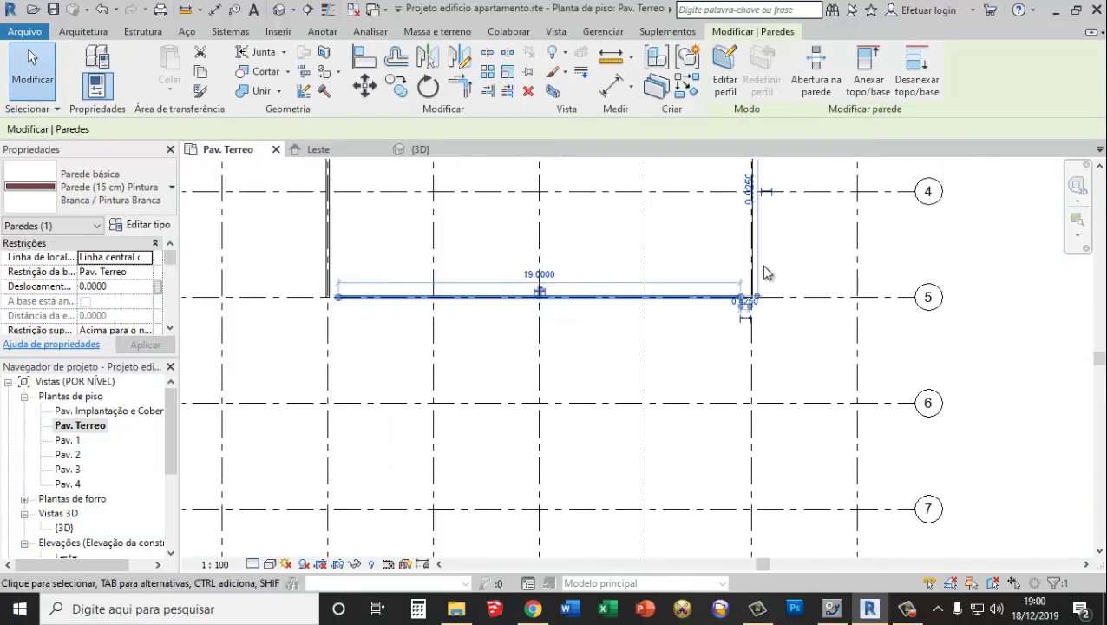
key("Escape")
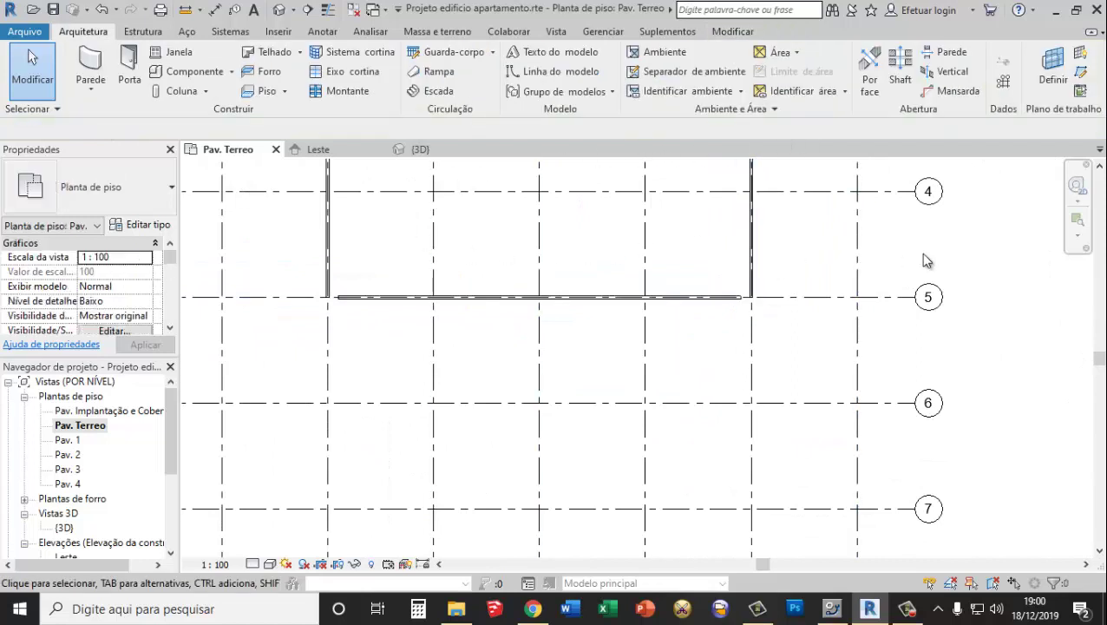
Add horizontal grid 17 across the plan and set it 1.0000 above grid 5
left_click(1004, 82)
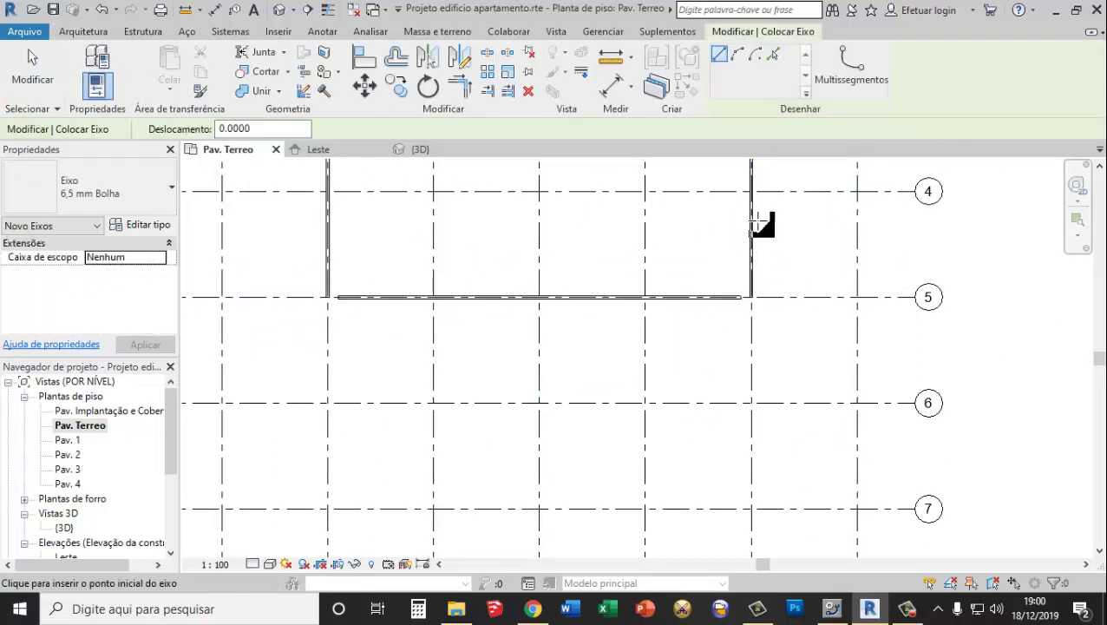
left_click(292, 260)
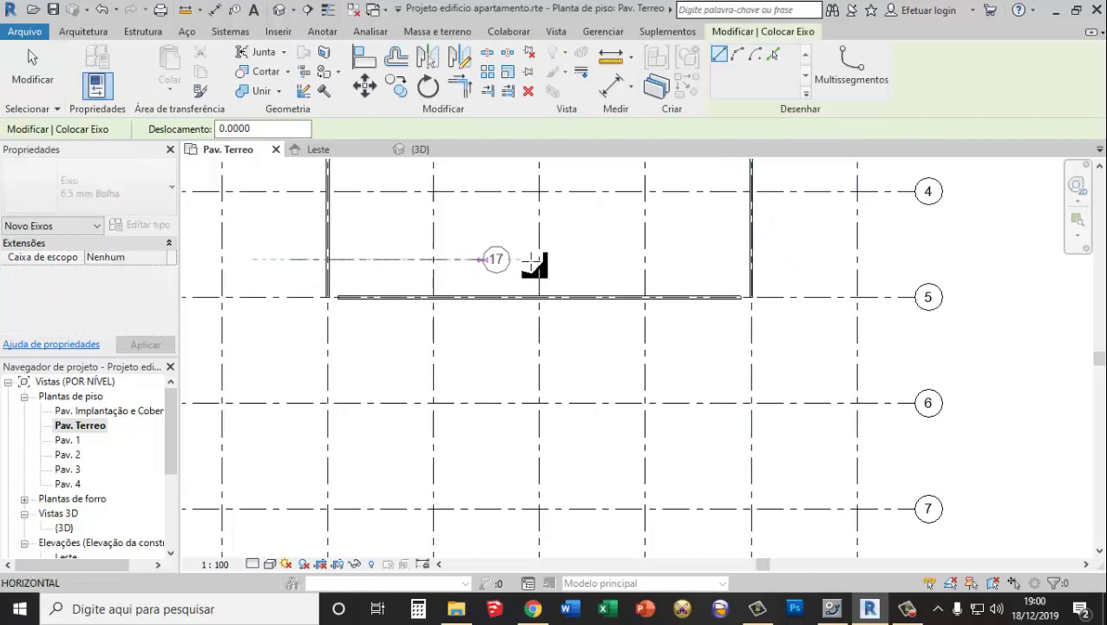
left_click(915, 259)
key("Escape")
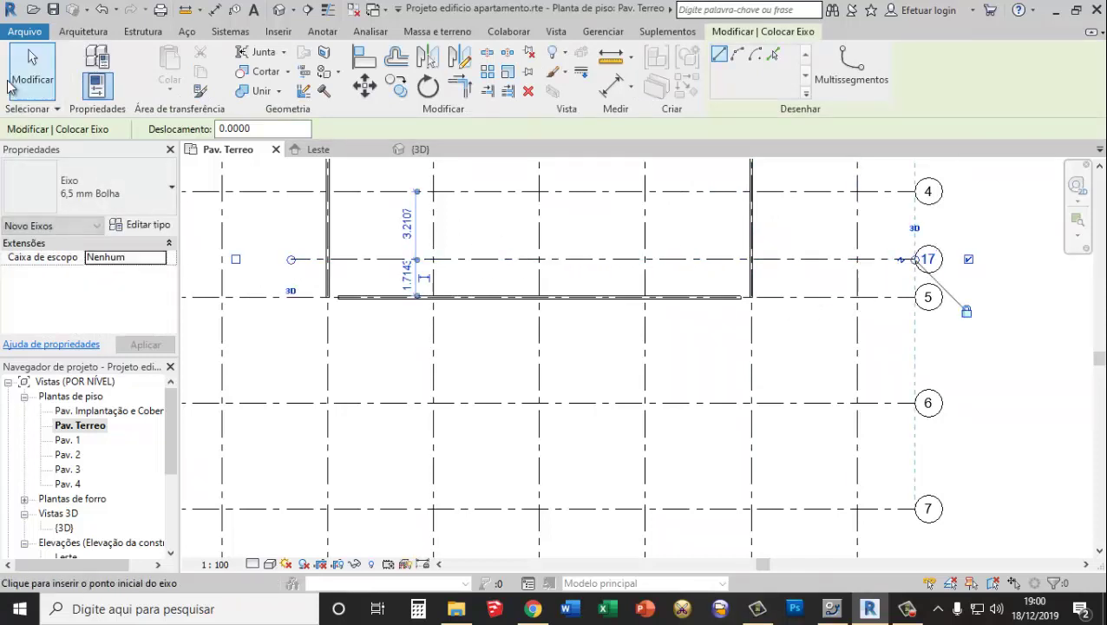
key("Escape")
scroll(295, 208, "up", 2)
scroll(341, 253, "up", 3)
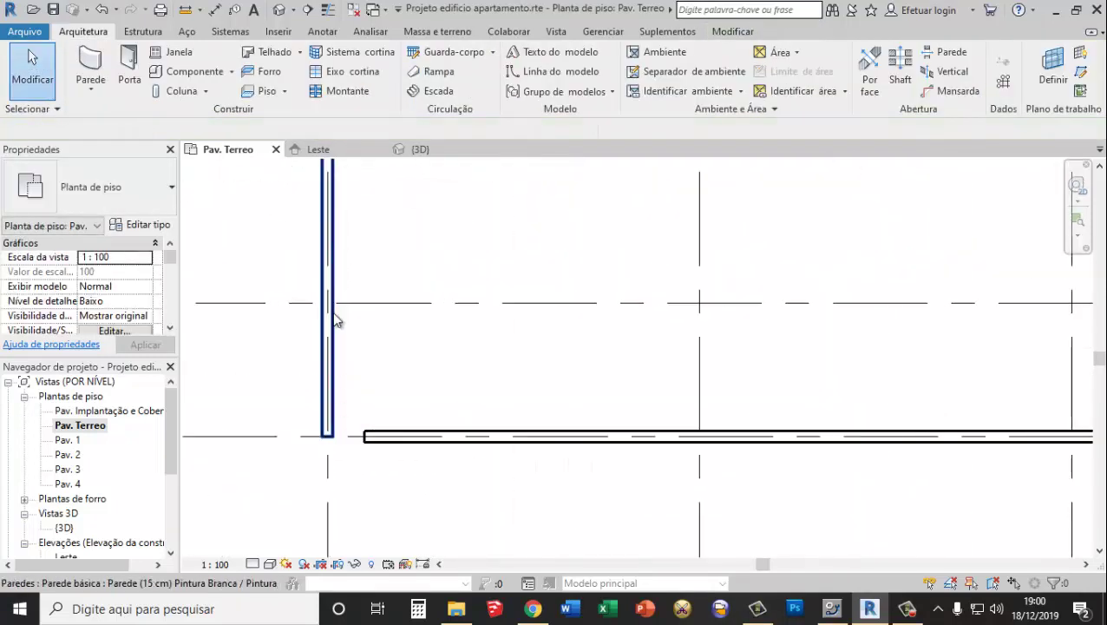
left_click(371, 305)
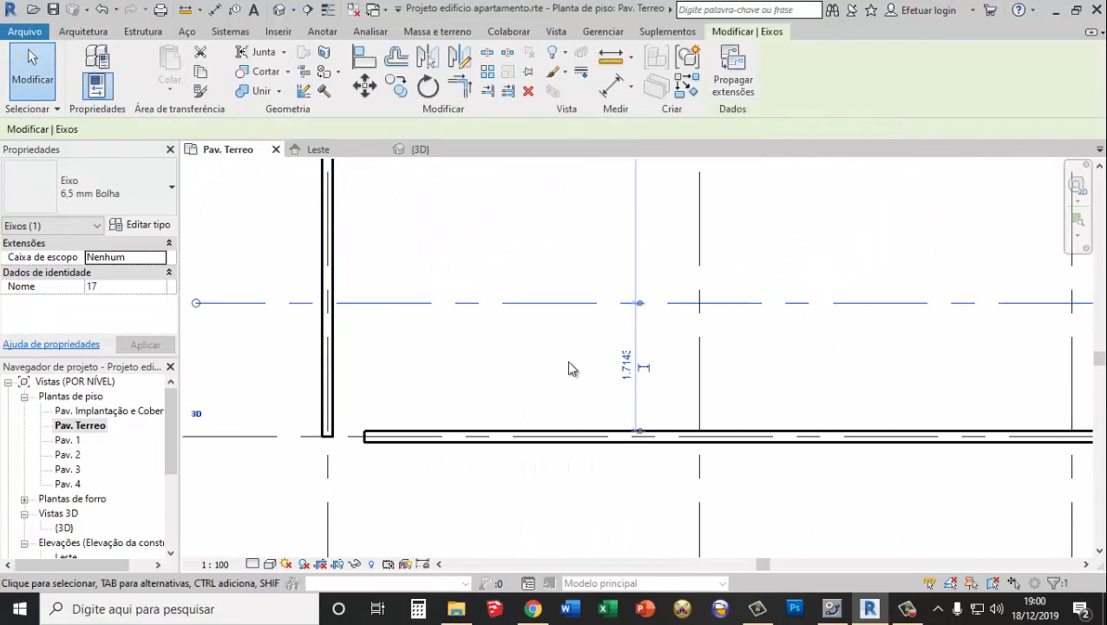
left_click(623, 368)
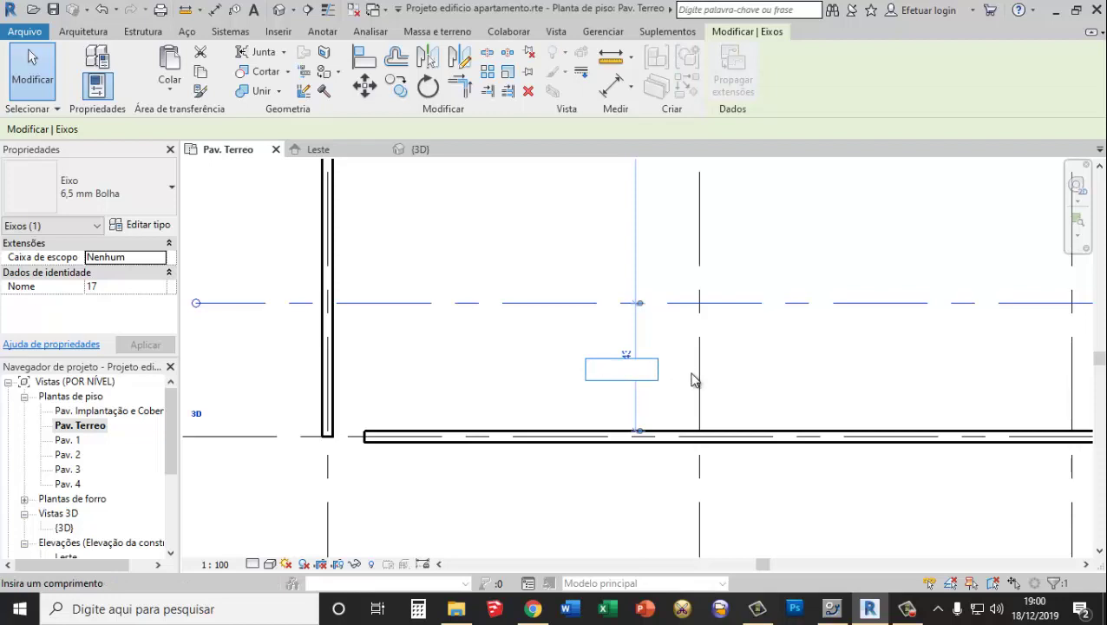
type("1")
key("Return")
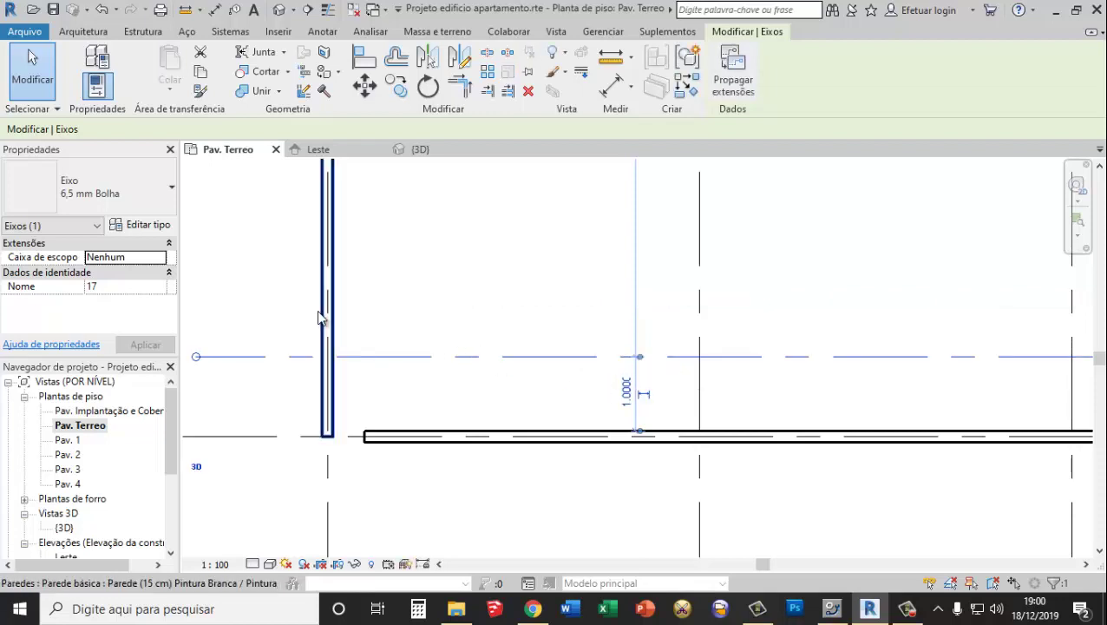
Move the left vertical wall's bottom end up onto grid 17
left_click(331, 348)
scroll(333, 391, "up", 2)
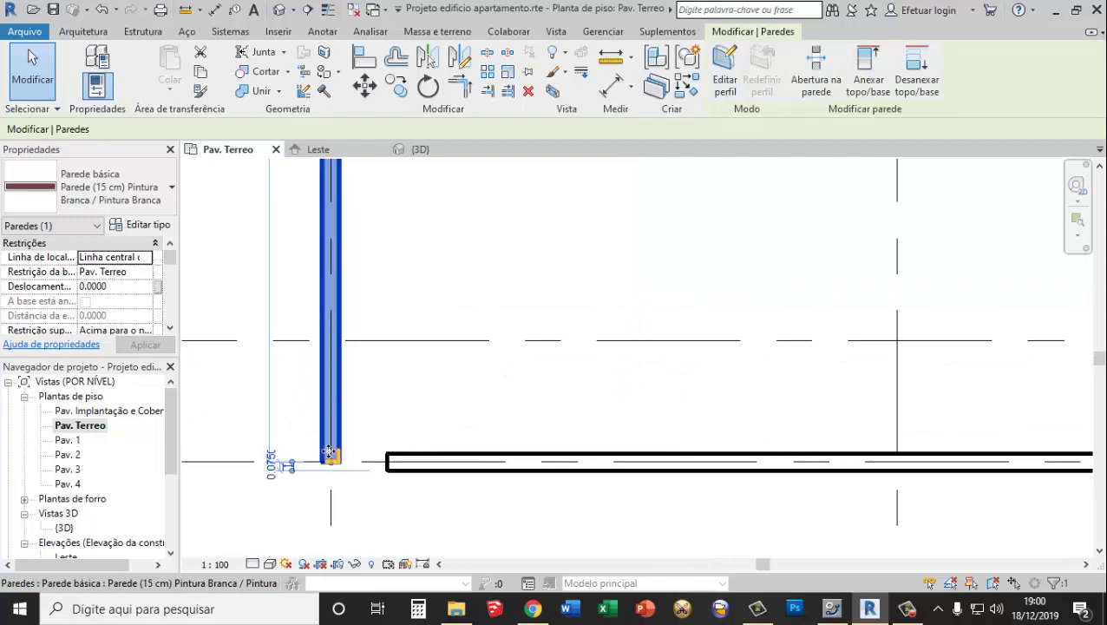
left_click_drag(330, 452, 336, 346)
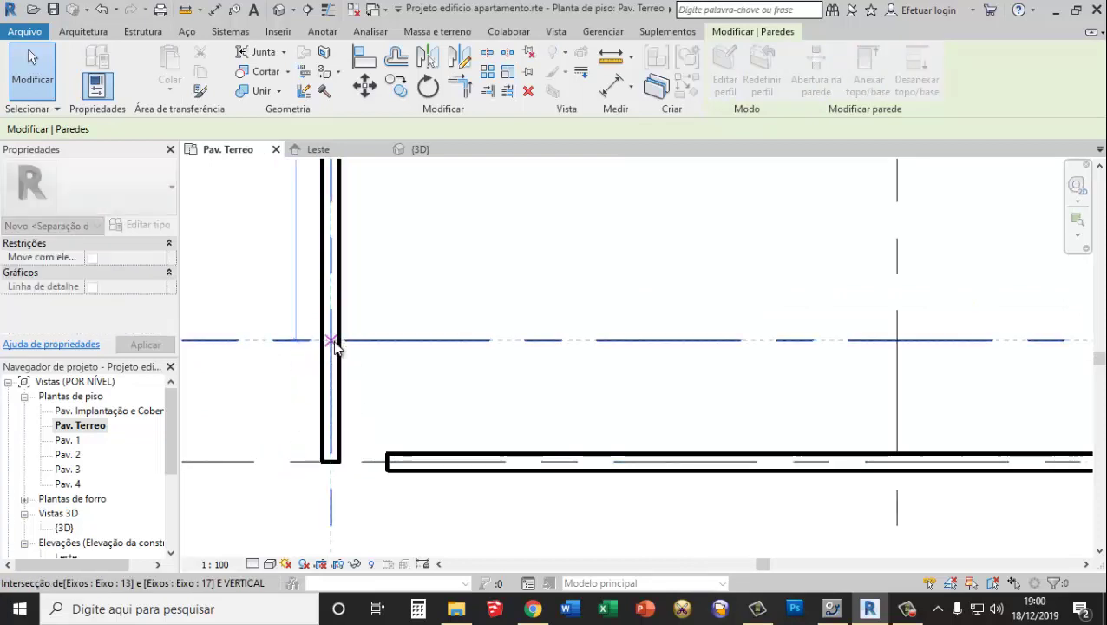
left_click(426, 393)
scroll(372, 309, "down", 2)
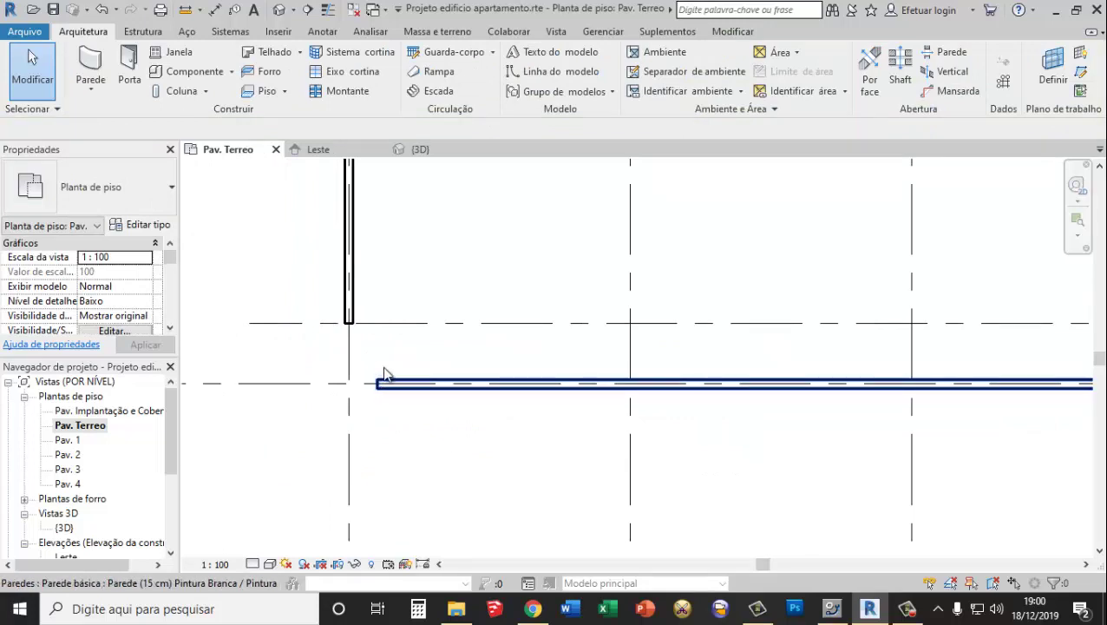
scroll(384, 374, "down", 2)
scroll(583, 348, "down", 1)
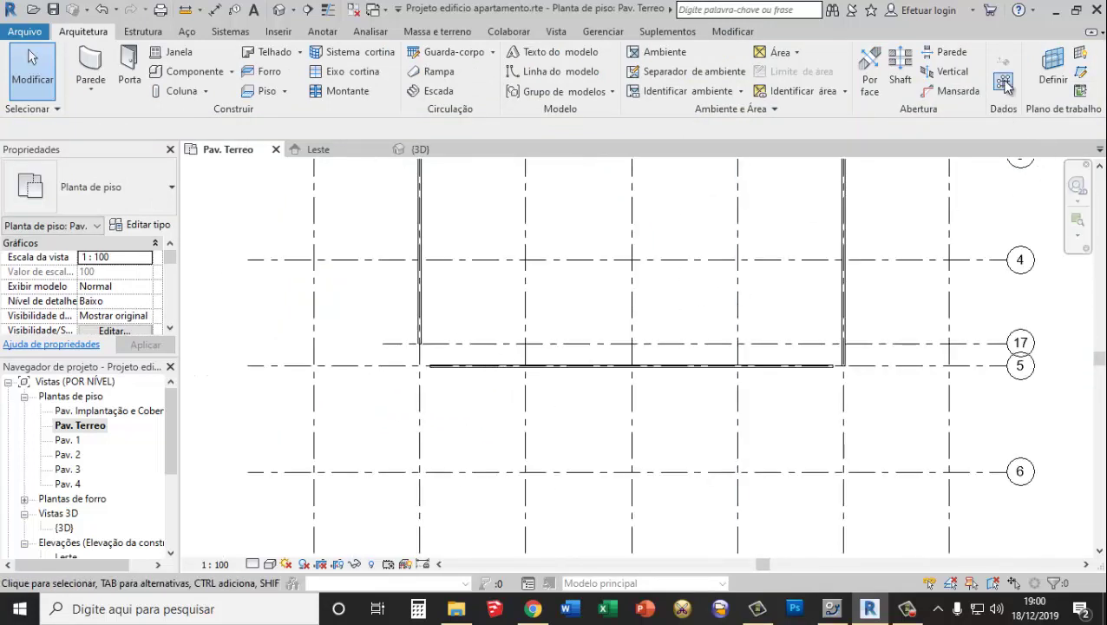
Add vertical grid 18 near the lower-left corner and adjust its offset distance
left_click(1005, 82)
left_click(435, 381)
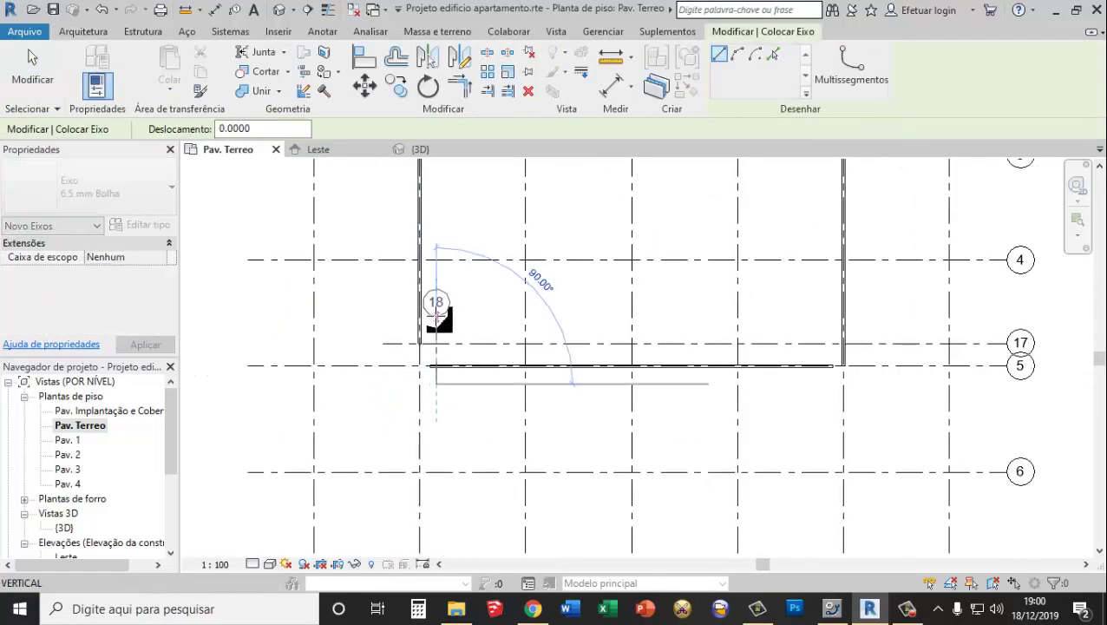
left_click(436, 314)
scroll(434, 345, "up", 1)
scroll(434, 344, "up", 2)
left_click(30, 59)
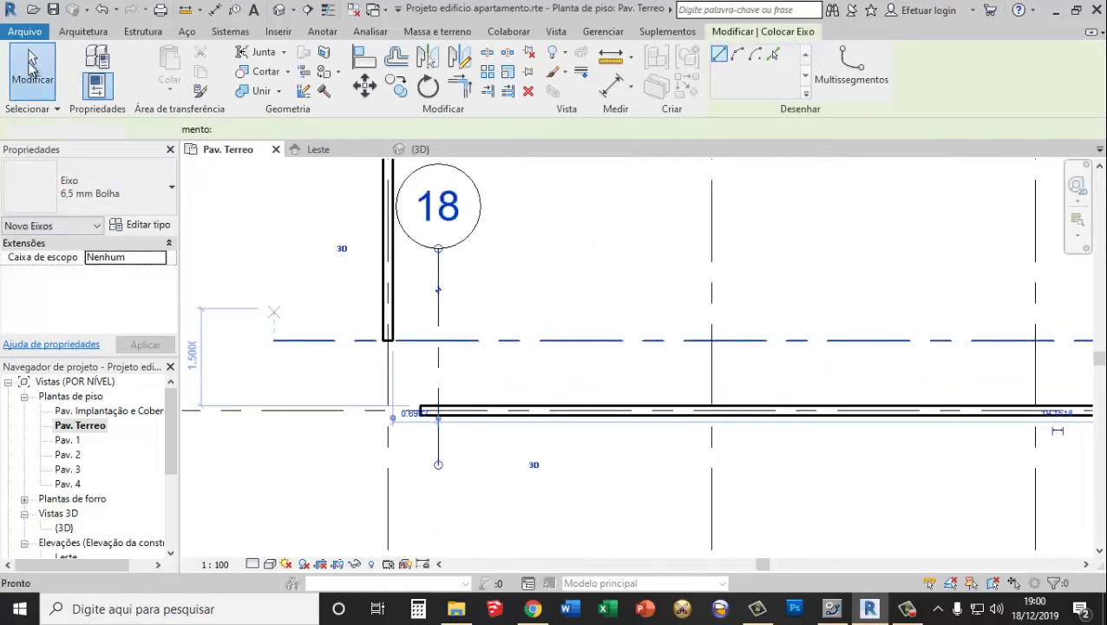
left_click(437, 304)
left_click(415, 414)
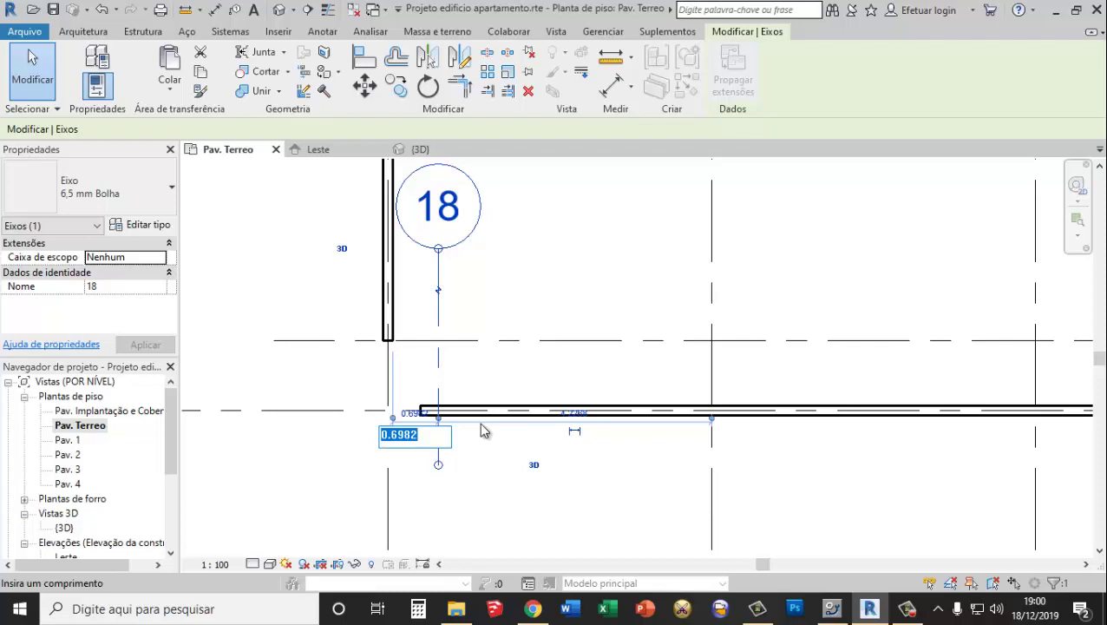
key("Escape")
Pull the bottom wall's left end onto grid 18
left_click(460, 407)
scroll(438, 412, "up", 2)
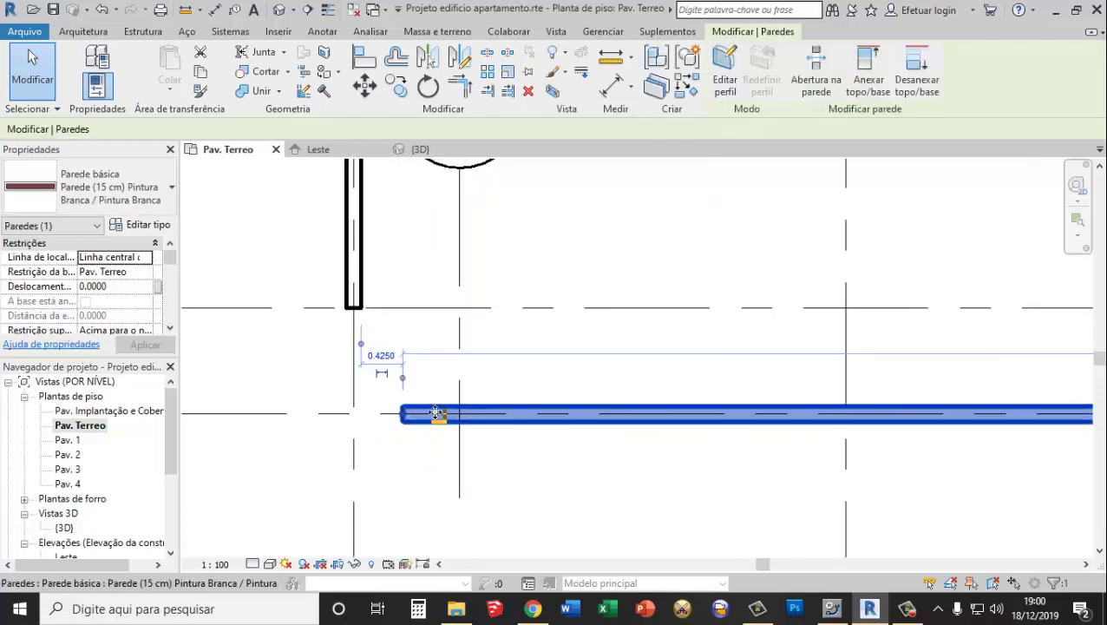
left_click_drag(400, 414, 460, 414)
scroll(438, 408, "up", 1)
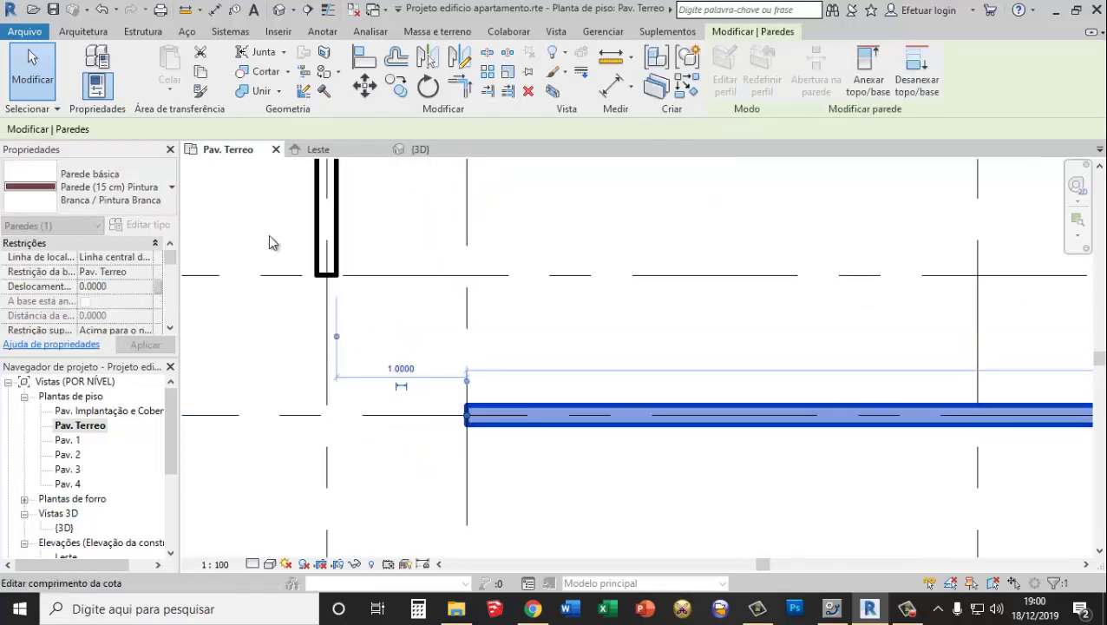
Draw a diagonal wall from the left wall's end to the bottom wall's end, chamfering the corner
left_click(83, 31)
left_click(91, 66)
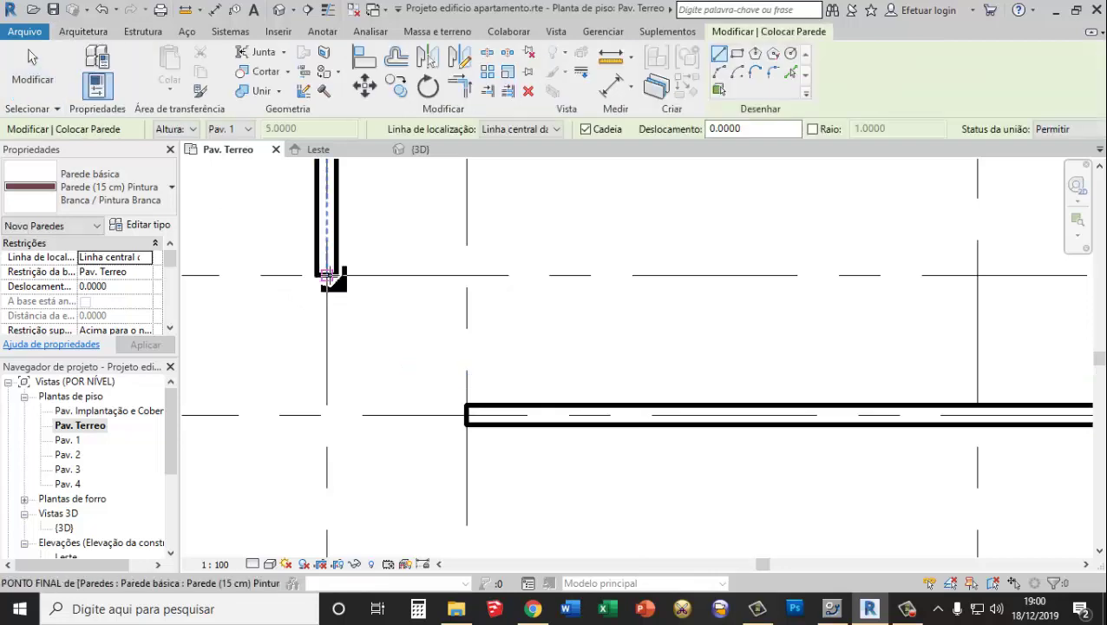
left_click(328, 276)
left_click(467, 409)
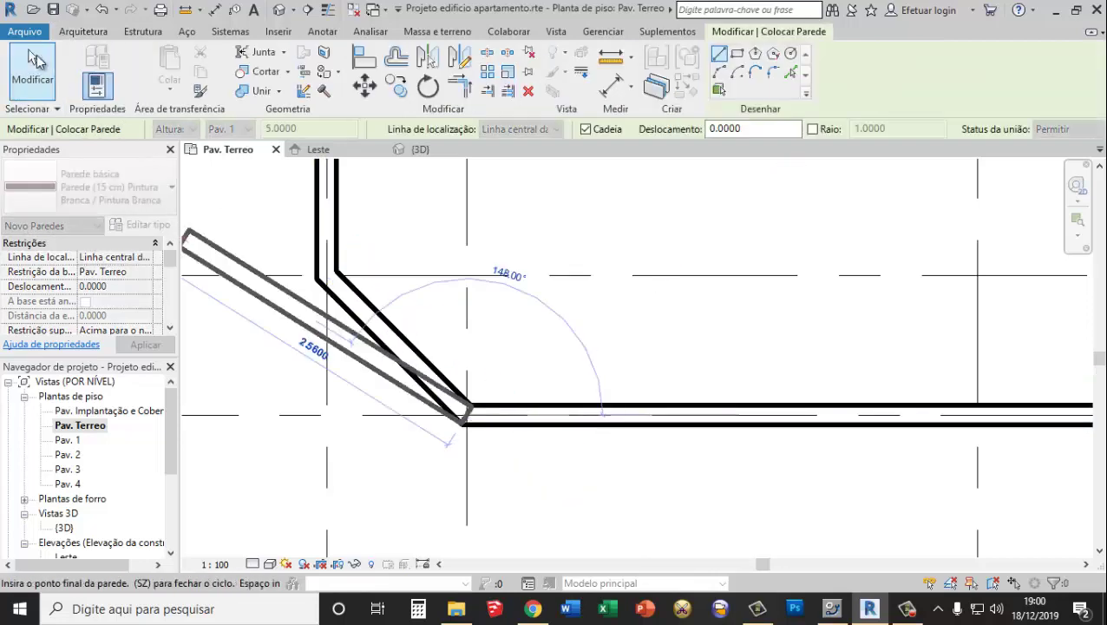
left_click(35, 59)
scroll(339, 335, "down", 5)
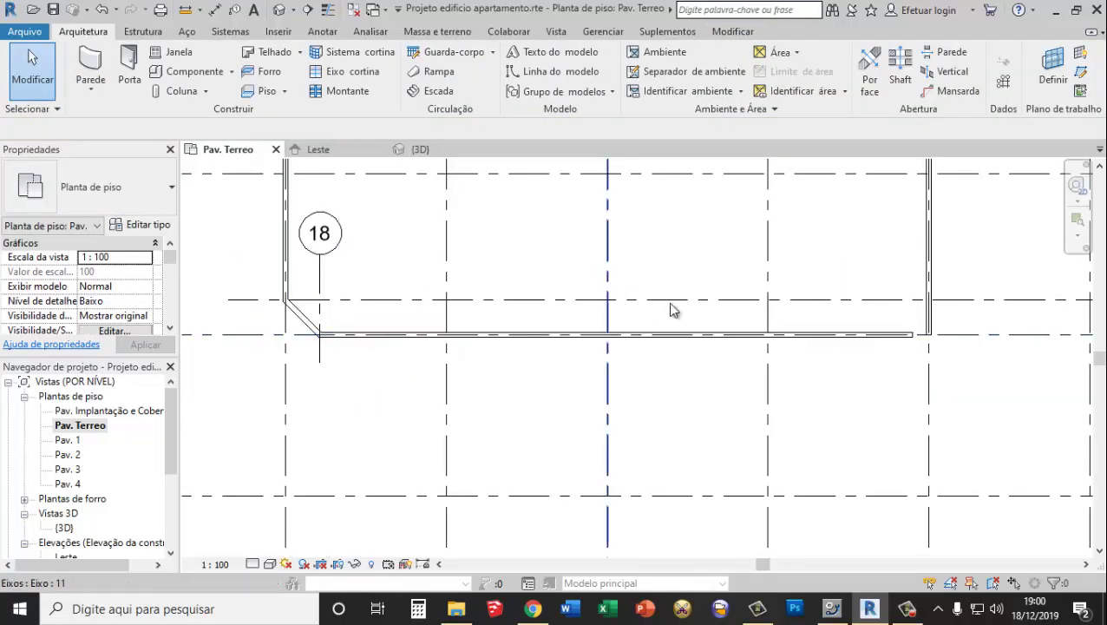
Move grid 18 to the right corner, 1 unit inside the right-hand grid
left_click(328, 276)
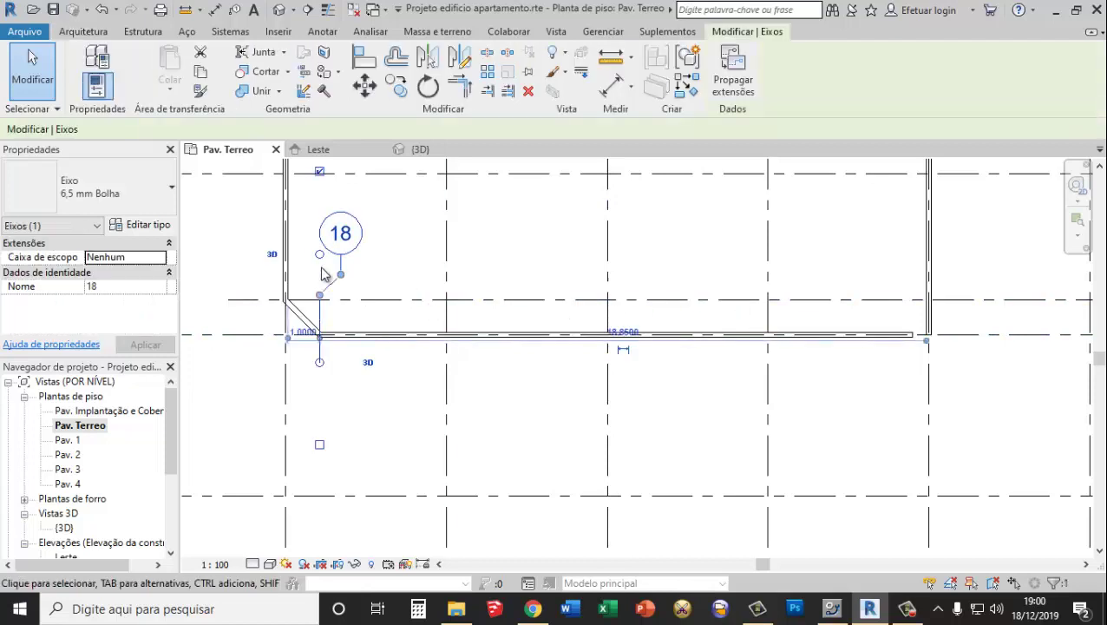
left_click_drag(326, 271, 344, 279)
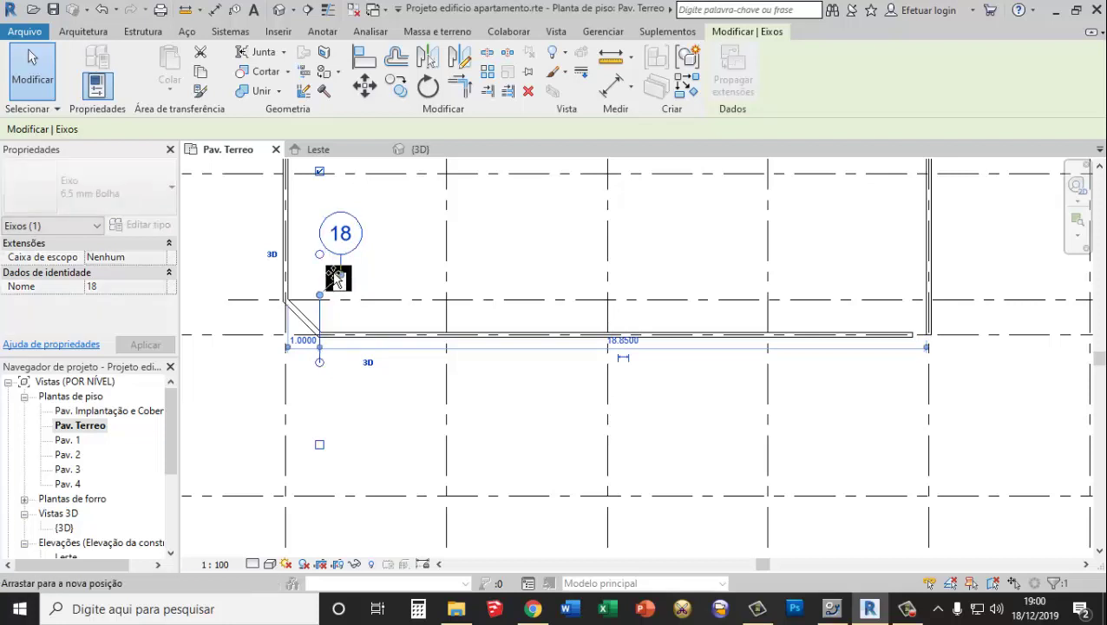
mouse_move(335, 274)
left_mouse_down()
mouse_move(323, 293)
mouse_move(865, 299)
mouse_move(903, 314)
left_mouse_up()
scroll(907, 334, "up", 3)
scroll(910, 339, "up", 2)
left_click(908, 339)
type("1")
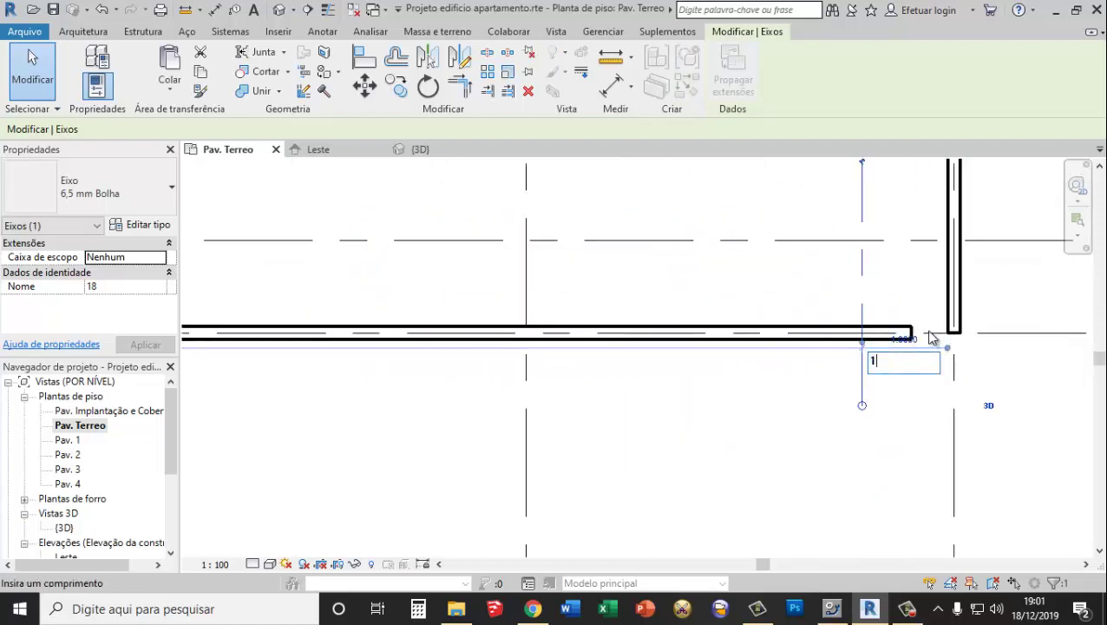
key("Return")
left_click(872, 335)
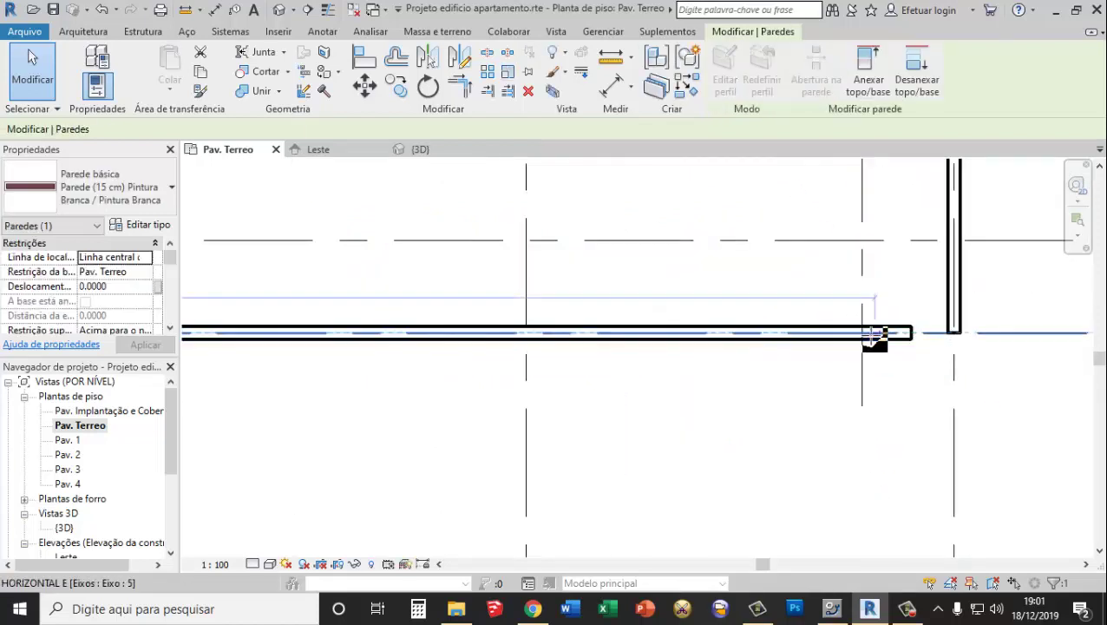
Trim the bottom wall's right end to grid 18 and shorten the right wall to 1 above the corner
left_click_drag(872, 334, 862, 334)
left_click(955, 278)
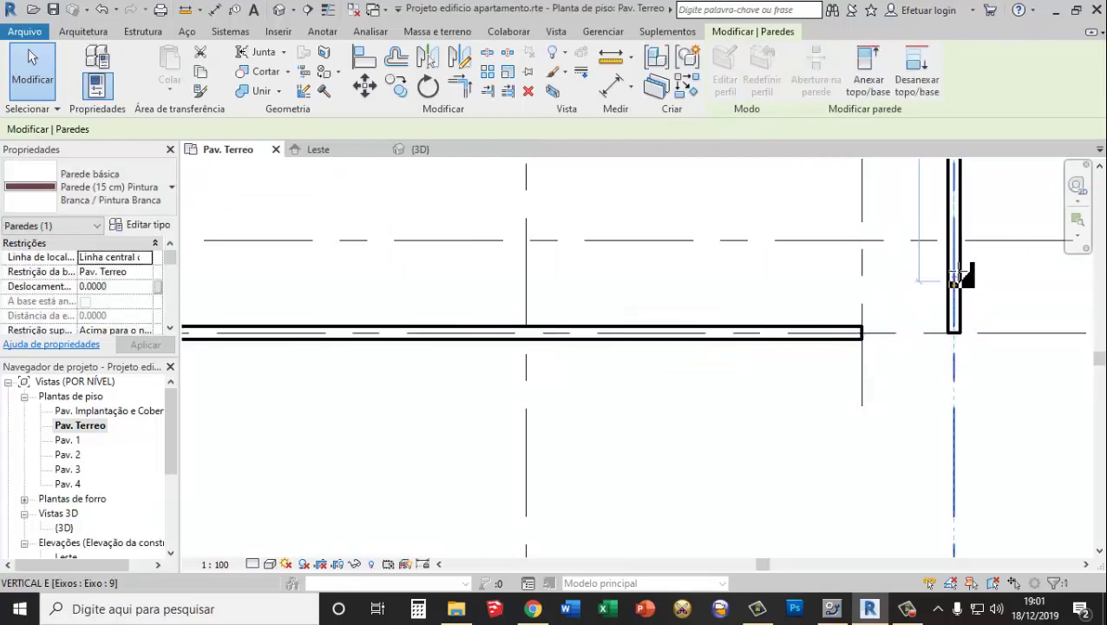
left_click_drag(962, 278, 963, 240)
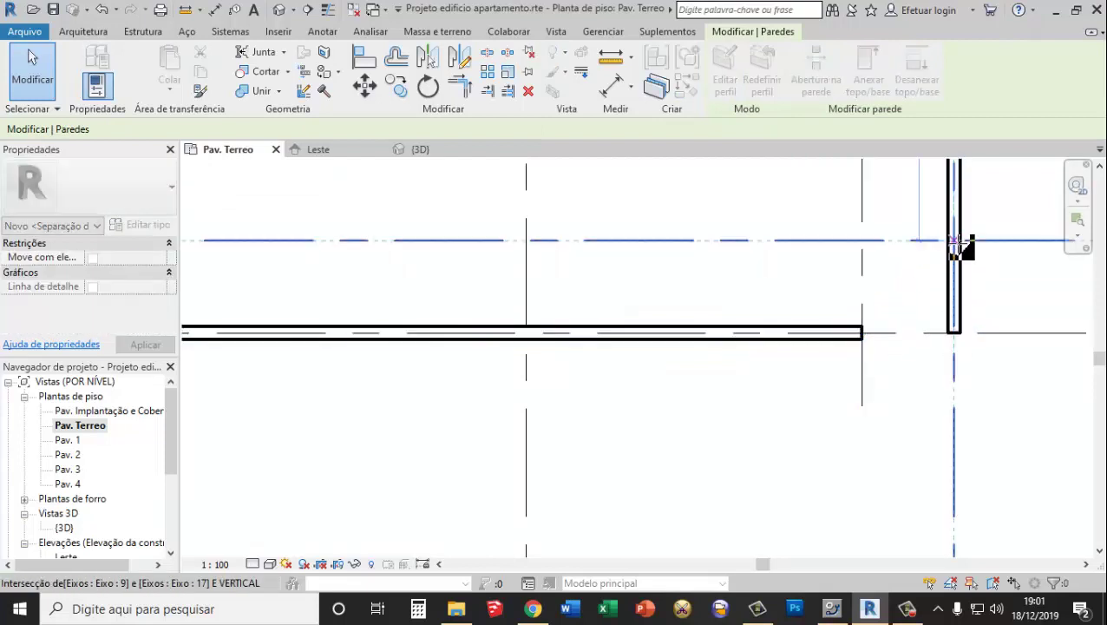
Draw a diagonal wall between the right and bottom wall ends, chamfering the lower-right corner
left_click(83, 31)
left_click(91, 69)
left_click(954, 239)
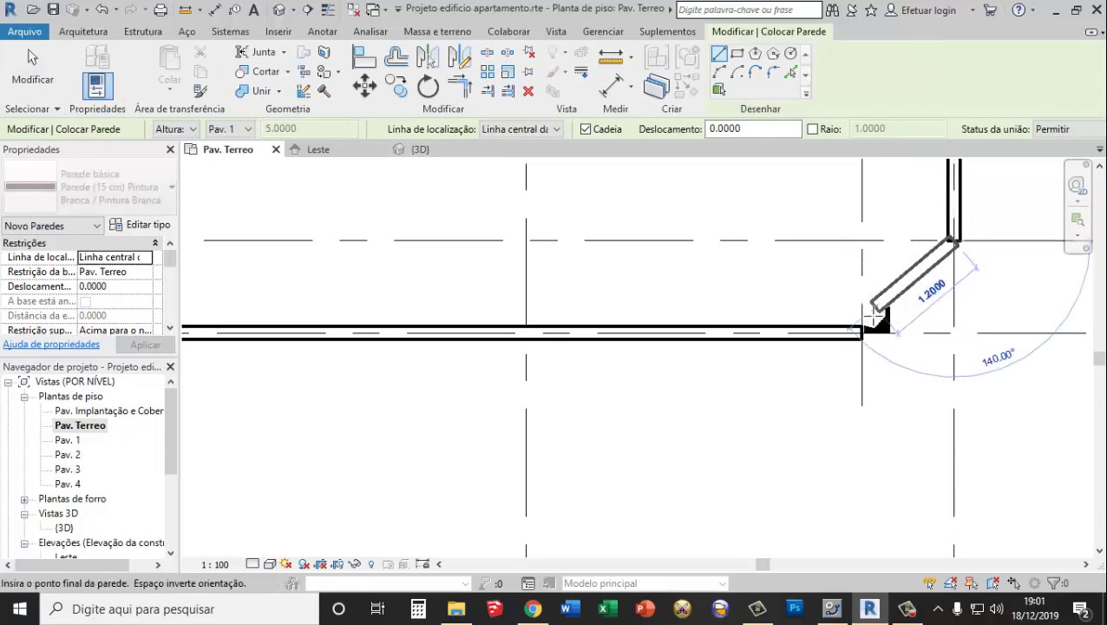
left_click(864, 334)
key("Escape")
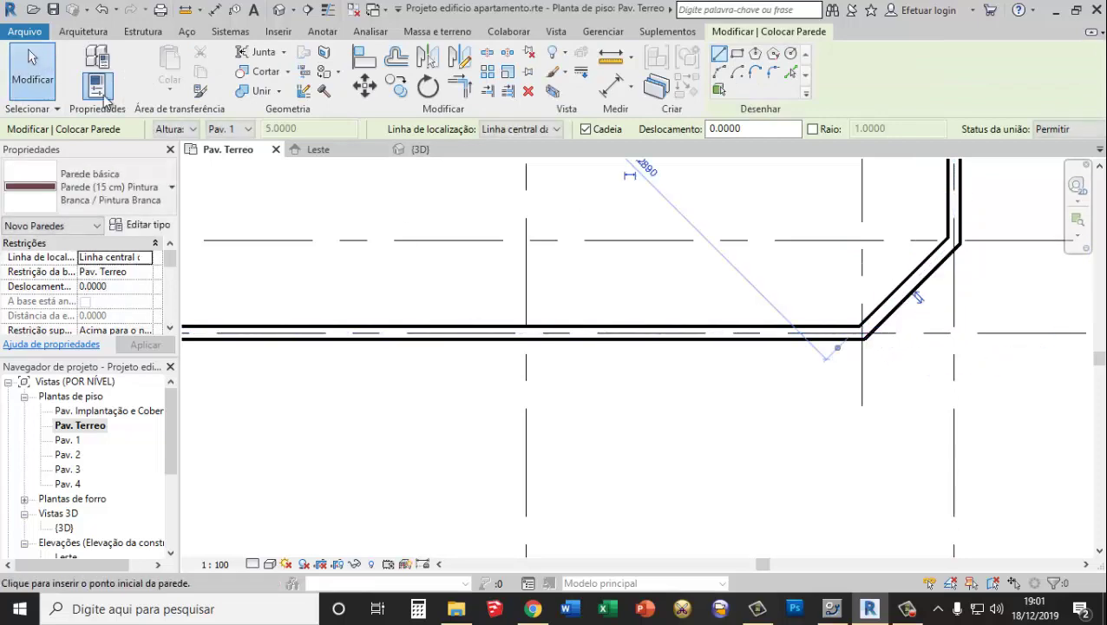
key("Escape")
scroll(584, 341, "down", 2)
scroll(595, 317, "down", 2)
Delete the helper grid lines 17 and 18
left_click(605, 314)
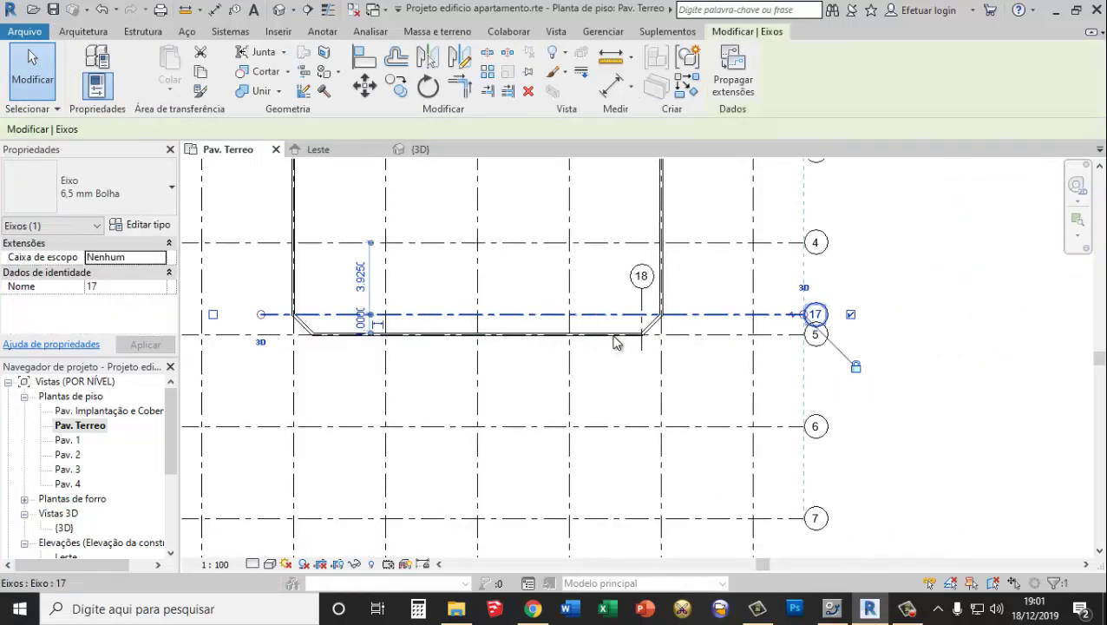
key("Delete")
left_click(641, 300)
key("Delete")
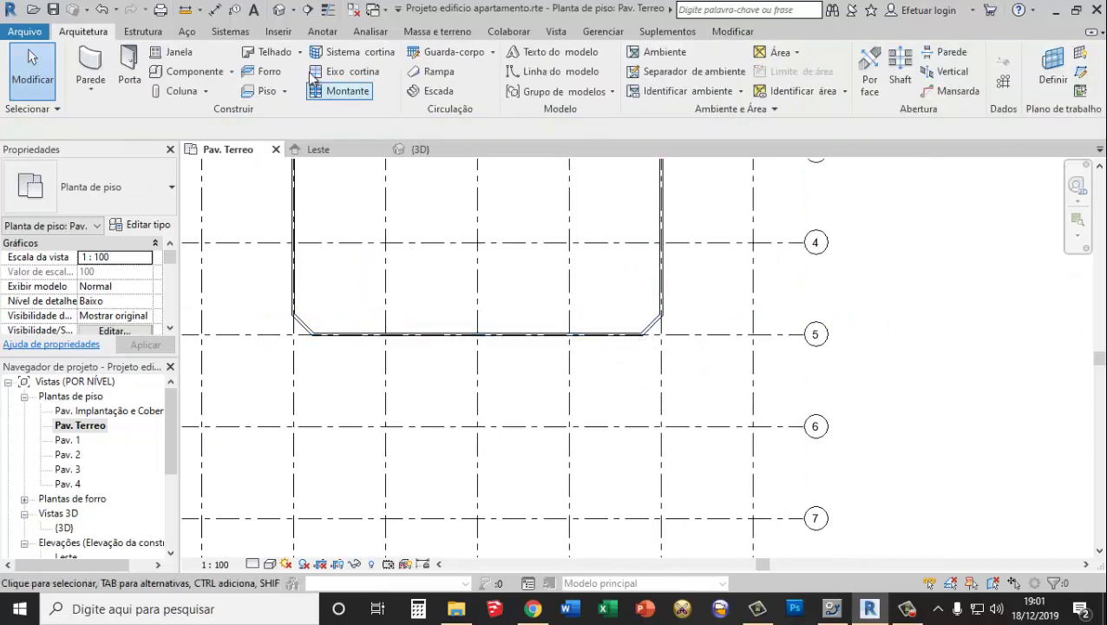
left_click(278, 12)
mouse_move(554, 459)
middle_mouse_down()
mouse_move(613, 445)
mouse_move(687, 451)
middle_mouse_up()
mouse_move(420, 435)
middle_mouse_down("shift")
mouse_move(388, 426)
mouse_move(673, 438)
mouse_move(772, 403)
mouse_move(559, 415)
middle_mouse_up("shift")
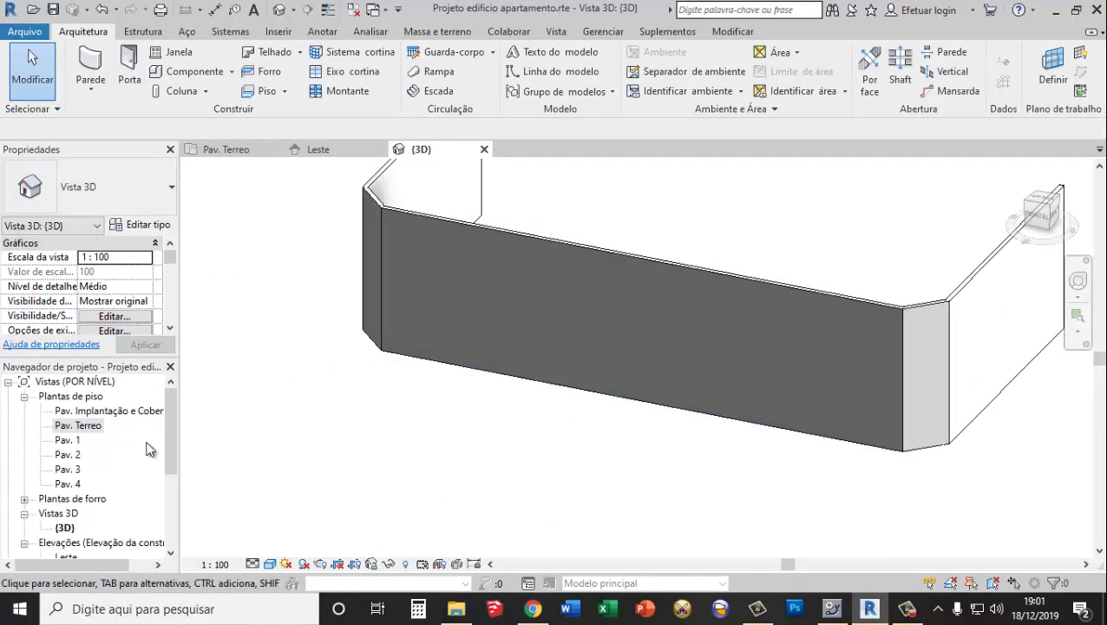
scroll(490, 369, "down", 3)
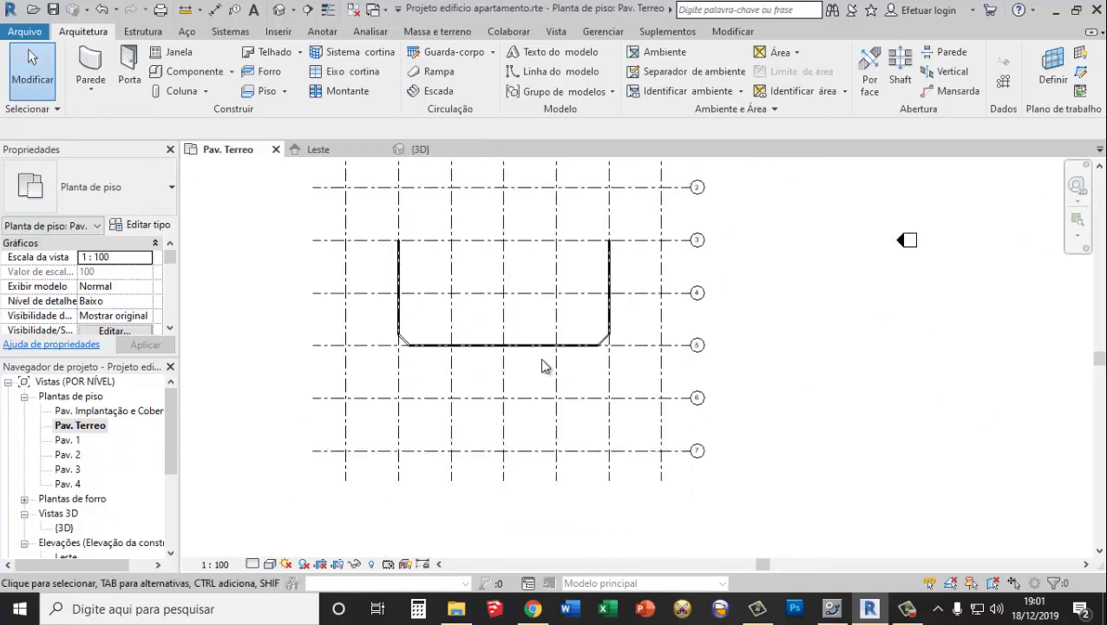
scroll(497, 251, "up", 1)
scroll(507, 304, "up", 2)
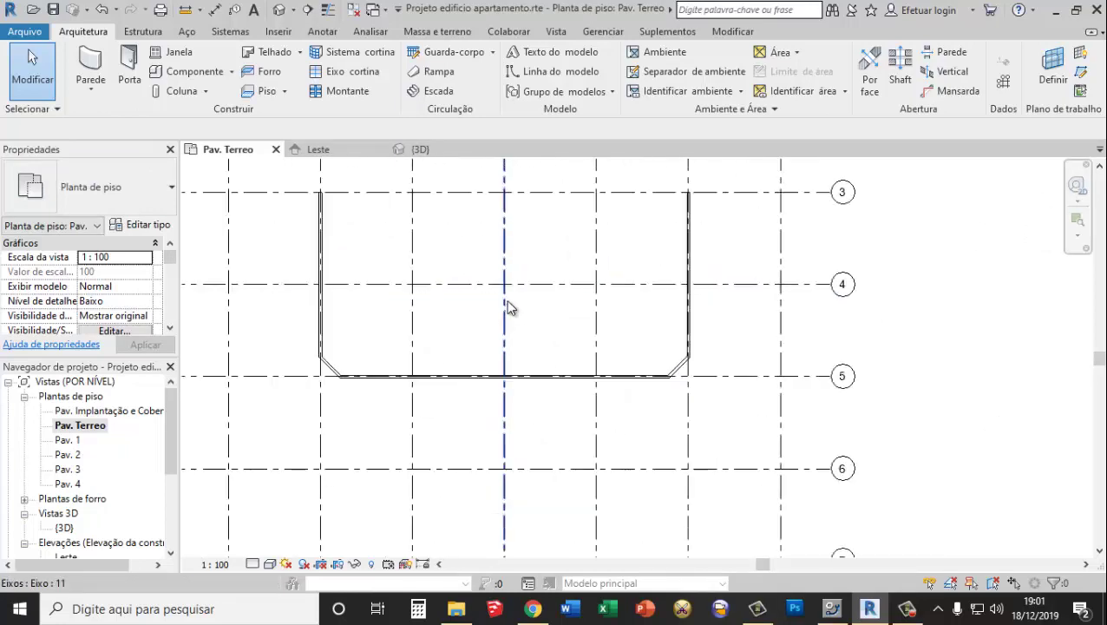
scroll(519, 308, "up", 2)
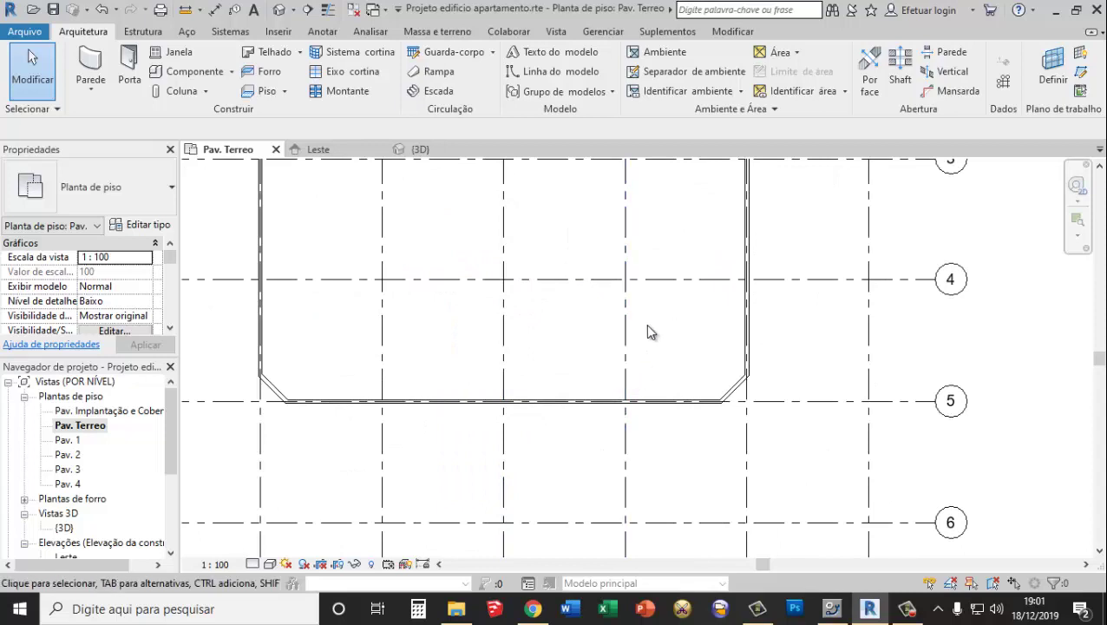
scroll(686, 406, "up", 1)
scroll(707, 401, "up", 2)
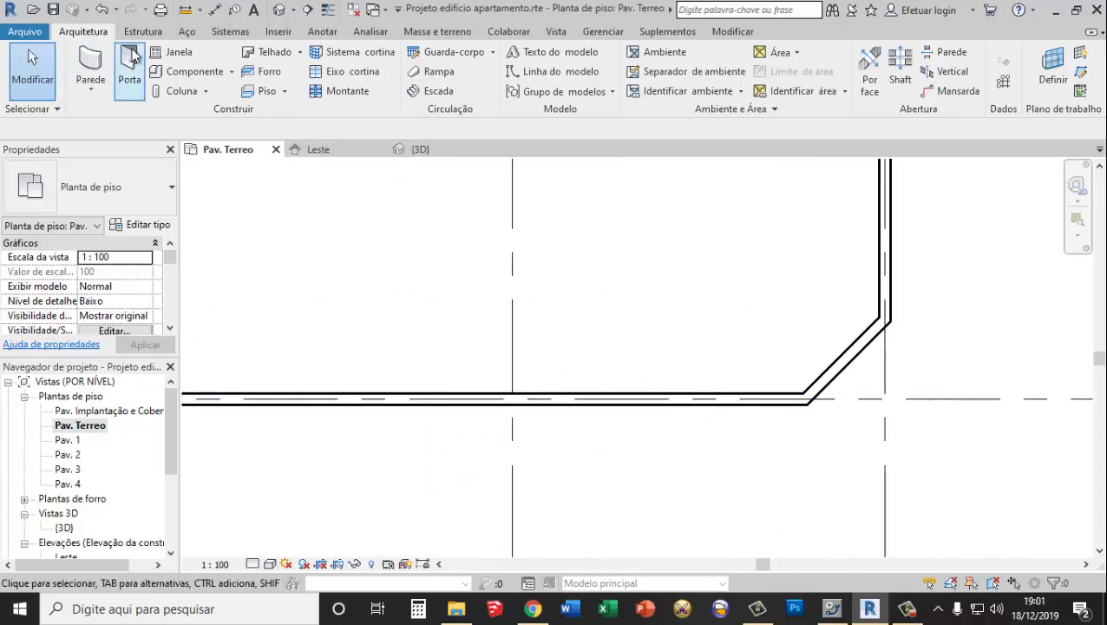
Align the bottom wall onto grid line 5 using Align
left_click(715, 396)
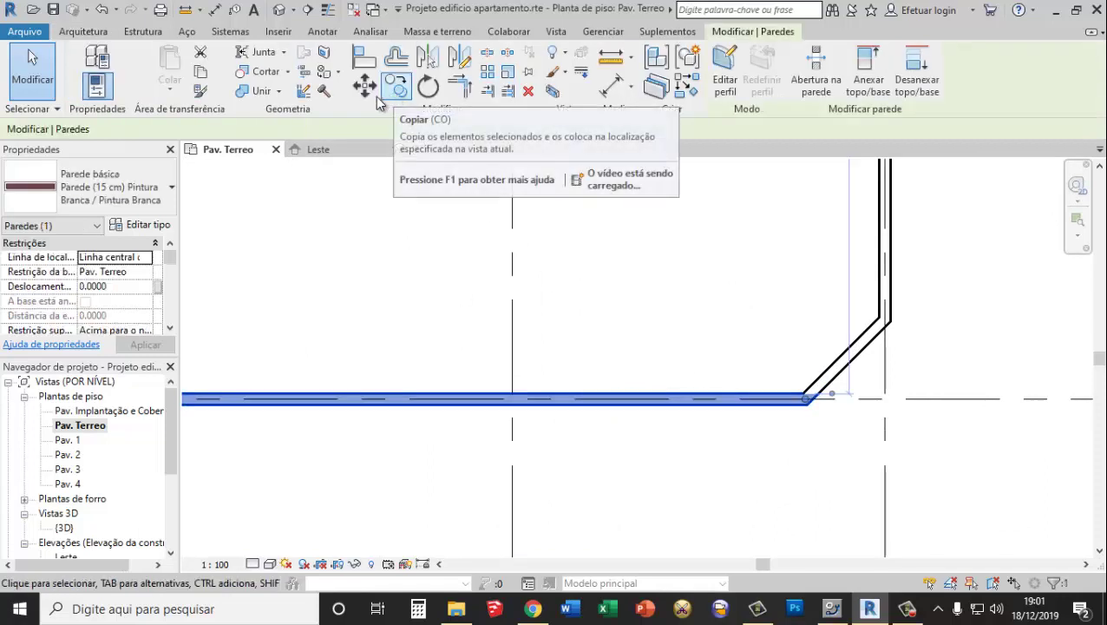
left_click(364, 58)
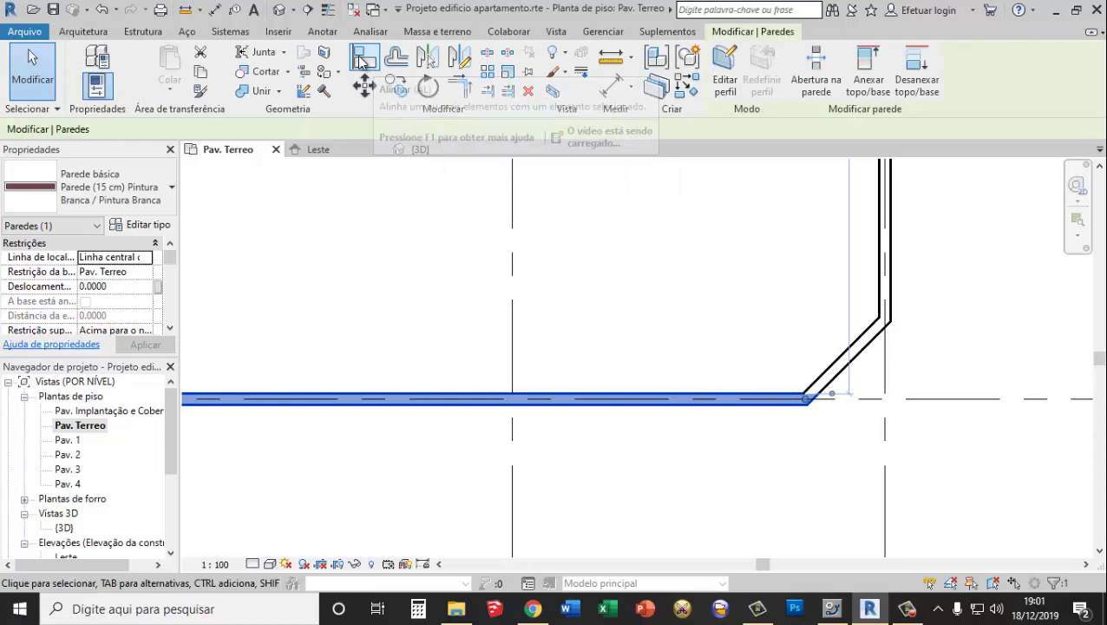
left_click(768, 394)
left_click(851, 402)
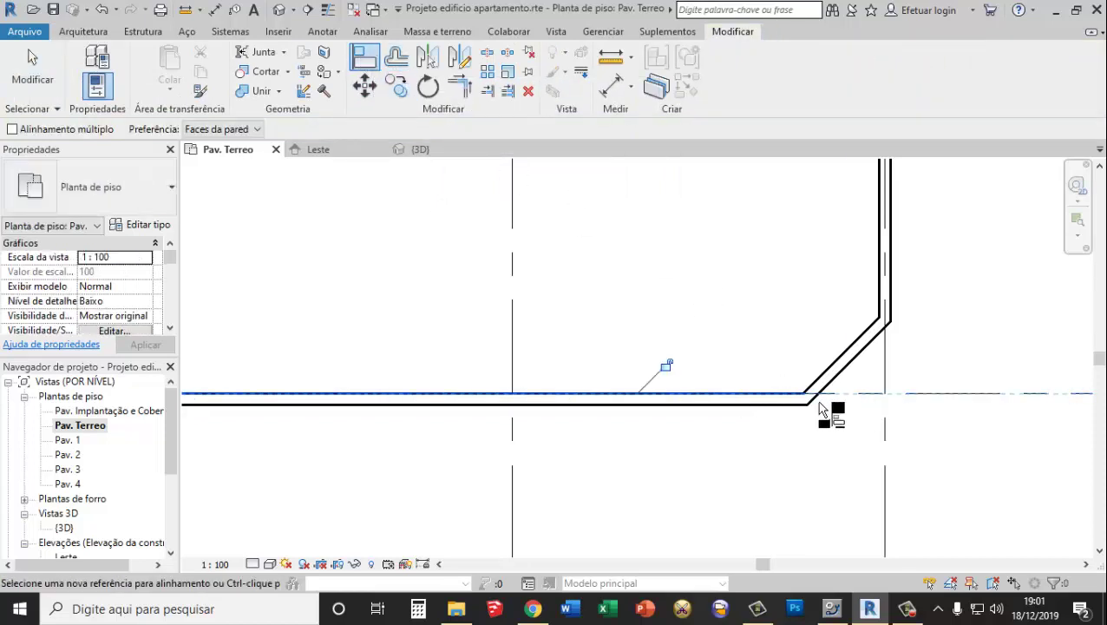
key("ctrl+z")
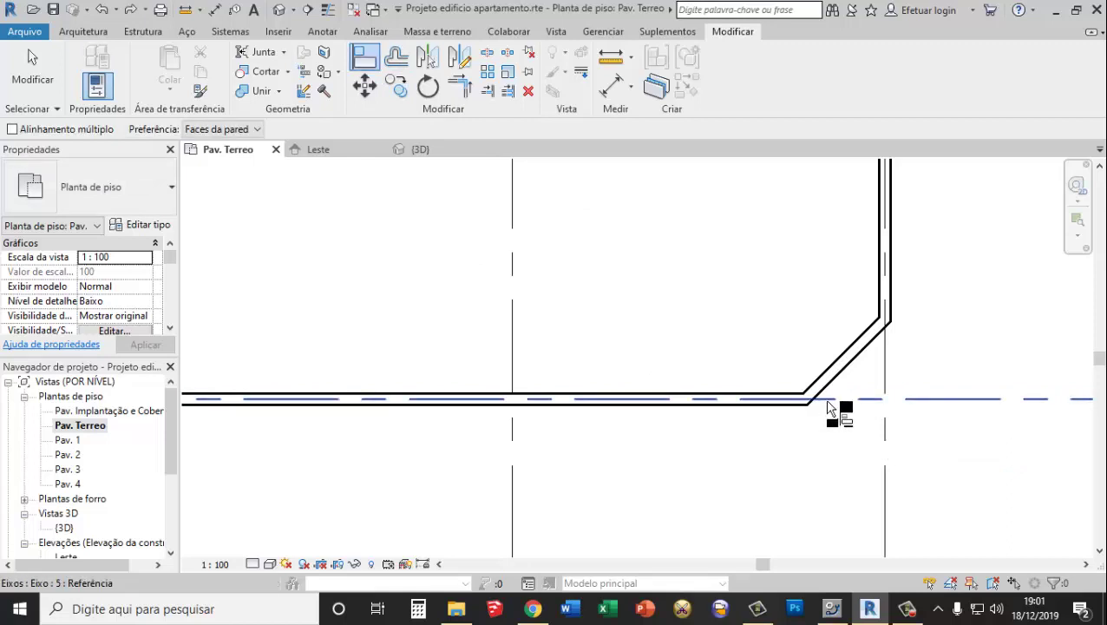
left_click(828, 408)
left_click(781, 397)
scroll(872, 360, "down", 2)
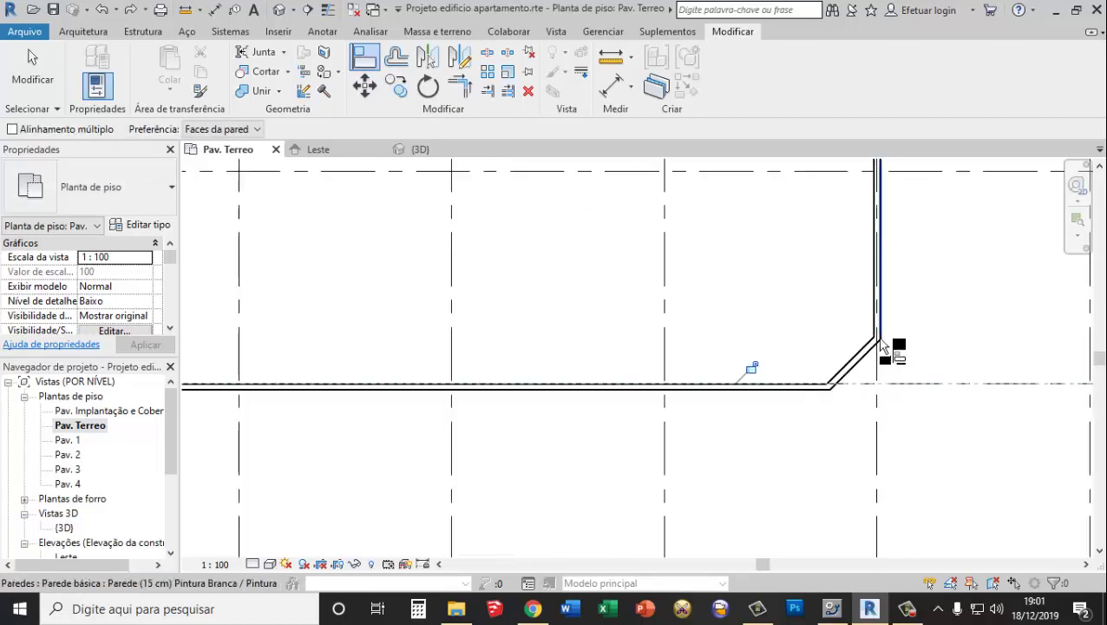
Align the right and left side walls onto their vertical grid lines
left_click(879, 360)
left_click(879, 330)
scroll(858, 392, "down", 2)
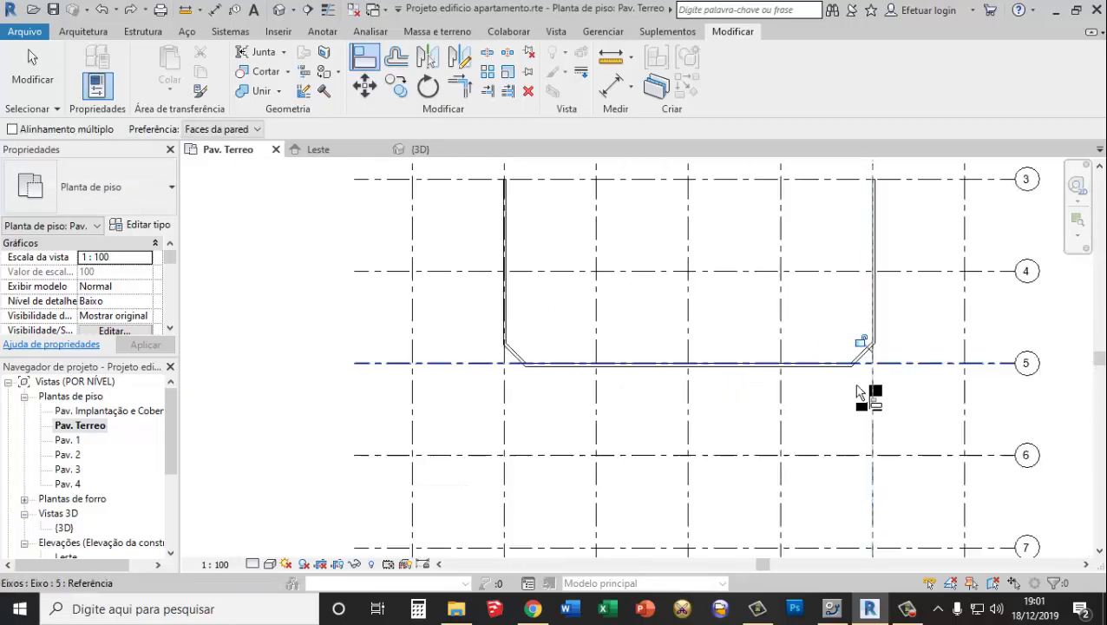
scroll(538, 368, "up", 2)
scroll(521, 369, "up", 1)
scroll(512, 382, "up", 1)
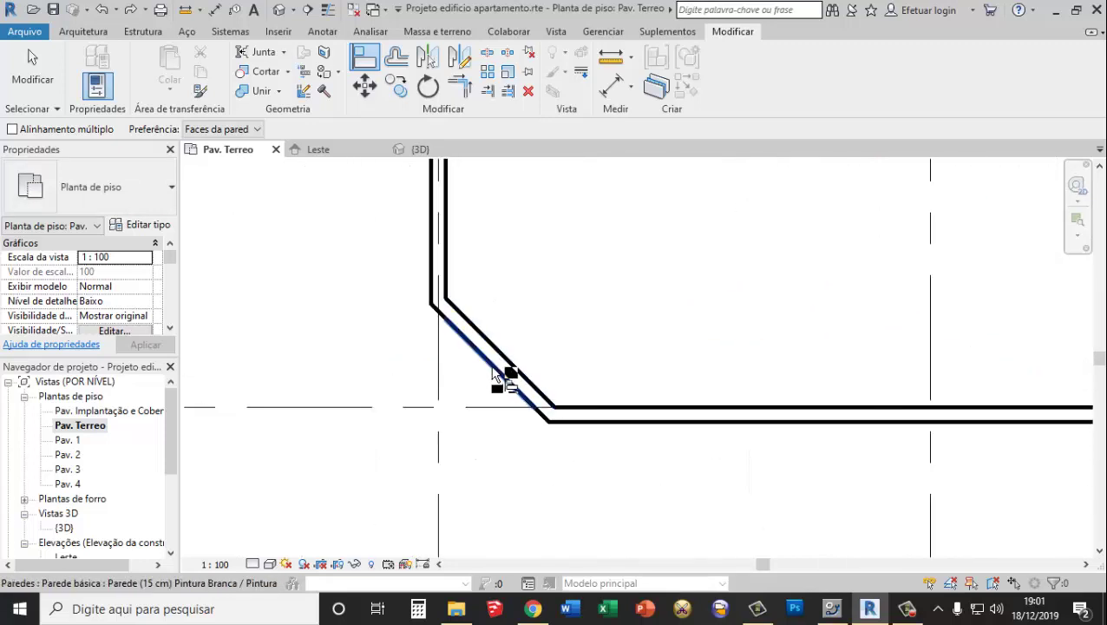
scroll(494, 376, "down", 2)
left_click(469, 361)
left_click(466, 310)
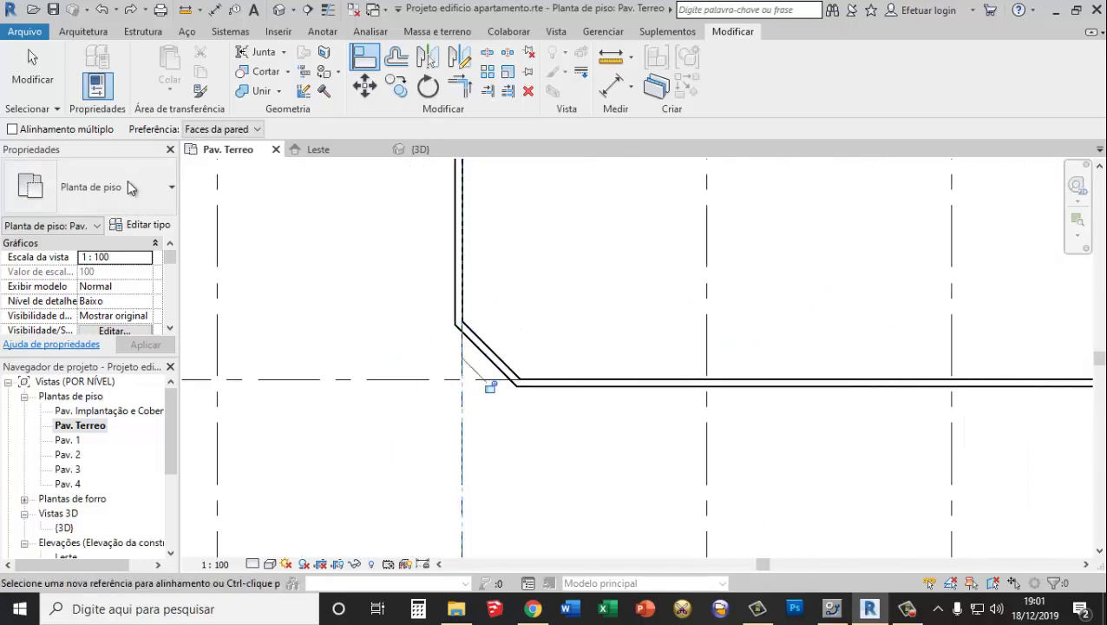
left_click(54, 84)
scroll(642, 313, "down", 3)
scroll(551, 230, "down", 2)
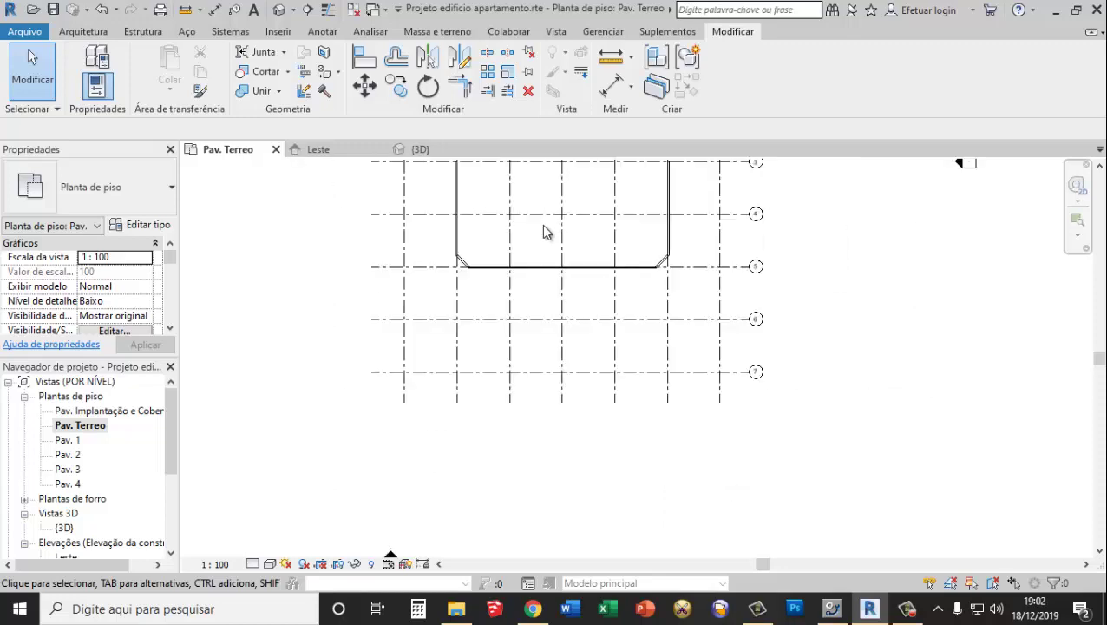
scroll(545, 186, "up", 1)
scroll(539, 185, "up", 2)
scroll(531, 196, "up", 1)
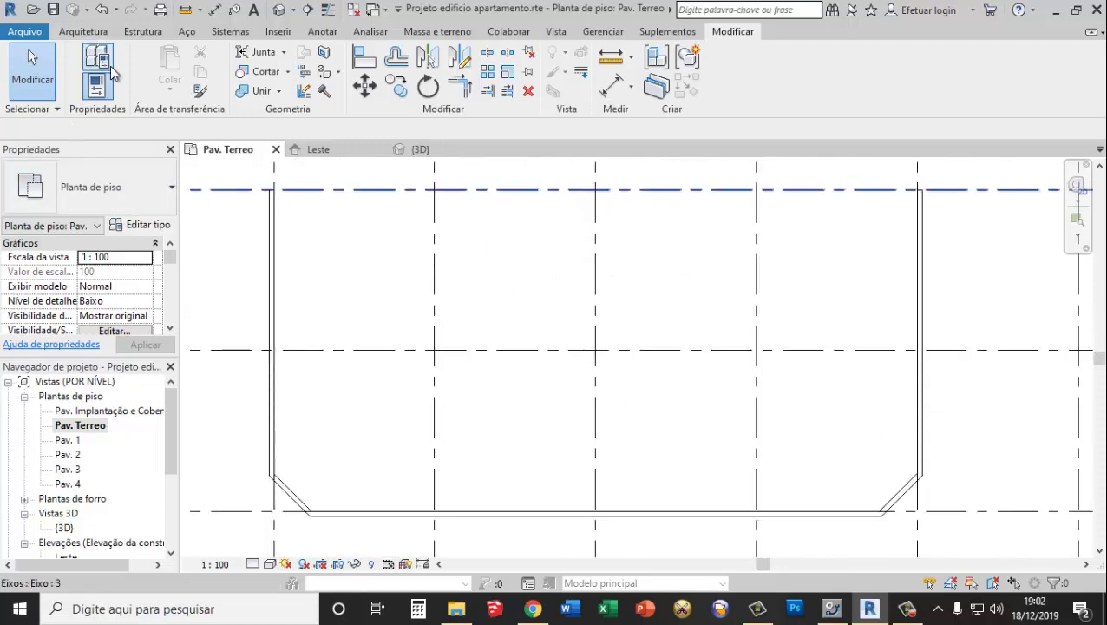
Draw a rectangular wall enclosure, about 9.85 by 4.85, between two opposite grid intersections
left_click(83, 31)
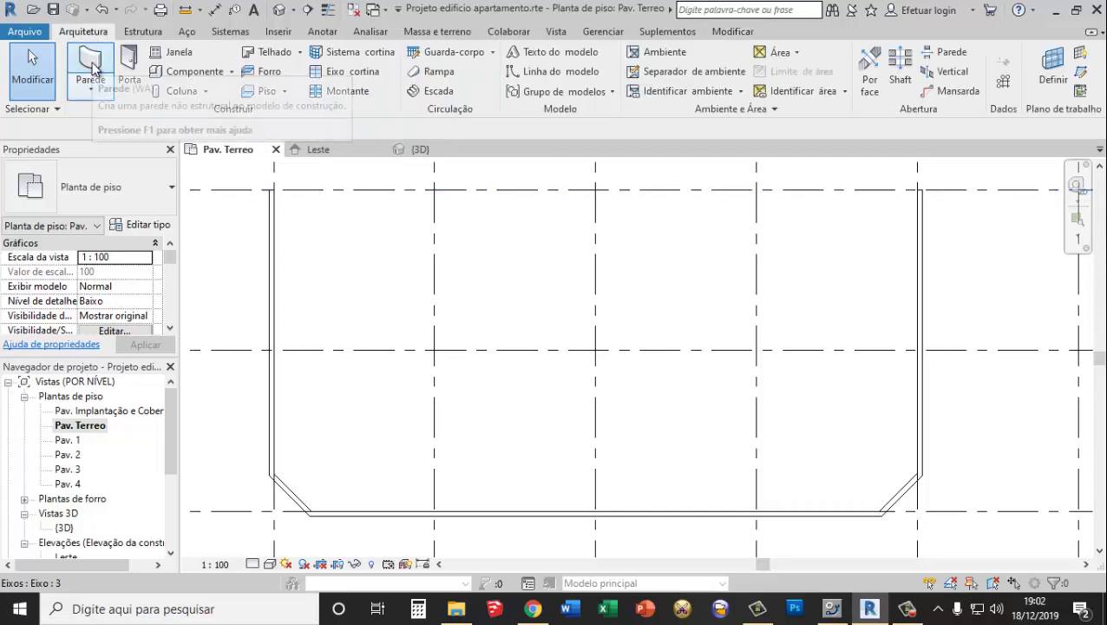
left_click(90, 68)
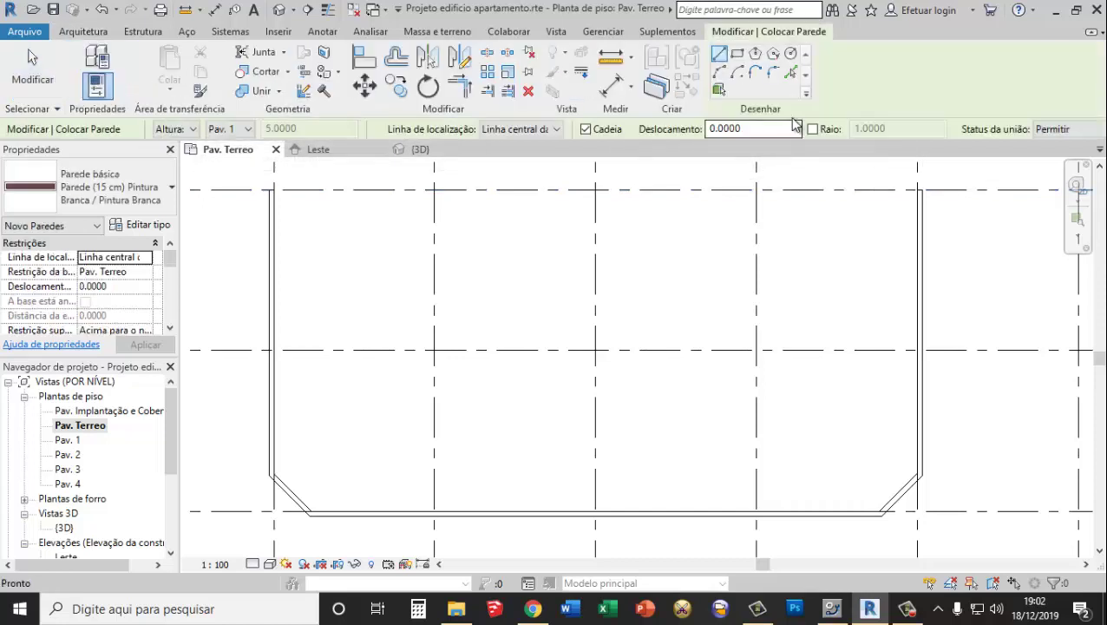
left_click(737, 53)
left_click(434, 188)
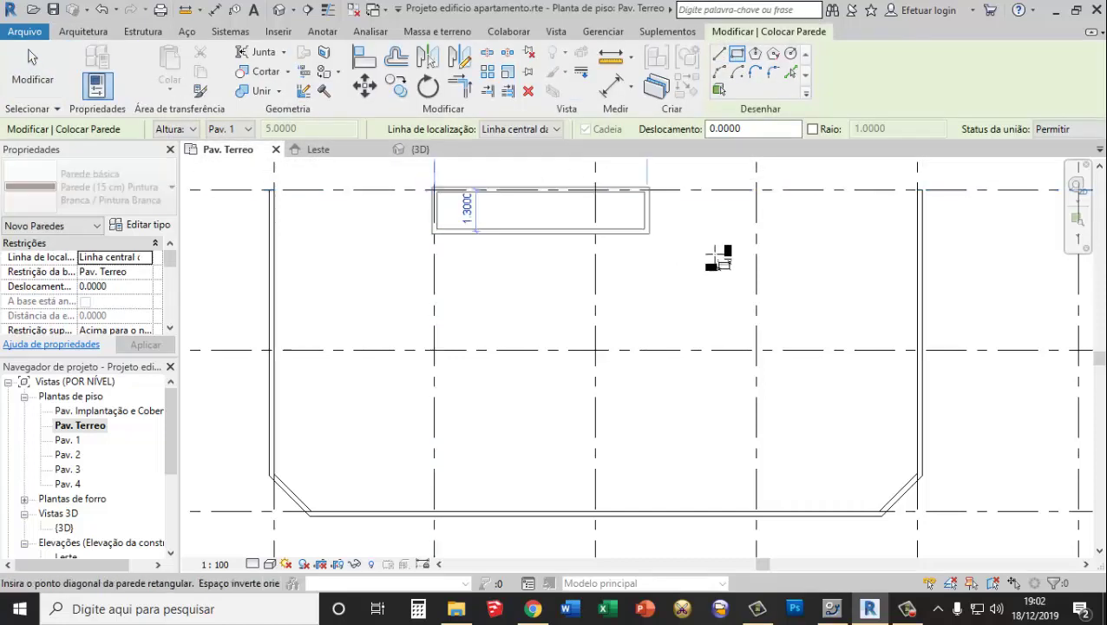
left_click(756, 350)
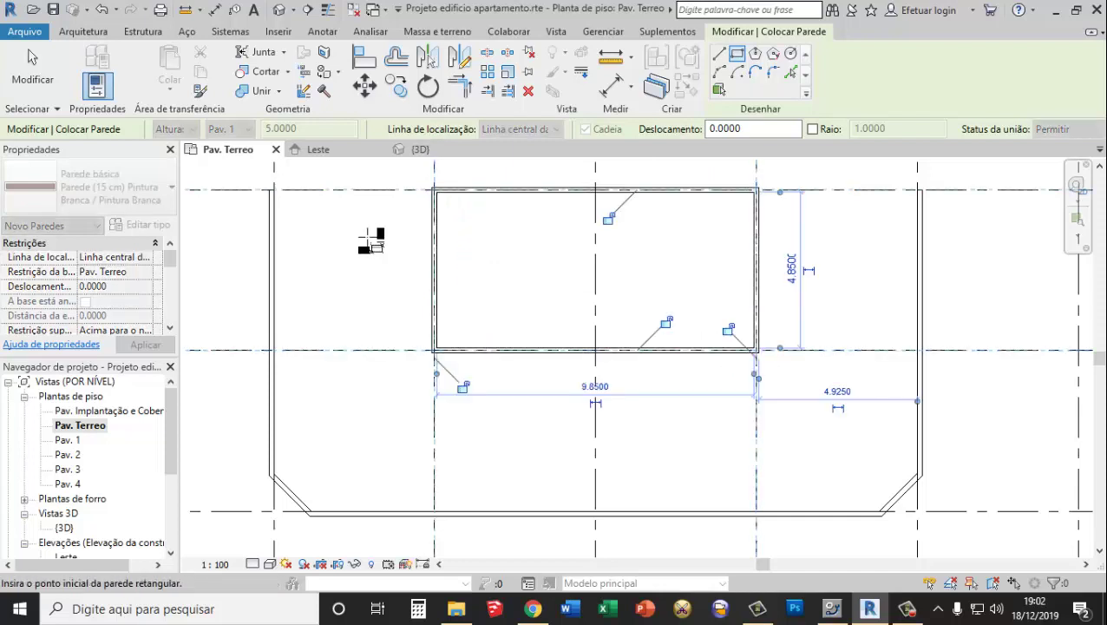
left_click(32, 70)
scroll(450, 211, "up", 2)
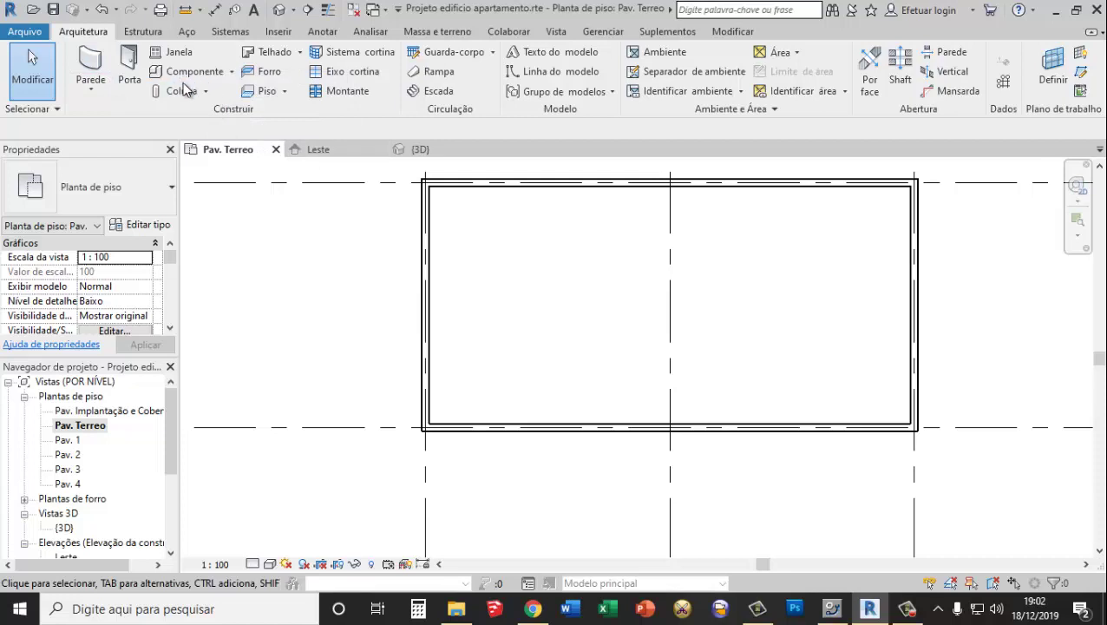
left_click(519, 187)
left_click(365, 56)
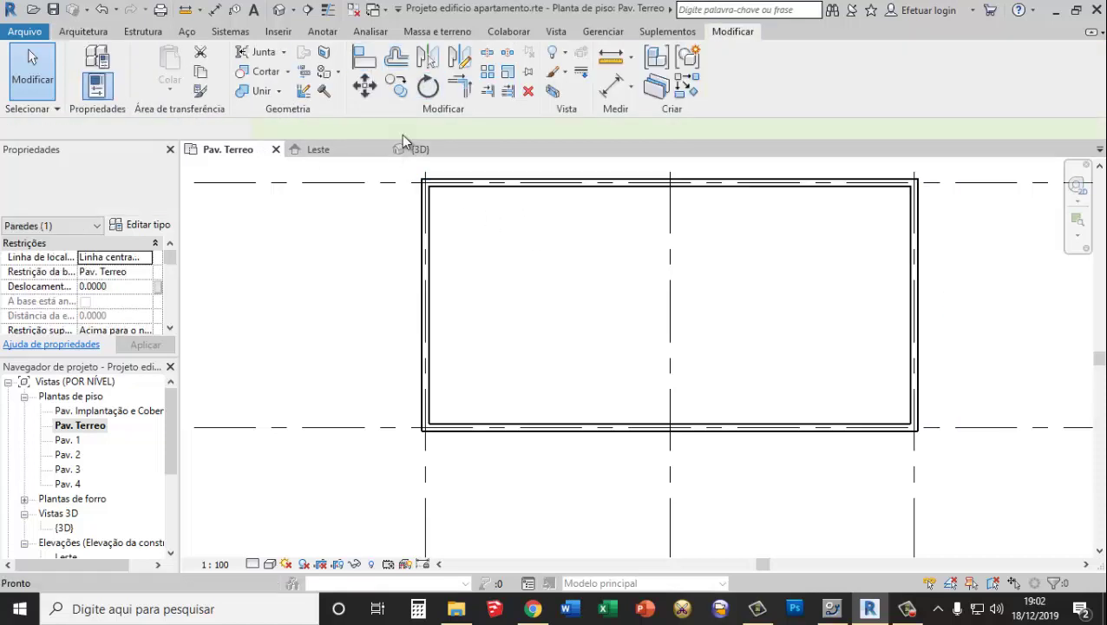
Align the inner room's right wall onto the right vertical grid line, then zoom to review
left_click(434, 398)
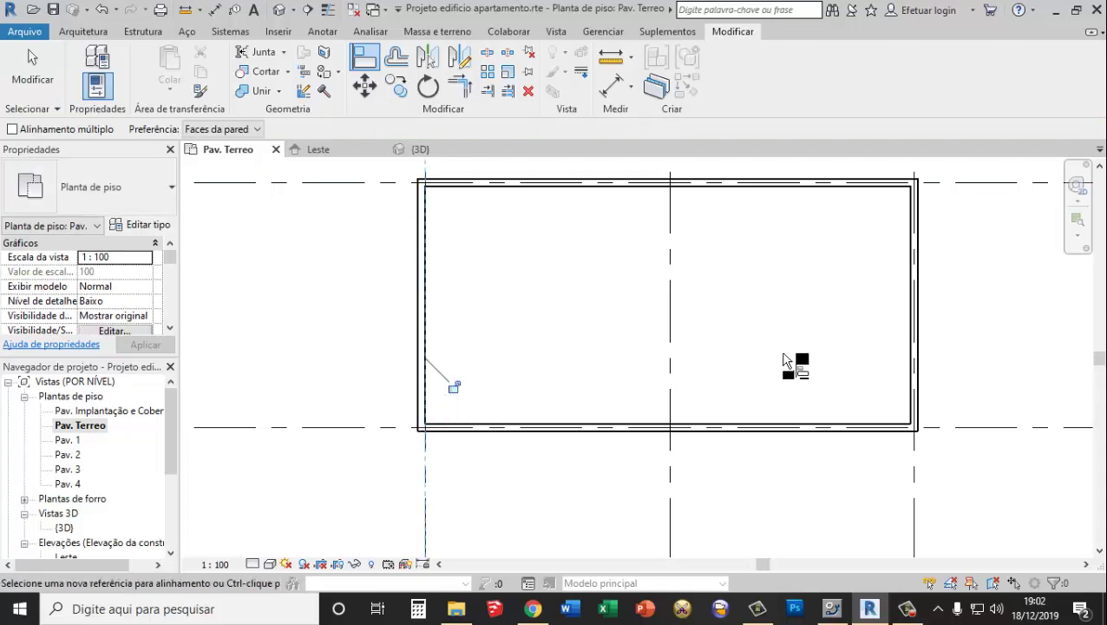
left_click(915, 456)
left_click(911, 378)
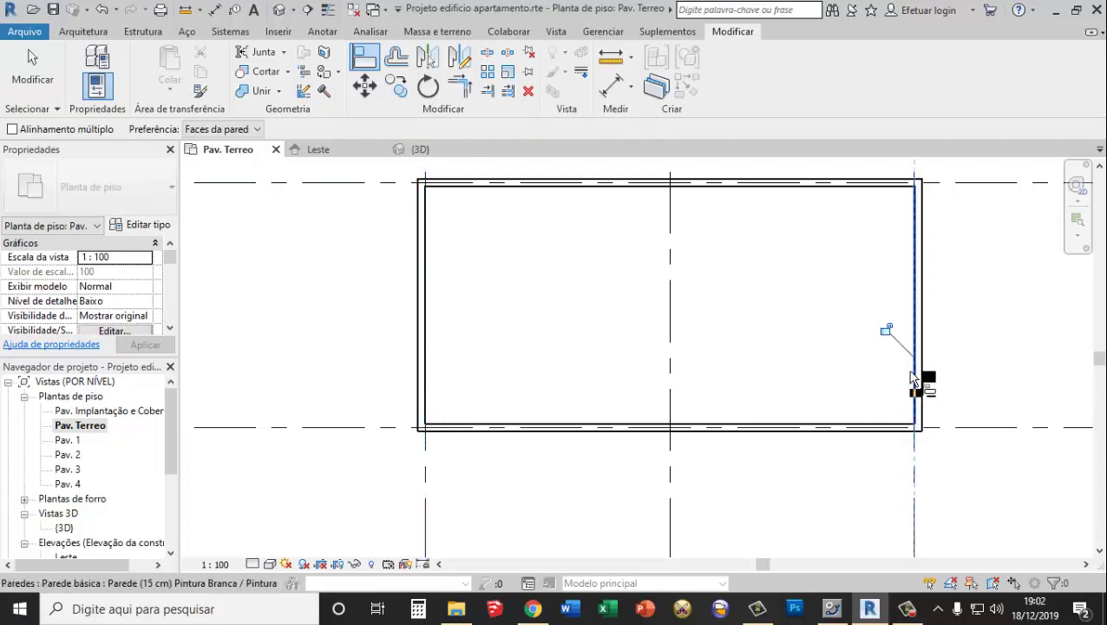
key("Escape")
key("Escape")
scroll(772, 288, "down", 2)
scroll(813, 308, "down", 3)
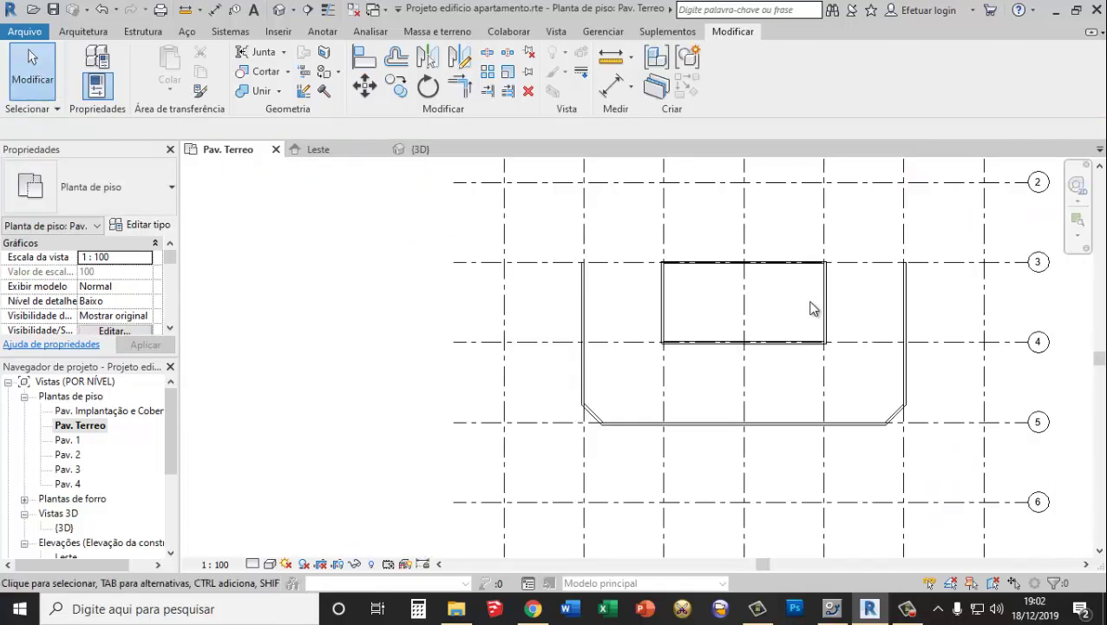
scroll(813, 295, "up", 2)
scroll(810, 300, "down", 2)
scroll(785, 312, "up", 2)
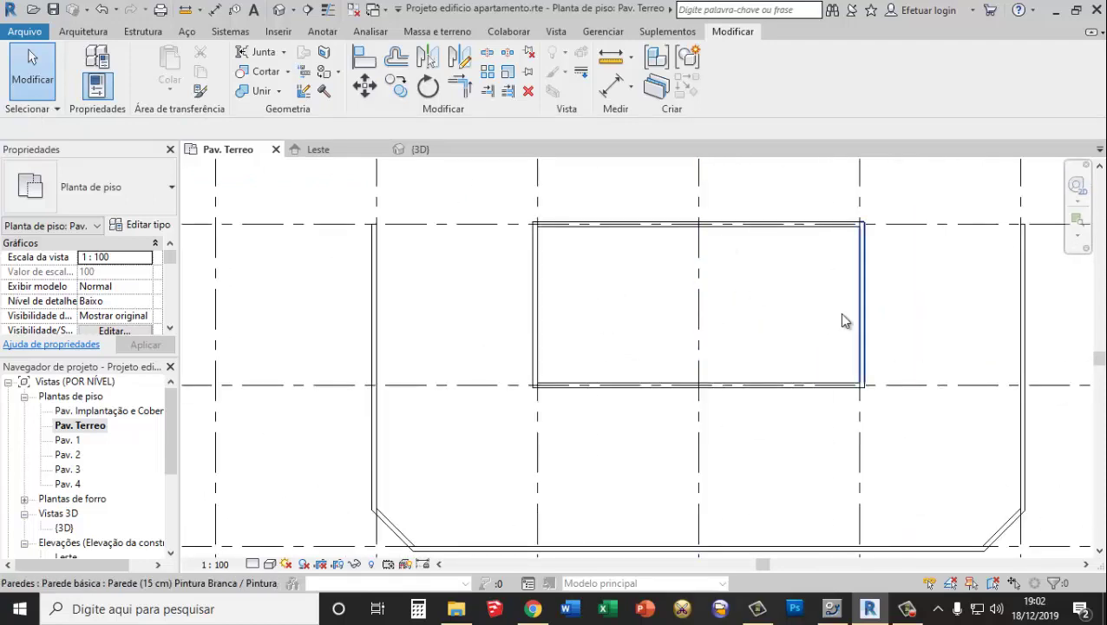
scroll(847, 321, "down", 3)
scroll(751, 400, "up", 2)
scroll(704, 403, "down", 2)
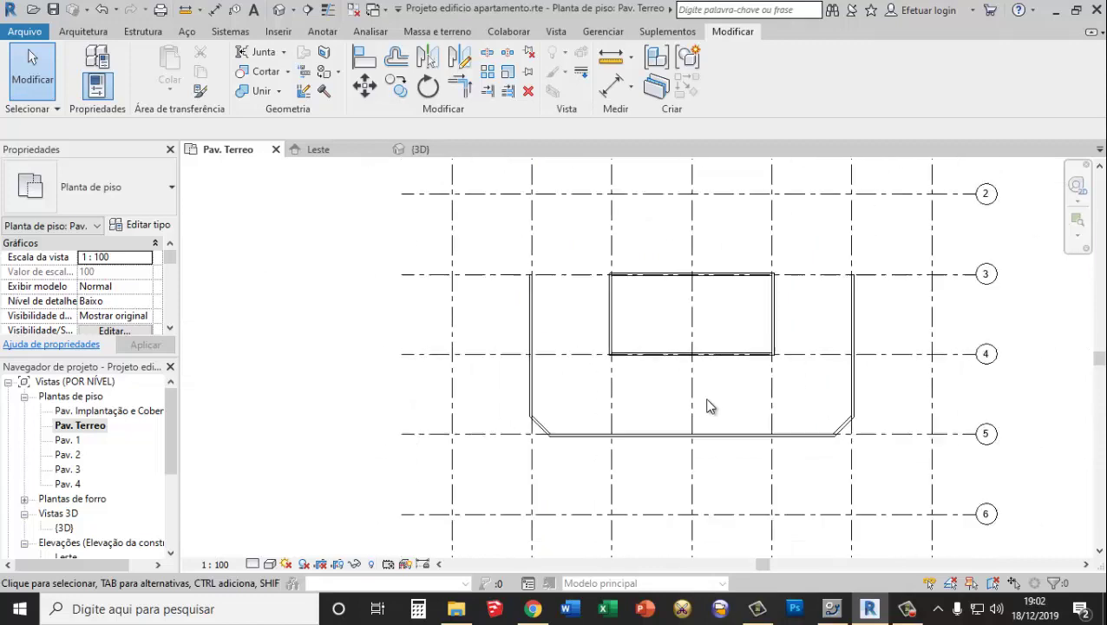
scroll(704, 464, "up", 1)
scroll(707, 373, "up", 3)
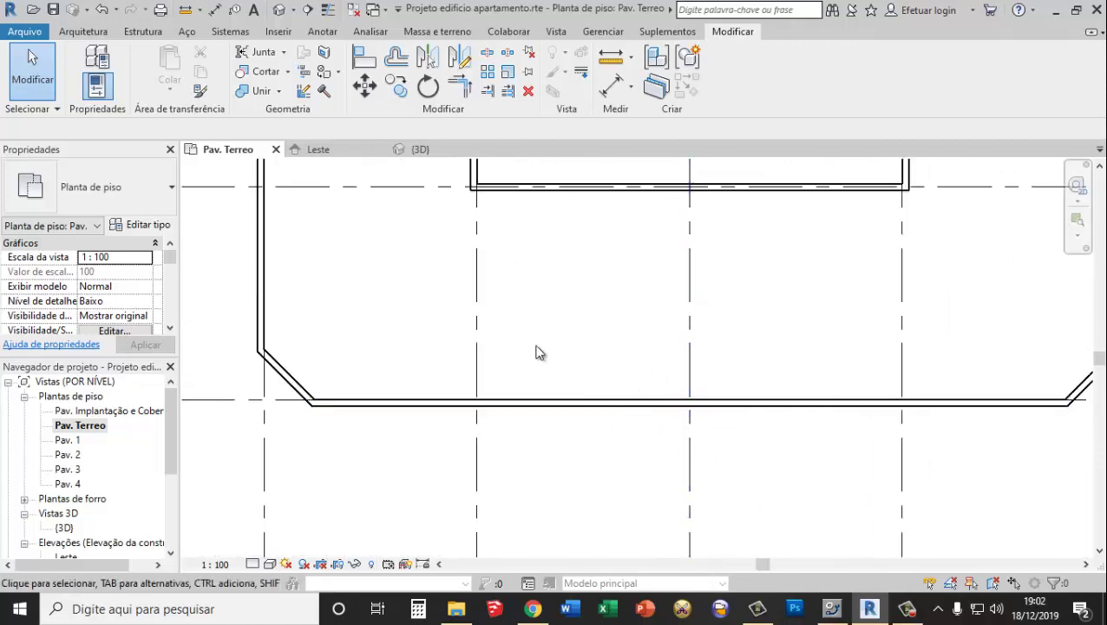
left_click(81, 32)
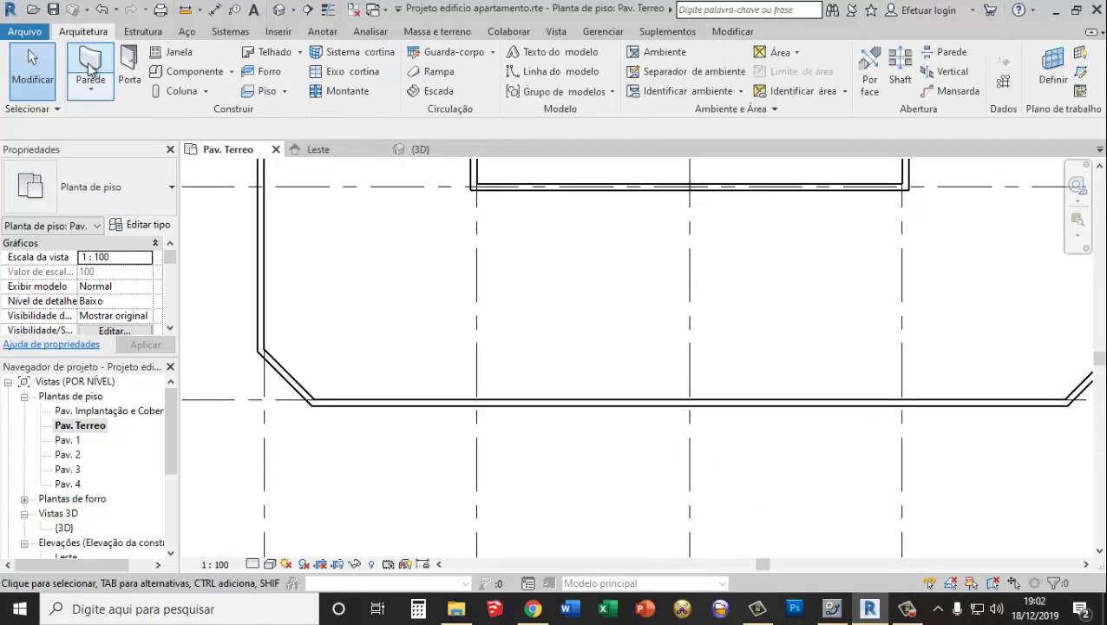
left_click(91, 59)
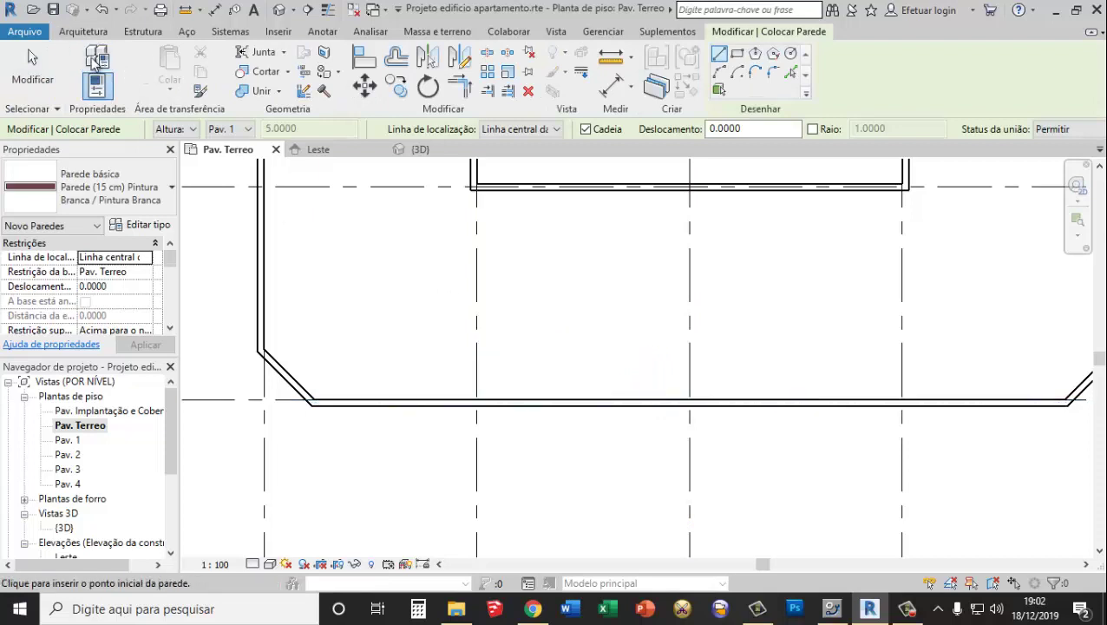
left_click(32, 68)
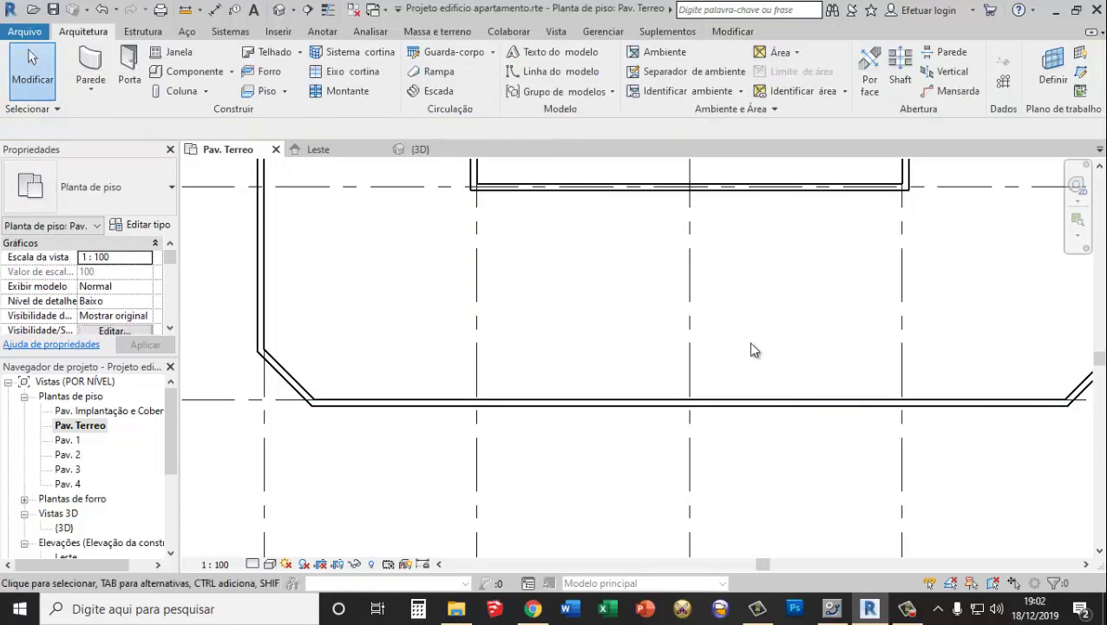
left_click(690, 315)
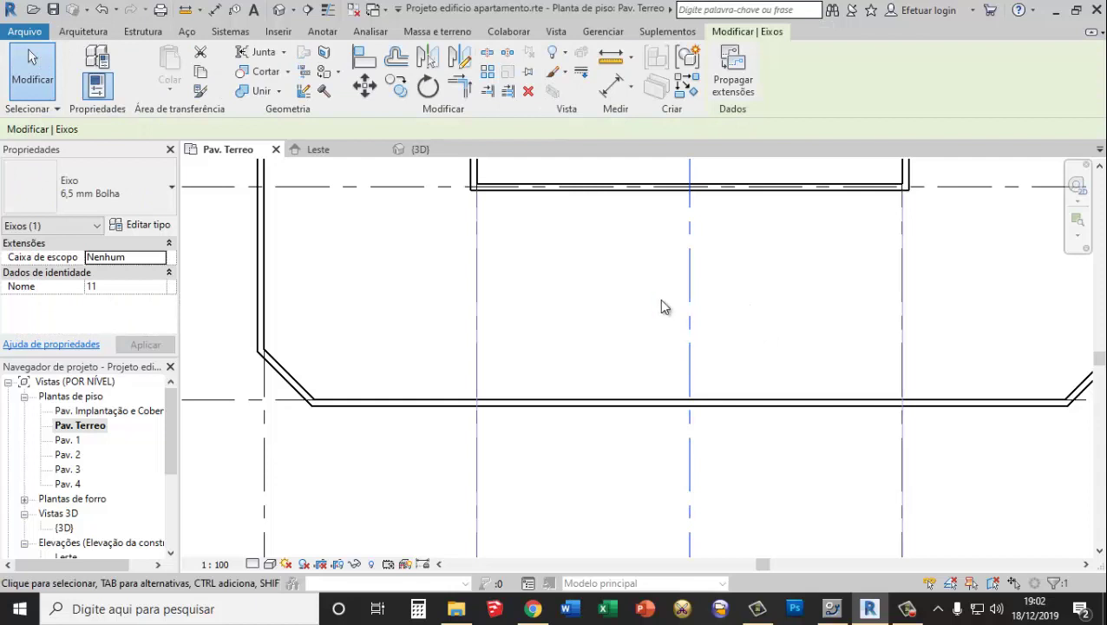
left_click(33, 76)
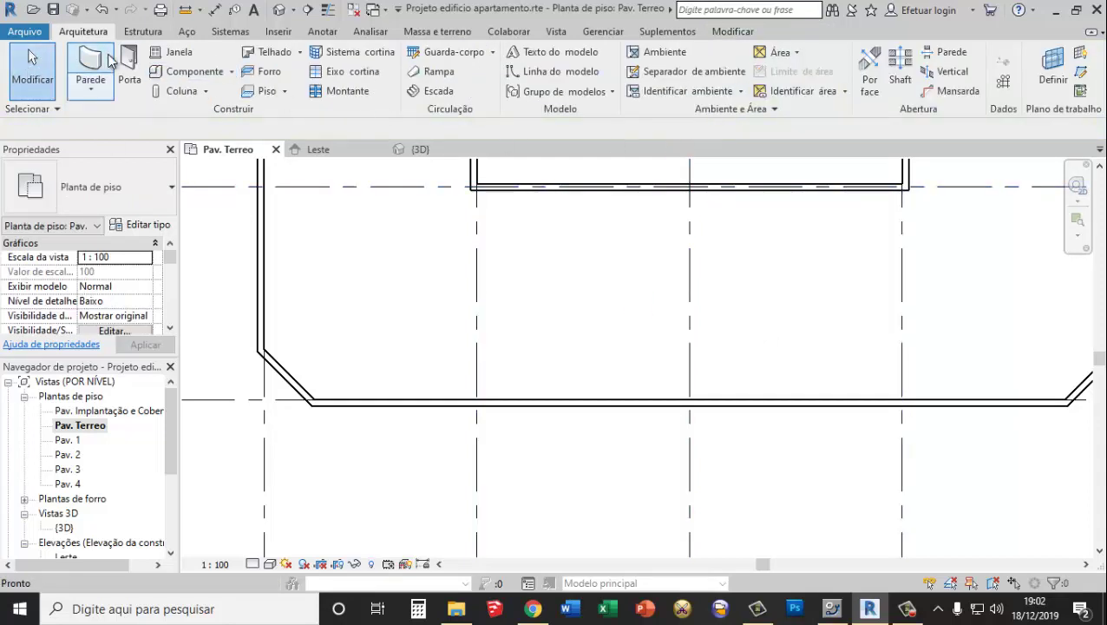
left_click(322, 33)
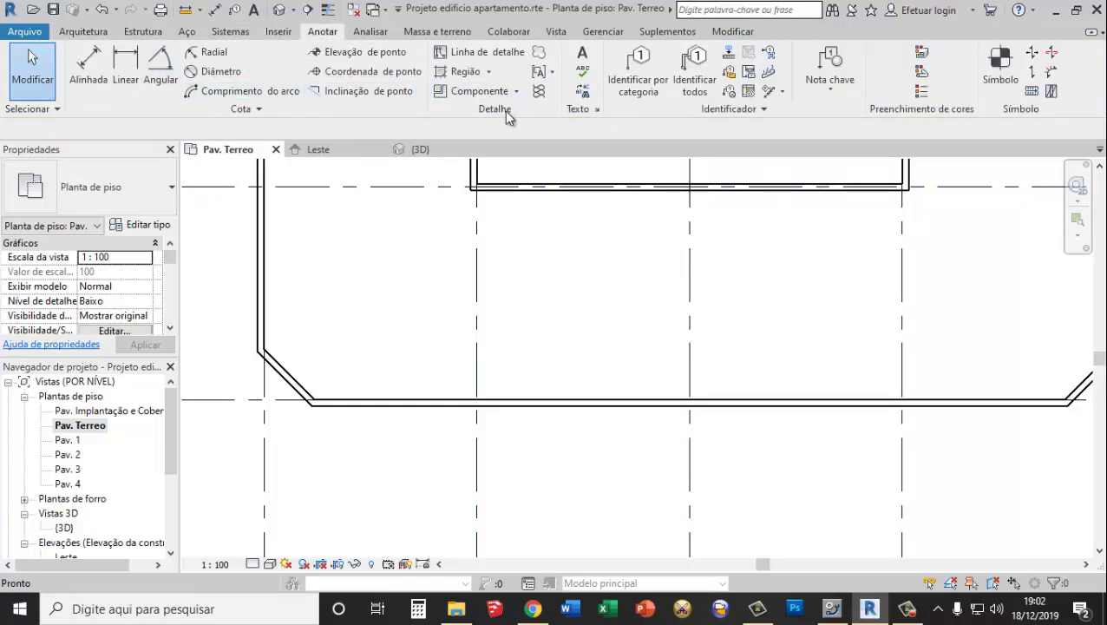
left_click(72, 33)
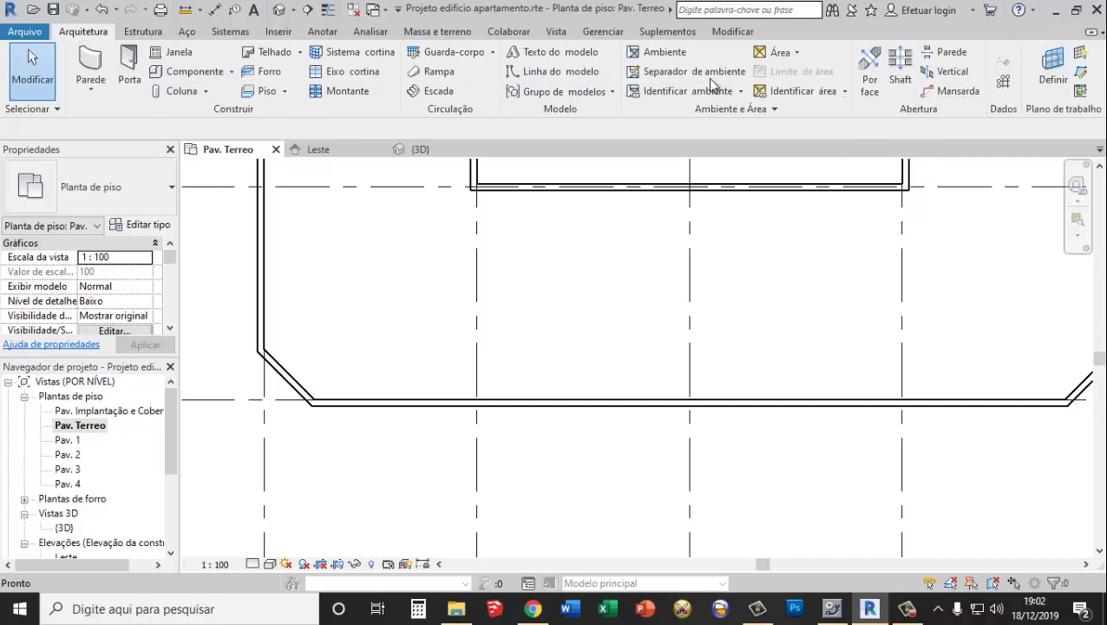
Draw a 2.2000-long vertical model line up from the bottom wall's midpoint
left_click(559, 72)
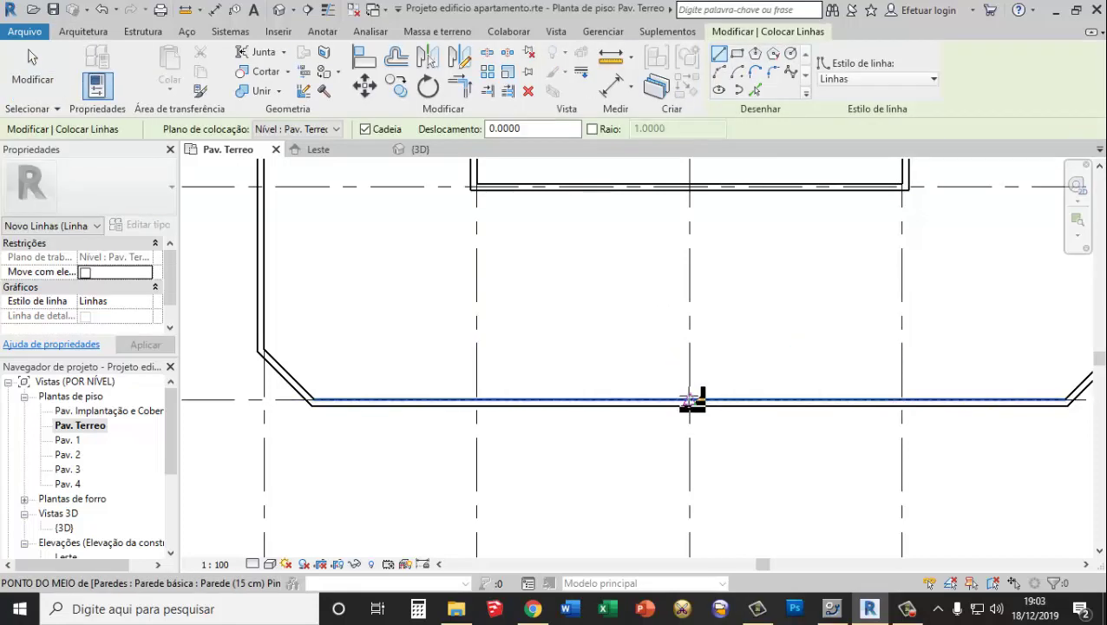
left_click(692, 405)
left_click(690, 305)
left_click(46, 59)
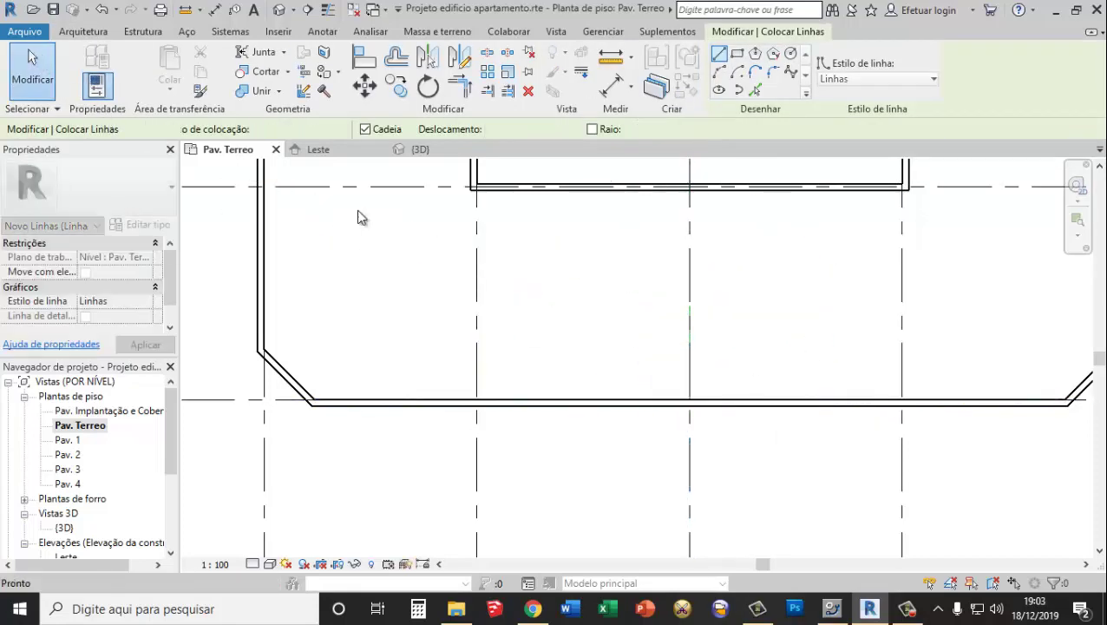
Select the new line and start copying it from its midpoint
left_click(694, 347)
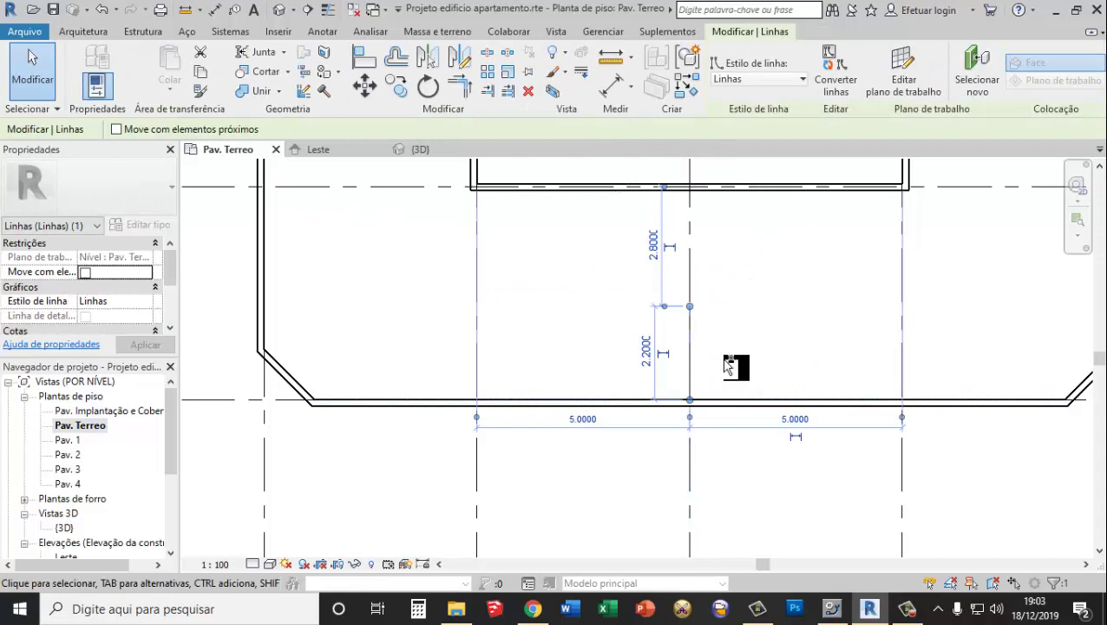
left_click(395, 84)
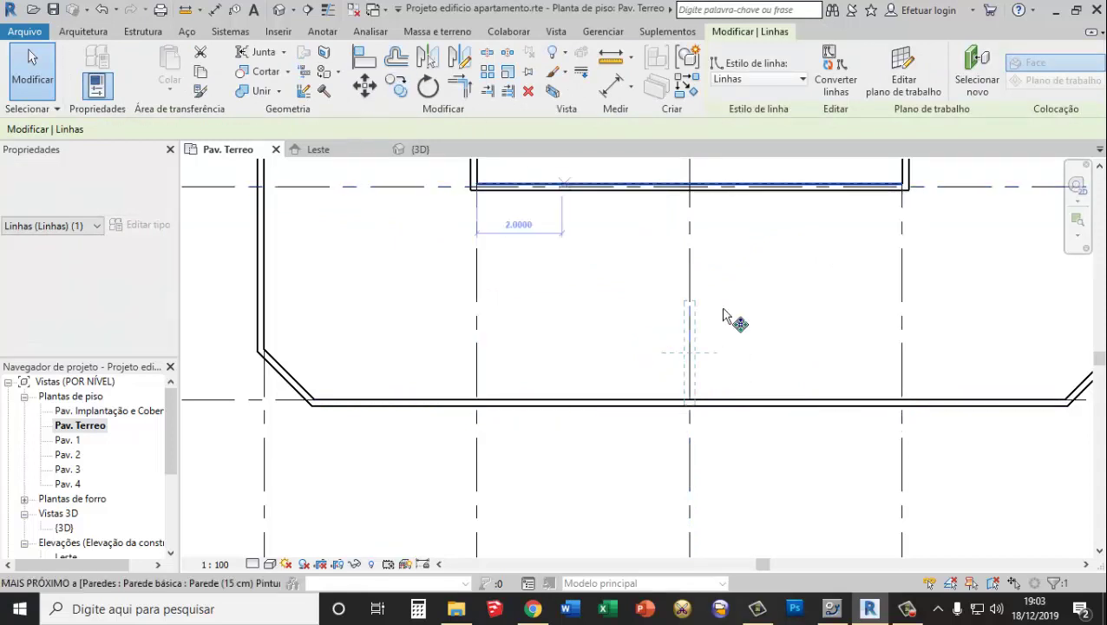
left_click(691, 354)
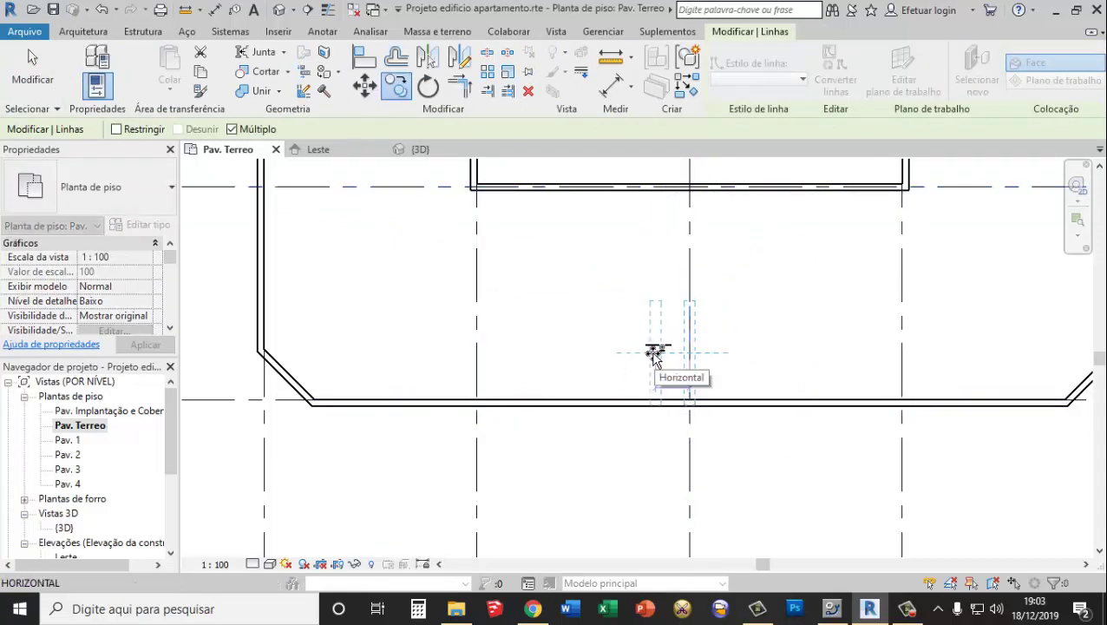
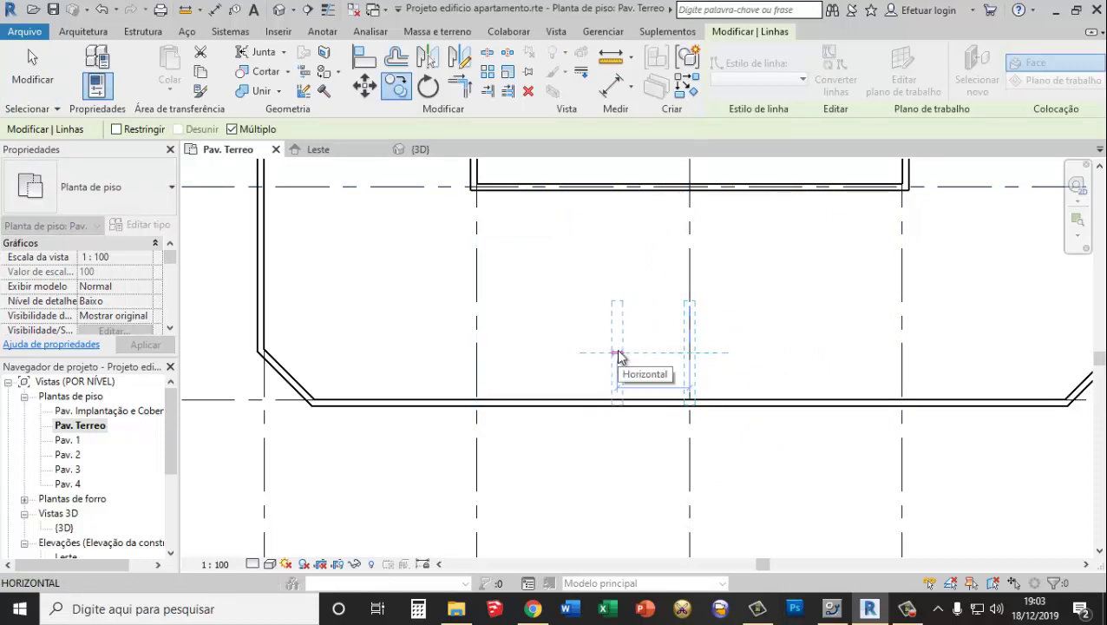
Copy the guide line at a 2 m offset and delete the middle copy, leaving two lines 4 m apart
key("Return")
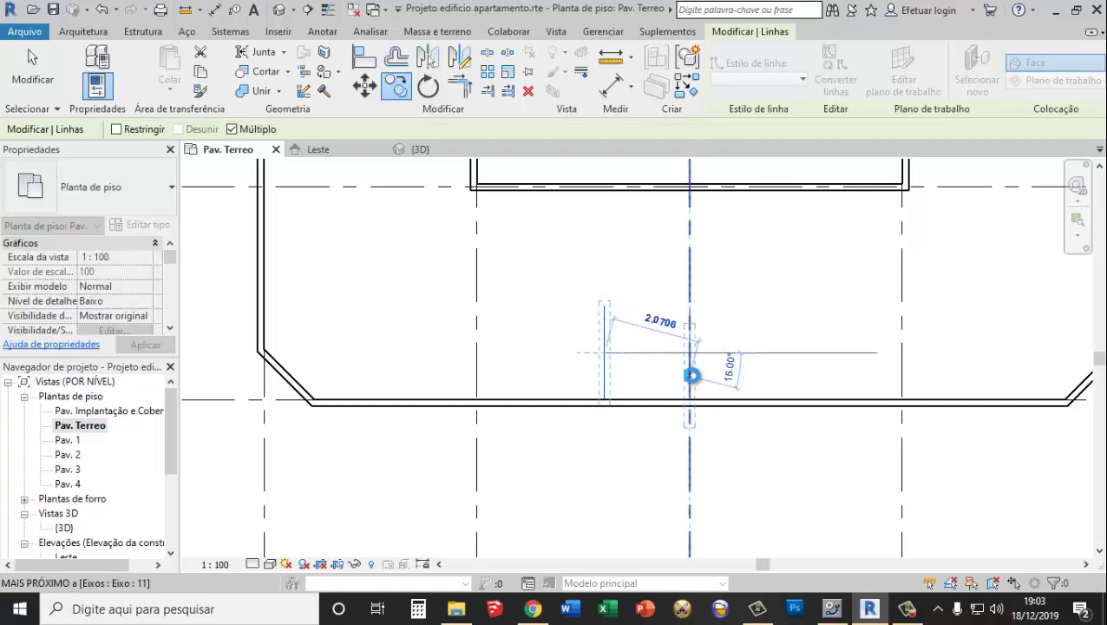
left_click(756, 378)
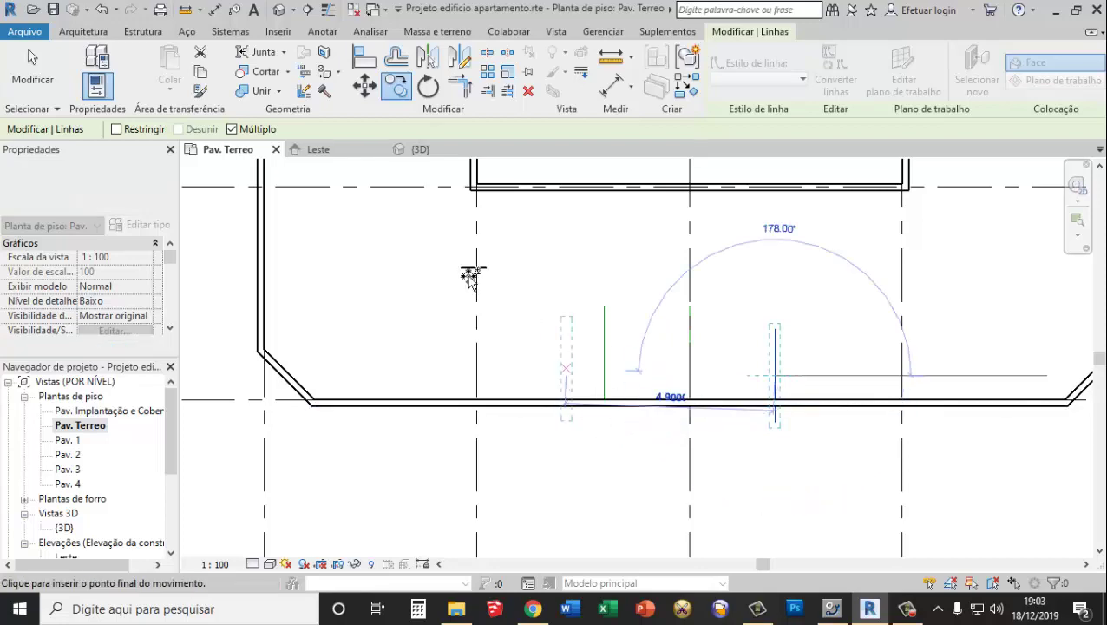
key("Escape")
key("Escape")
left_click(690, 338)
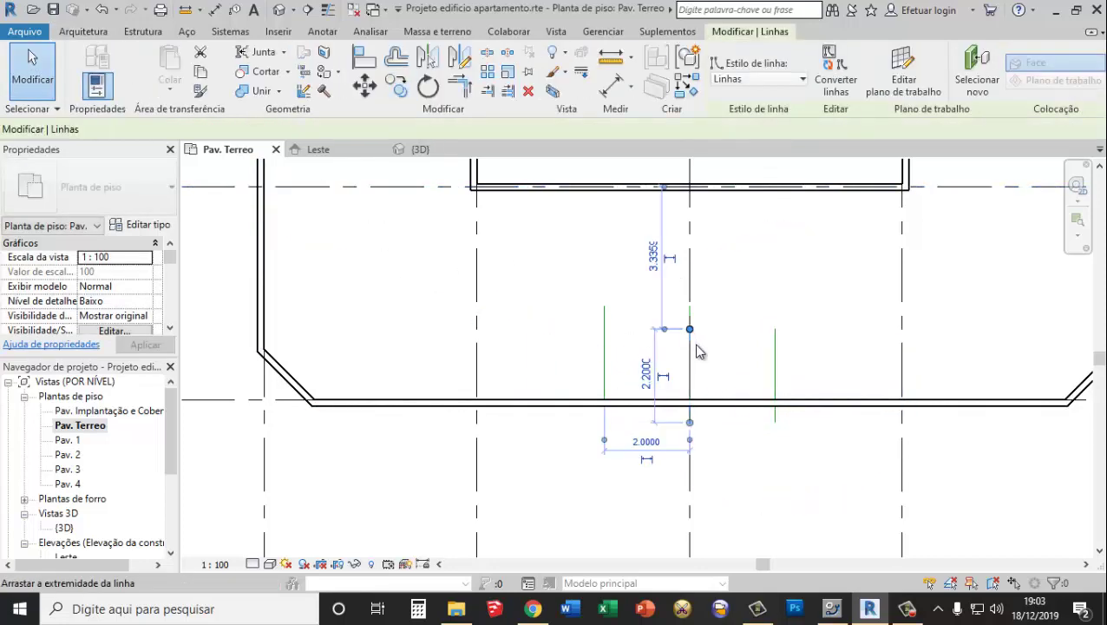
key("Delete")
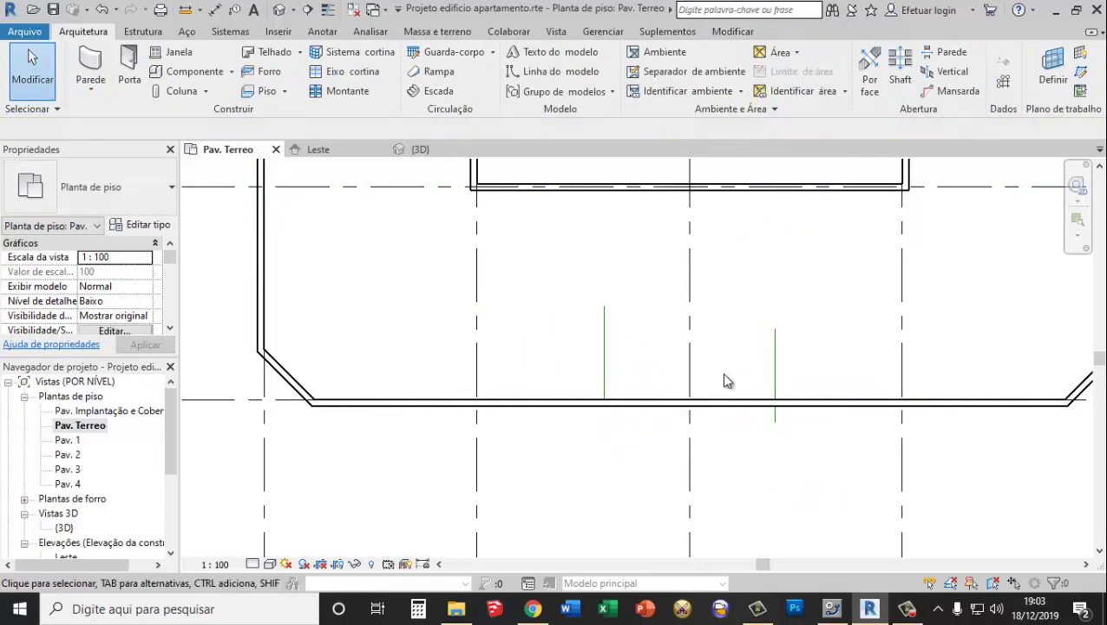
left_click(776, 365)
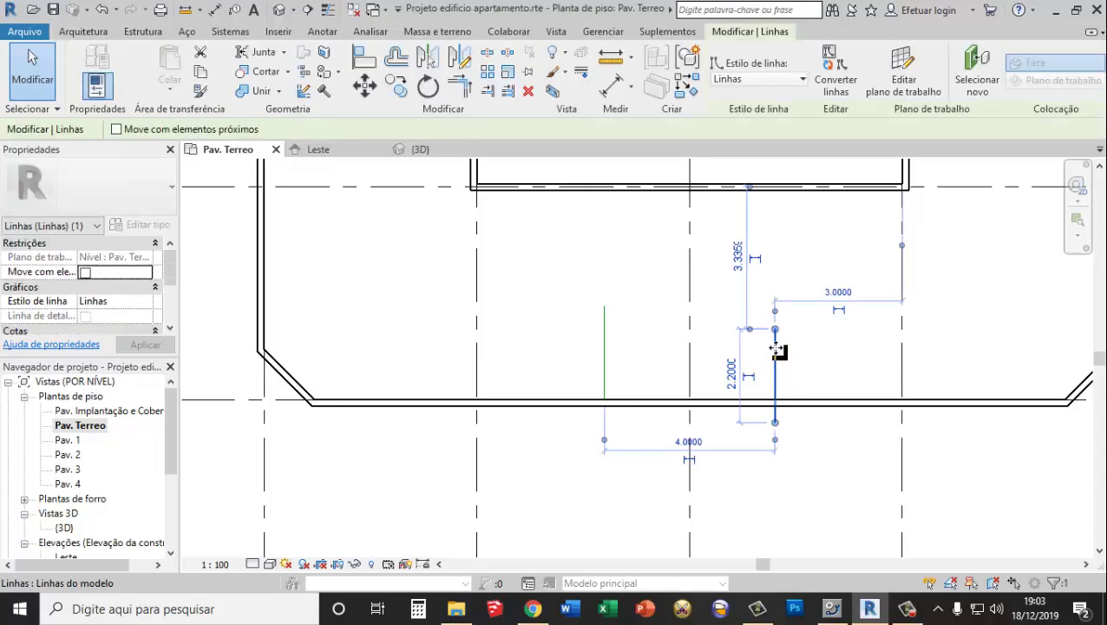
left_click(815, 352)
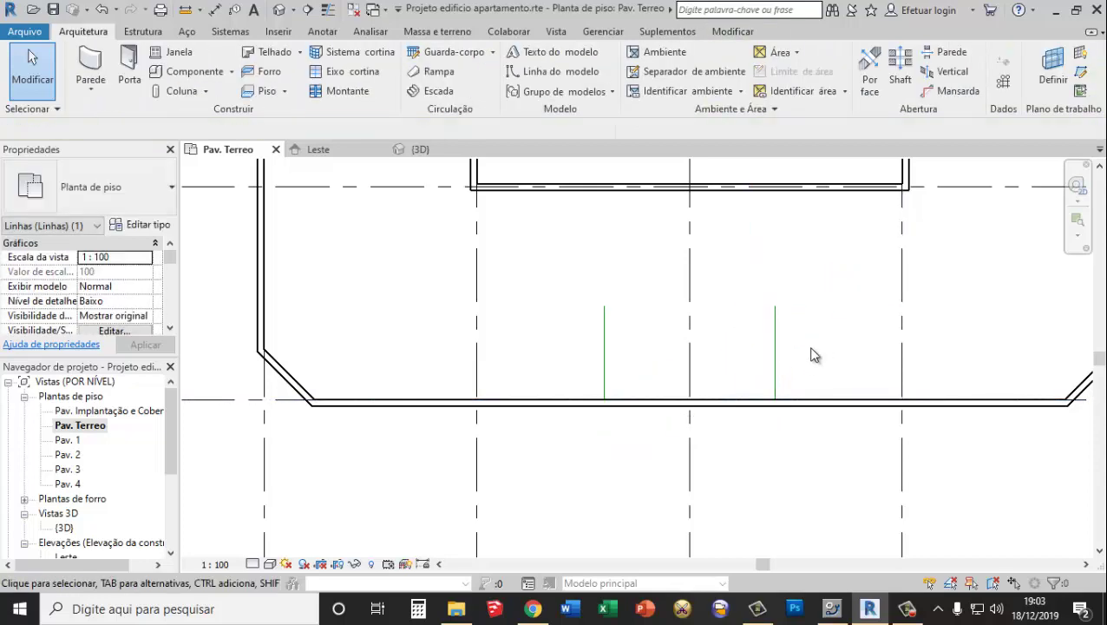
scroll(772, 371, "down", 2)
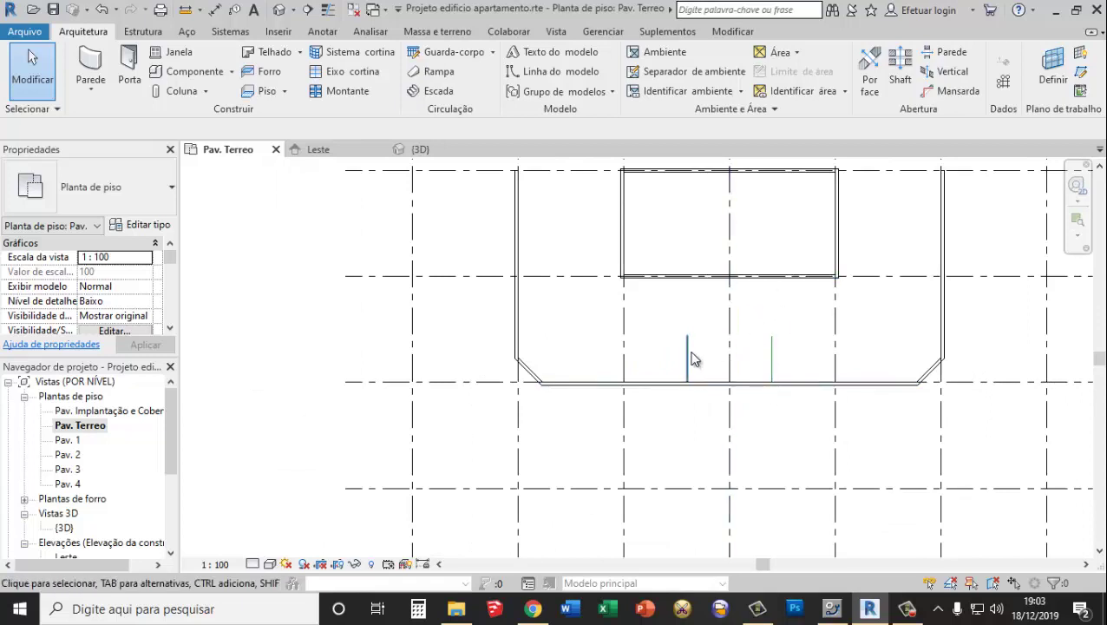
scroll(718, 315, "up", 1)
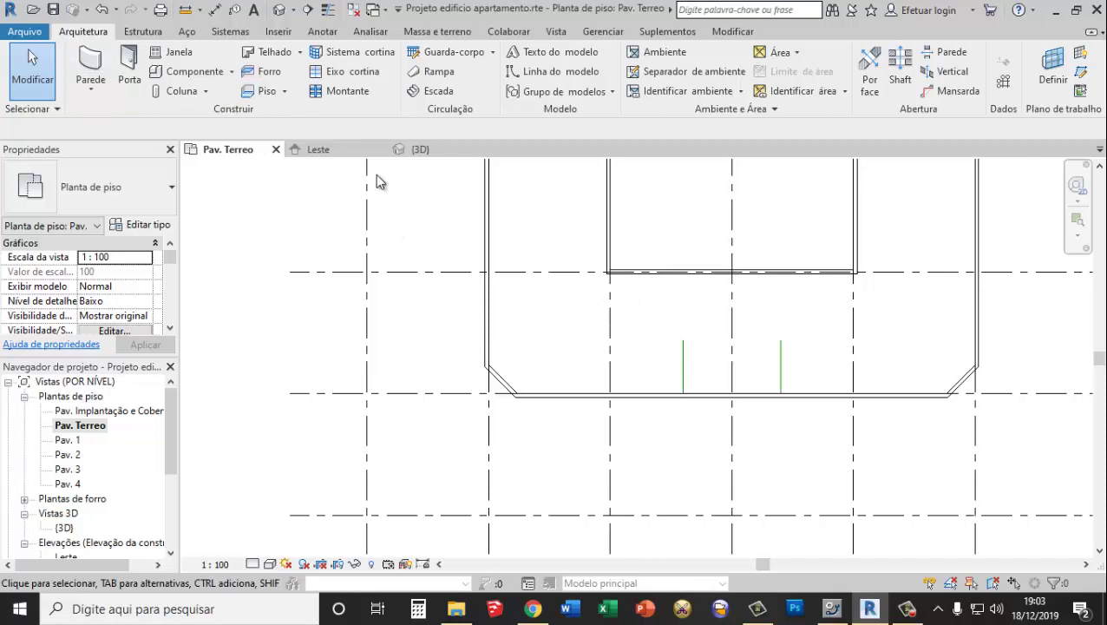
Draw a wall from the left exterior wall to the left guide line and down to the front wall
left_click(90, 62)
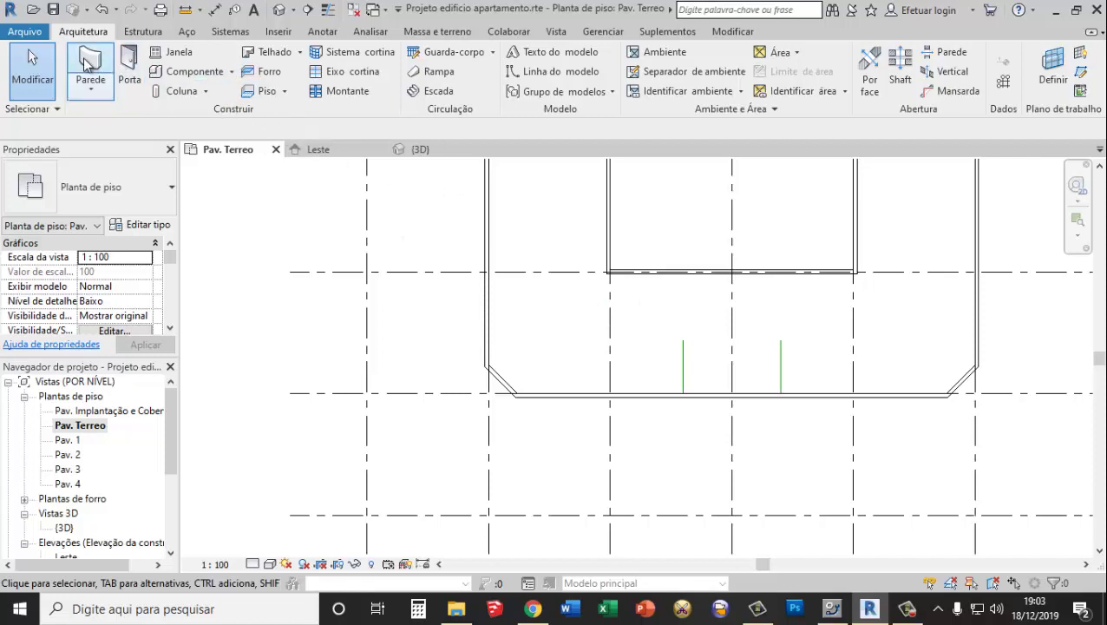
left_click(487, 312)
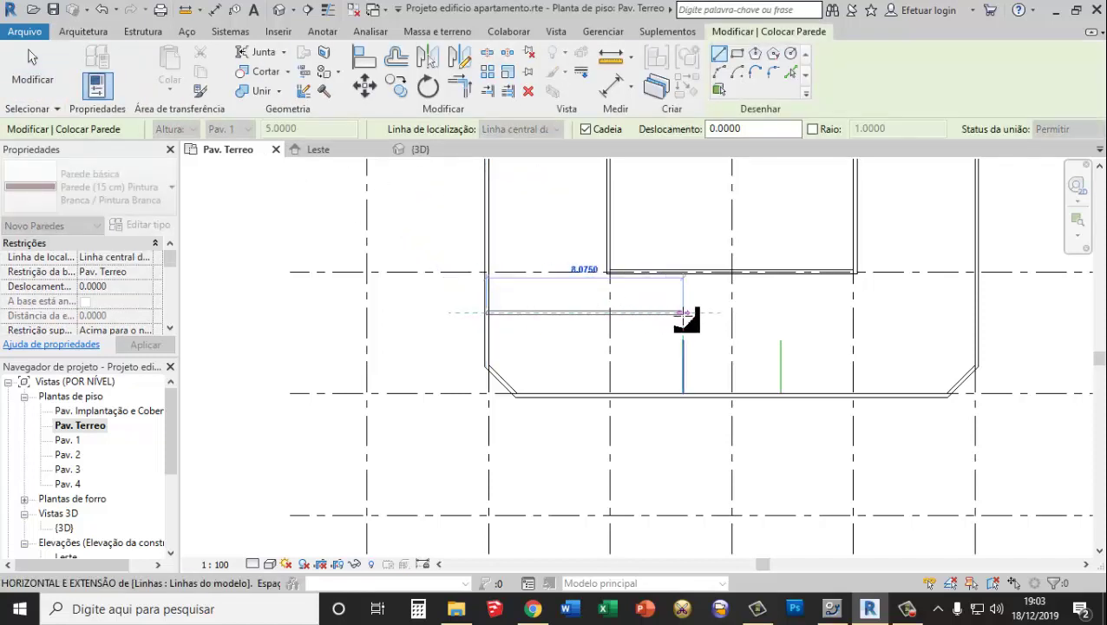
left_click(684, 313)
left_click(684, 395)
key("Escape")
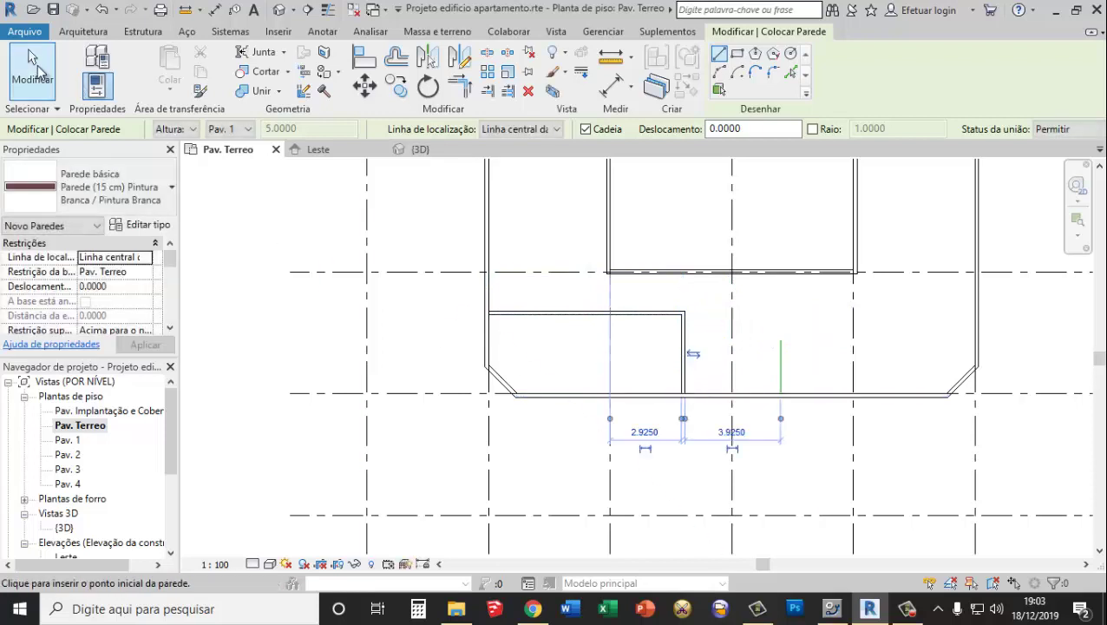
left_click(32, 70)
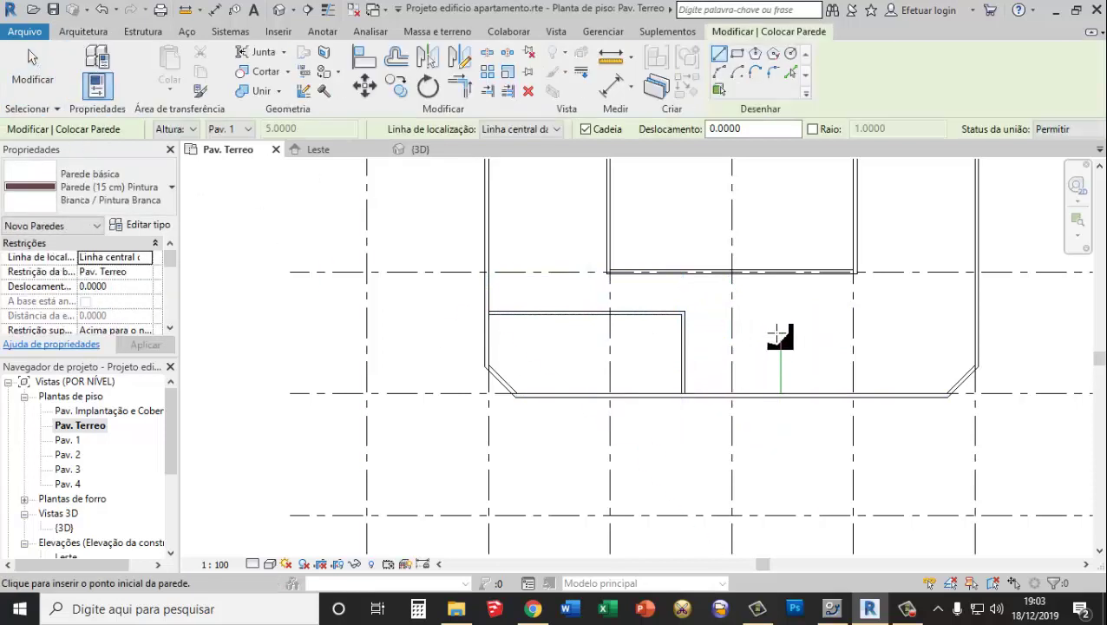
Draw a wall from the front wall up the right guide line and across to the right exterior wall
left_click(781, 395)
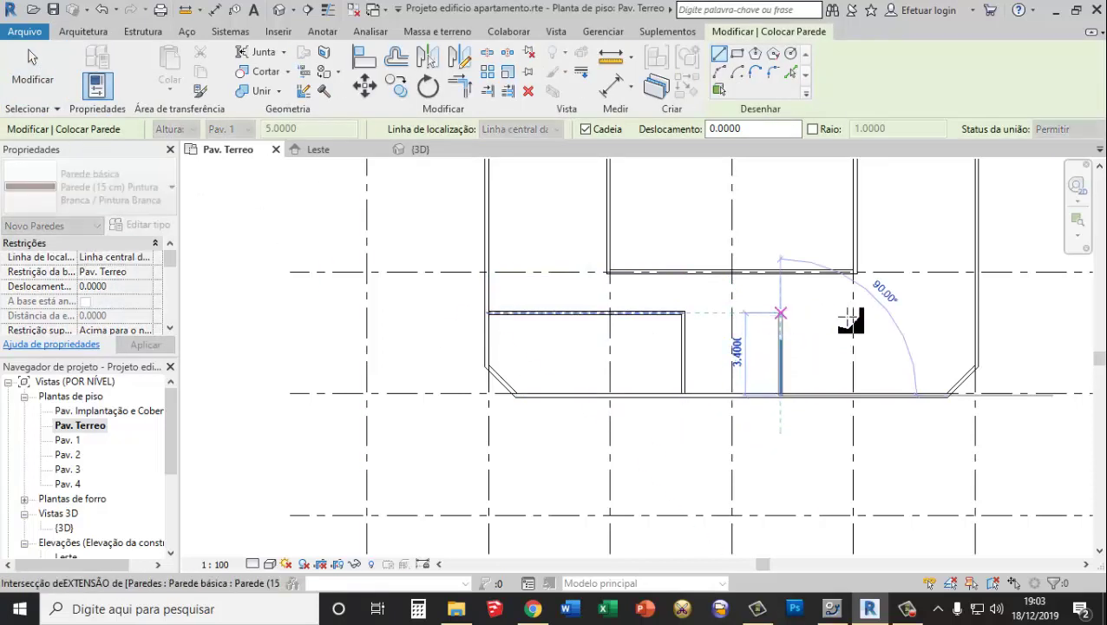
left_click(781, 312)
left_click(976, 313)
key("Escape")
left_click(57, 83)
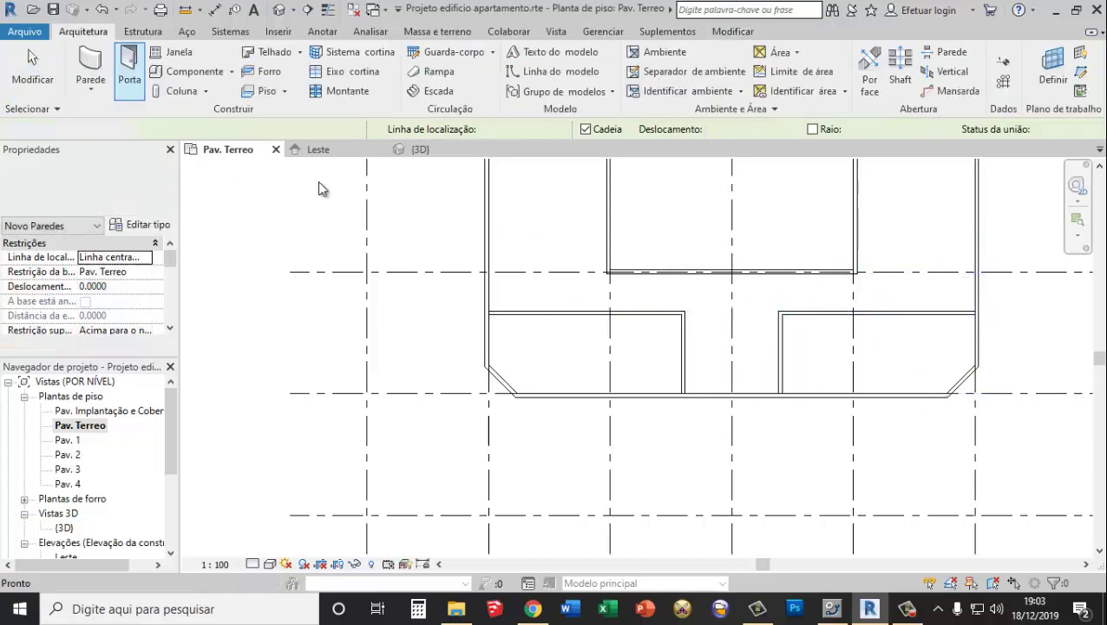
Zoom around and select the horizontal interior wall to check its position
scroll(781, 365, "down", 2)
scroll(786, 352, "up", 2)
scroll(718, 352, "down", 1)
scroll(718, 352, "up", 1)
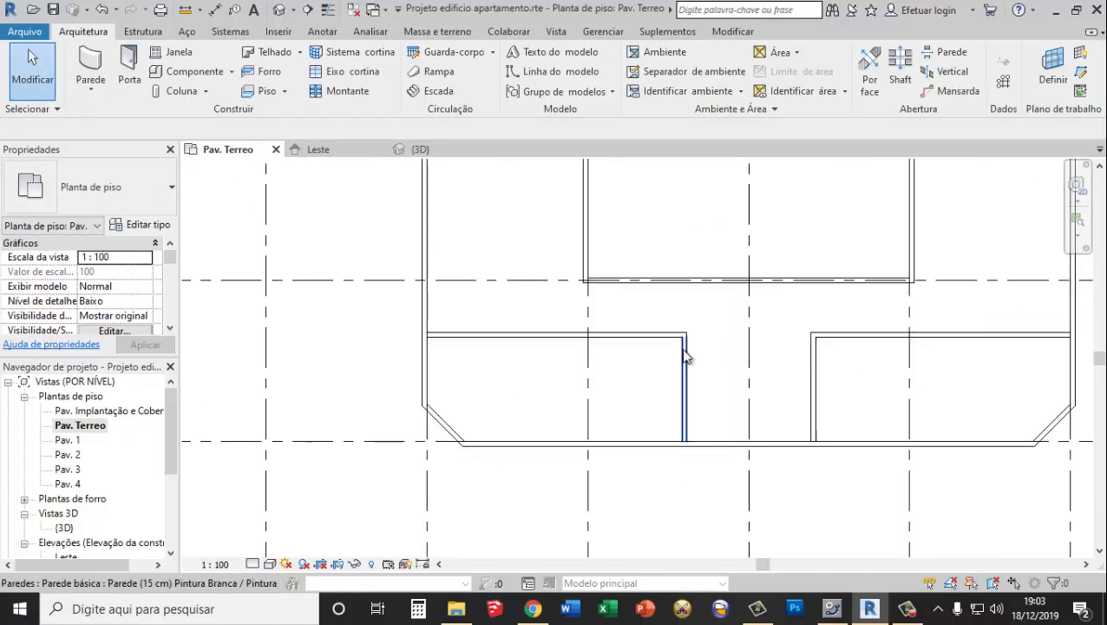
scroll(651, 391, "down", 2)
scroll(664, 362, "up", 3)
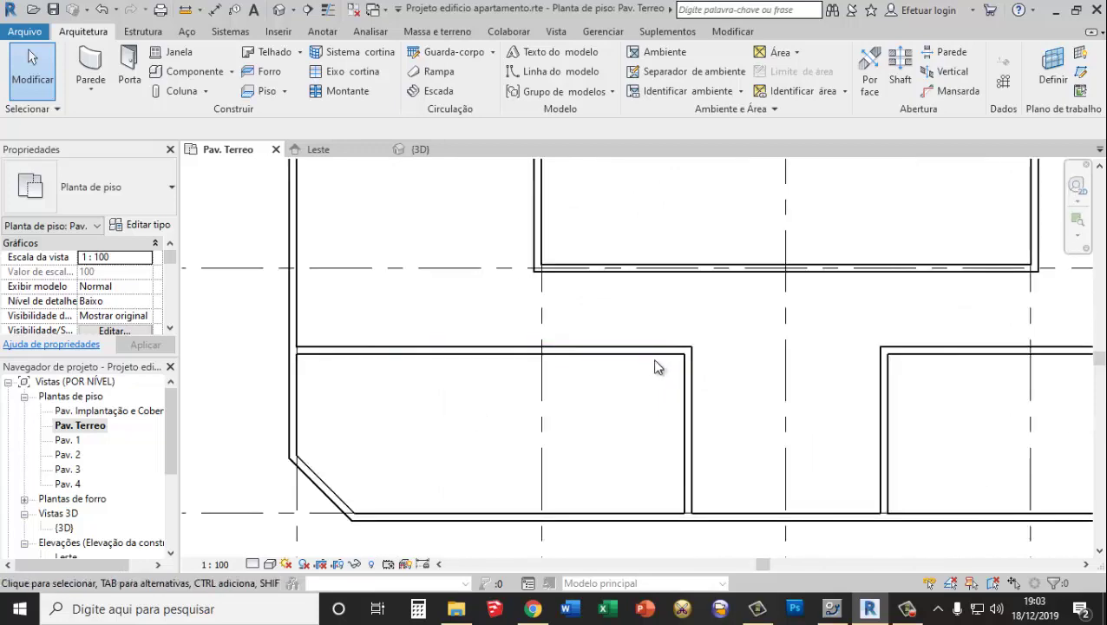
left_click(649, 357)
scroll(699, 400, "down", 2)
scroll(697, 401, "up", 2)
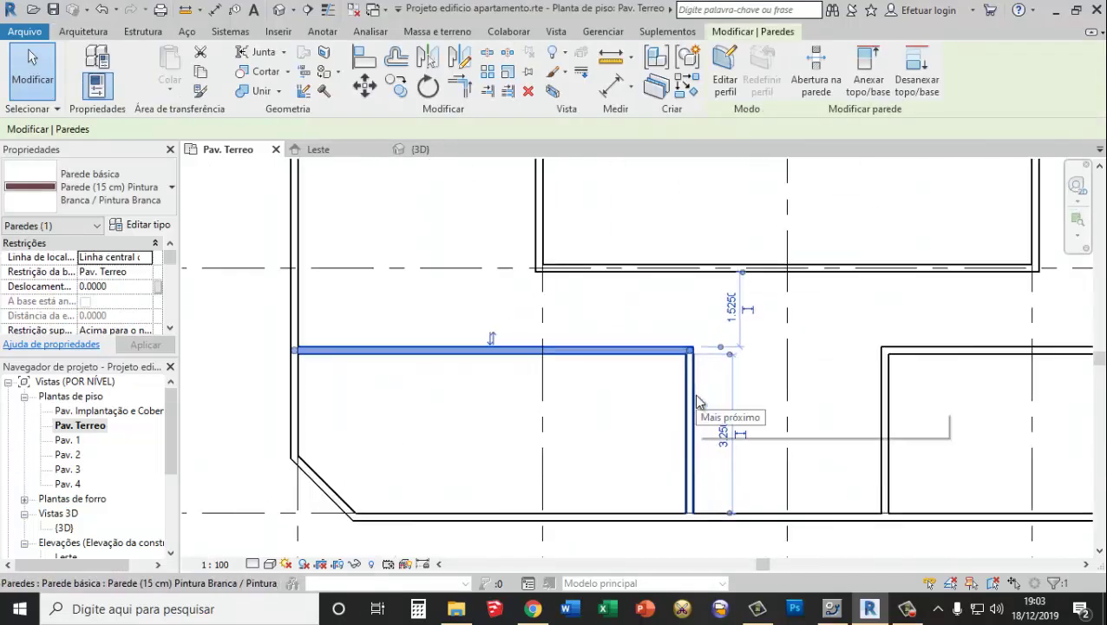
scroll(691, 395, "down", 2)
scroll(684, 389, "up", 2)
scroll(684, 385, "up", 1)
scroll(687, 377, "up", 1)
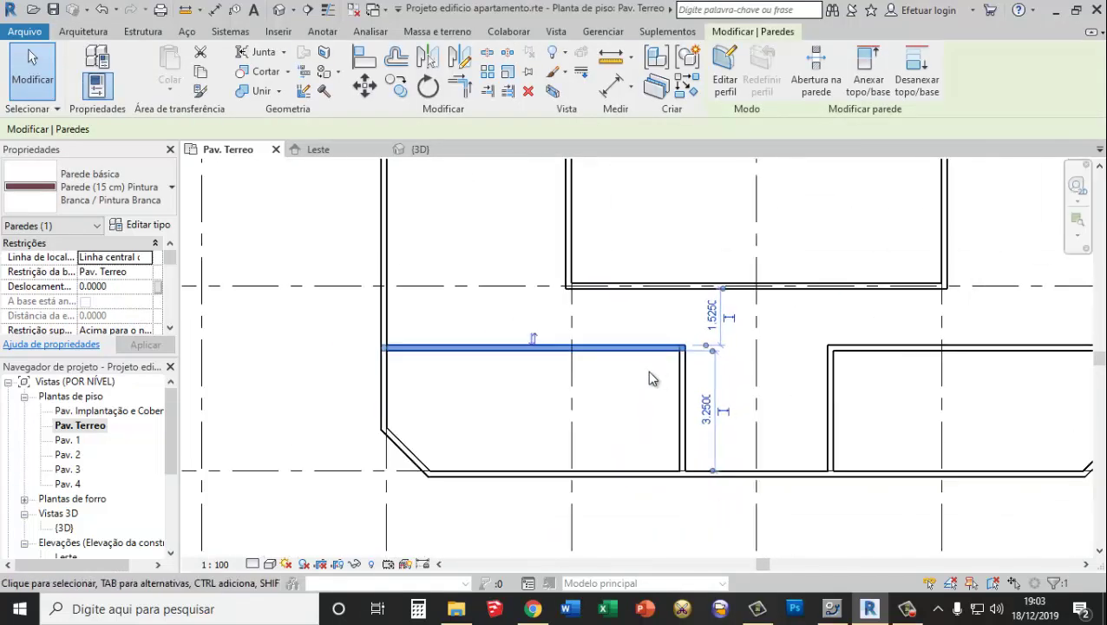
scroll(651, 373, "down", 2)
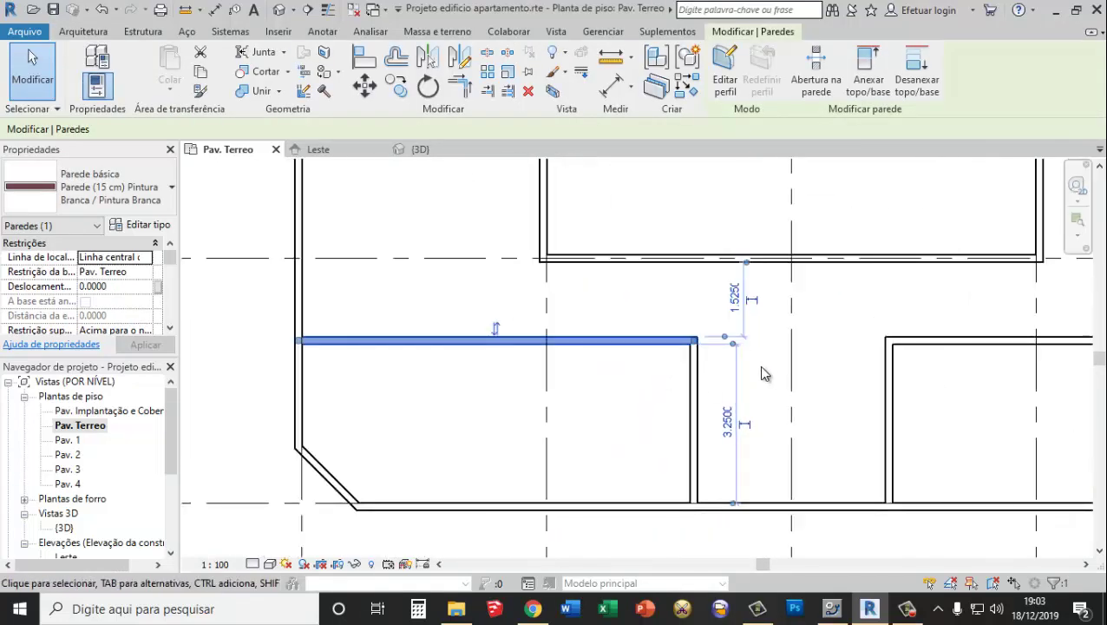
left_click(683, 310)
scroll(687, 390, "down", 1)
scroll(726, 385, "down", 1)
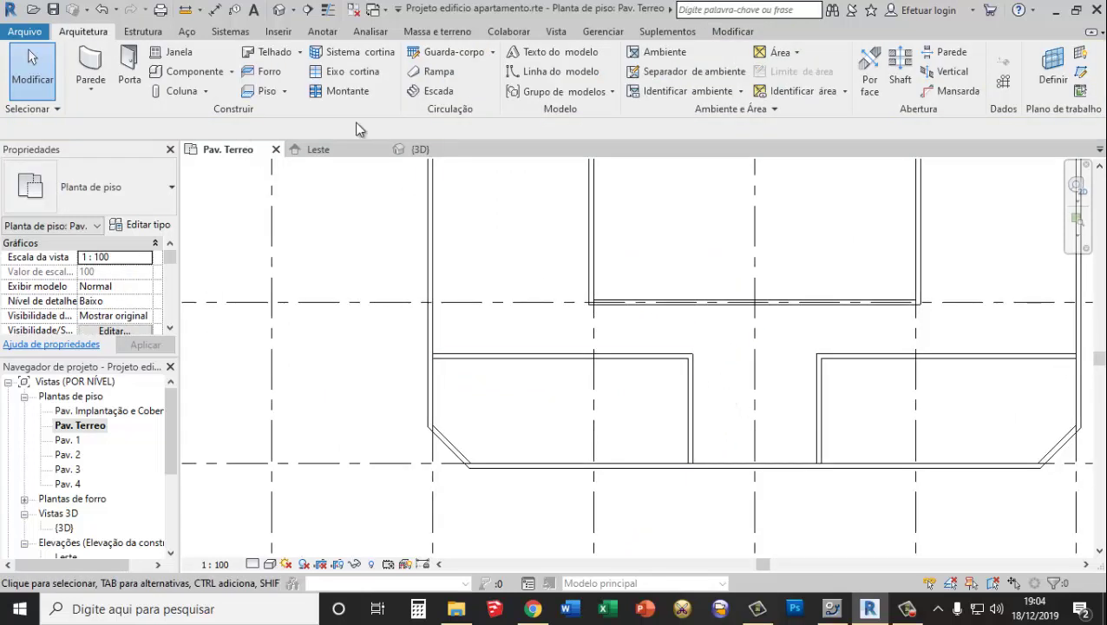
left_click(527, 78)
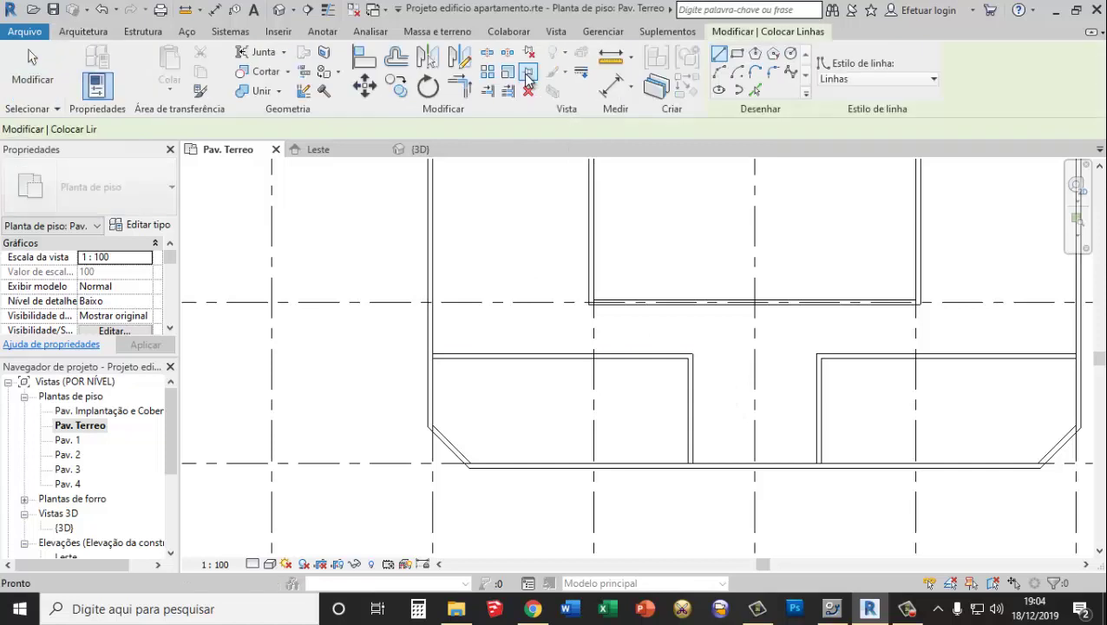
left_click(878, 85)
left_click(866, 189)
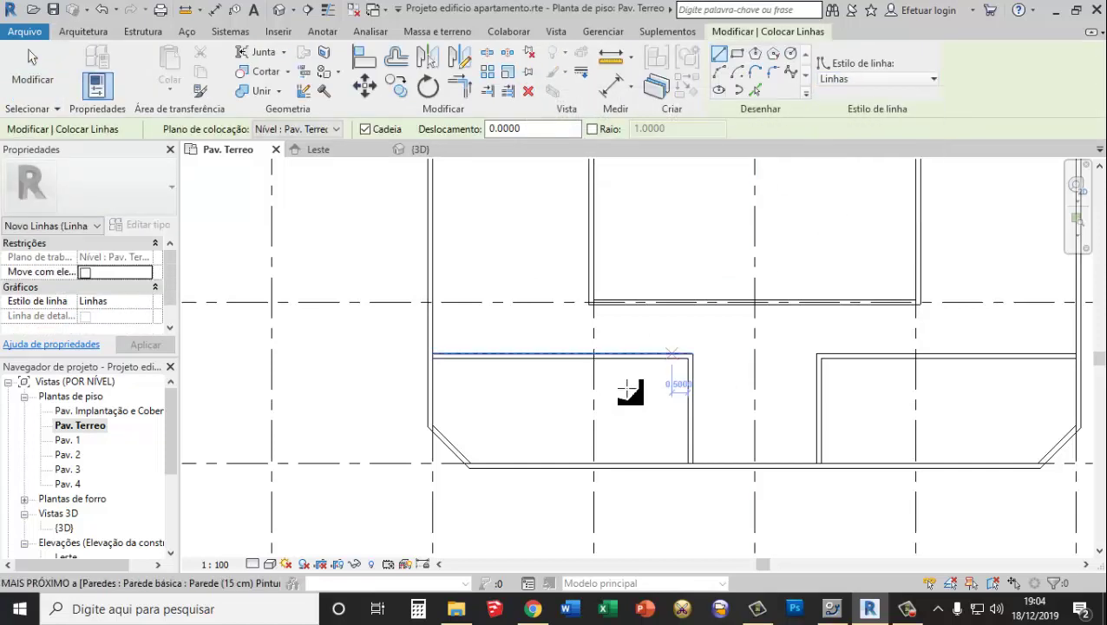
scroll(681, 425, "up", 2)
scroll(708, 395, "up", 2)
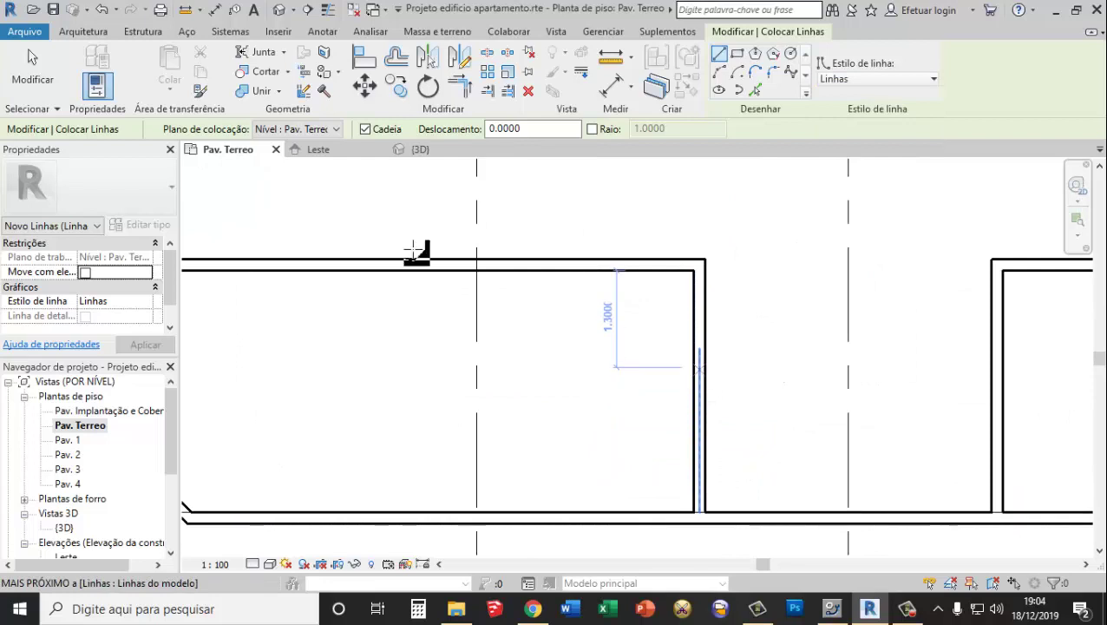
key("Escape")
key("Escape")
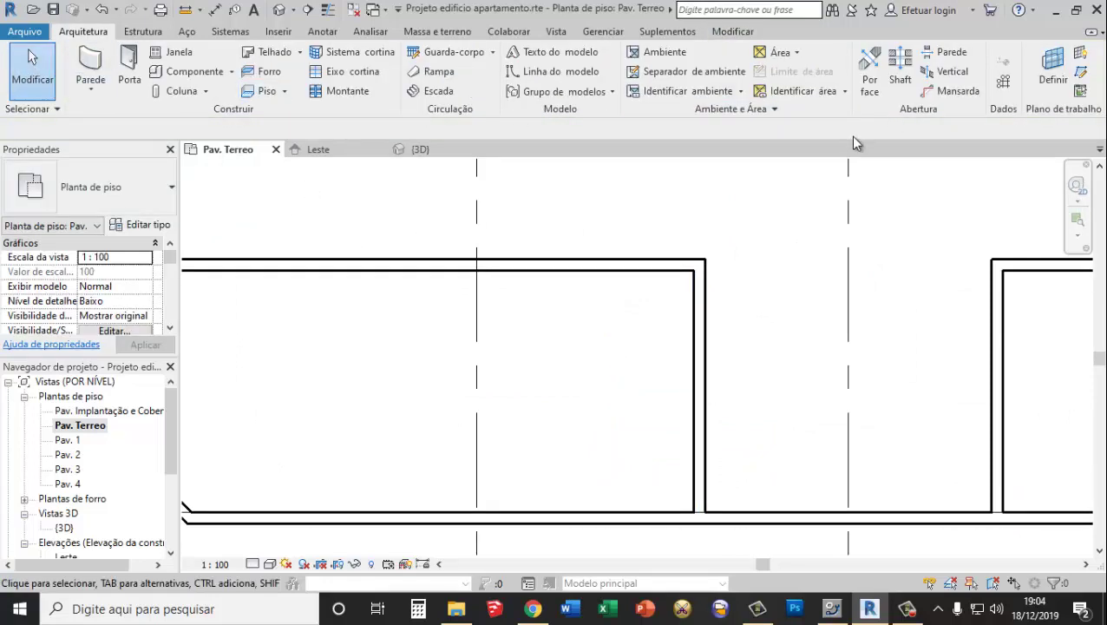
Place grid 19 along the interior wall, extending above the top wall
left_click(1004, 83)
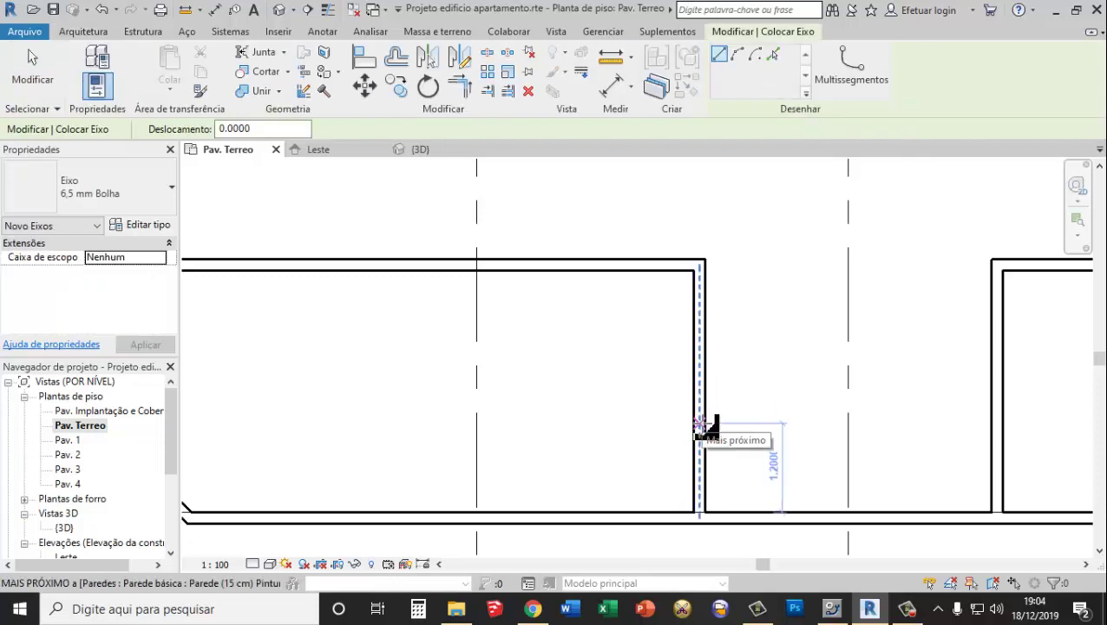
left_click(694, 391)
left_click(694, 233)
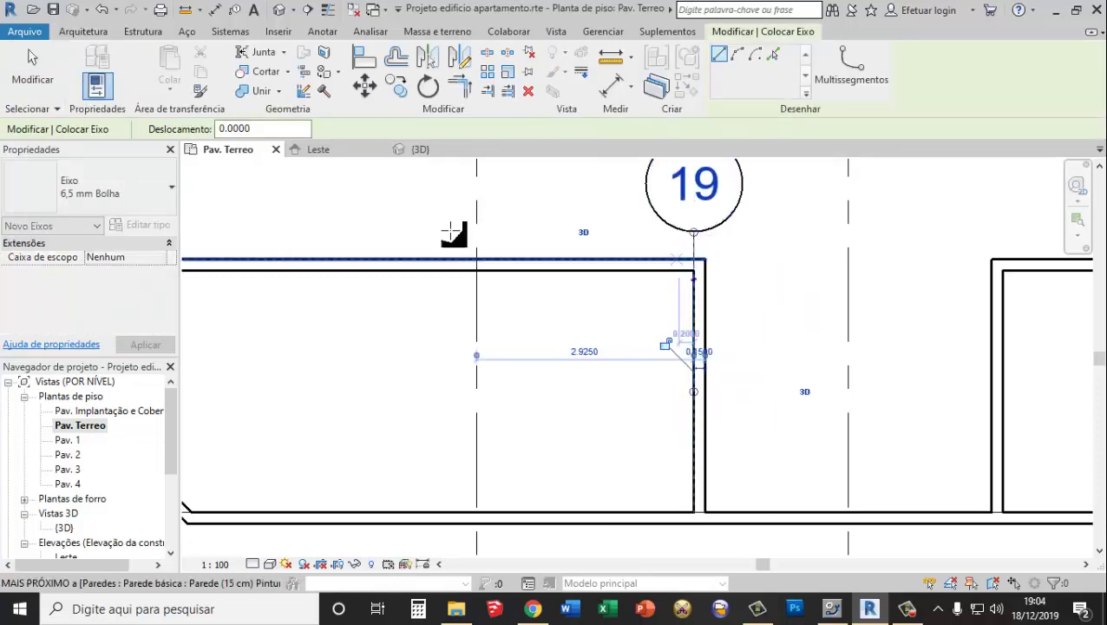
key("Escape")
key("Escape")
Copy grid 19 from the wall corner to just left of it, creating grid 20
left_click(694, 265)
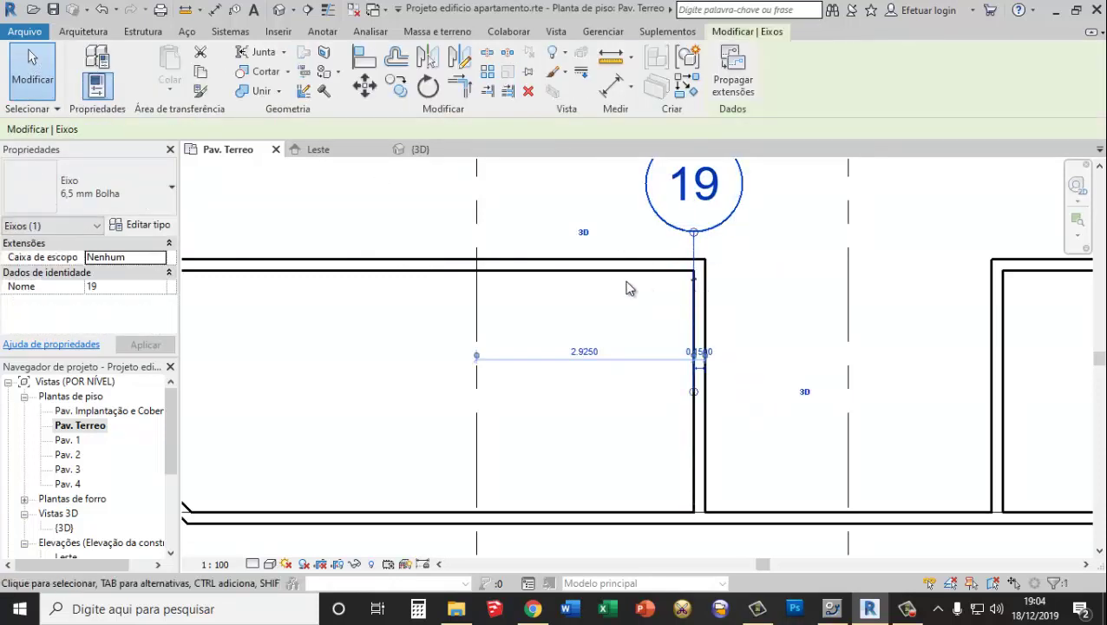
left_click(396, 87)
left_click(694, 259)
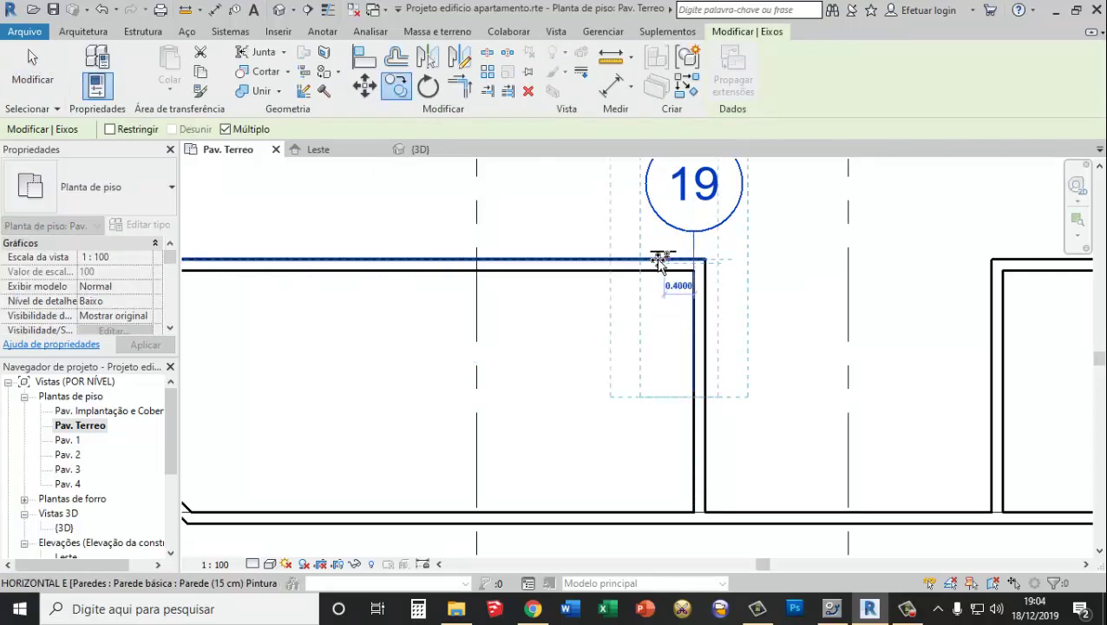
left_click(638, 259)
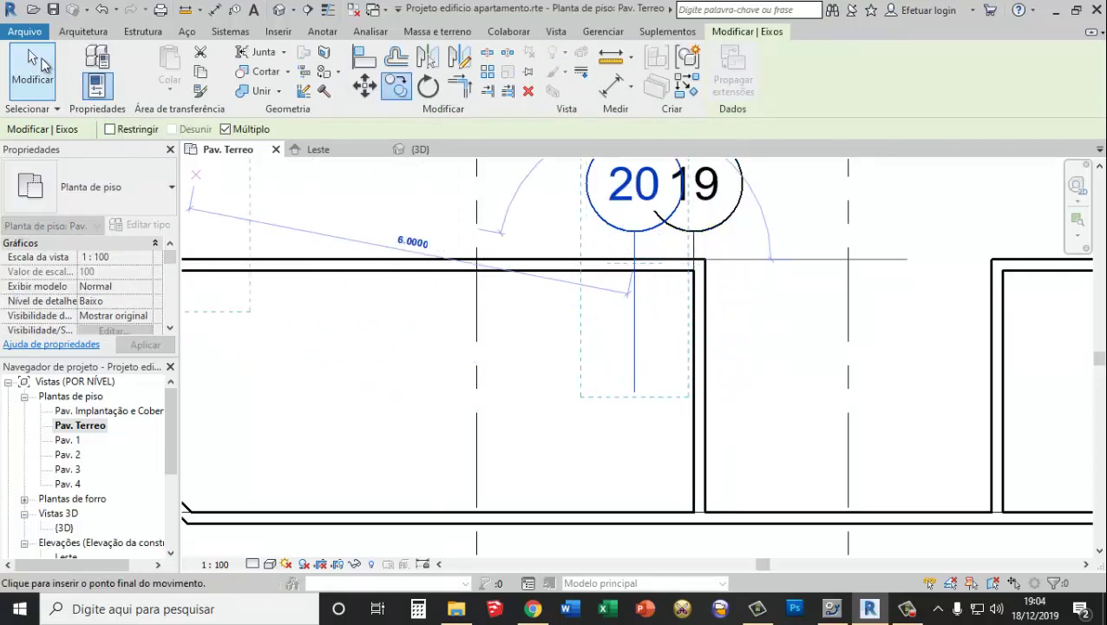
key("Escape")
key("Escape")
scroll(660, 277, "up", 1)
scroll(643, 277, "down", 2)
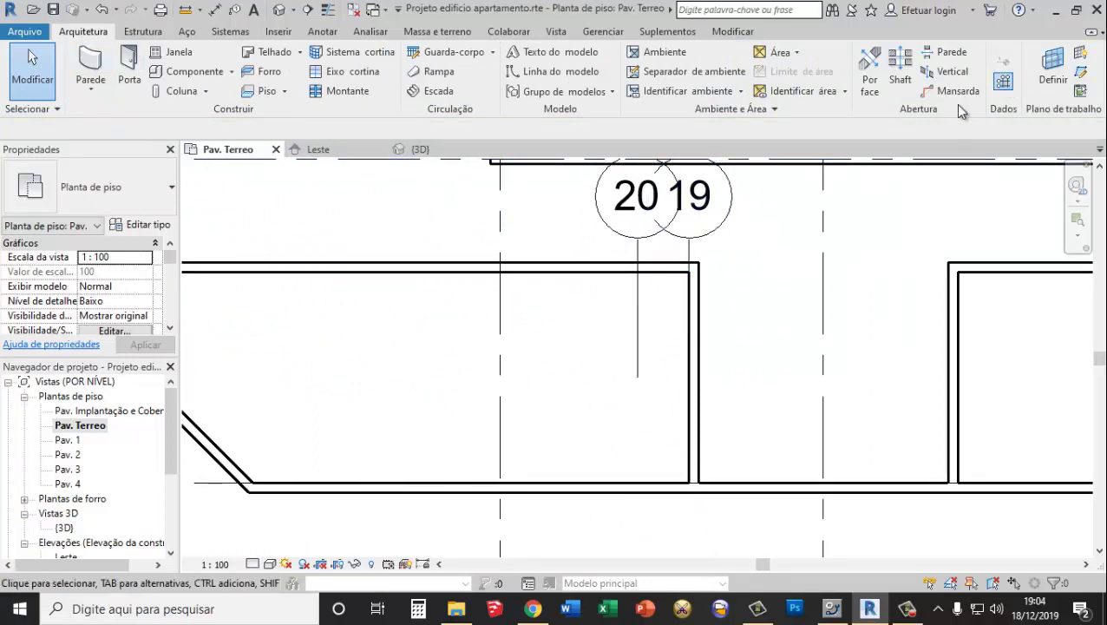
Draw horizontal grid 21 across the vertical interior wall with the GR command
key("g")
key("r")
left_click(573, 314)
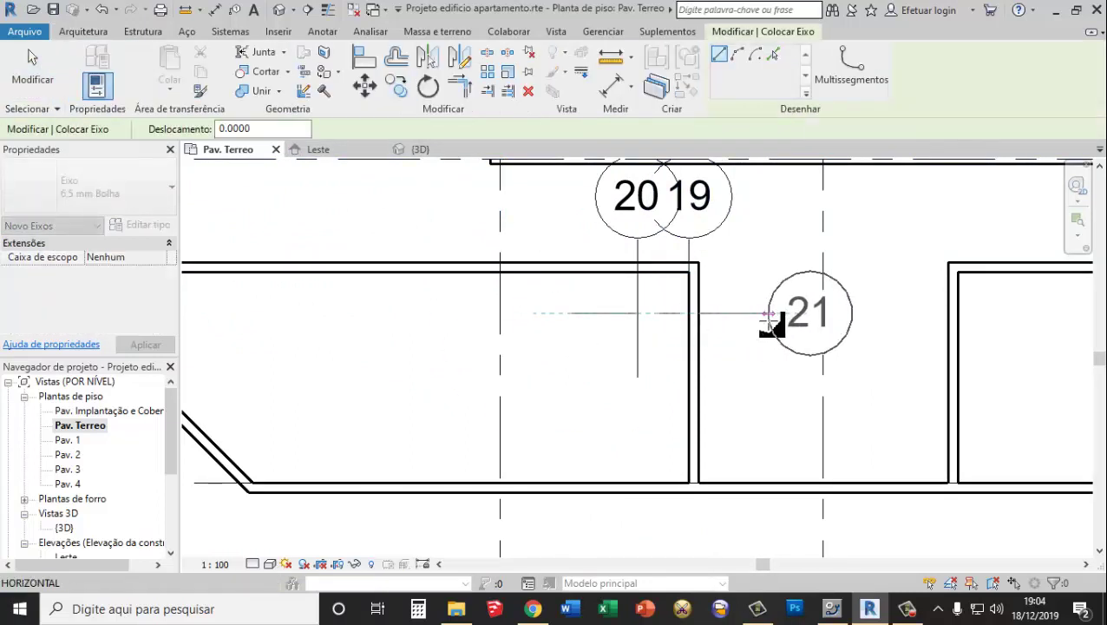
left_click(769, 312)
left_click(32, 70)
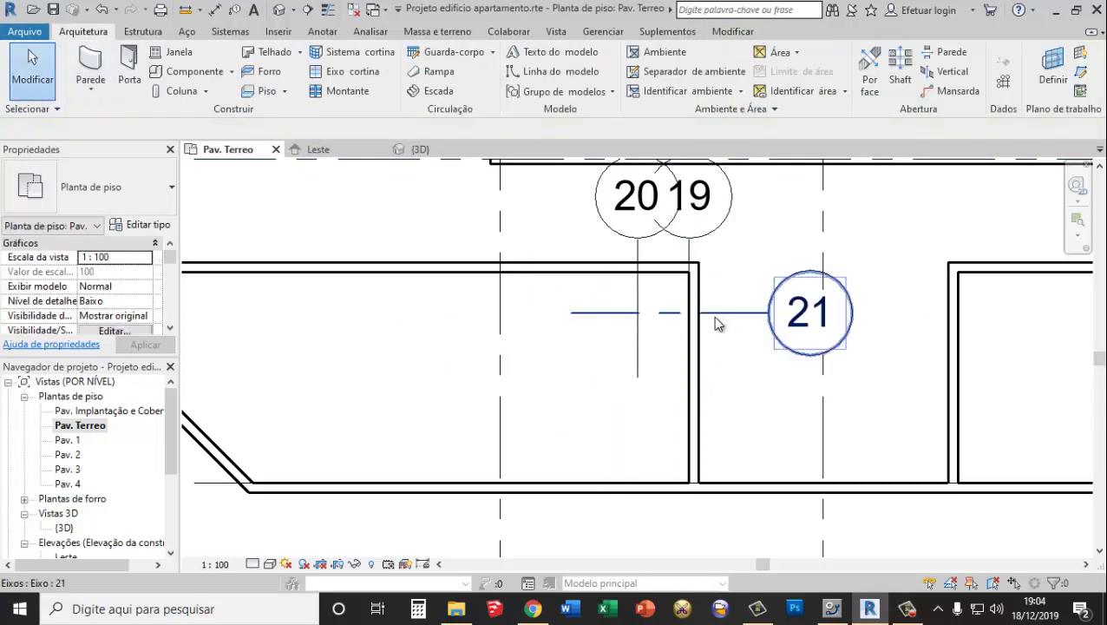
Set grids 21 and 20 each 0.5 from the wall corner
scroll(715, 317, "up", 2)
left_click(655, 312)
left_click(548, 278)
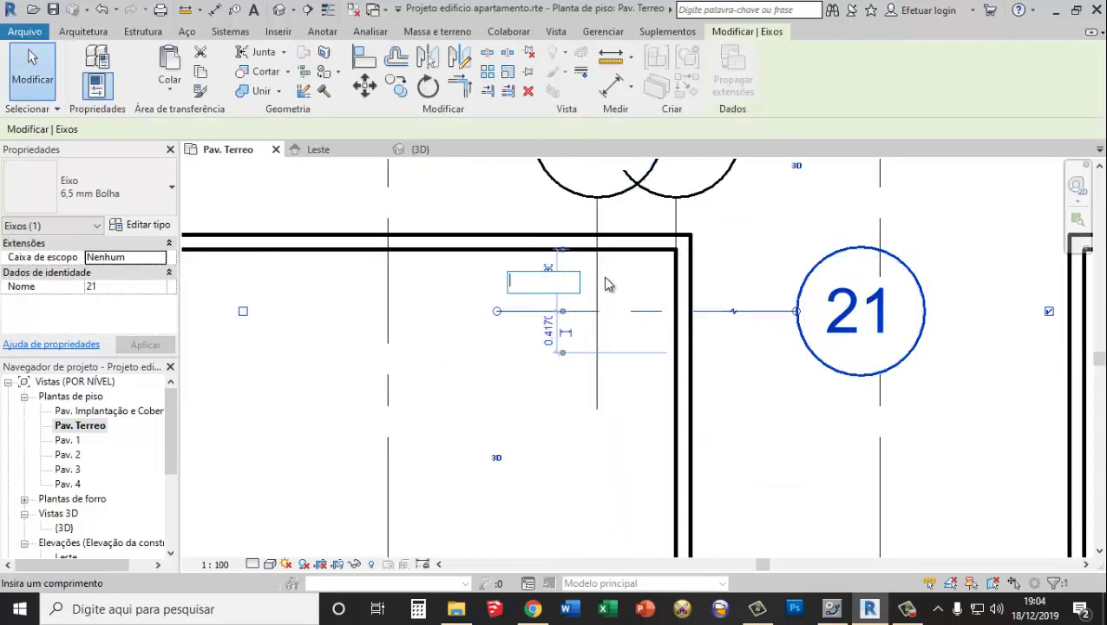
type("0.5")
key("Return")
left_click(593, 349)
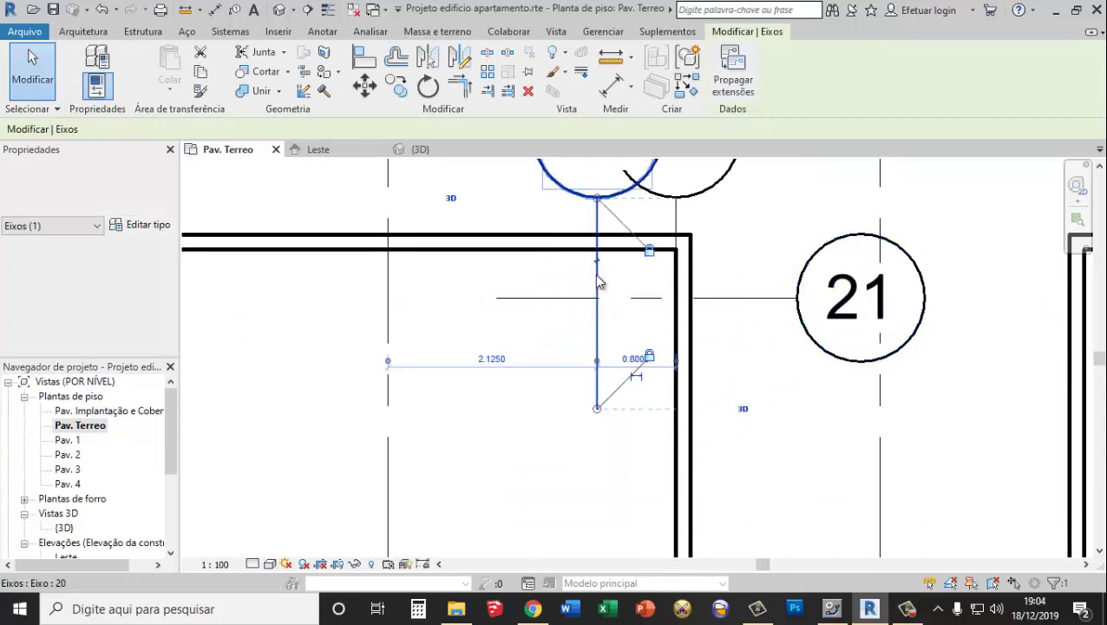
left_click(634, 358)
type("0.")
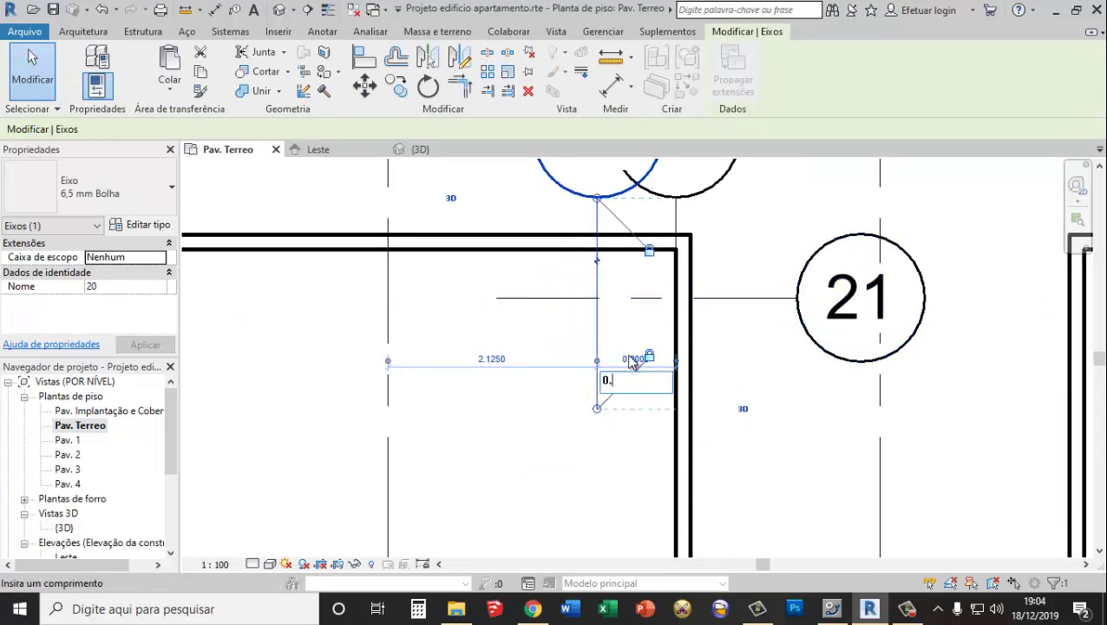
type("5")
key("Return")
Pull the vertical wall's top down to grid 21 and the horizontal wall's end back to grid 20
left_click(692, 280)
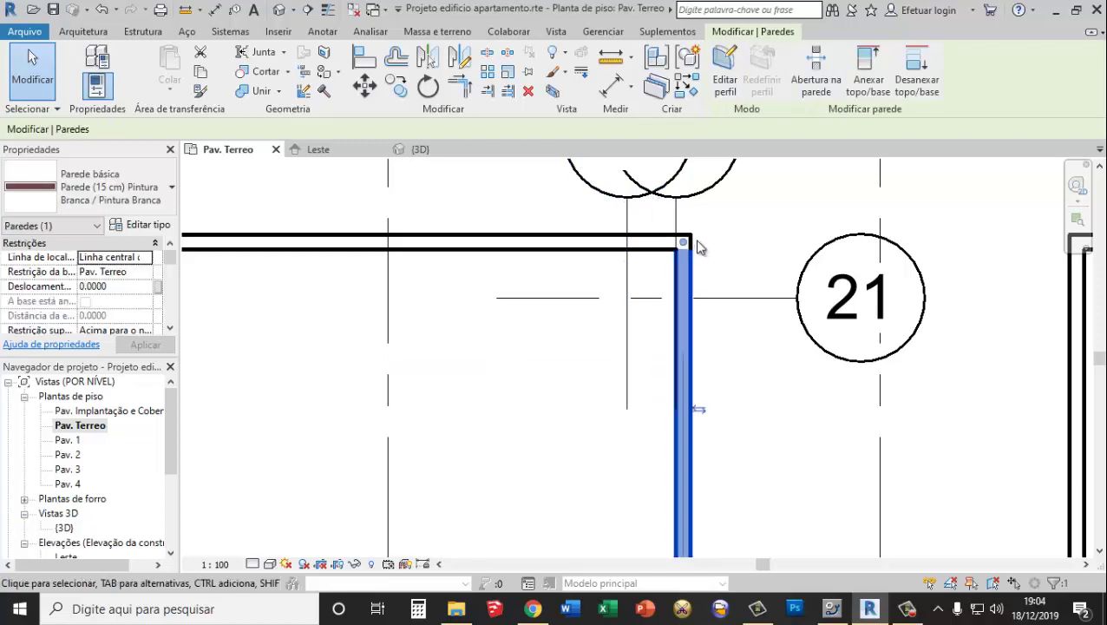
scroll(700, 242, "up", 1)
scroll(681, 319, "up", 2)
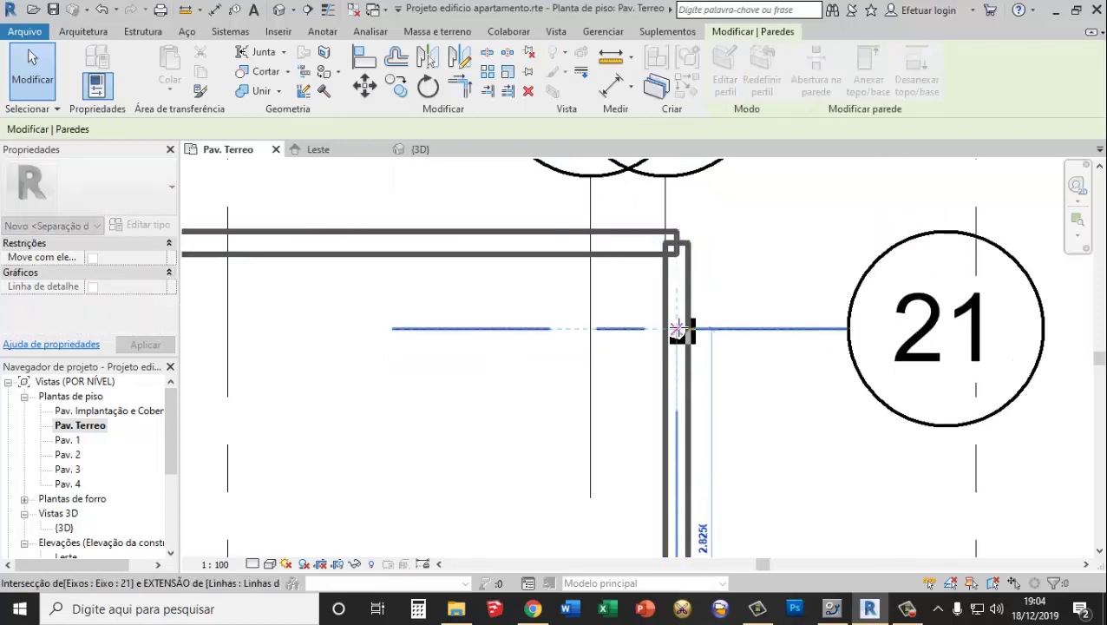
left_click_drag(682, 320, 679, 323)
left_click(672, 242)
left_click_drag(674, 248, 593, 246)
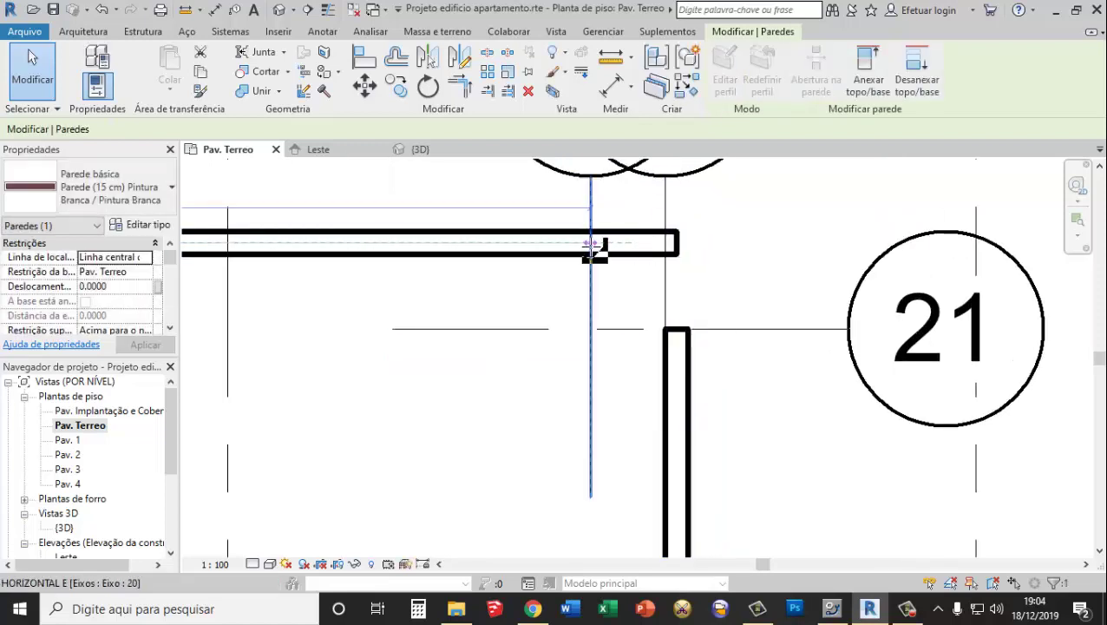
left_click(717, 242)
Delete helper grids 19, 20 and 21
left_click(664, 286)
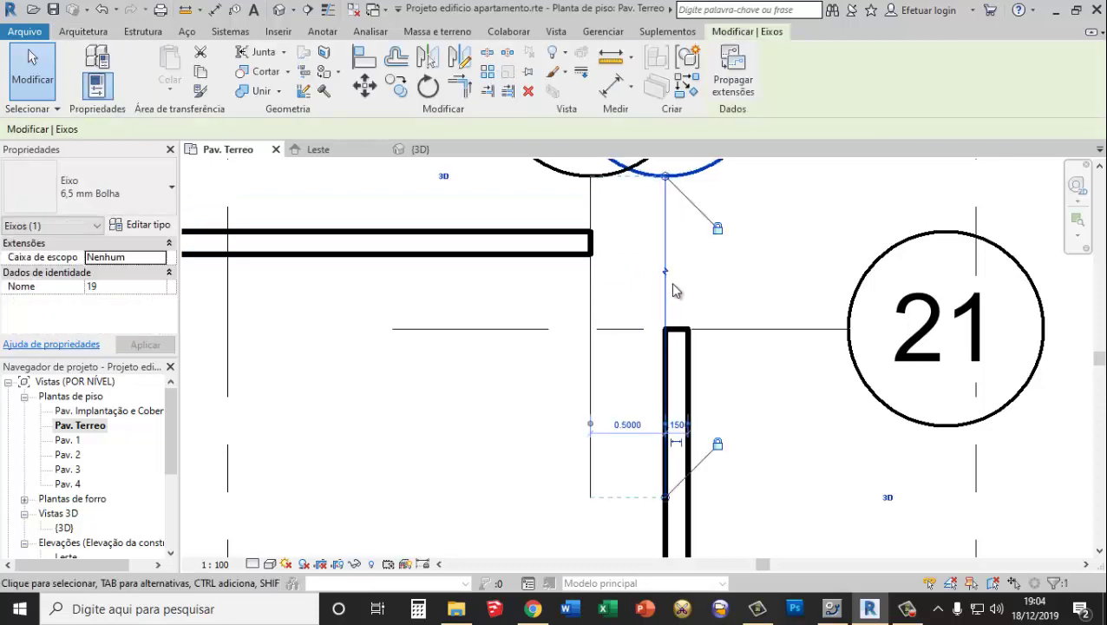
key("Delete")
left_click(704, 326)
key("Delete")
left_click(592, 299)
key("Delete")
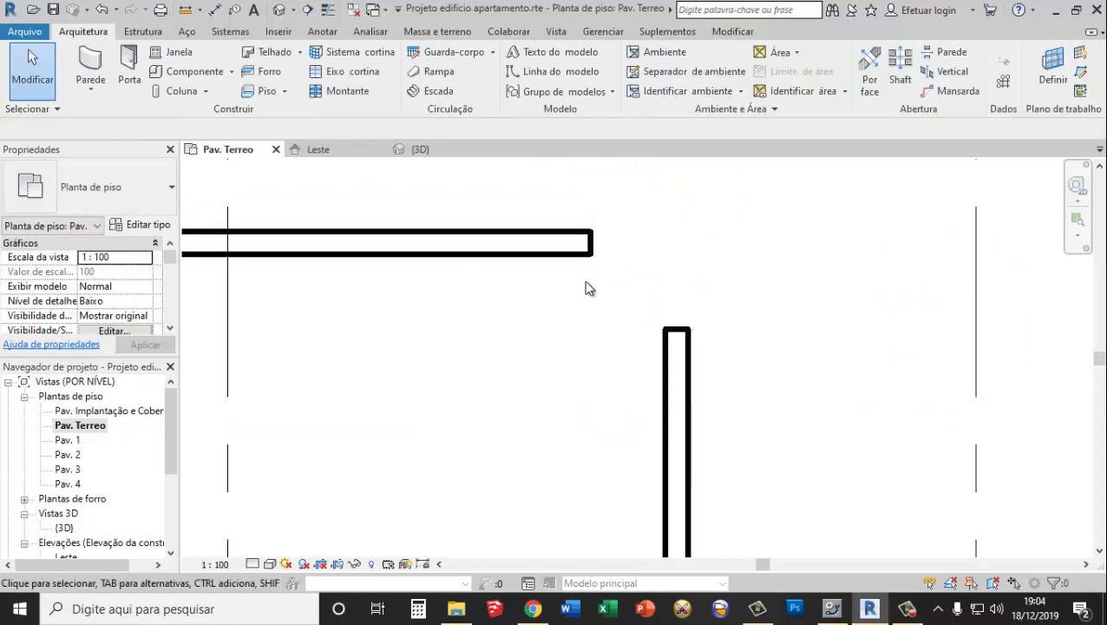
Draw a diagonal wall joining the horizontal wall's end to the vertical wall's top
left_click(90, 70)
left_click(590, 242)
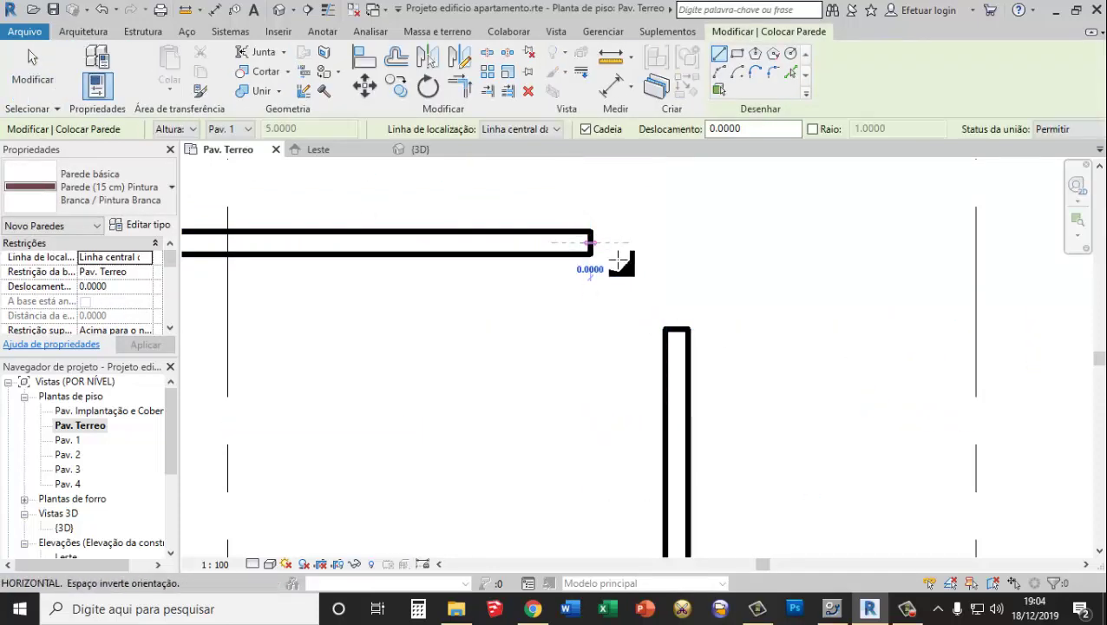
left_click(679, 335)
scroll(512, 253, "down", 2)
scroll(512, 256, "down", 2)
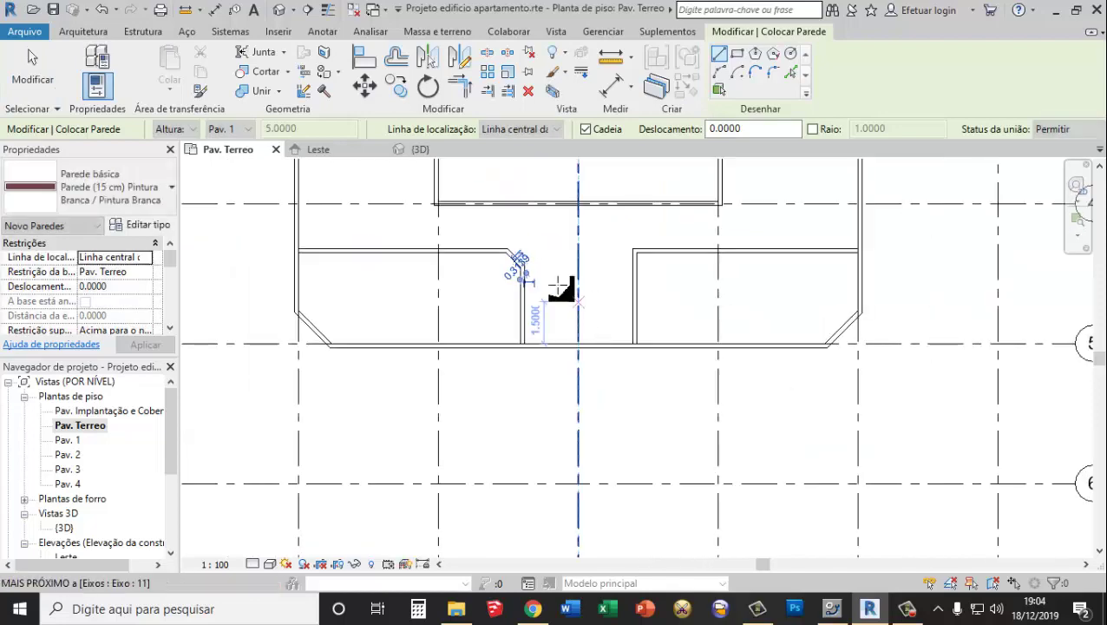
left_click(32, 70)
scroll(680, 263, "up", 3)
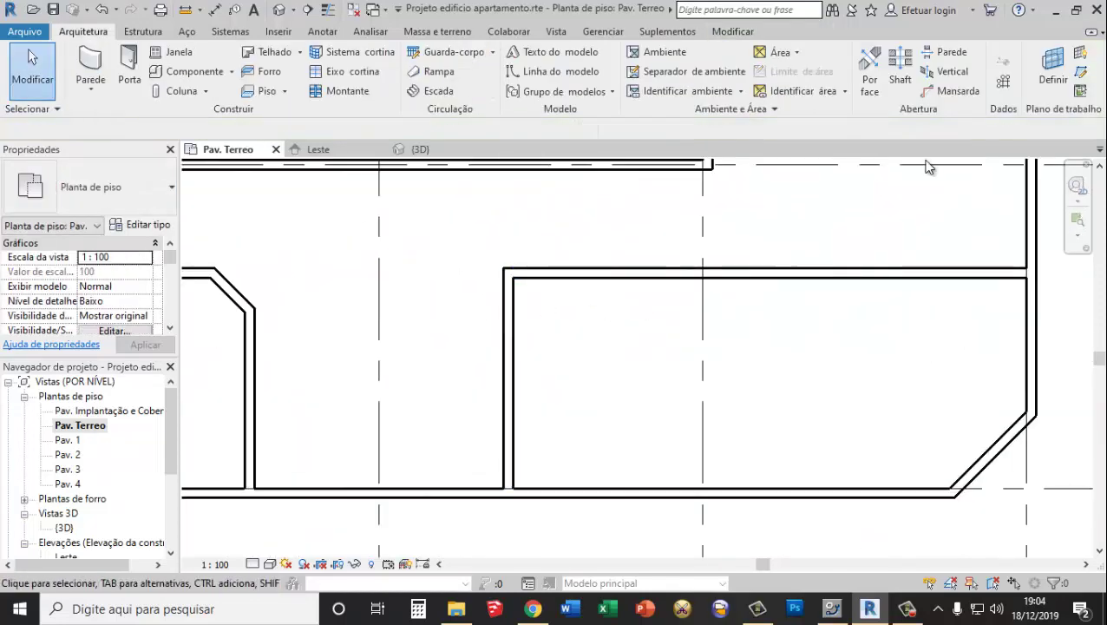
Draw grid 22 along the right room's left wall
key("g")
key("r")
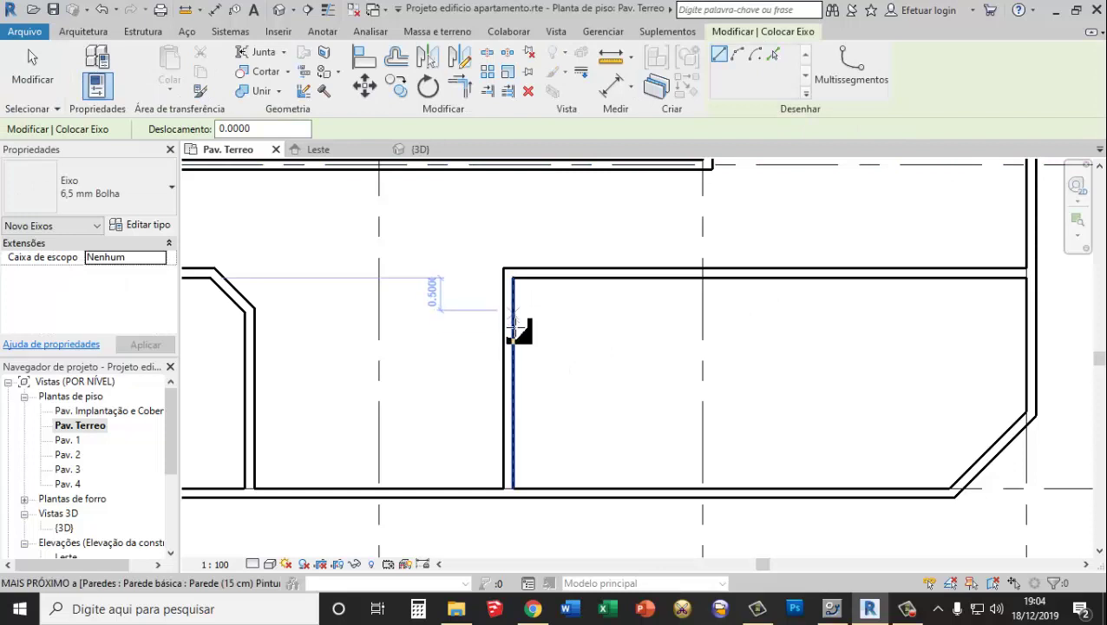
left_click(513, 394)
left_click(513, 233)
left_click(33, 69)
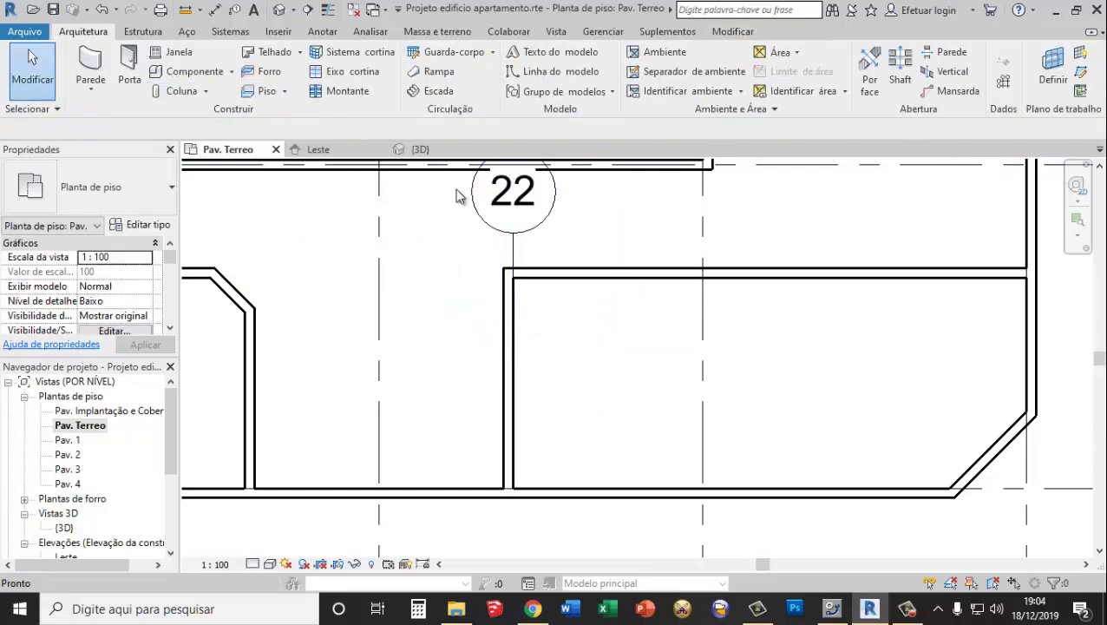
Copy grid 22 to create offset grid 23
left_click(514, 251)
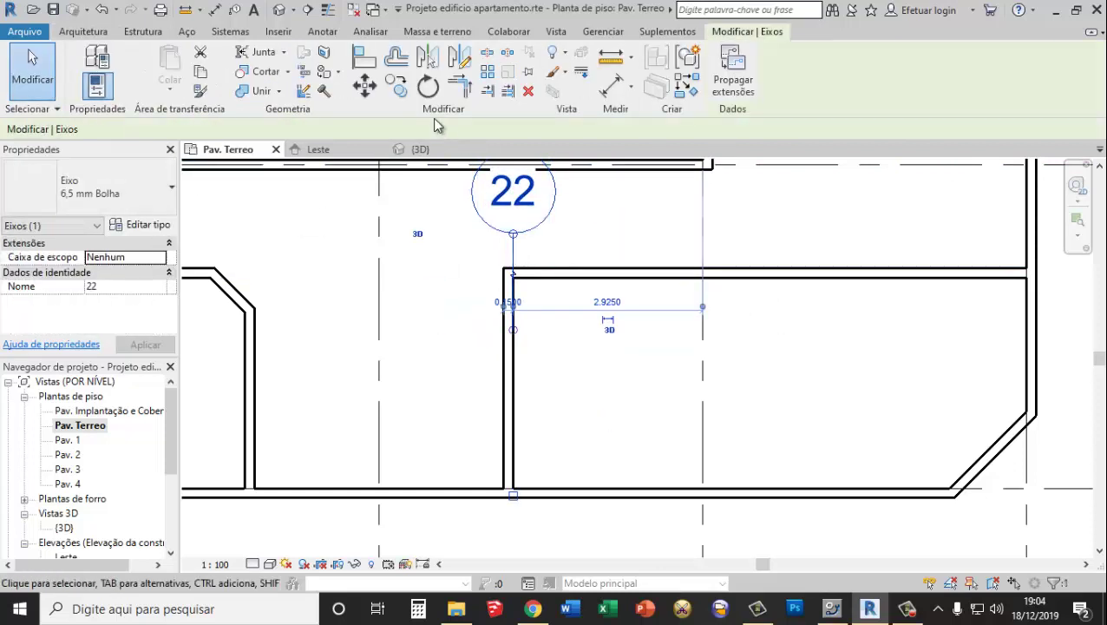
left_click(517, 302)
type("0")
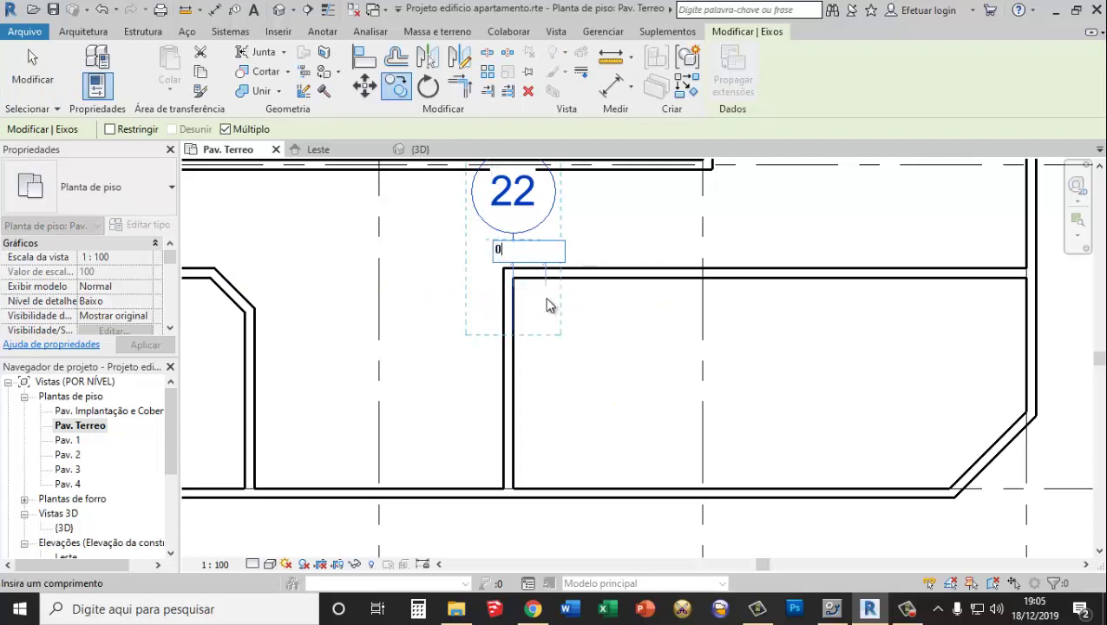
key("Return")
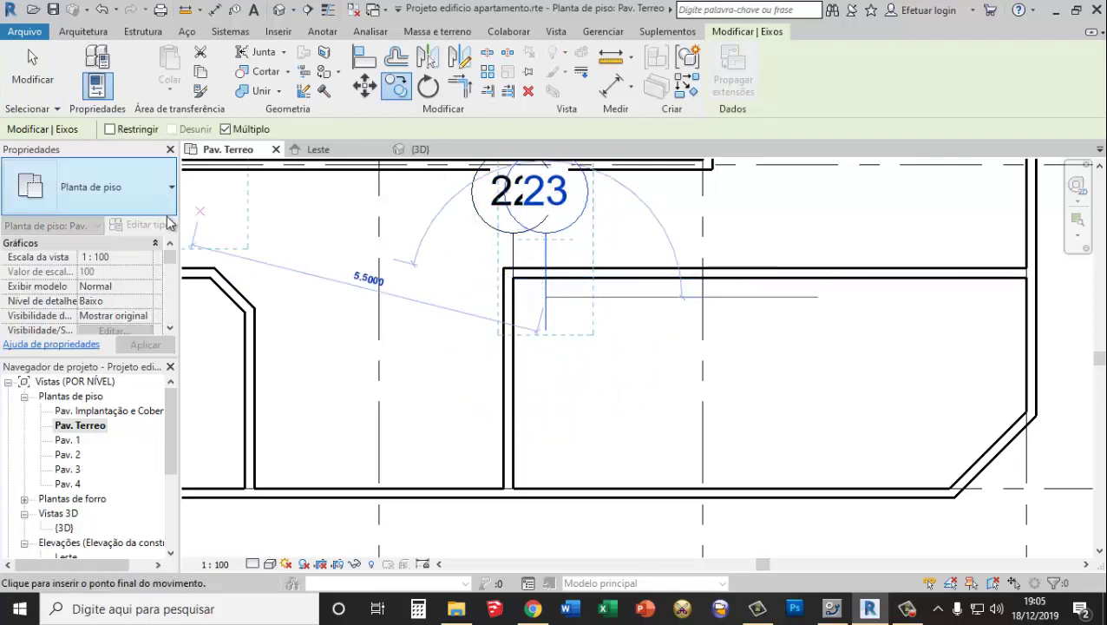
left_click(32, 70)
Draw horizontal grid 24 along the room's top wall
left_click(83, 31)
left_click(1007, 87)
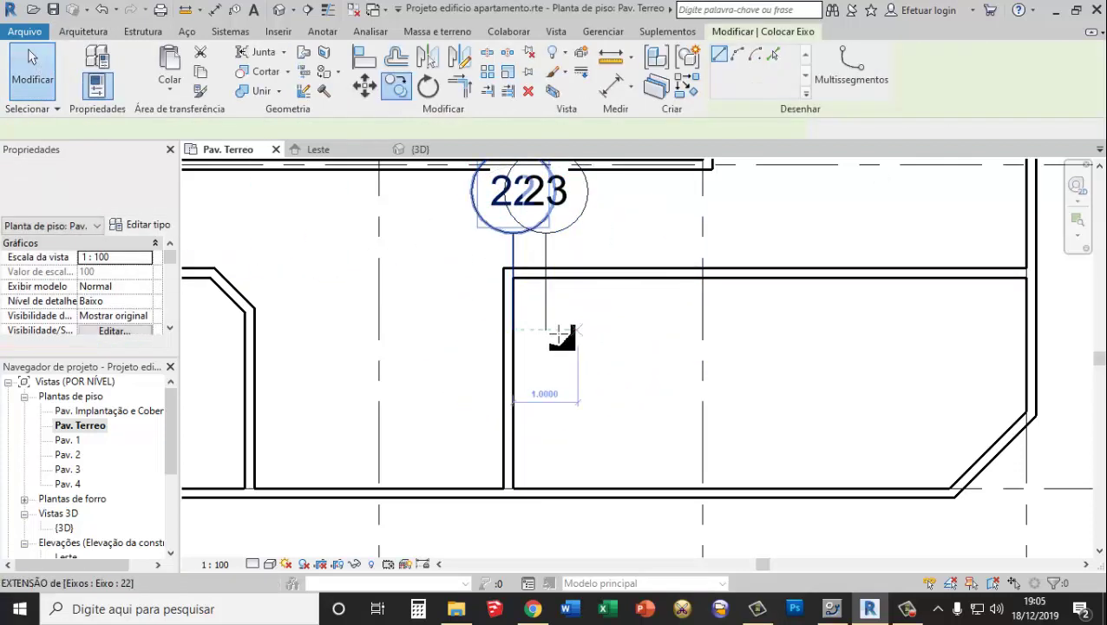
left_click(514, 286)
left_click(647, 289)
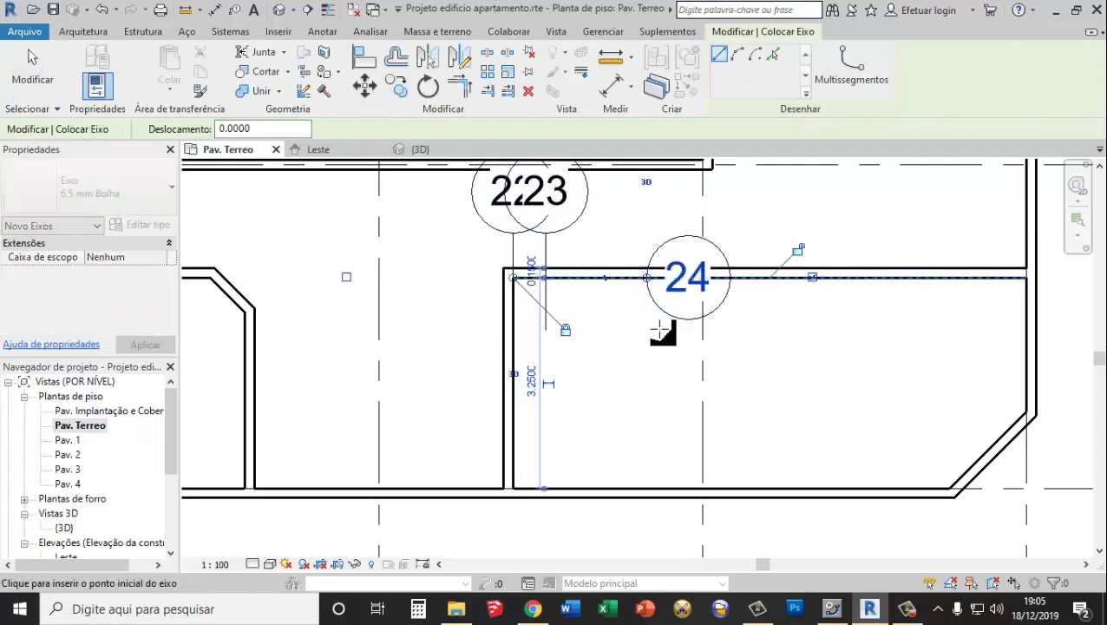
left_click(32, 69)
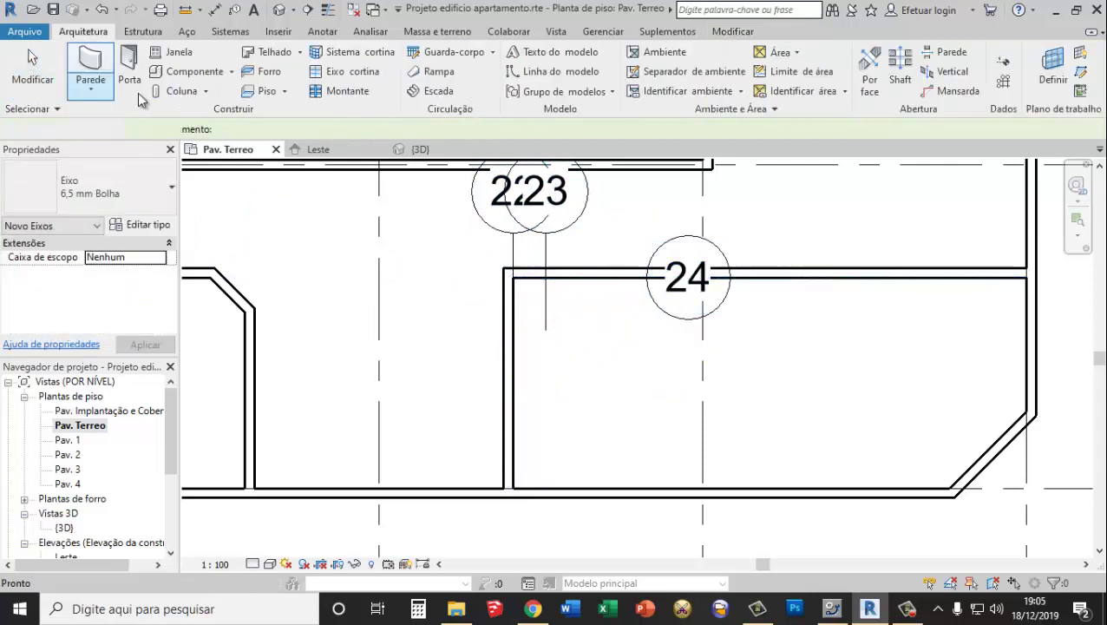
Copy grid 24 to place grid 25 just below it
left_click(694, 267)
key("c")
key("o")
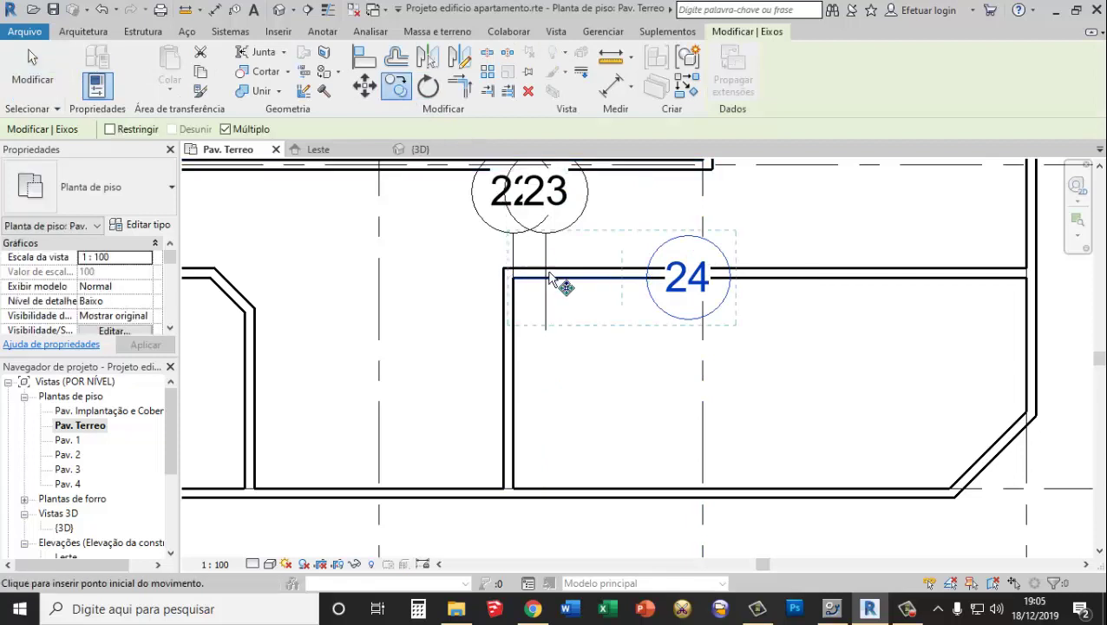
left_click(618, 279)
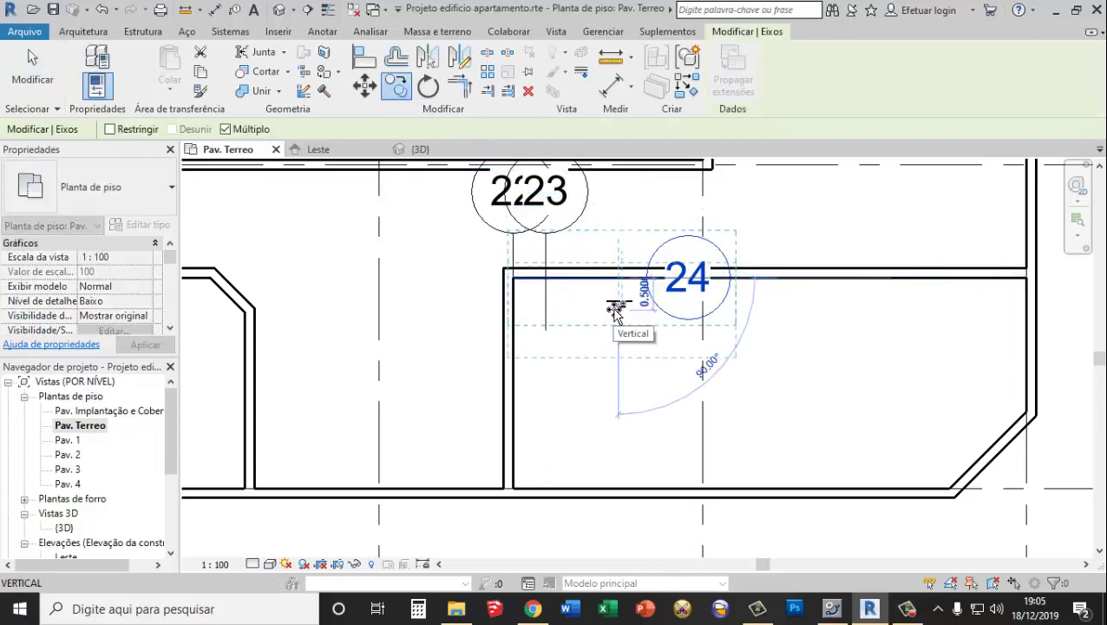
type("0.5")
key("Return")
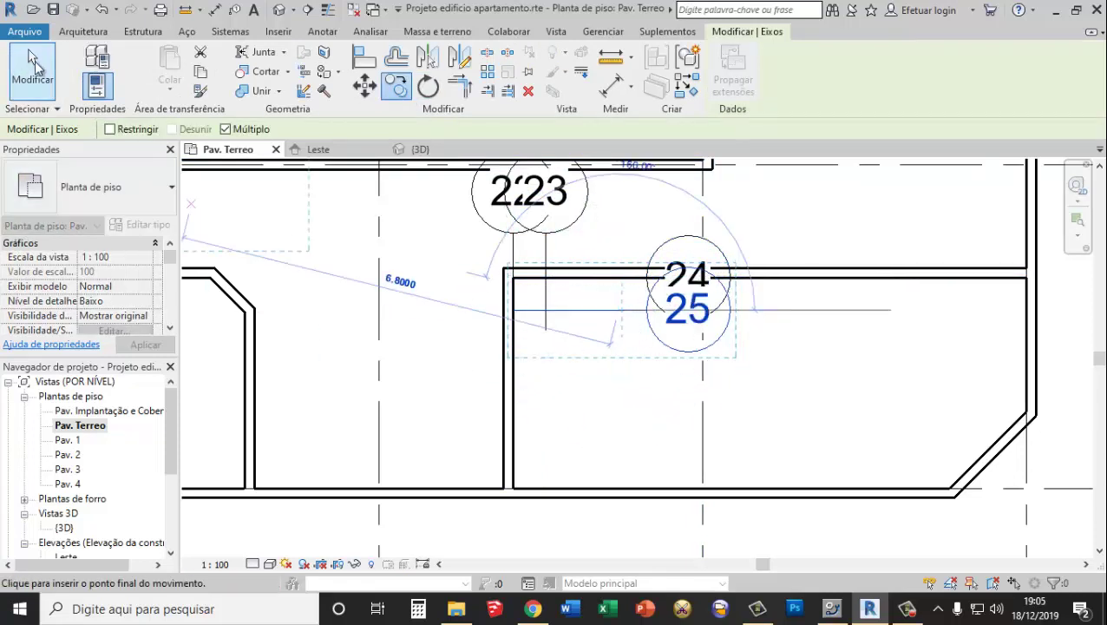
left_click(35, 60)
scroll(540, 293, "up", 3)
left_click(512, 272)
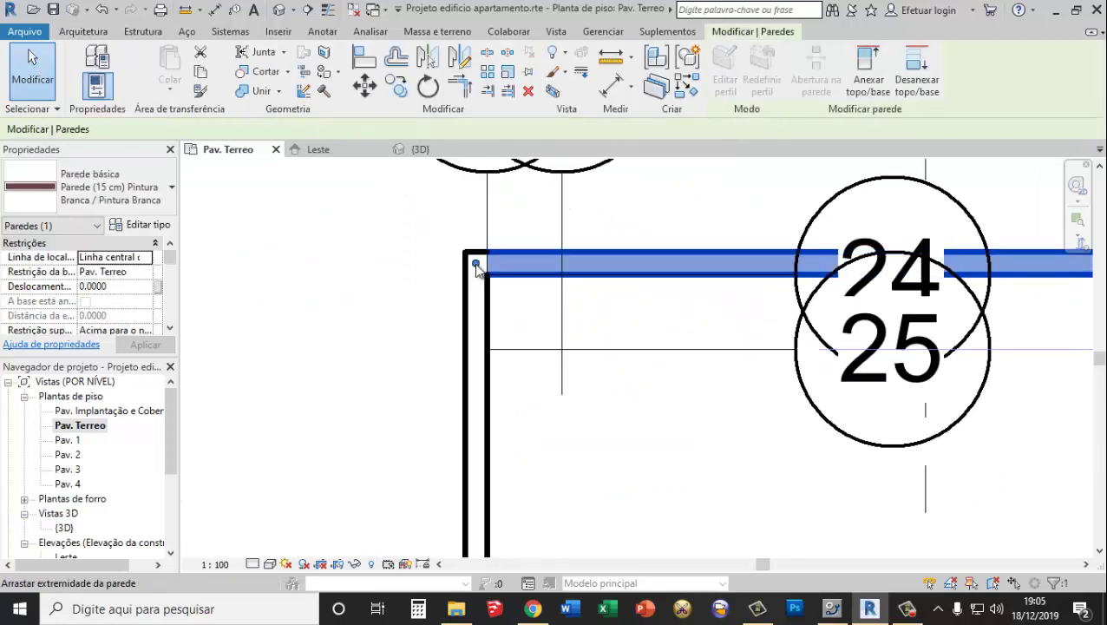
Pull the horizontal wall's end back to grid 23 and shorten the vertical wall's top
left_click_drag(476, 264, 565, 263)
left_click(477, 300)
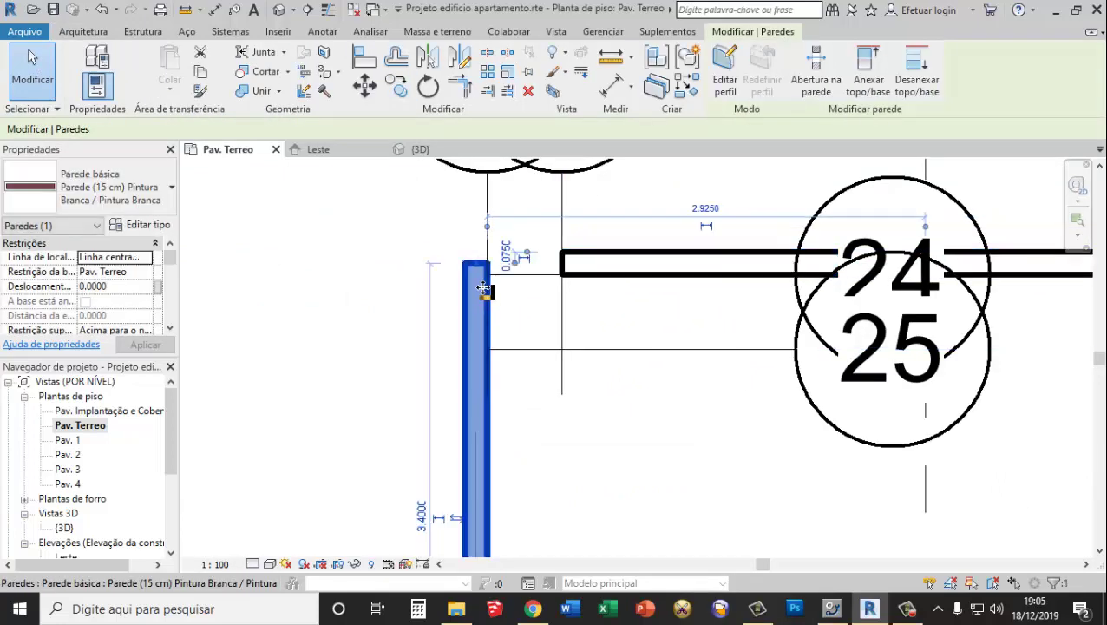
left_click_drag(484, 292, 477, 346)
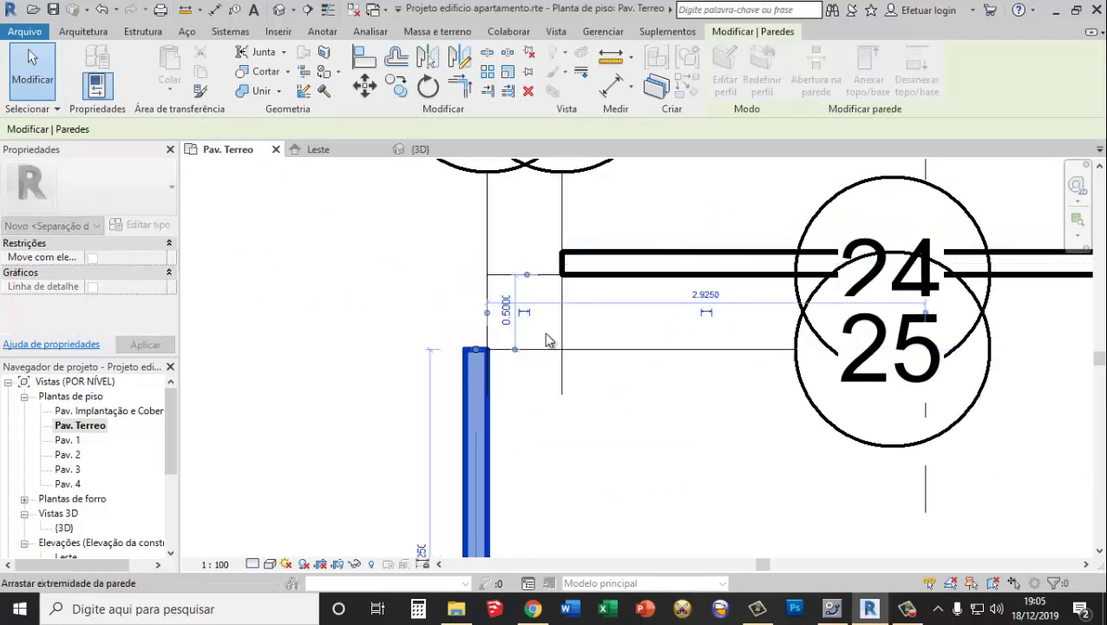
left_click(437, 208)
Draw a diagonal wall joining the vertical wall's top to the horizontal wall's end
left_click(90, 66)
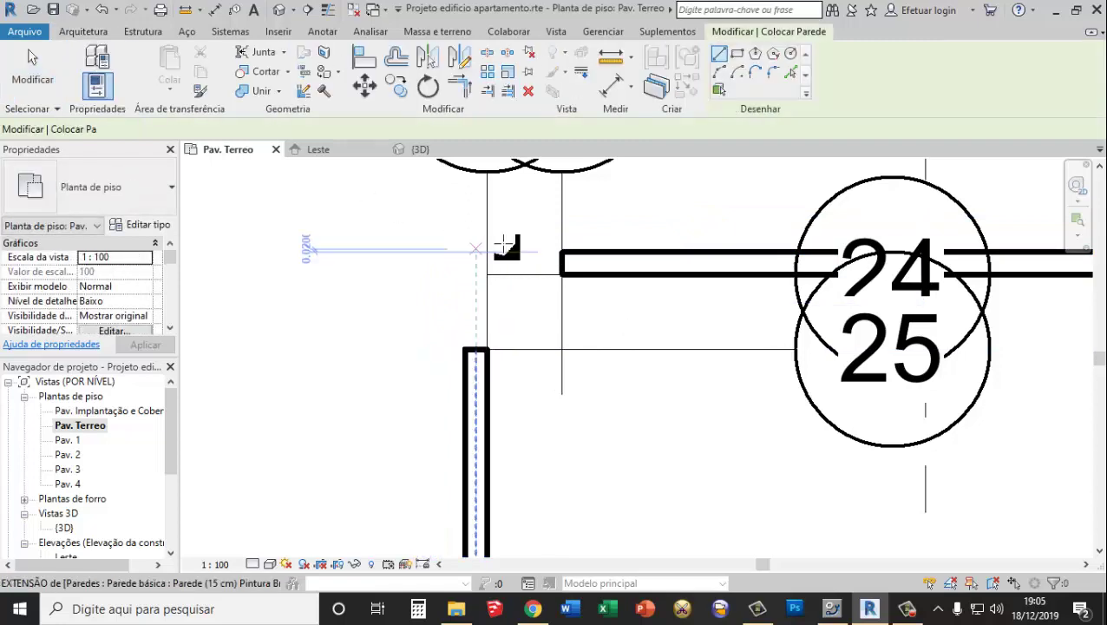
left_click(562, 269)
left_click(496, 350)
key("Escape")
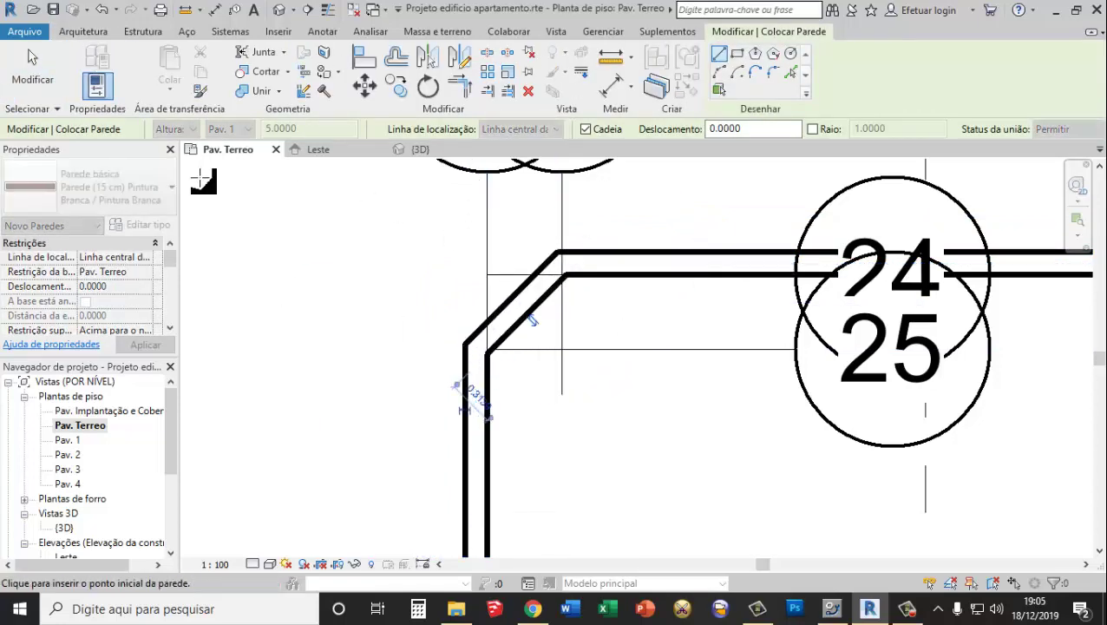
key("Escape")
scroll(653, 328, "down", 1)
scroll(652, 328, "down", 4)
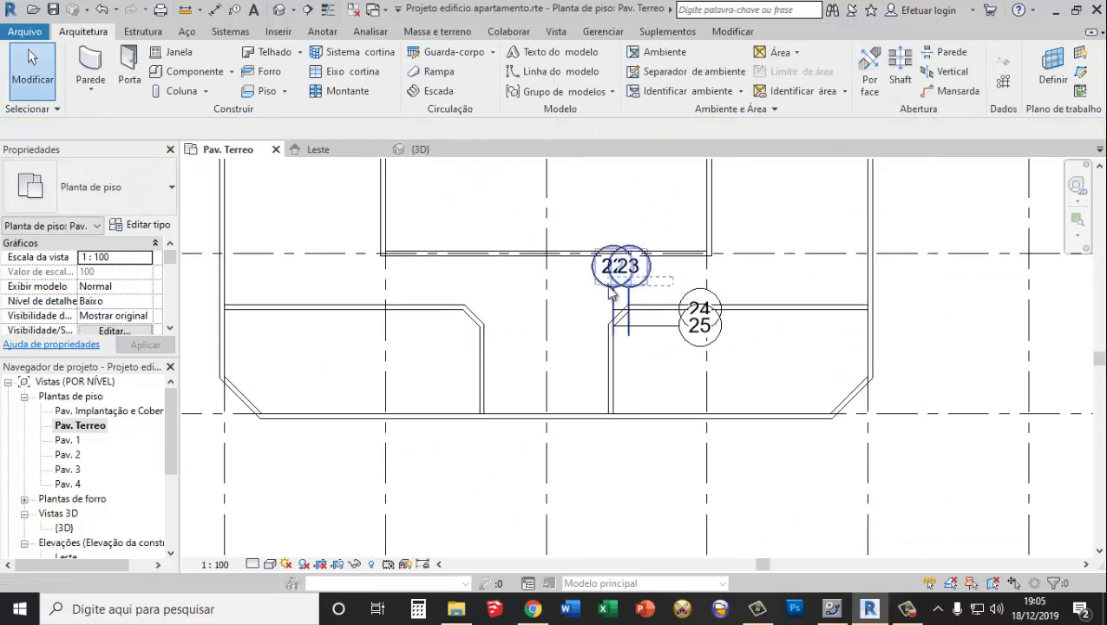
Delete the temporary helper grids 22–25
left_click(618, 293)
left_click(695, 384)
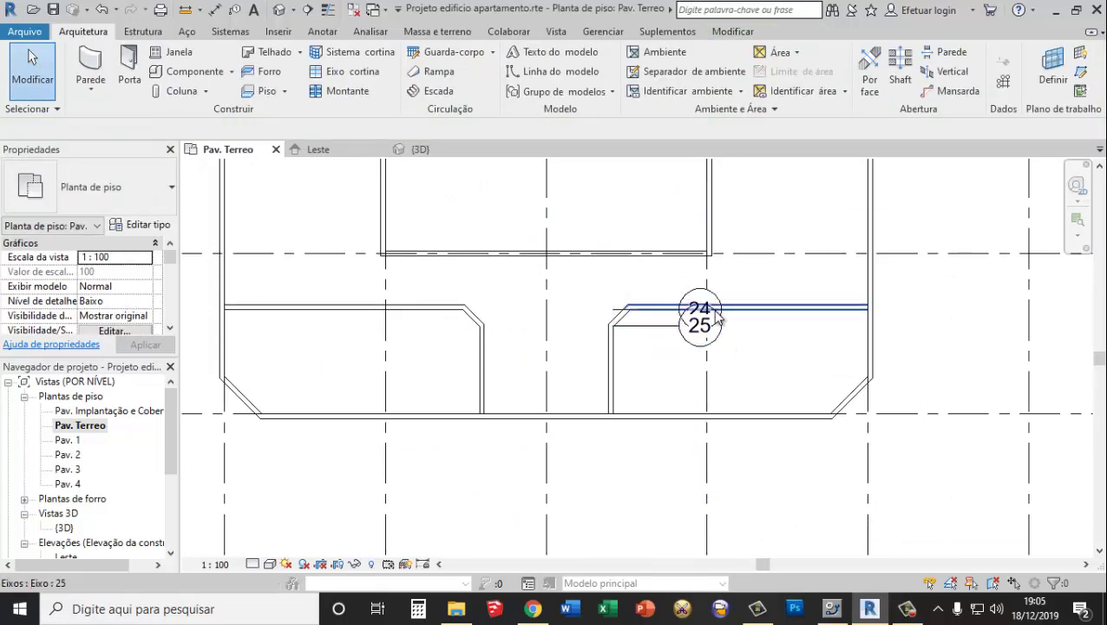
left_click(697, 344)
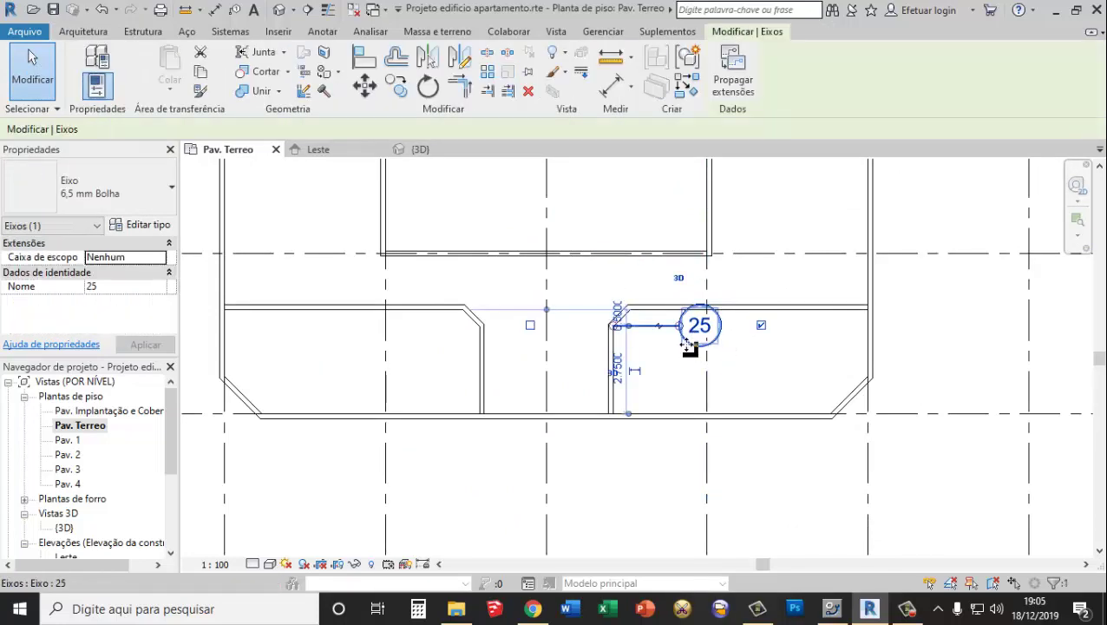
key("Delete")
scroll(556, 364, "down", 2)
scroll(606, 362, "down", 1)
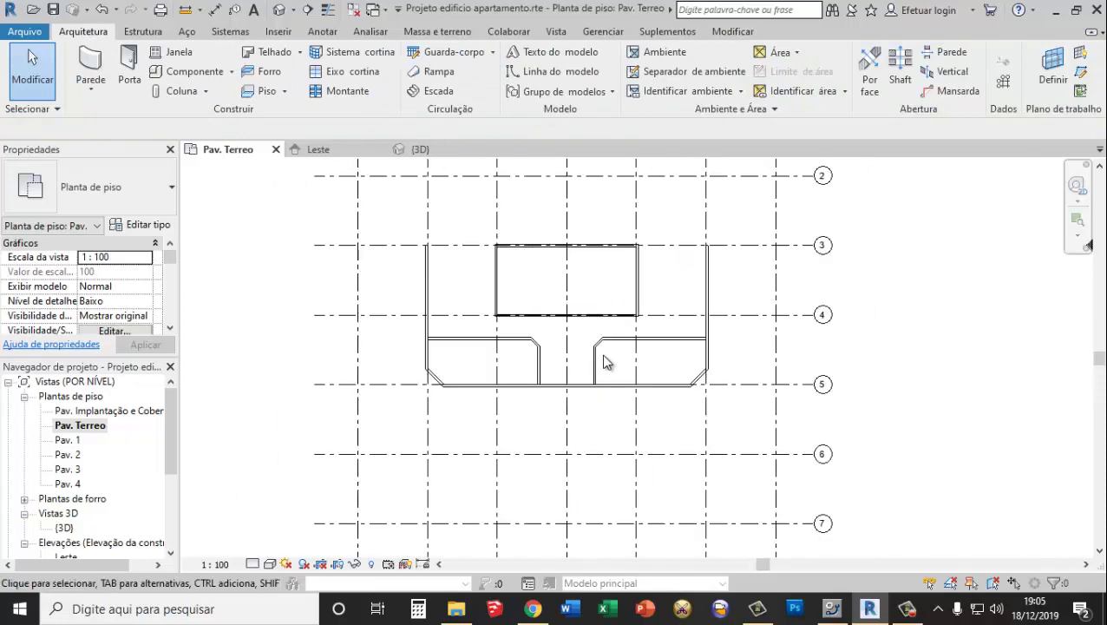
scroll(588, 336, "up", 1)
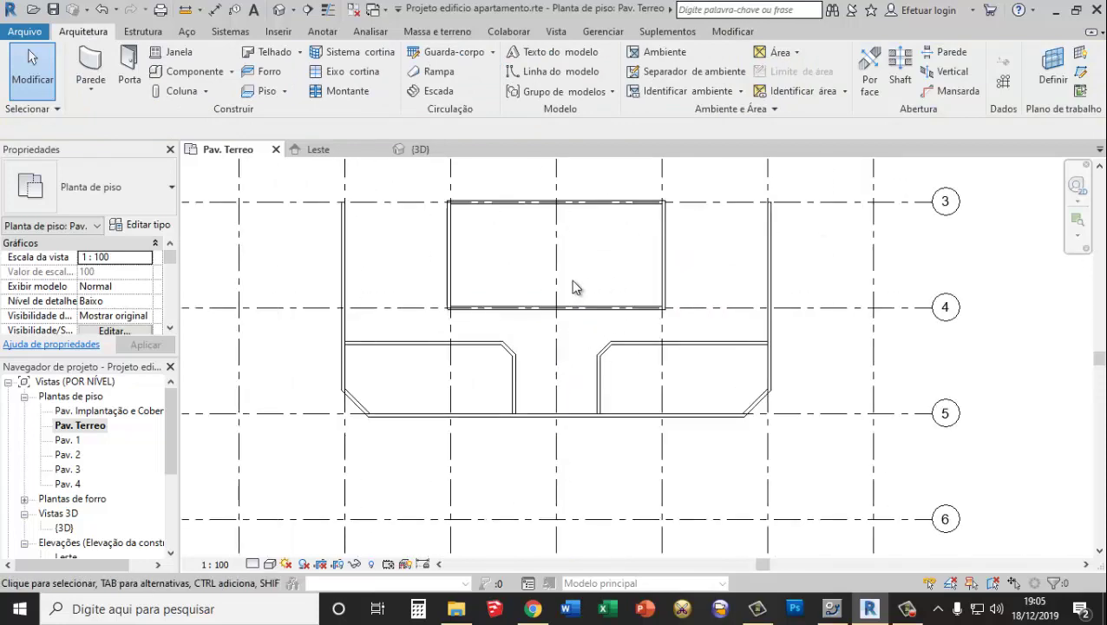
Change the top room's bottom wall dimension from 4.9250 to 4, placing it just above grid 4
scroll(511, 329, "up", 3)
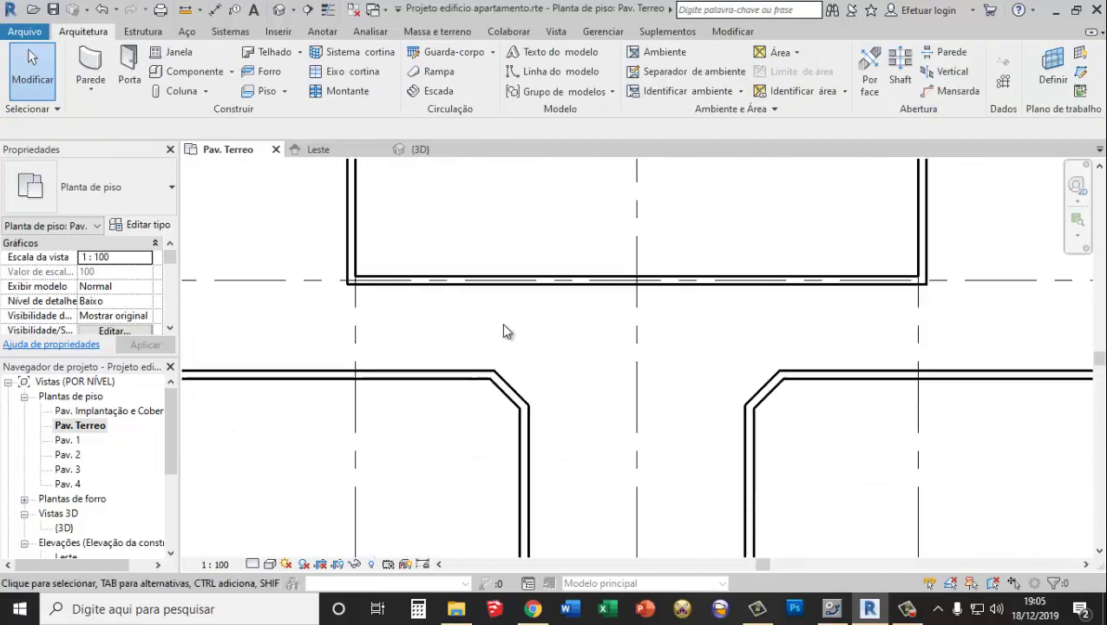
scroll(507, 329, "down", 2)
scroll(620, 230, "down", 2)
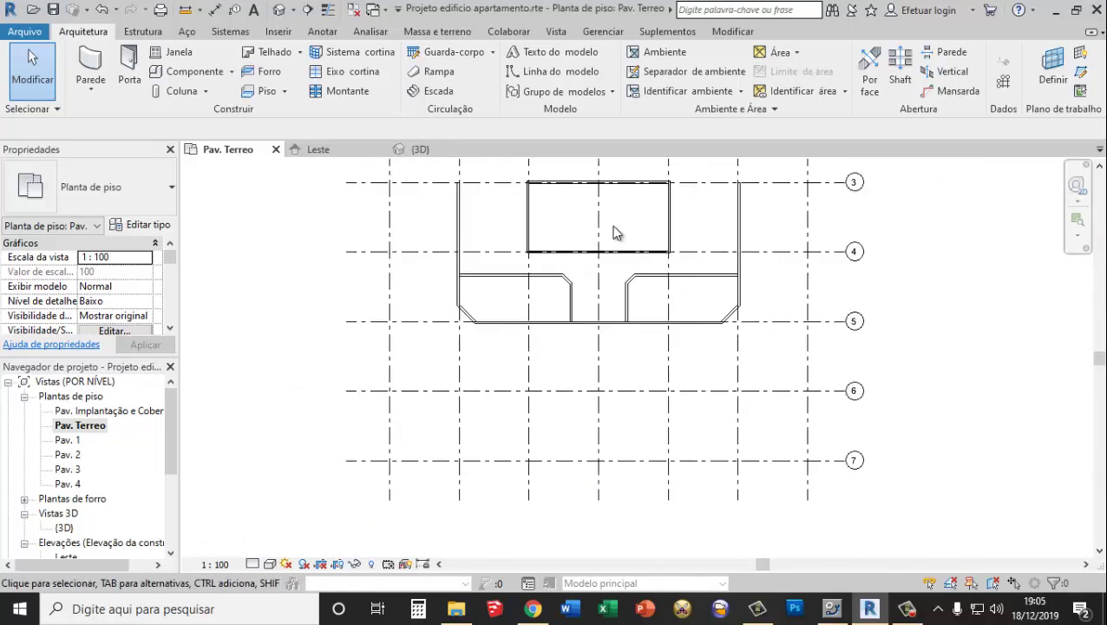
scroll(573, 224, "up", 3)
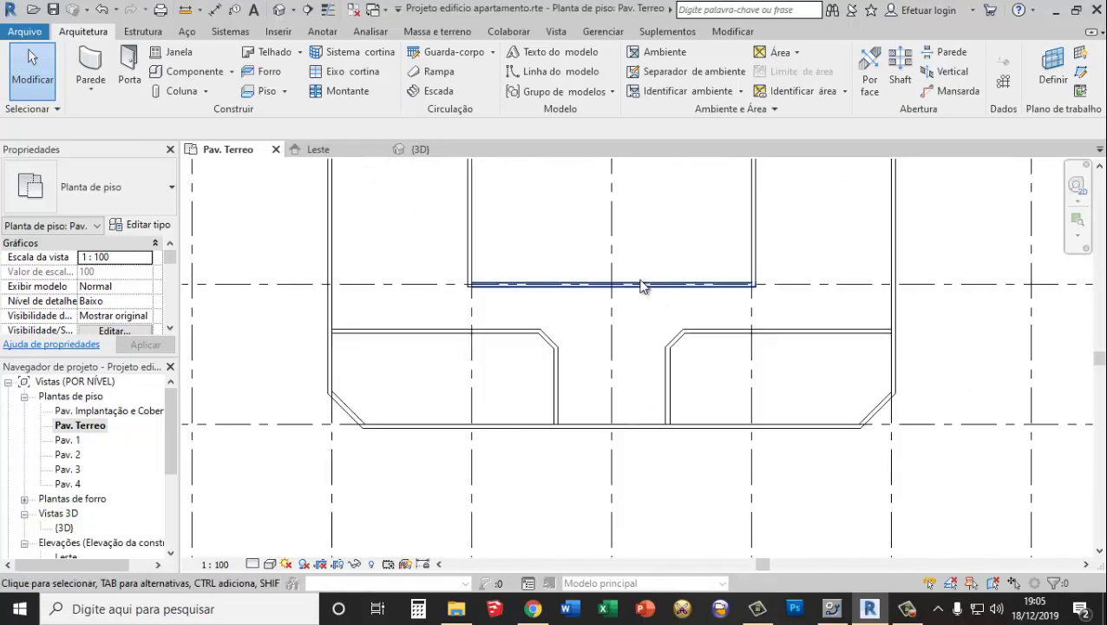
scroll(648, 262, "down", 2)
scroll(611, 302, "up", 2)
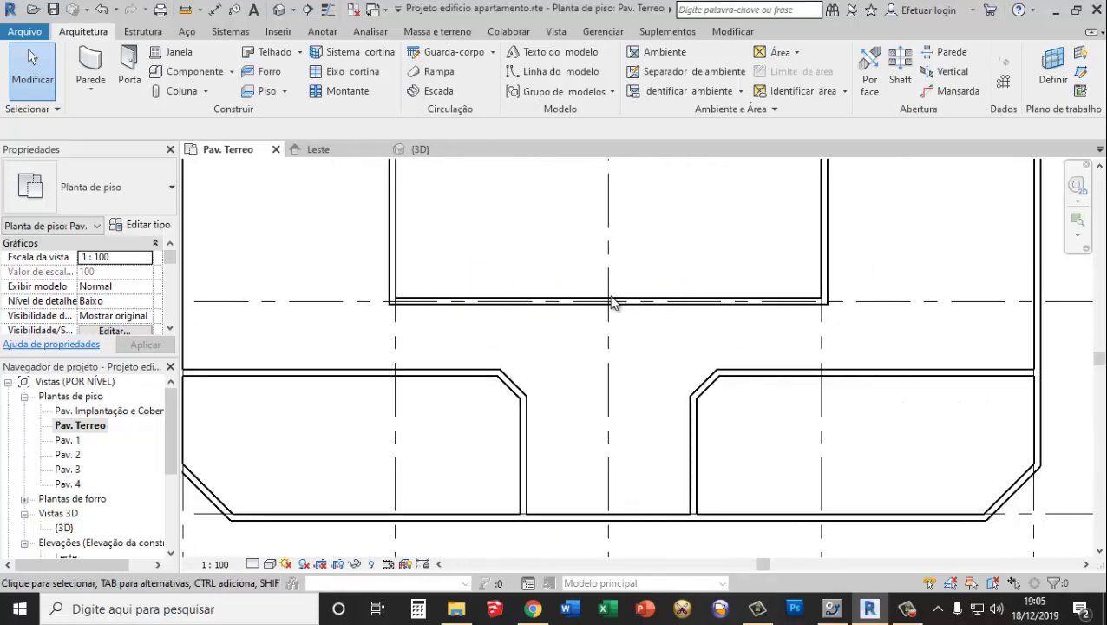
left_click(531, 303)
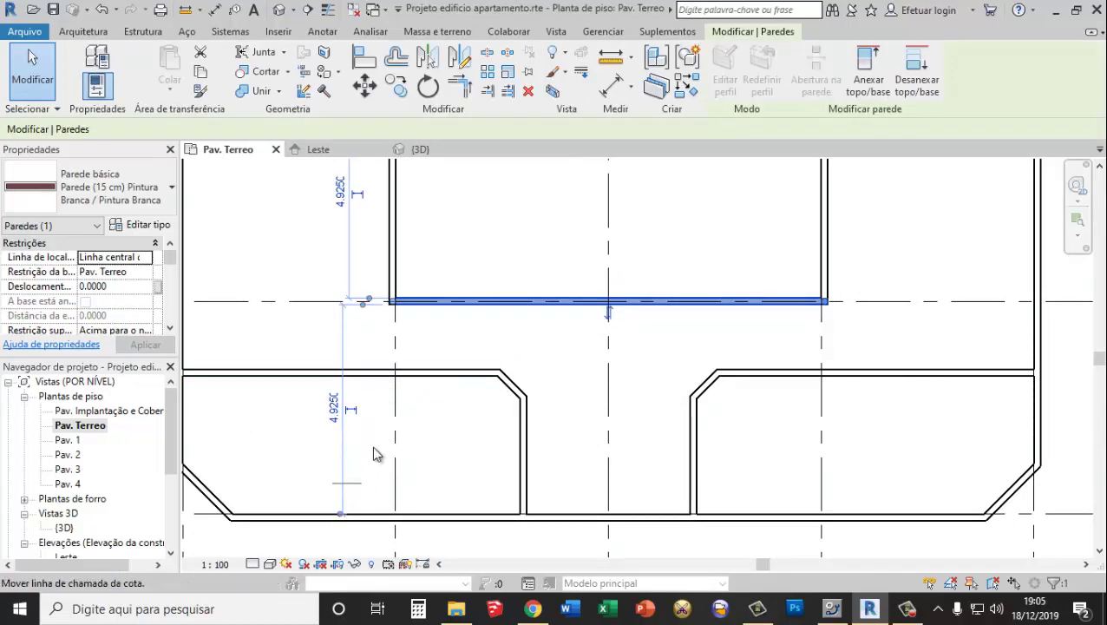
left_click_drag(348, 512, 445, 378)
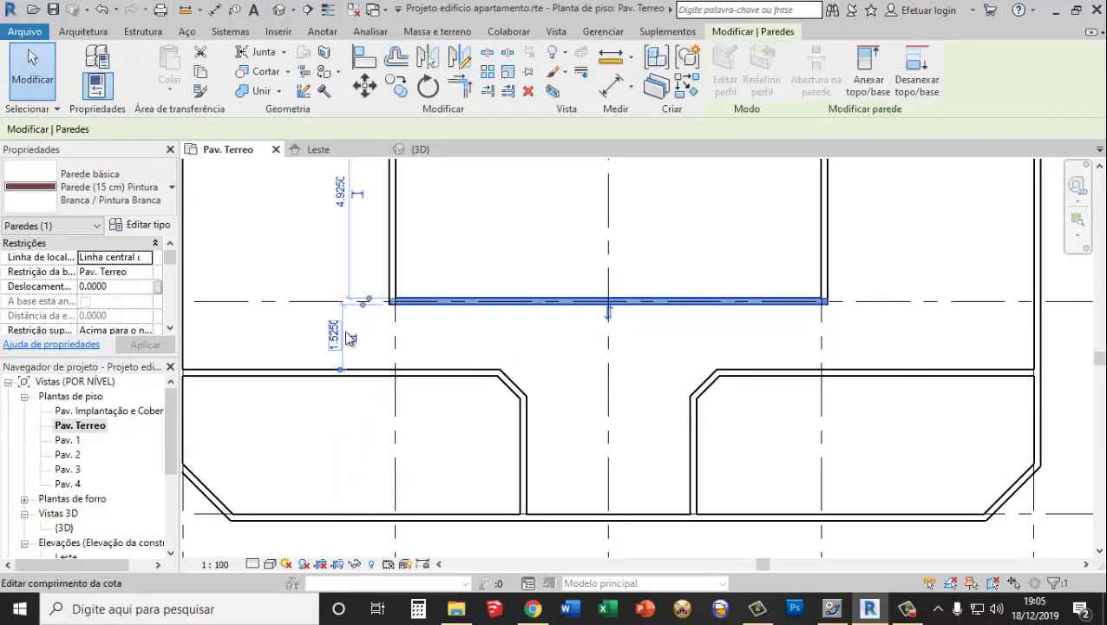
scroll(452, 343, "down", 2)
scroll(493, 259, "up", 2)
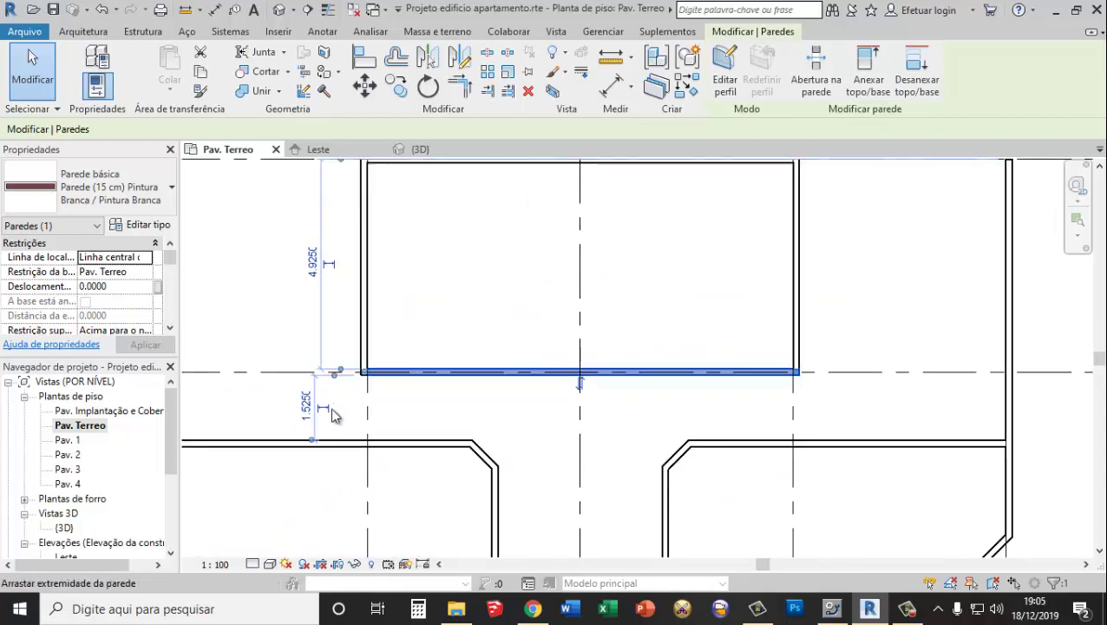
left_click(314, 263)
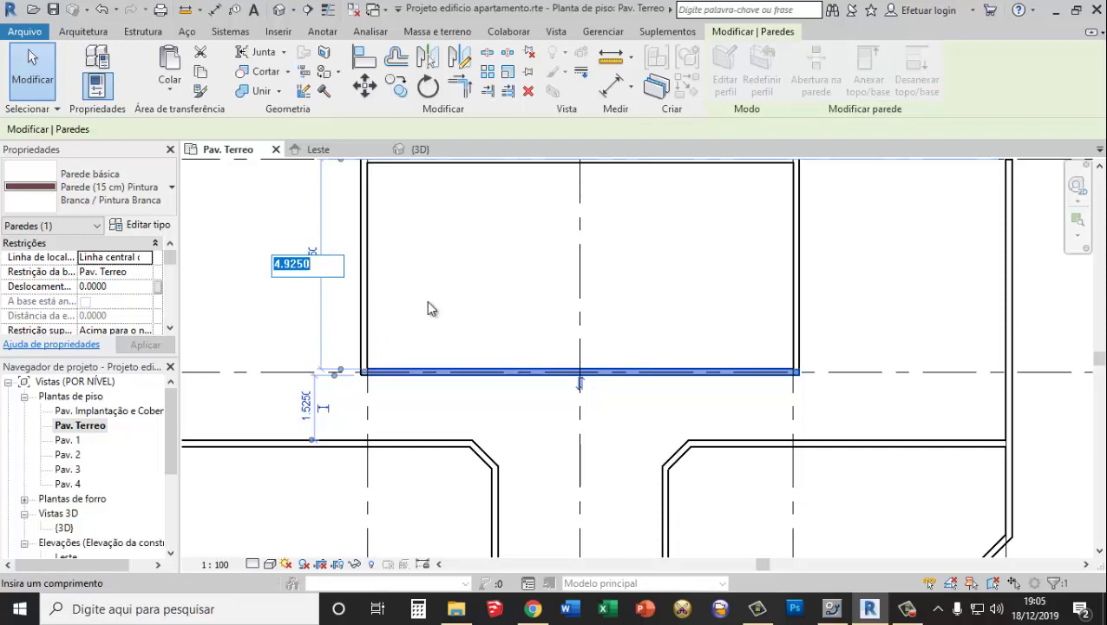
scroll(376, 305, "down", 3)
scroll(393, 316, "up", 2)
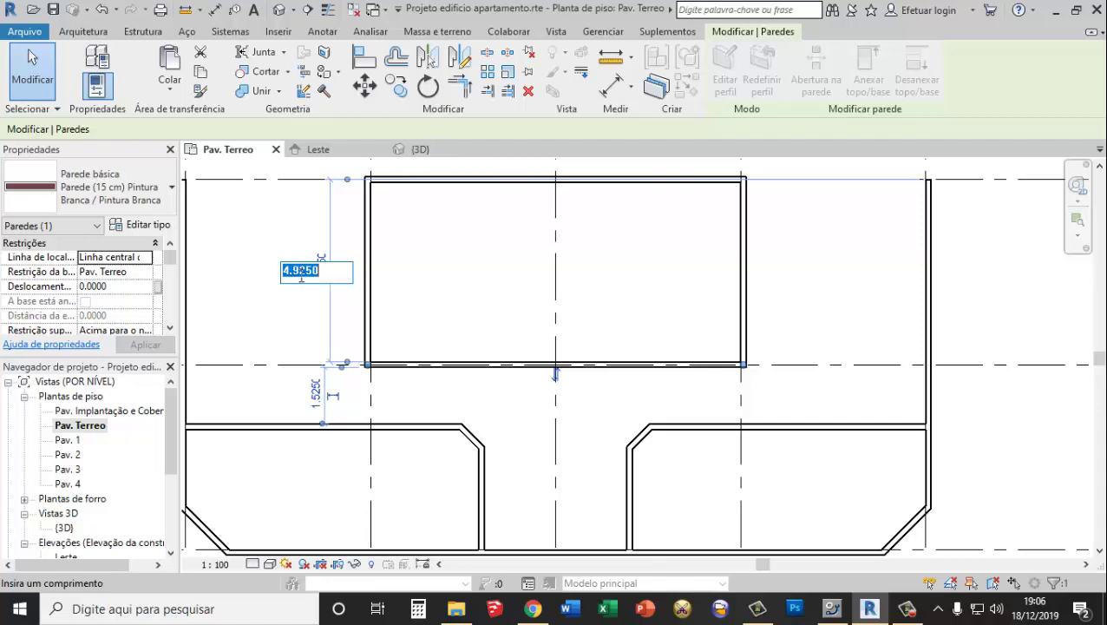
type("4")
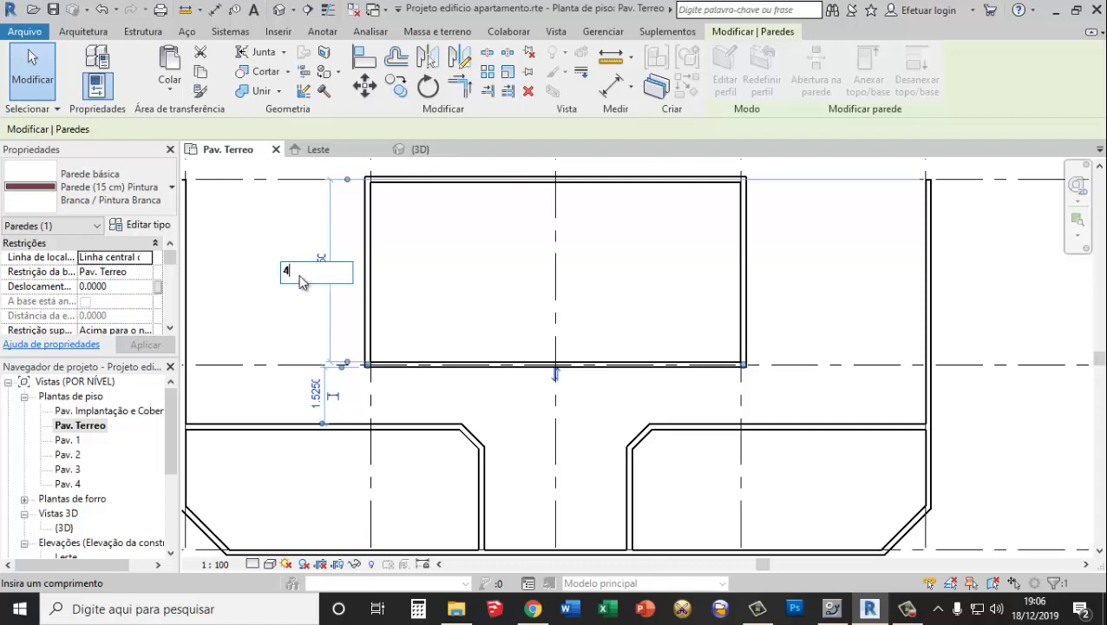
key("Return")
key("Escape")
scroll(433, 358, "down", 3)
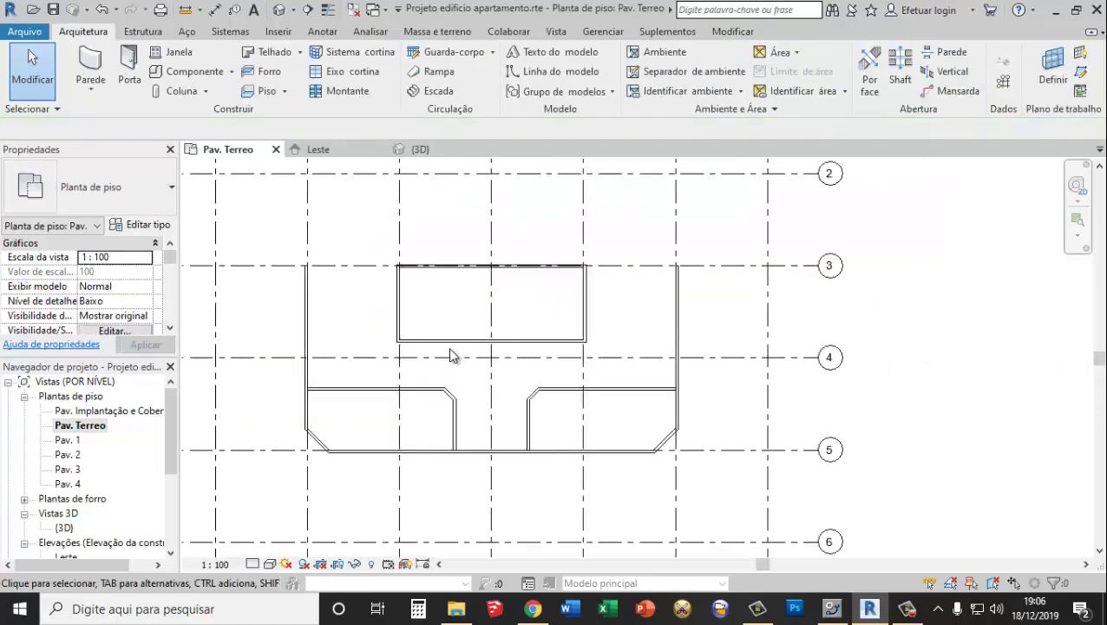
scroll(452, 356, "up", 2)
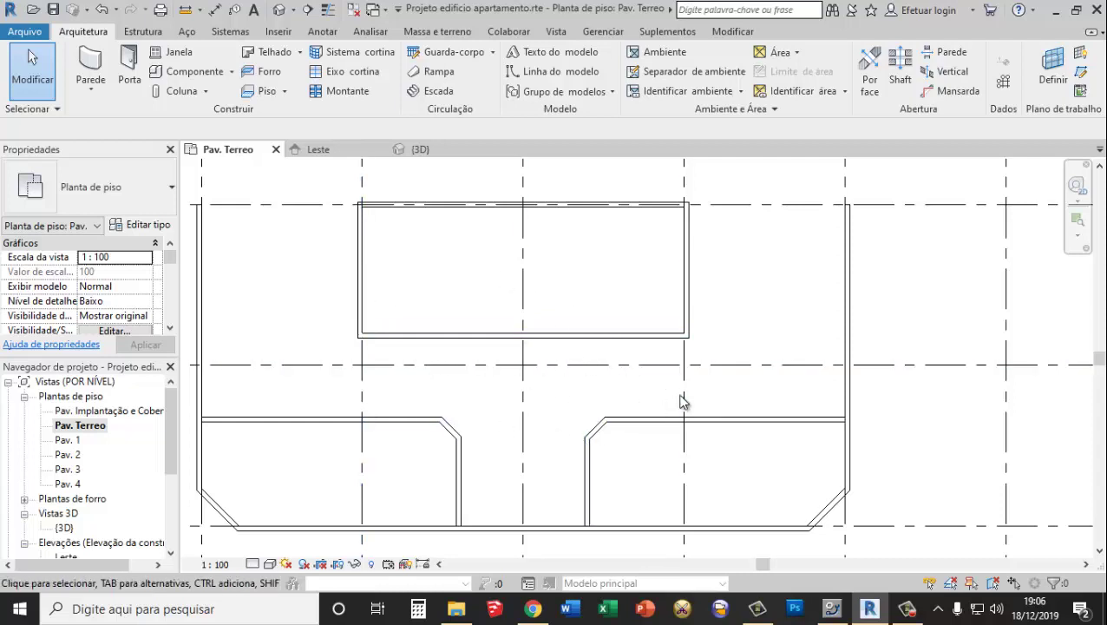
scroll(536, 384, "down", 2)
scroll(533, 382, "up", 2)
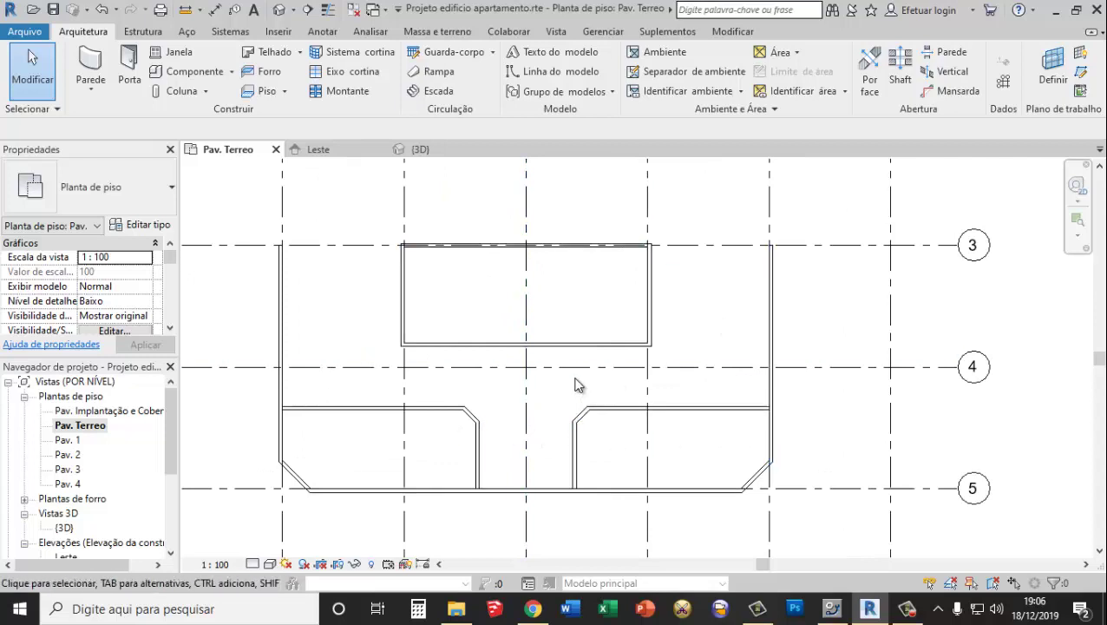
left_click(907, 608)
left_click(1070, 489)
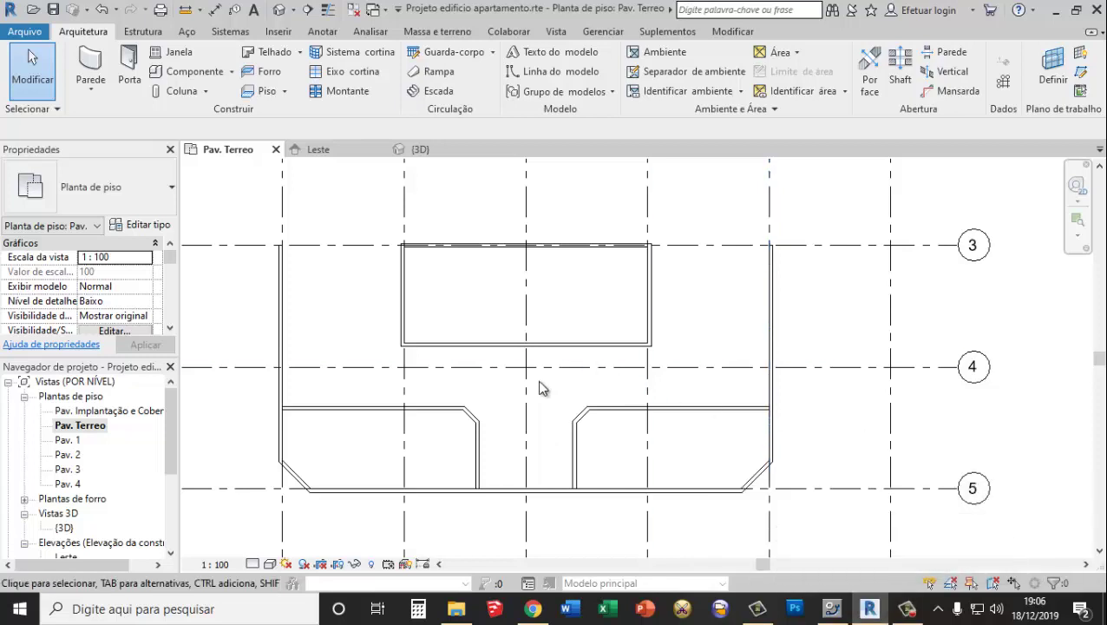